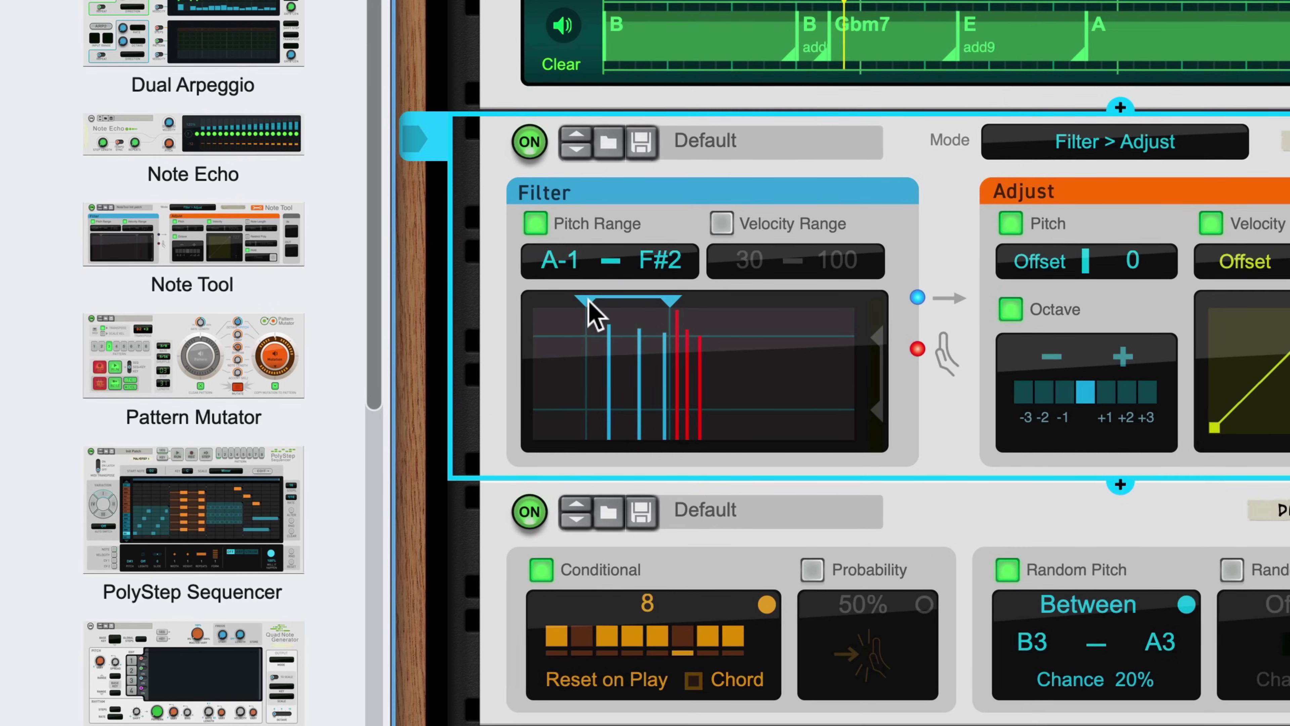
# Step: Narrow the Note Tool's pitch filter range and raise its octave setting
pyautogui.moveTo(700, 298); pyautogui.dragTo(723, 300)
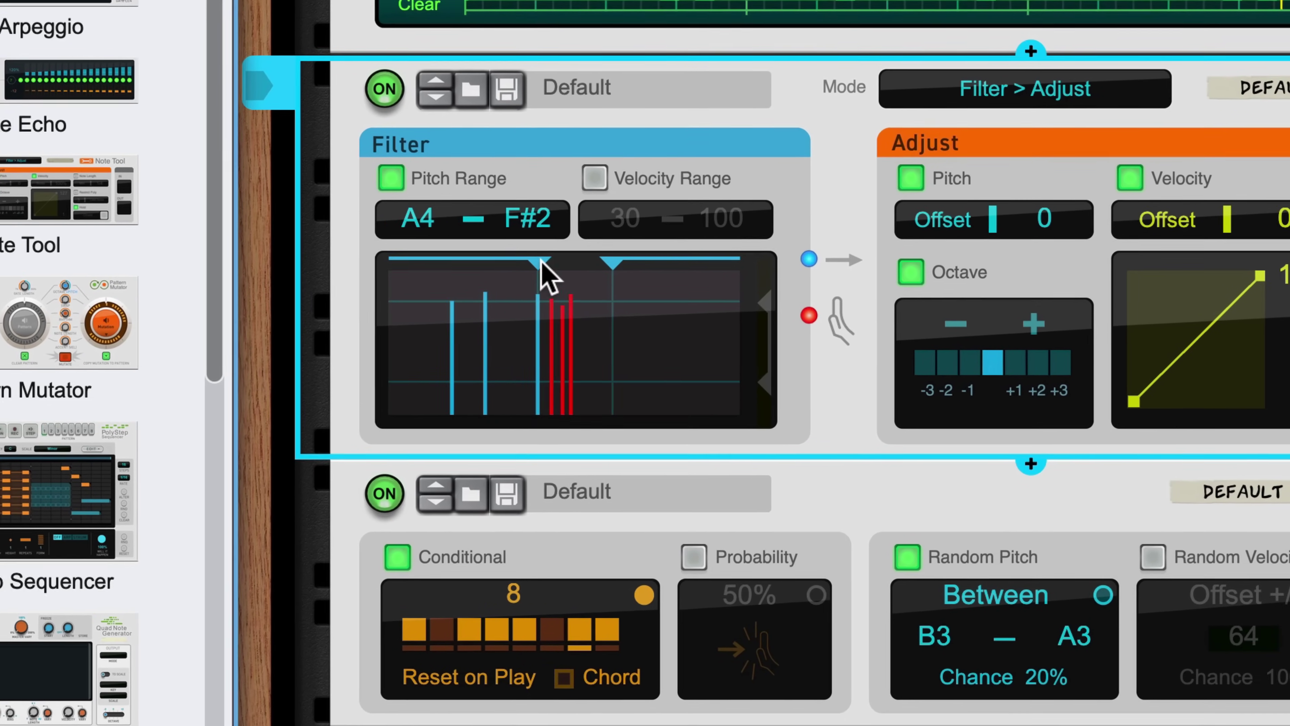
pyautogui.moveTo(575, 274); pyautogui.dragTo(549, 275)
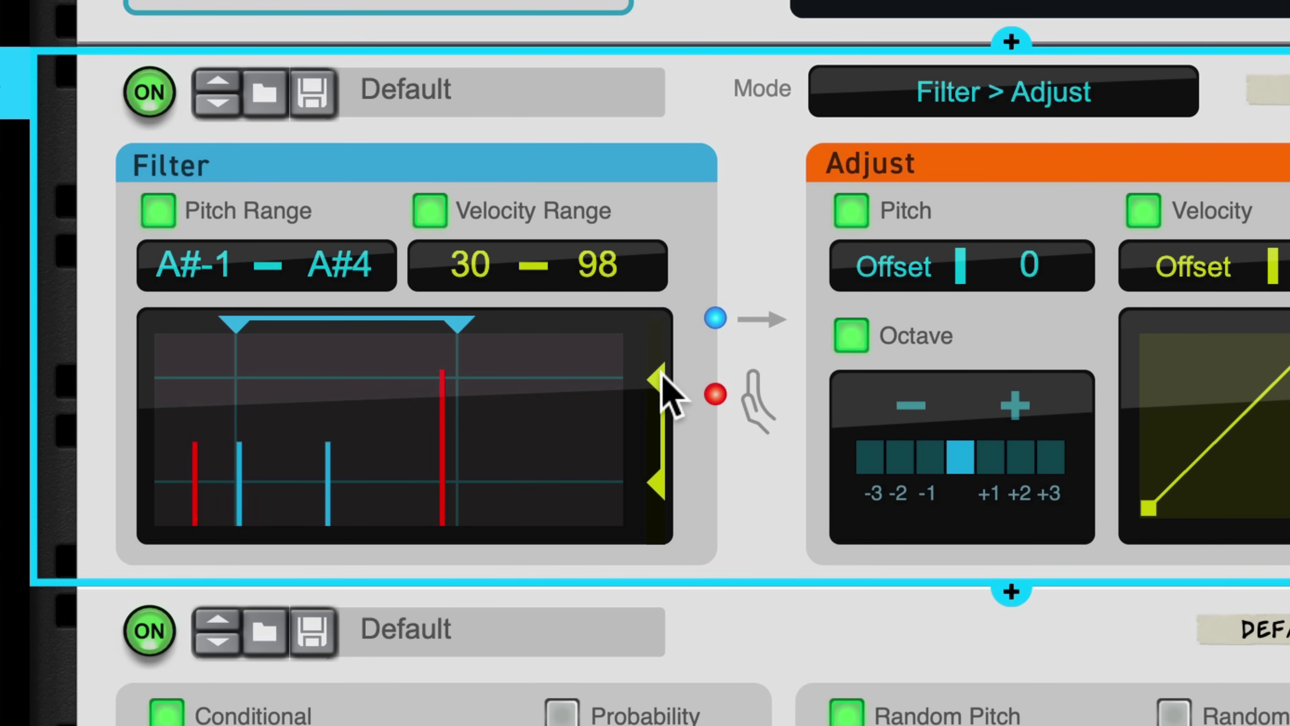
pyautogui.click(1019, 455)
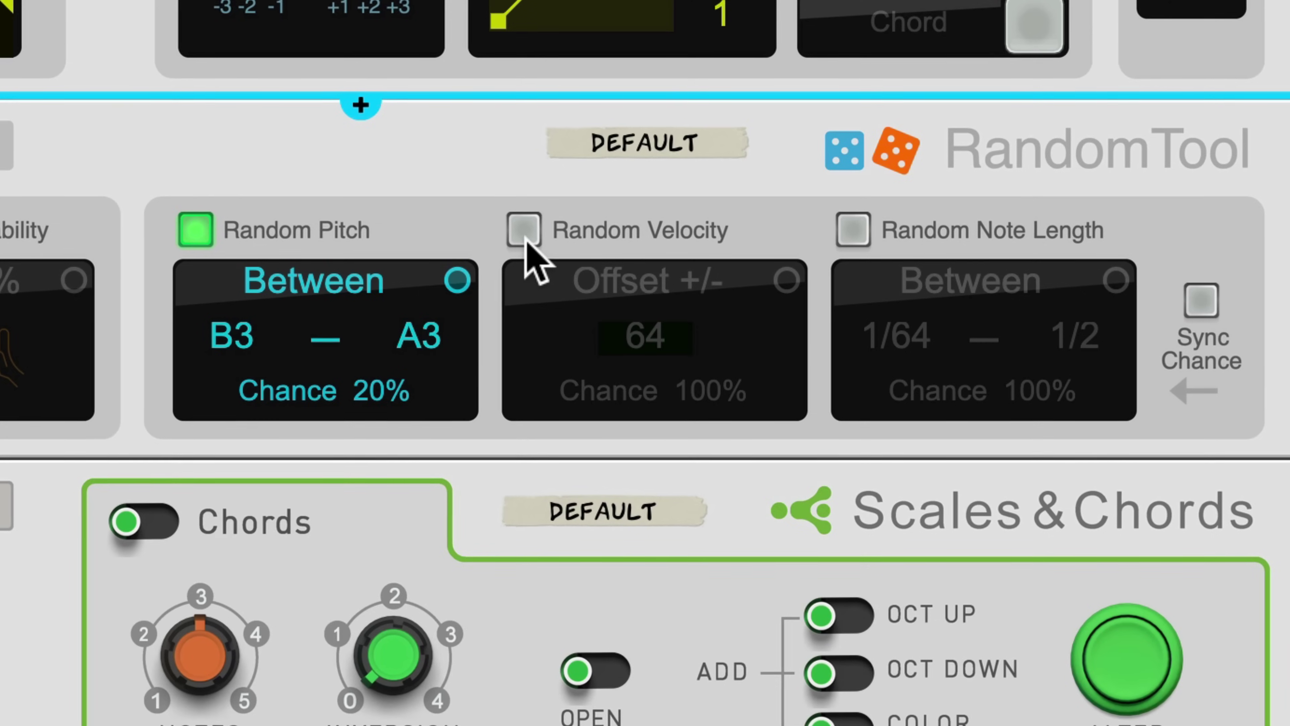
# Step: Enable Random Velocity in the Random Tool and change its offset amount
pyautogui.click(524, 237)
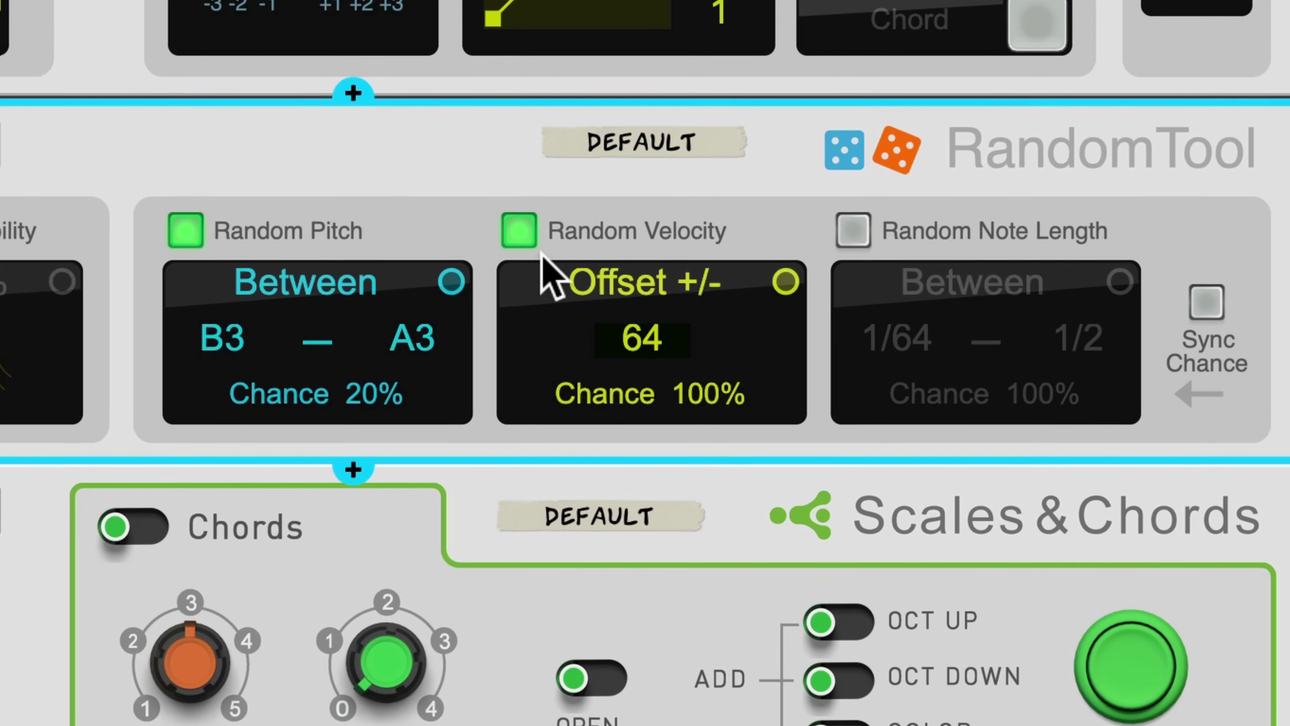
pyautogui.moveTo(631, 329); pyautogui.dragTo(698, 498)
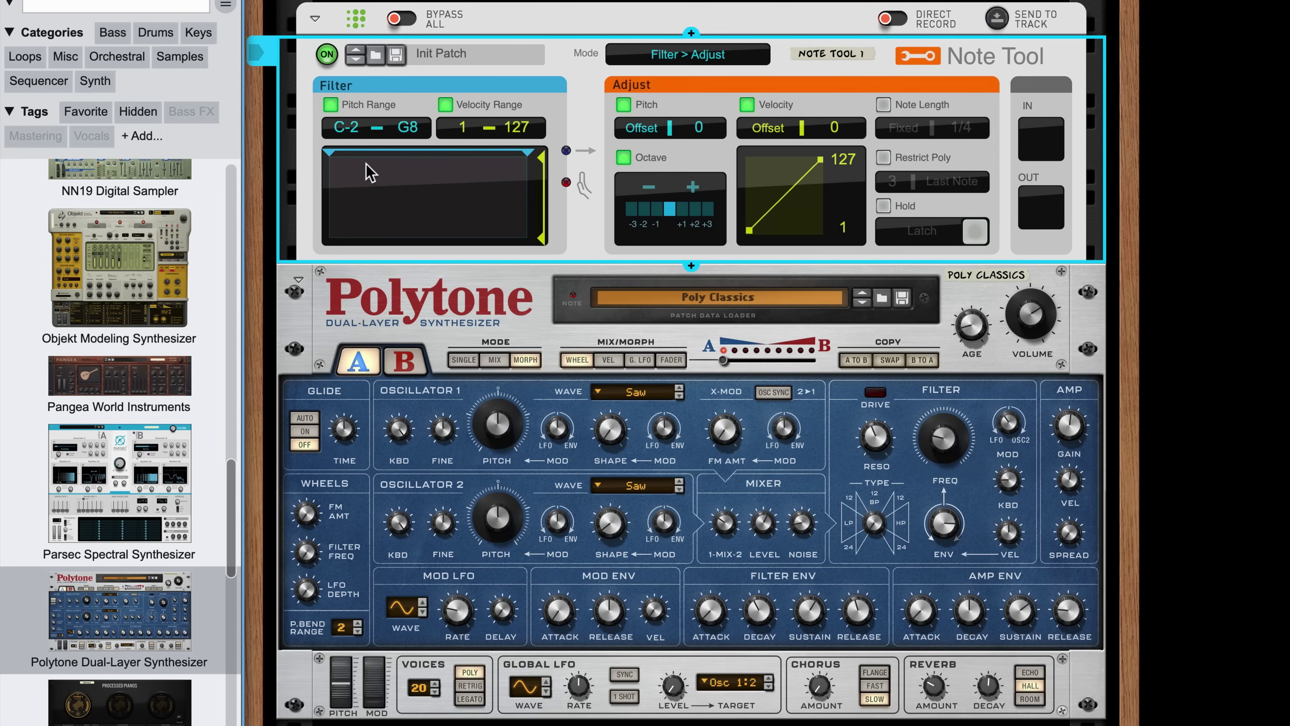
# Step: Narrow the pitch filter range from both ends in the Note Tool above Polytone
pyautogui.moveTo(329, 157); pyautogui.dragTo(360, 160)
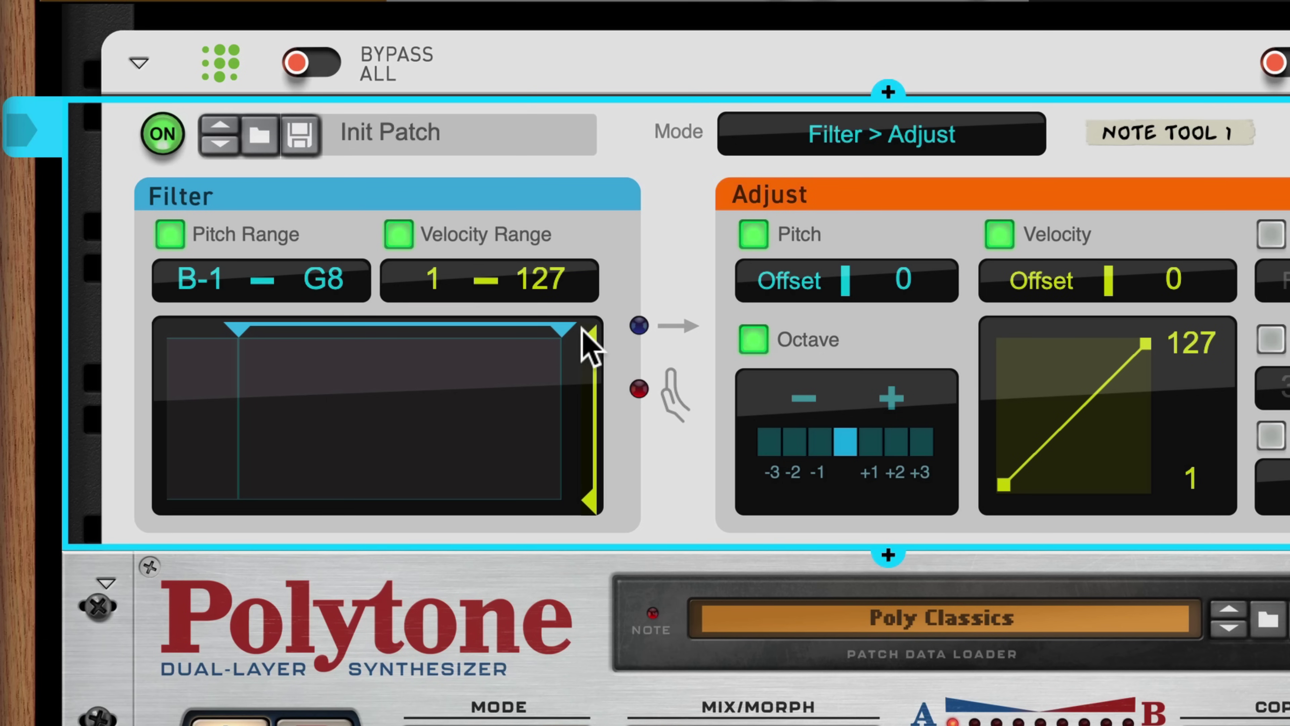
pyautogui.moveTo(582, 329); pyautogui.dragTo(372, 340)
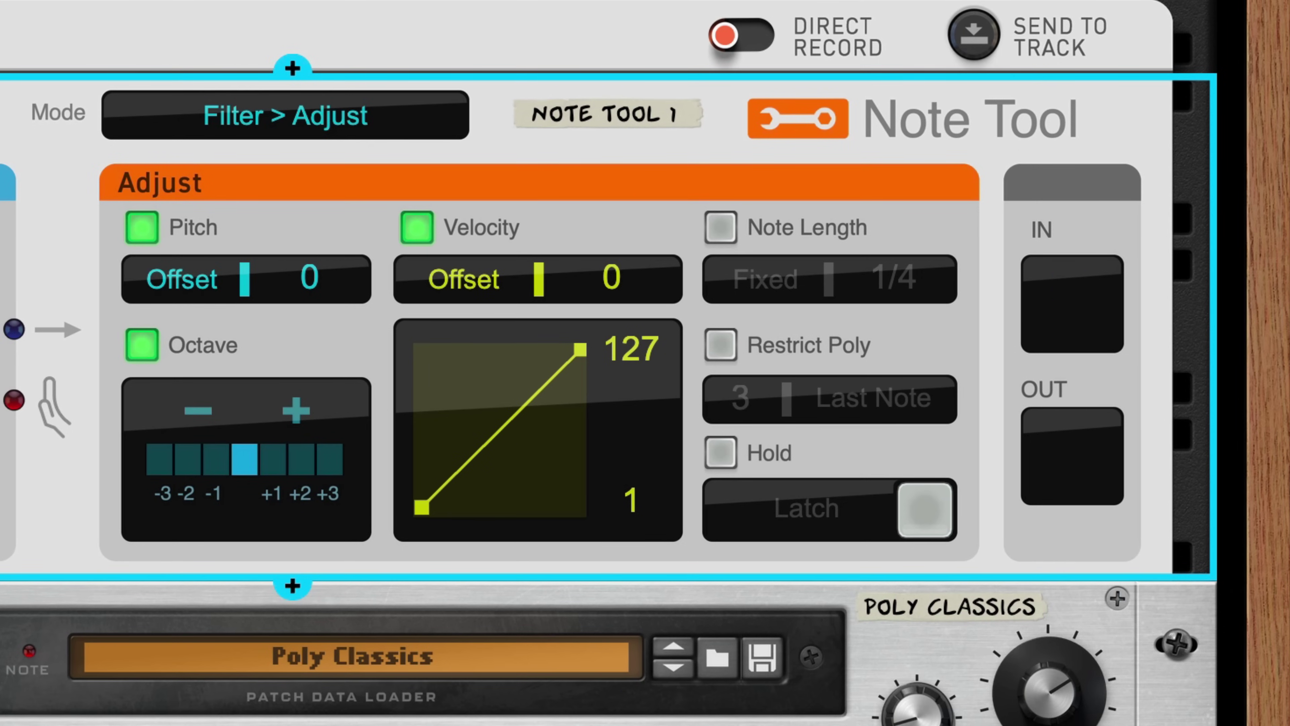
# Step: Try the Note Tool's pitch offset amount and switch its Pitch adjustment to Fixed
pyautogui.moveTo(298, 267); pyautogui.dragTo(327, 285)
pyautogui.click(171, 289)
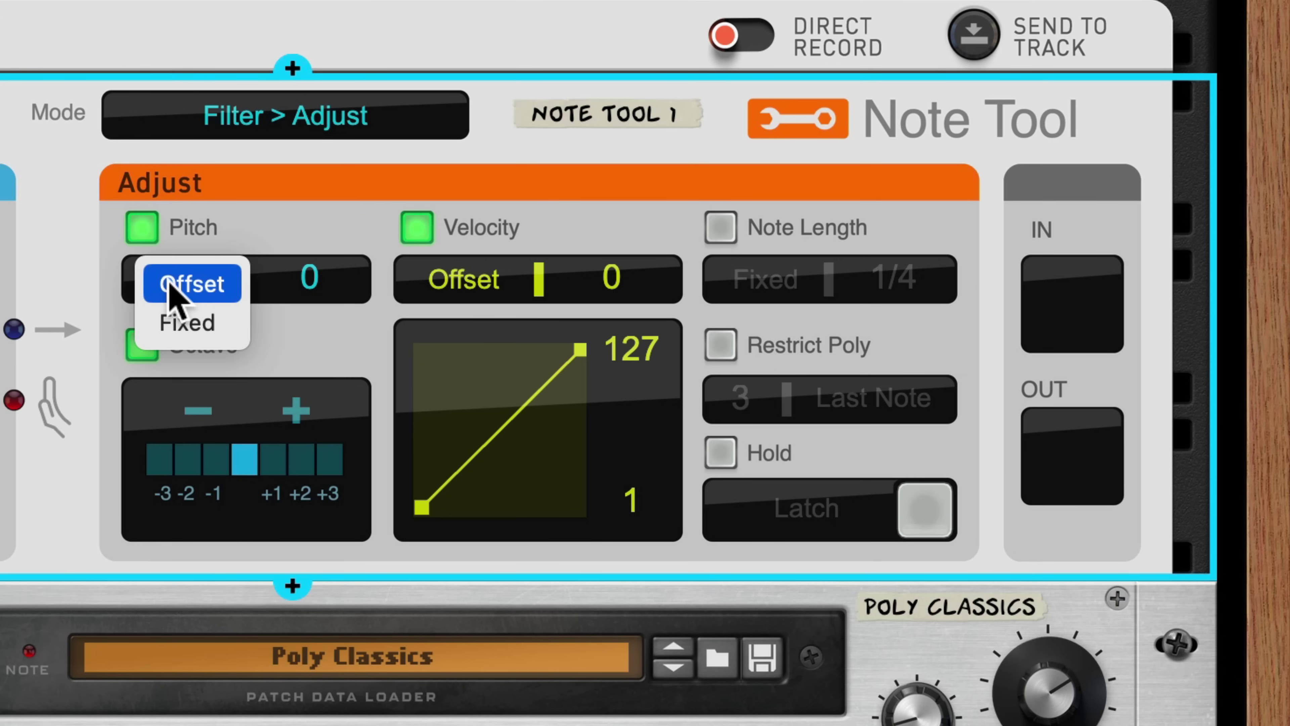
pyautogui.click(171, 338)
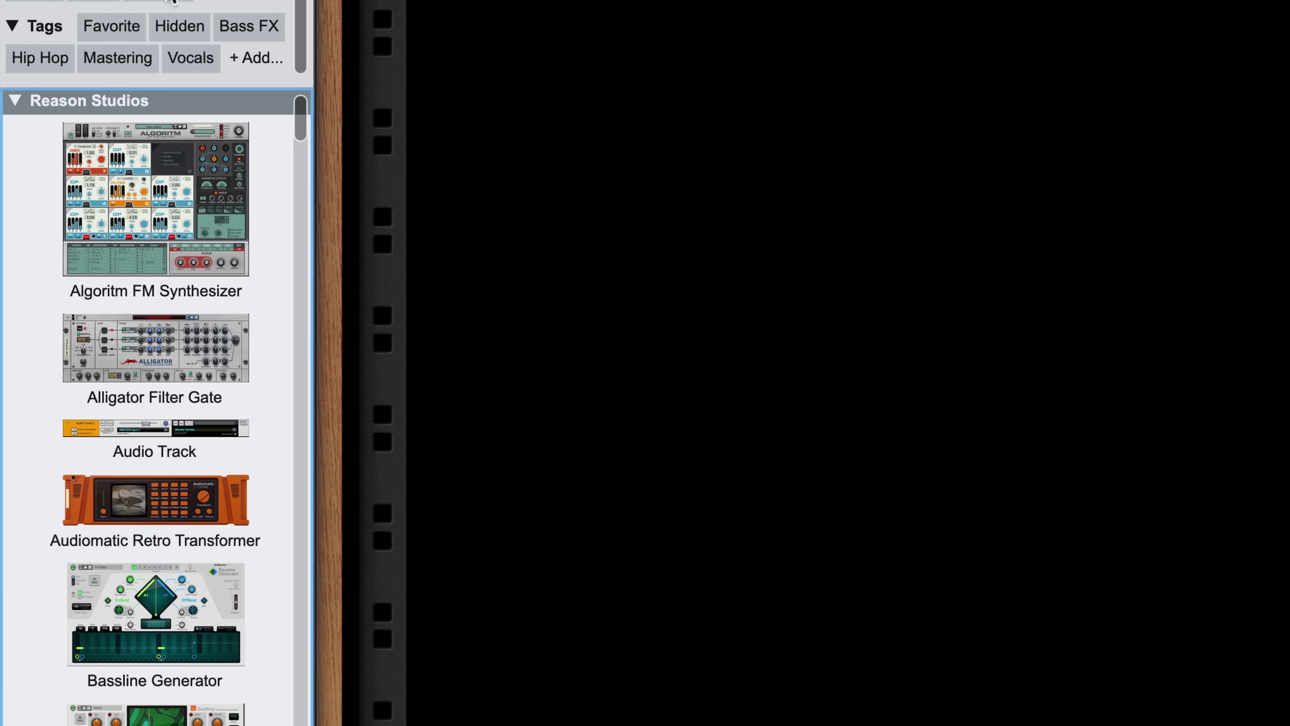
# Step: Filter devices by the Hip Hop tag, add a SubTractor to the rack and load the patch Dirty South Sub.zyp
pyautogui.click(33, 65)
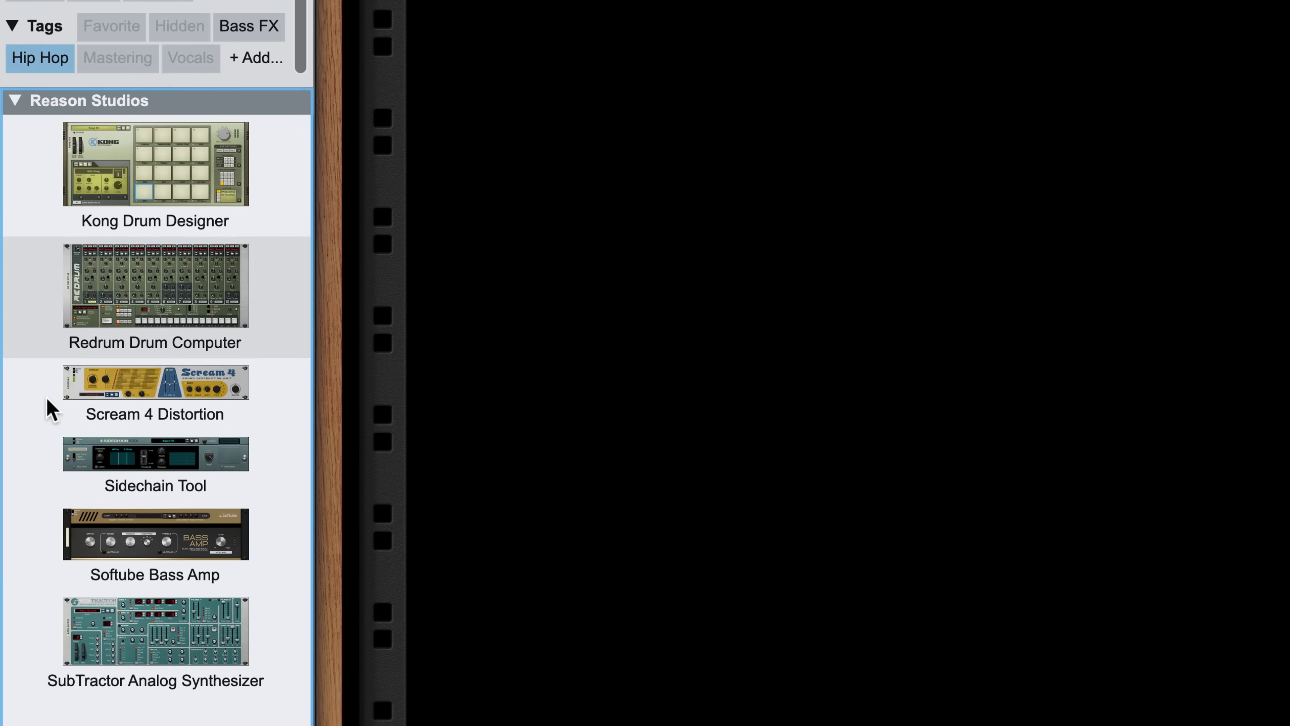
pyautogui.moveTo(109, 661); pyautogui.dragTo(309, 285)
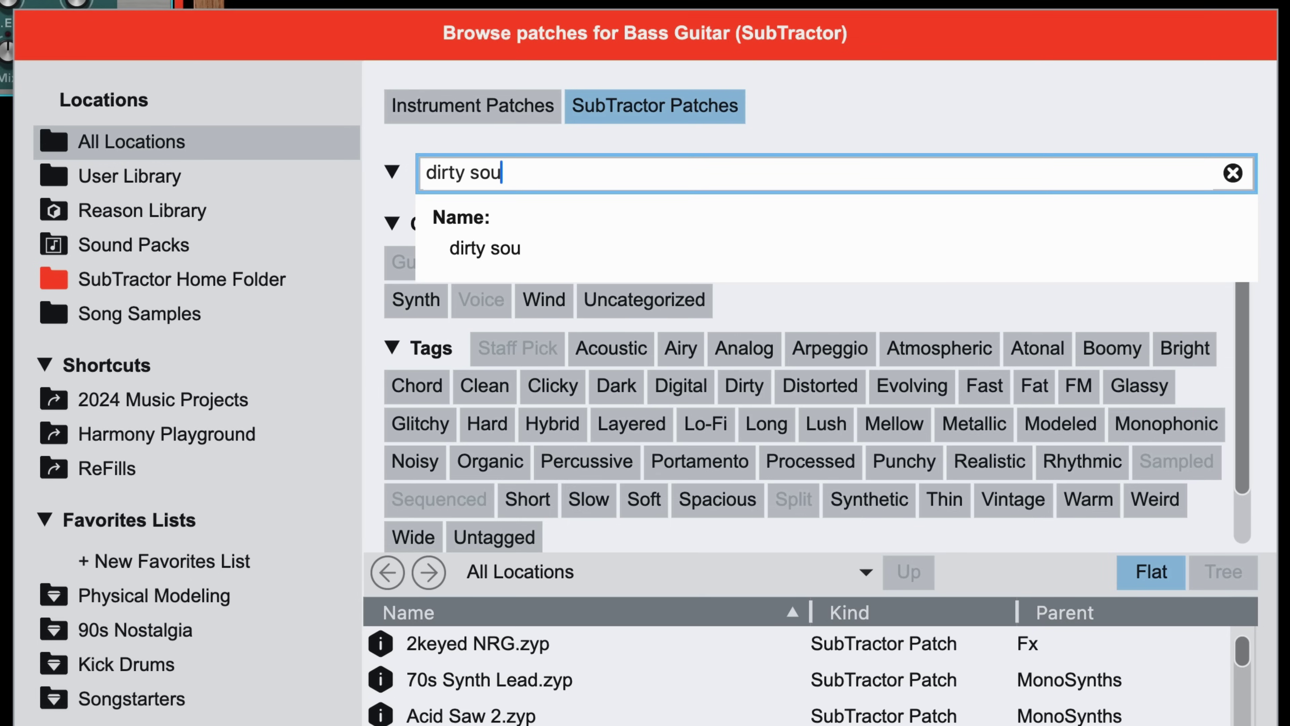
pyautogui.write('th')
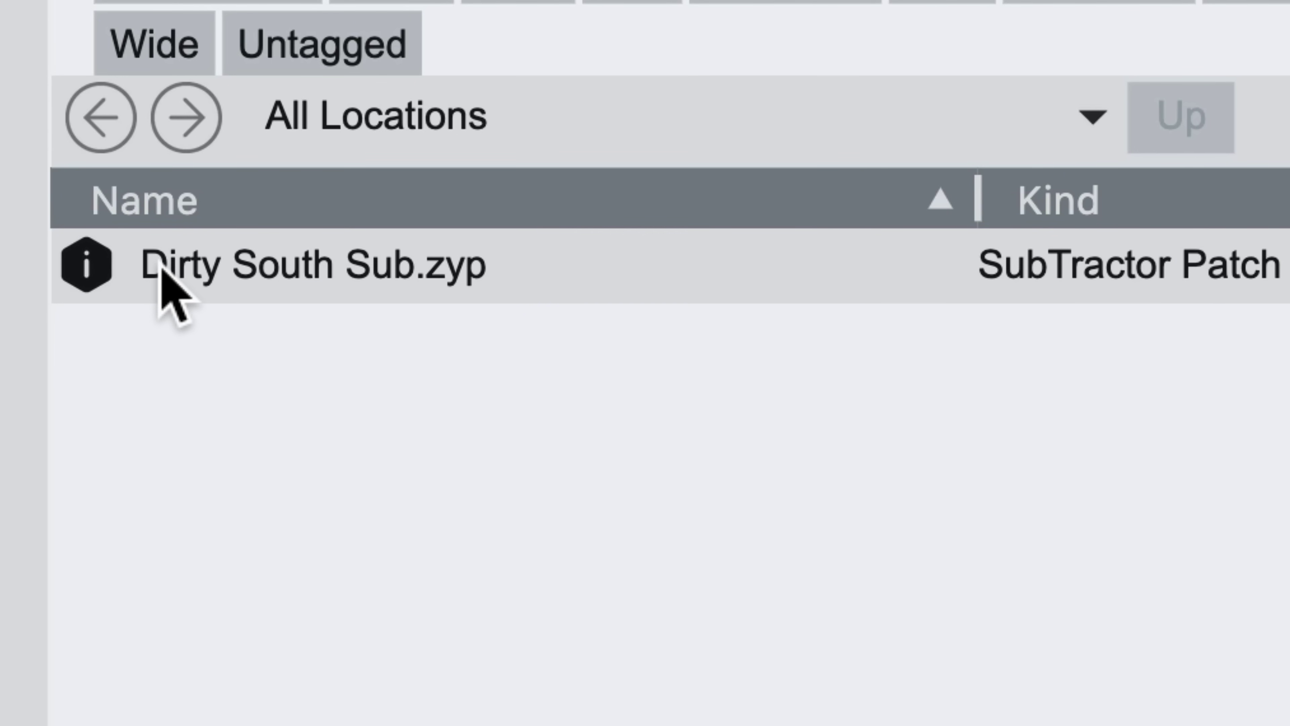
pyautogui.doubleClick(417, 644)
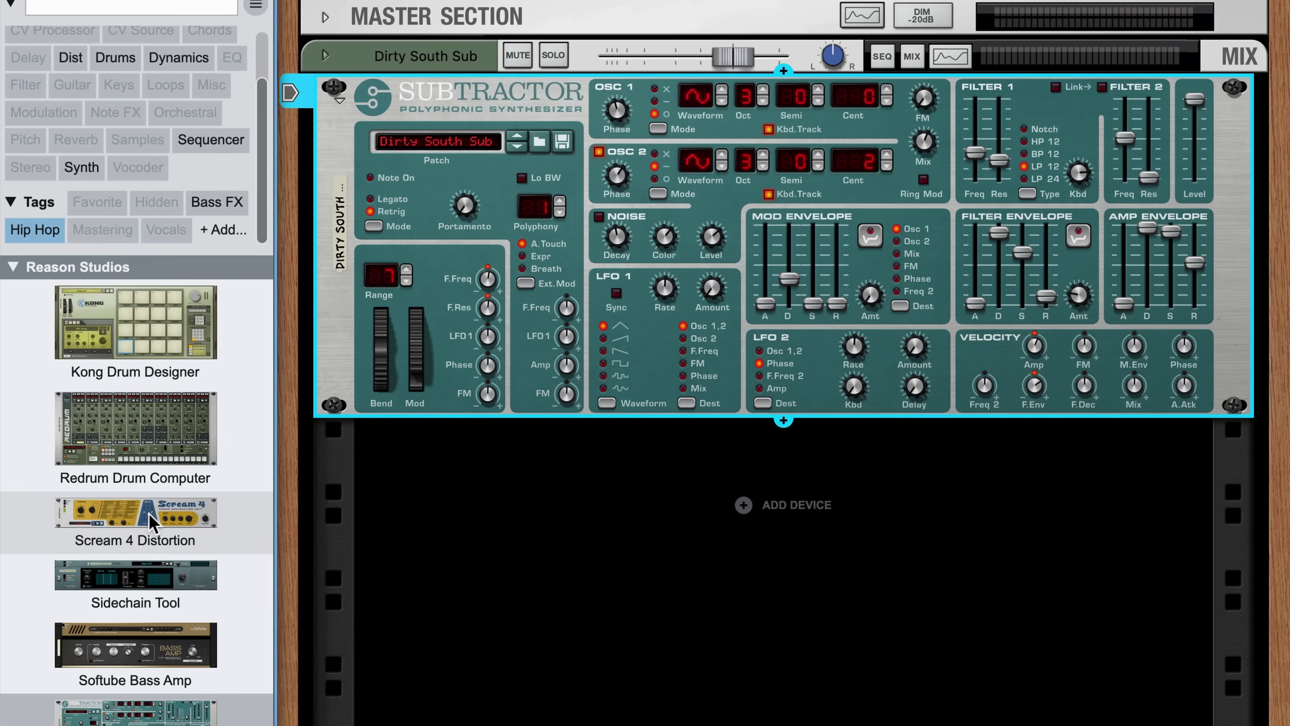
# Step: Add a Scream 4 Distortion below the SubTractor and combine both devices into a Combinator
pyautogui.moveTo(155, 523); pyautogui.dragTo(428, 526)
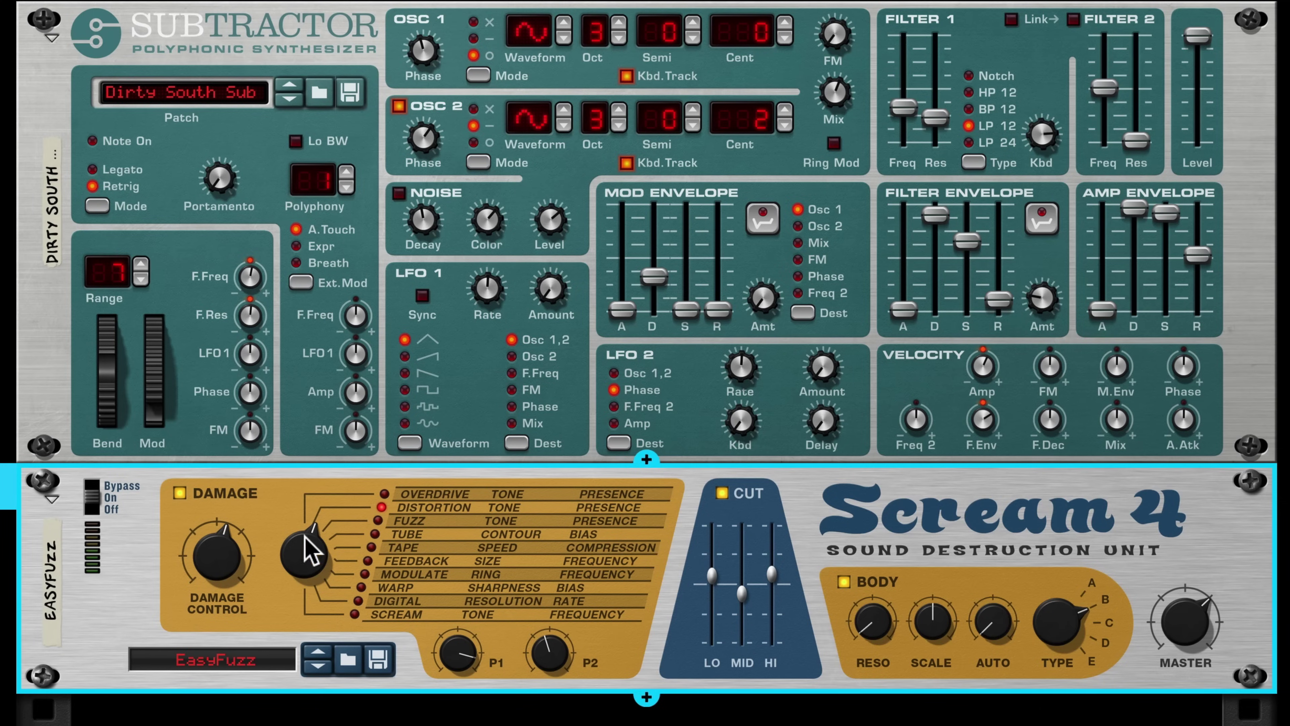
pyautogui.keyDown('shift'); pyautogui.click(487, 376); pyautogui.keyUp('shift')
pyautogui.rightClick(487, 376)
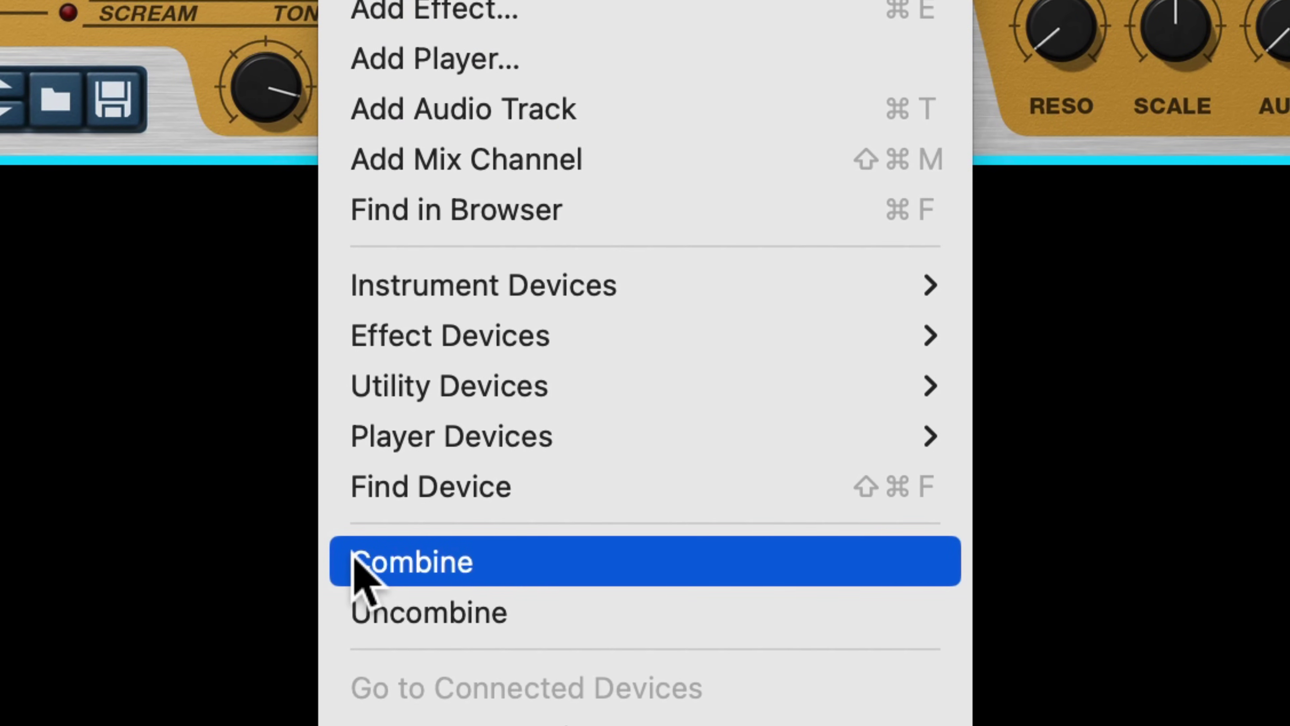
pyautogui.click(356, 561)
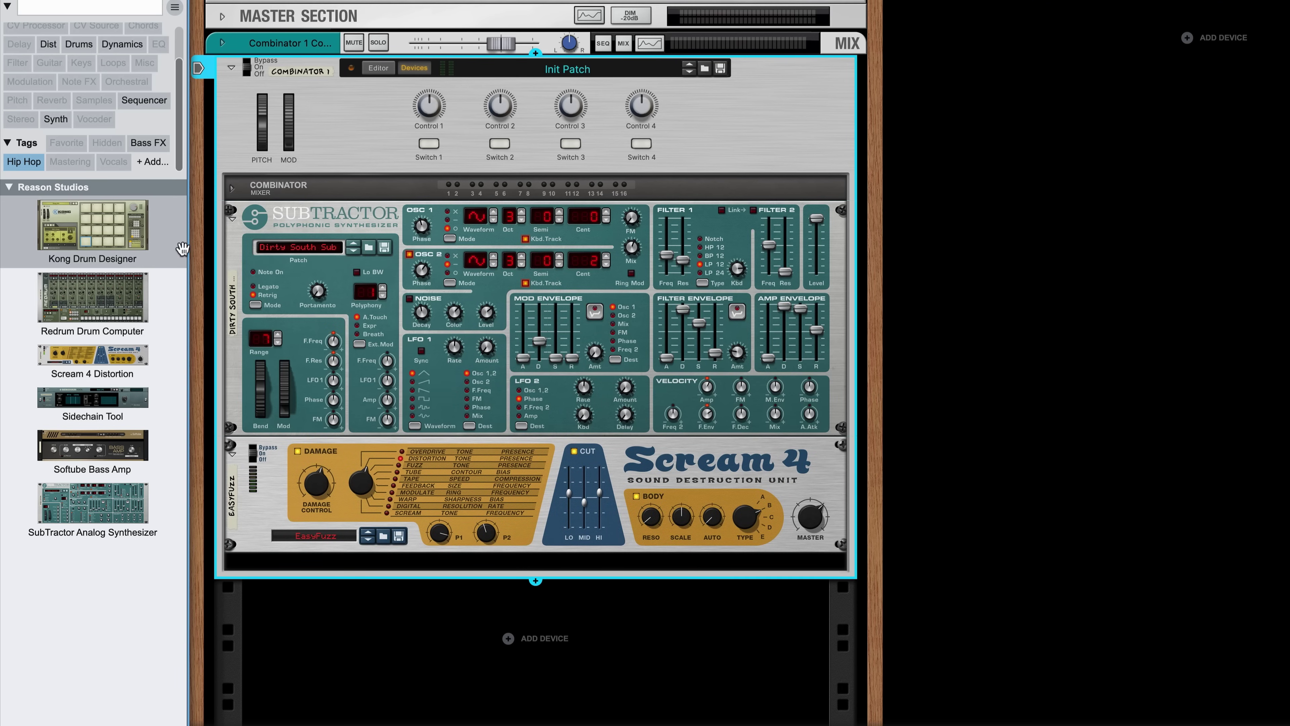
# Step: Add a Kong Drum Designer to the Combinator and adjust the attack time of its Bass Drum module
pyautogui.moveTo(182, 249); pyautogui.dragTo(307, 565)
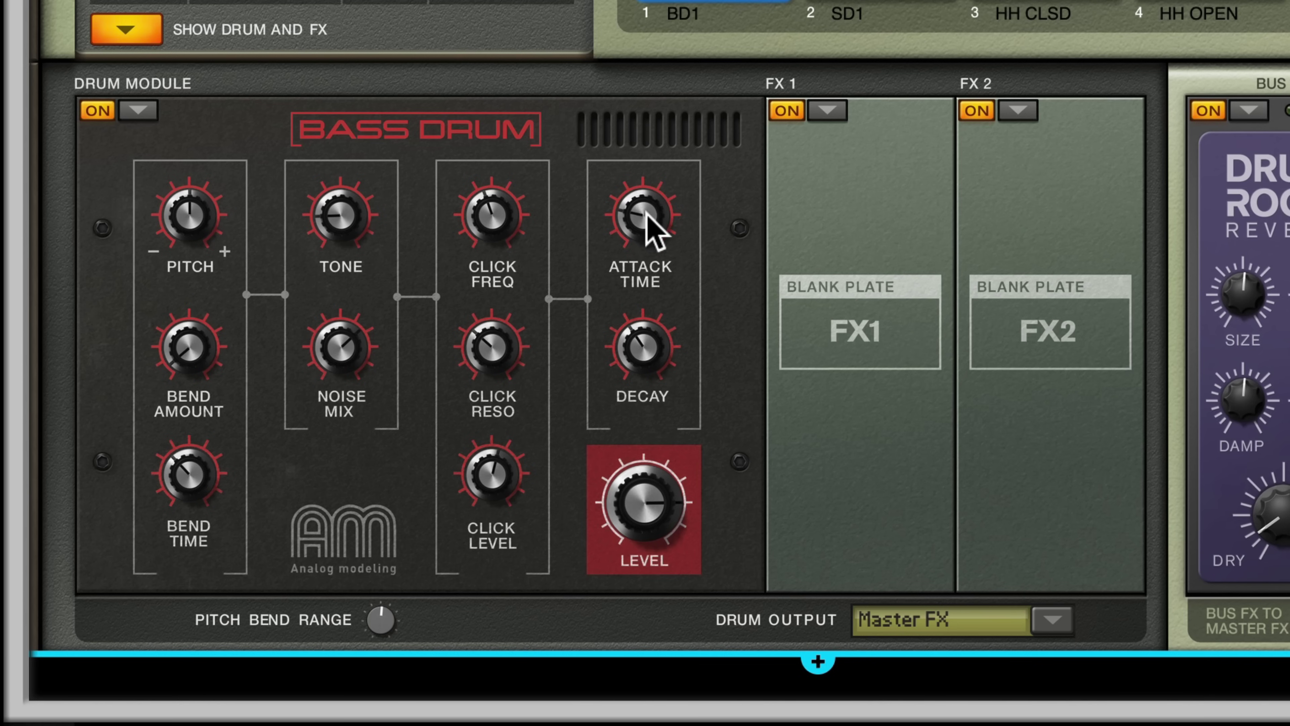
pyautogui.moveTo(645, 212); pyautogui.dragTo(647, 217)
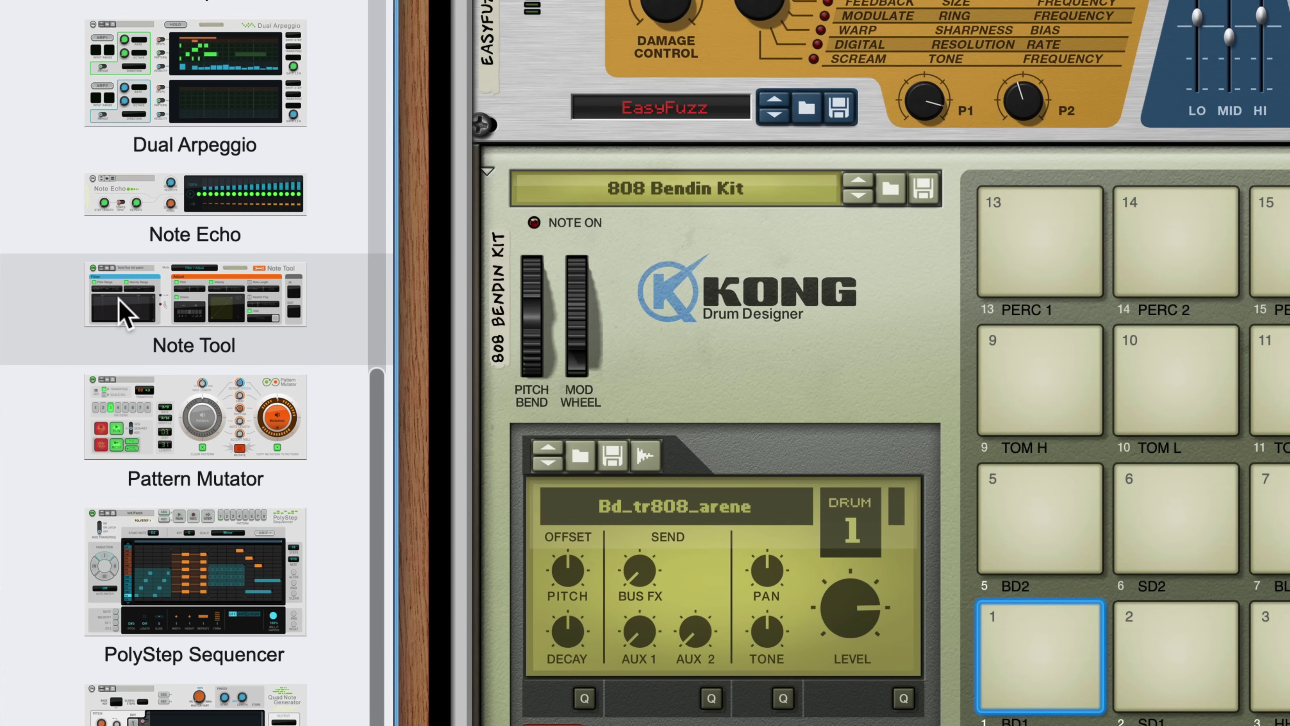
# Step: Add a Note Tool to Kong and turn off its Pitch Range filter
pyautogui.moveTo(130, 311); pyautogui.dragTo(718, 209)
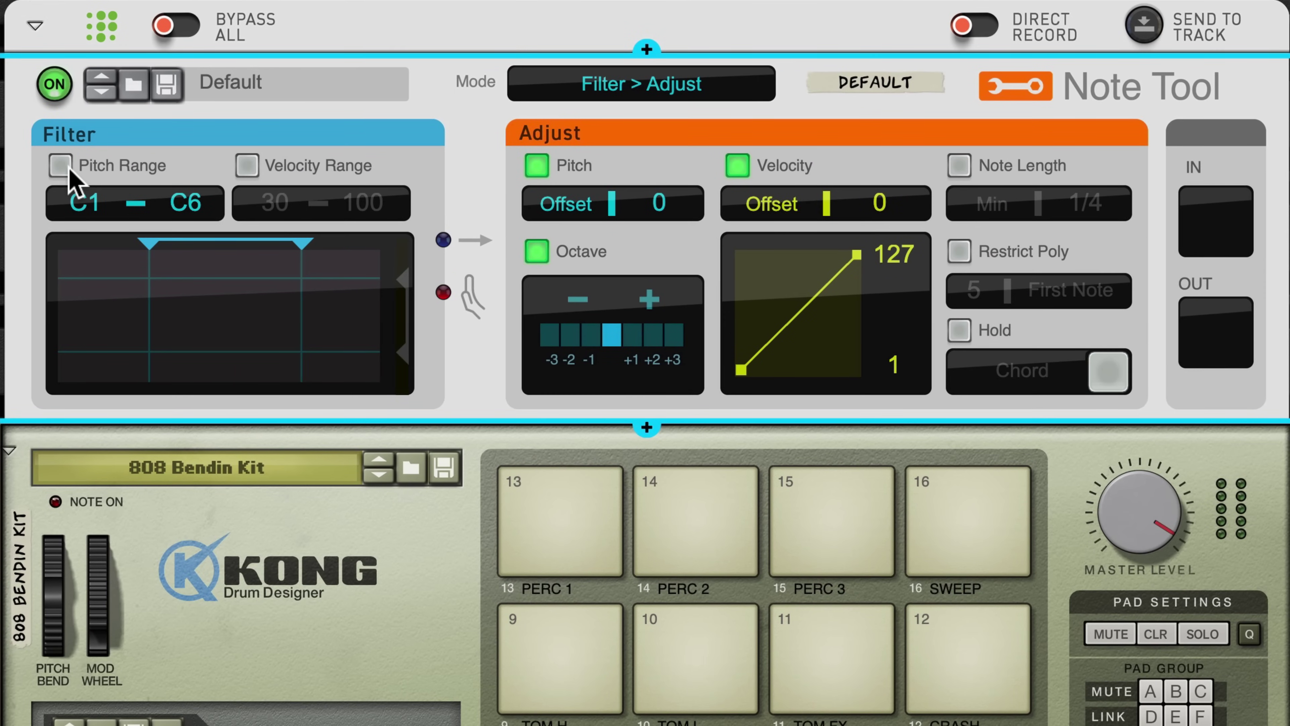
pyautogui.click(66, 169)
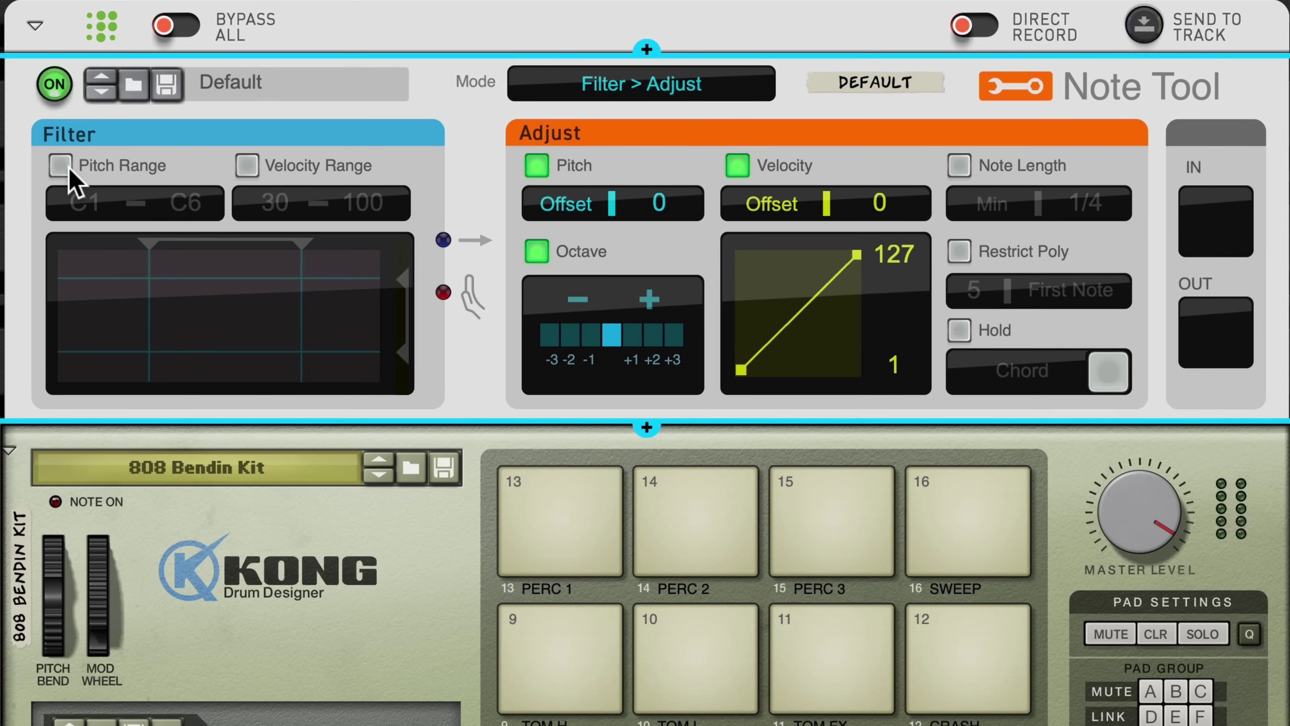
# Step: Set the Note Tool's Pitch adjustment to Fixed and lower the fixed note below C3
pyautogui.click(556, 206)
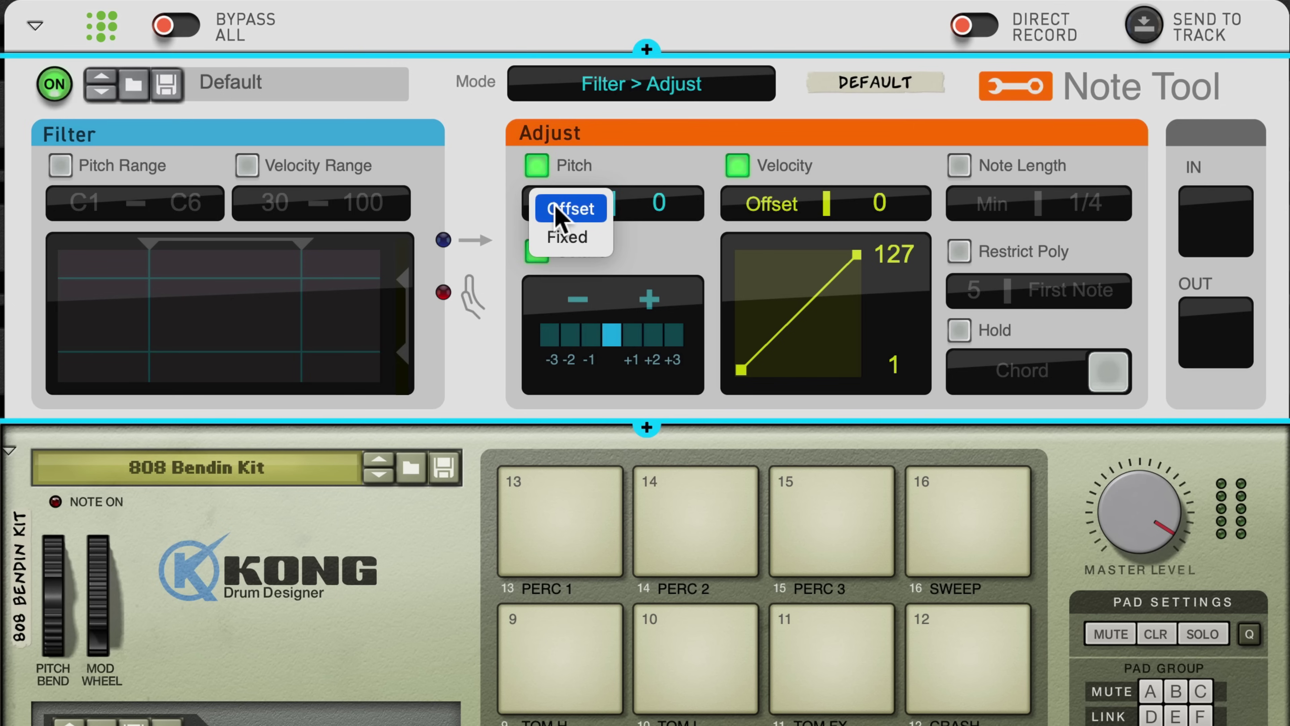
pyautogui.click(559, 237)
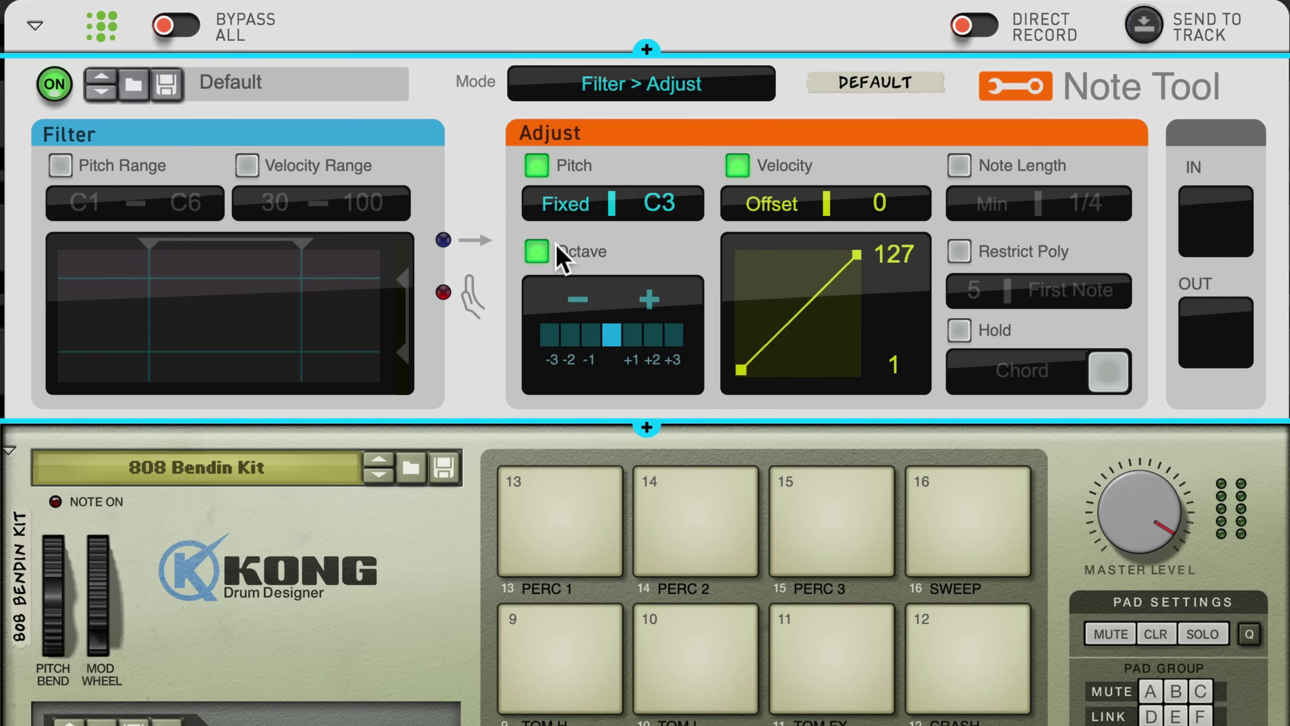
pyautogui.moveTo(658, 205); pyautogui.dragTo(650, 331)
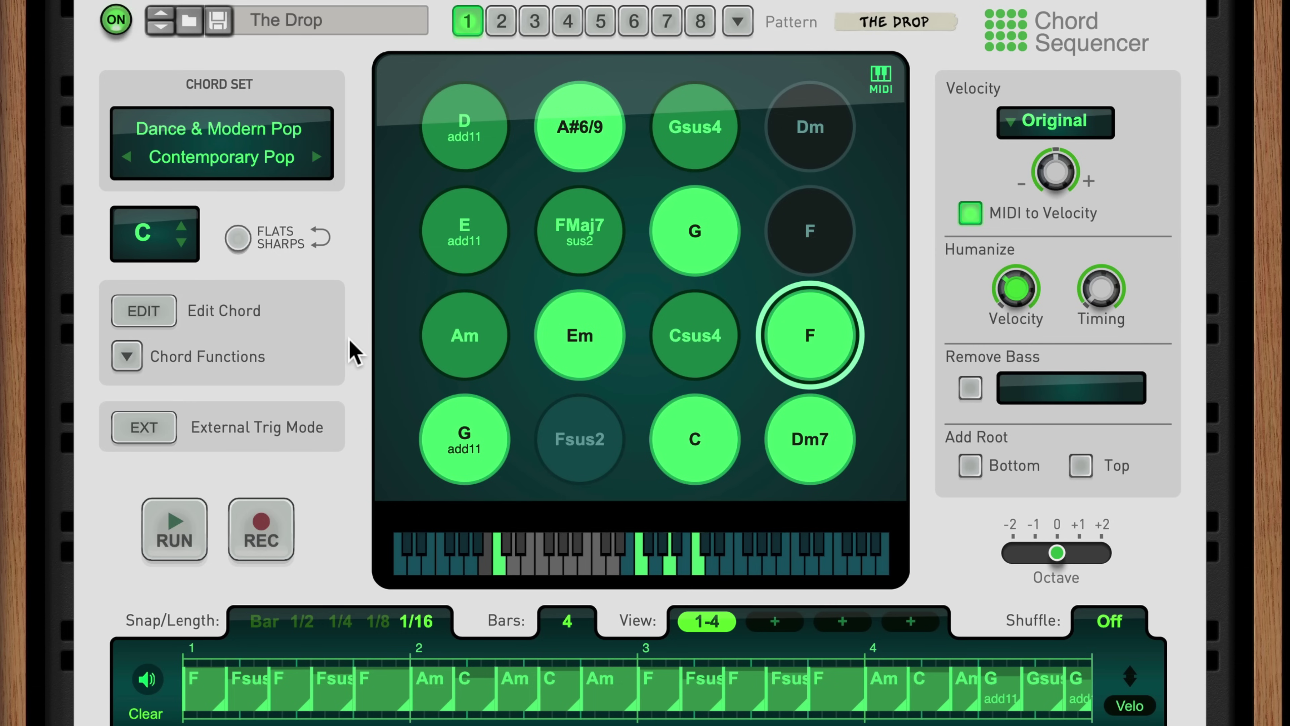
# Step: Audition the Chord Sequencer's pattern and stop it
pyautogui.click(172, 553)
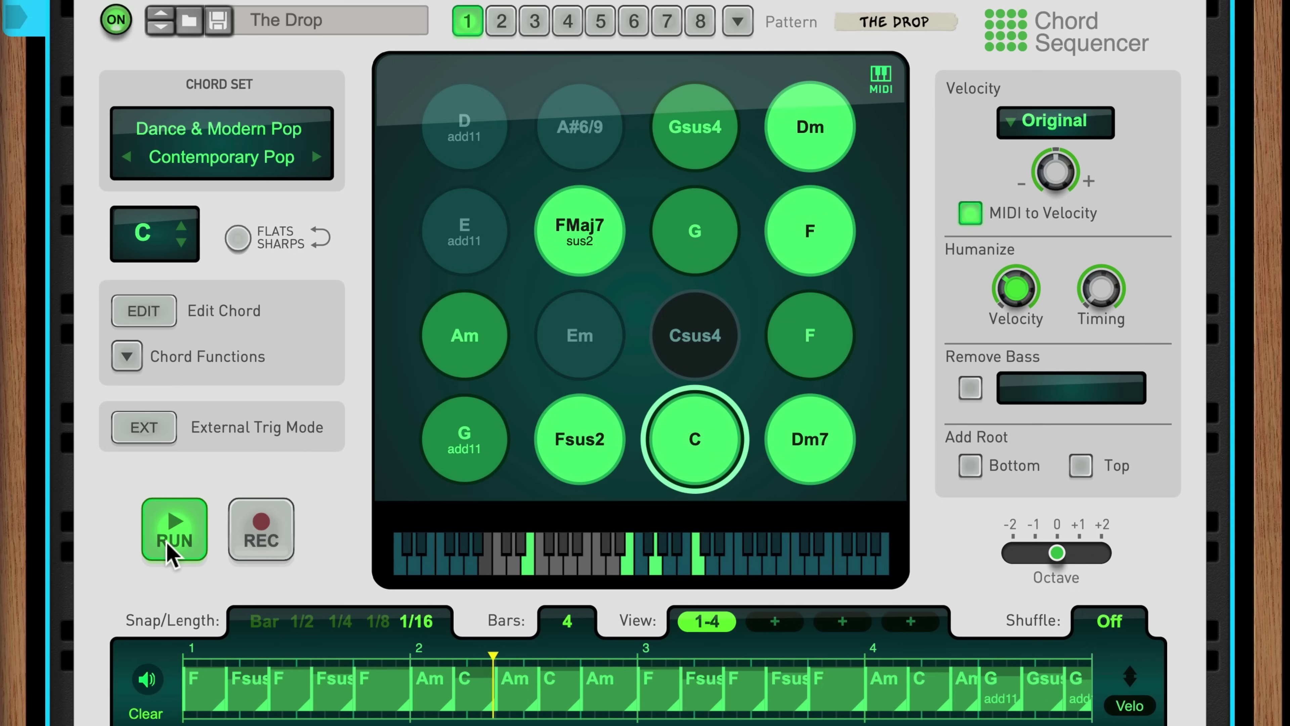
pyautogui.click(172, 553)
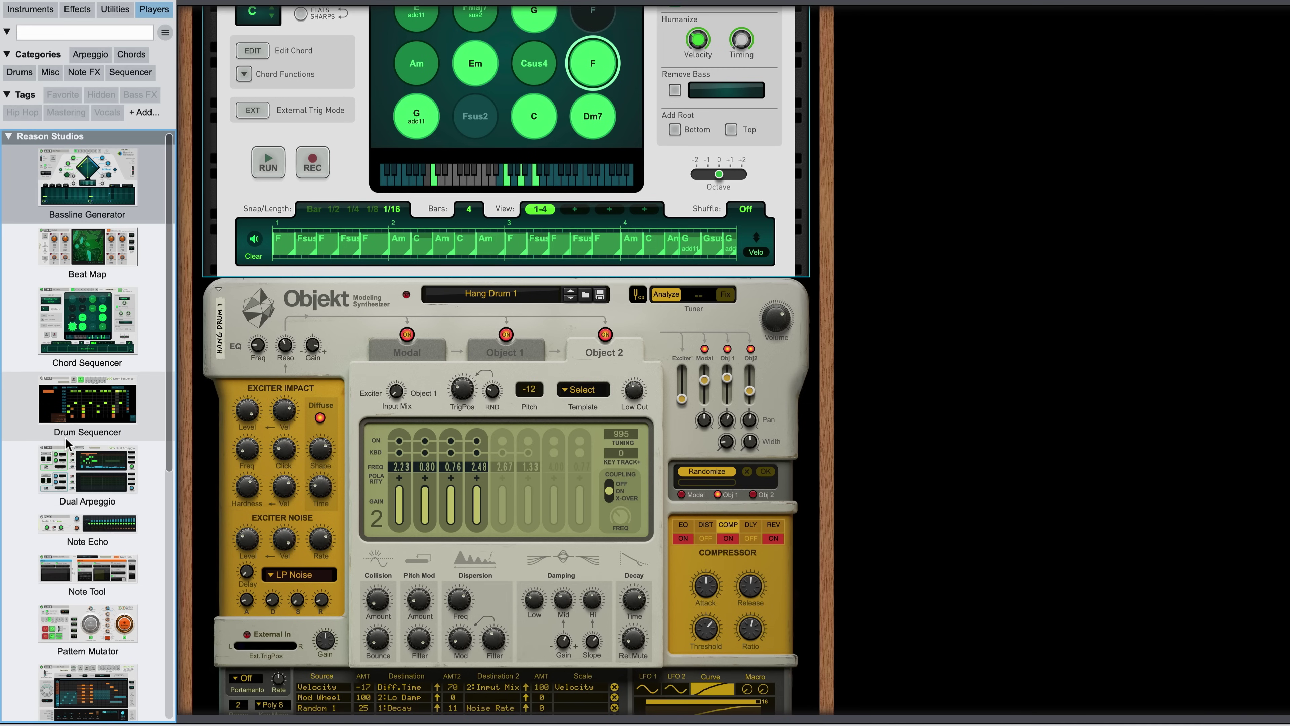
# Step: Insert a Dual Arpeggio between the Chord Sequencer and Objekt, reset the device and stop playback
pyautogui.moveTo(88, 467); pyautogui.dragTo(450, 287)
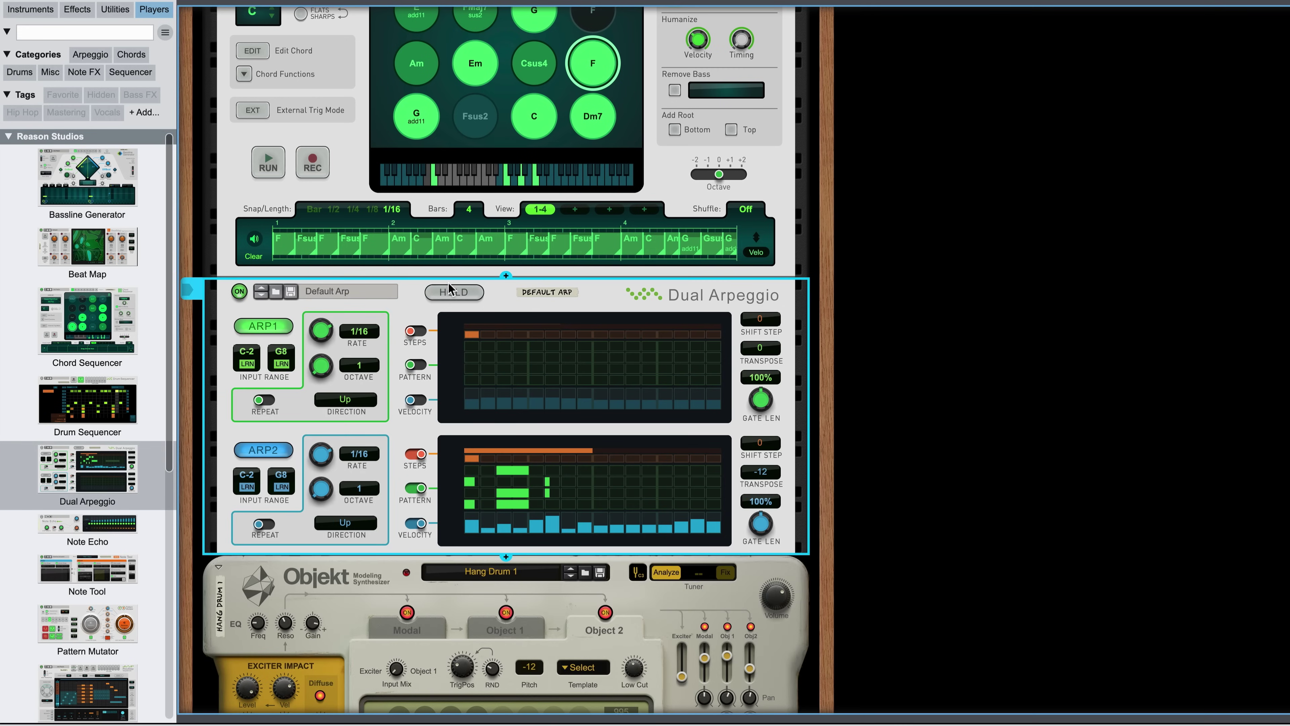
pyautogui.rightClick(399, 305)
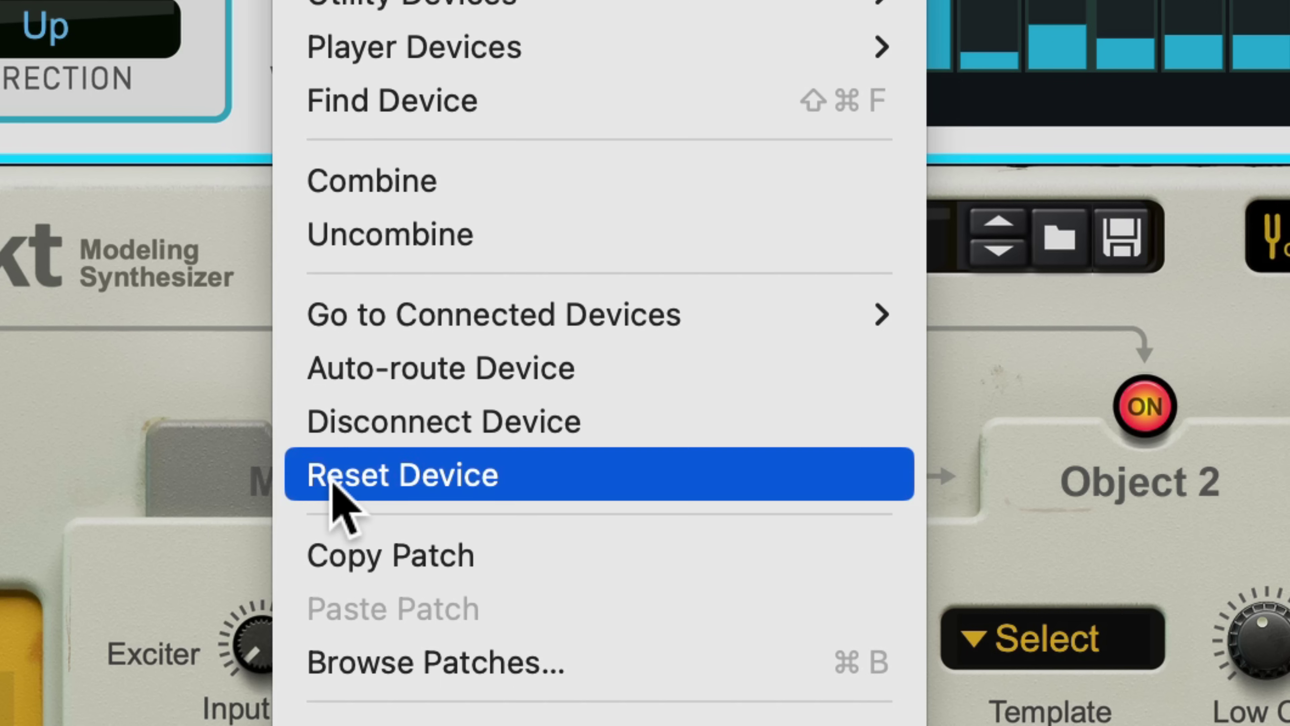
pyautogui.click(413, 631)
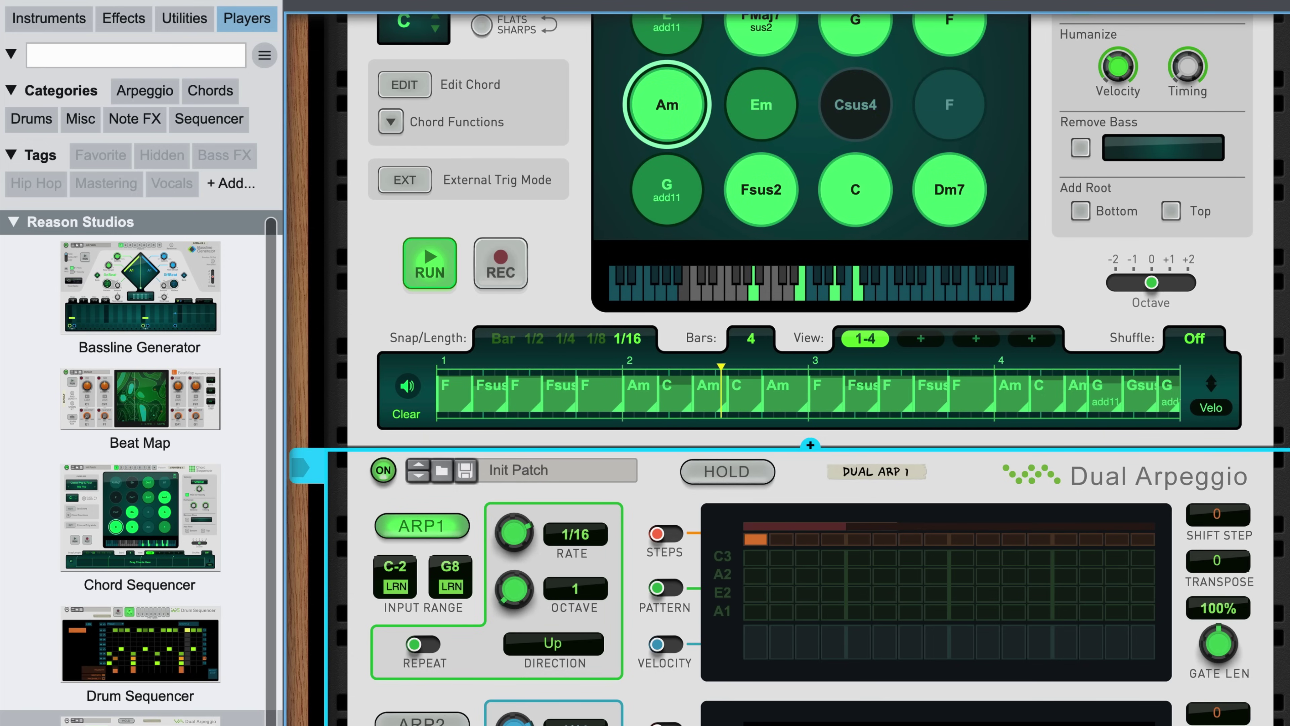
pyautogui.press('space')
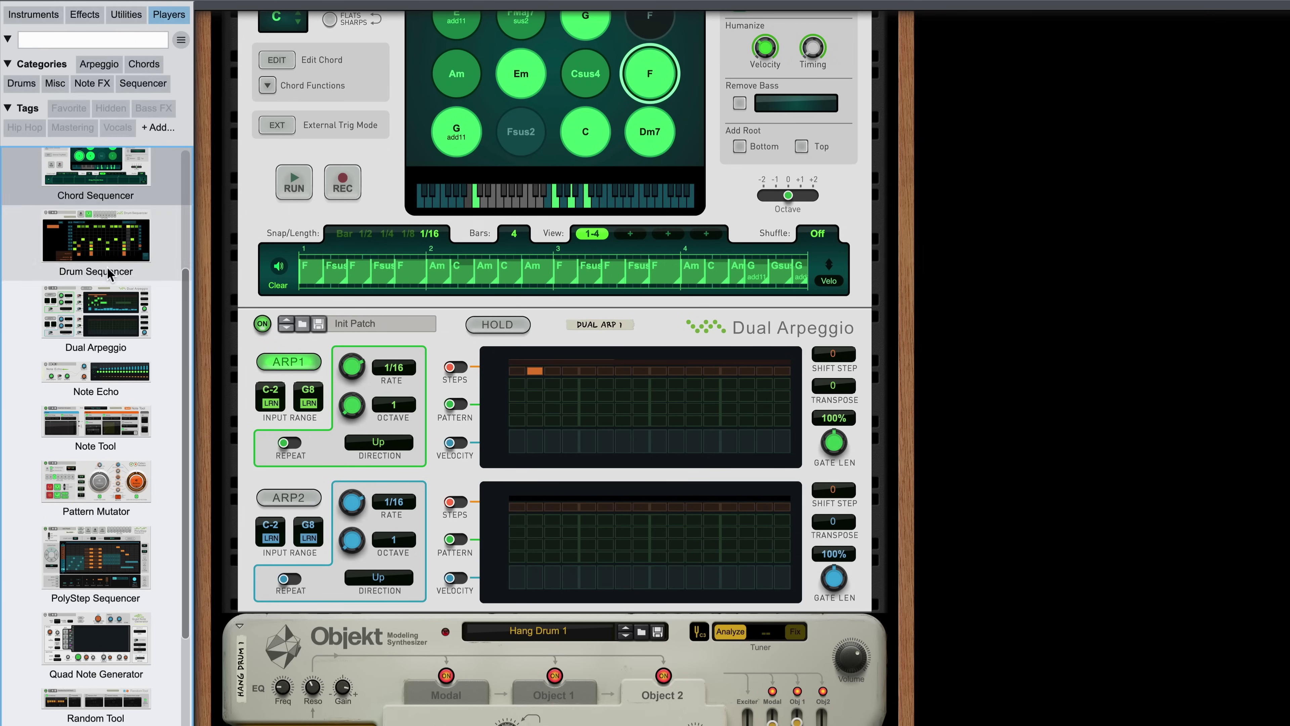
# Step: Insert a Note Tool between the Chord Sequencer and Dual Arpeggio, and switch the Dual Arpeggio off
pyautogui.moveTo(95, 422); pyautogui.dragTo(378, 314)
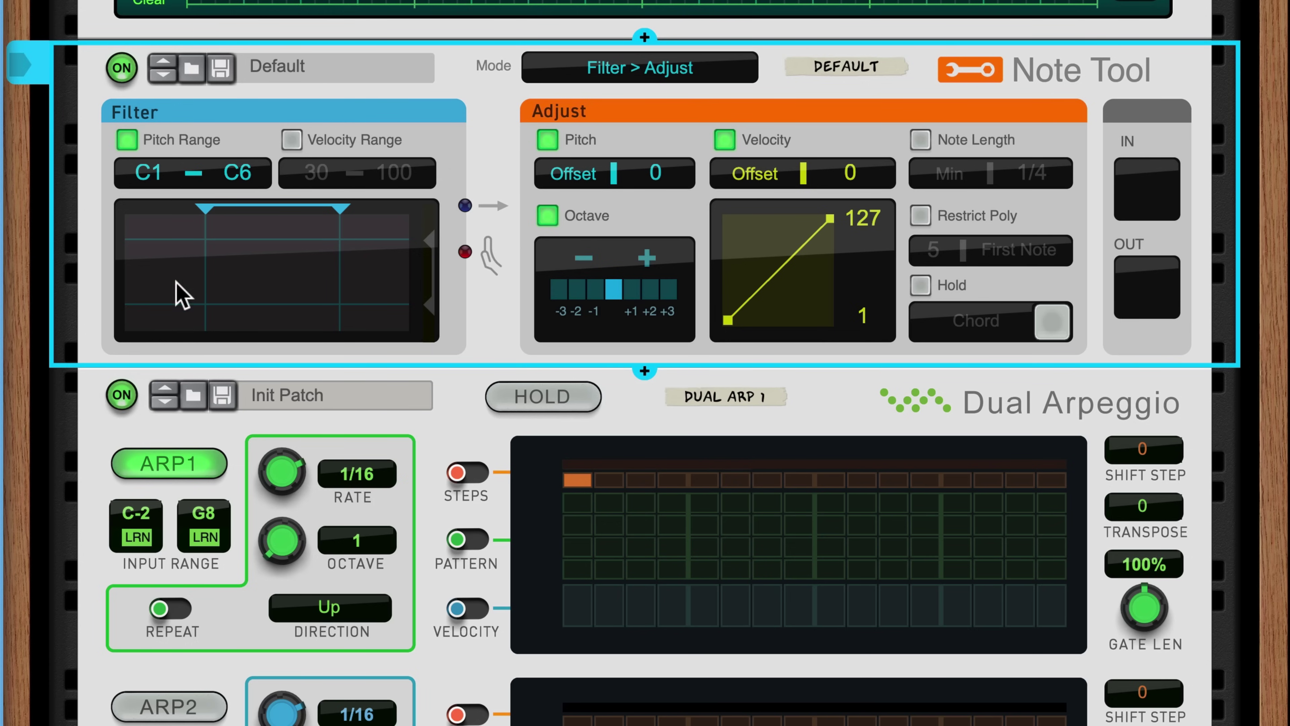
pyautogui.click(127, 399)
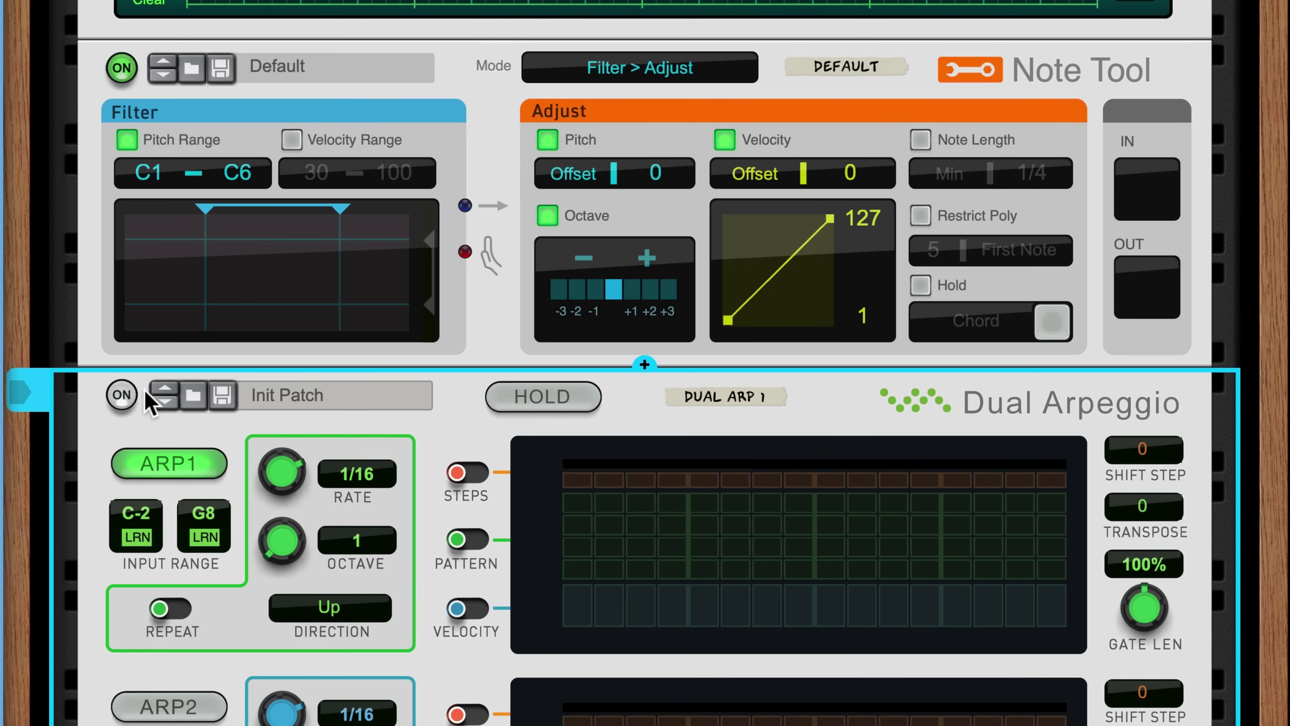
# Step: During playback, set the Note Tool's pitch range to G#2–C#4, and enable its velocity range at 80–120
pyautogui.press('space')
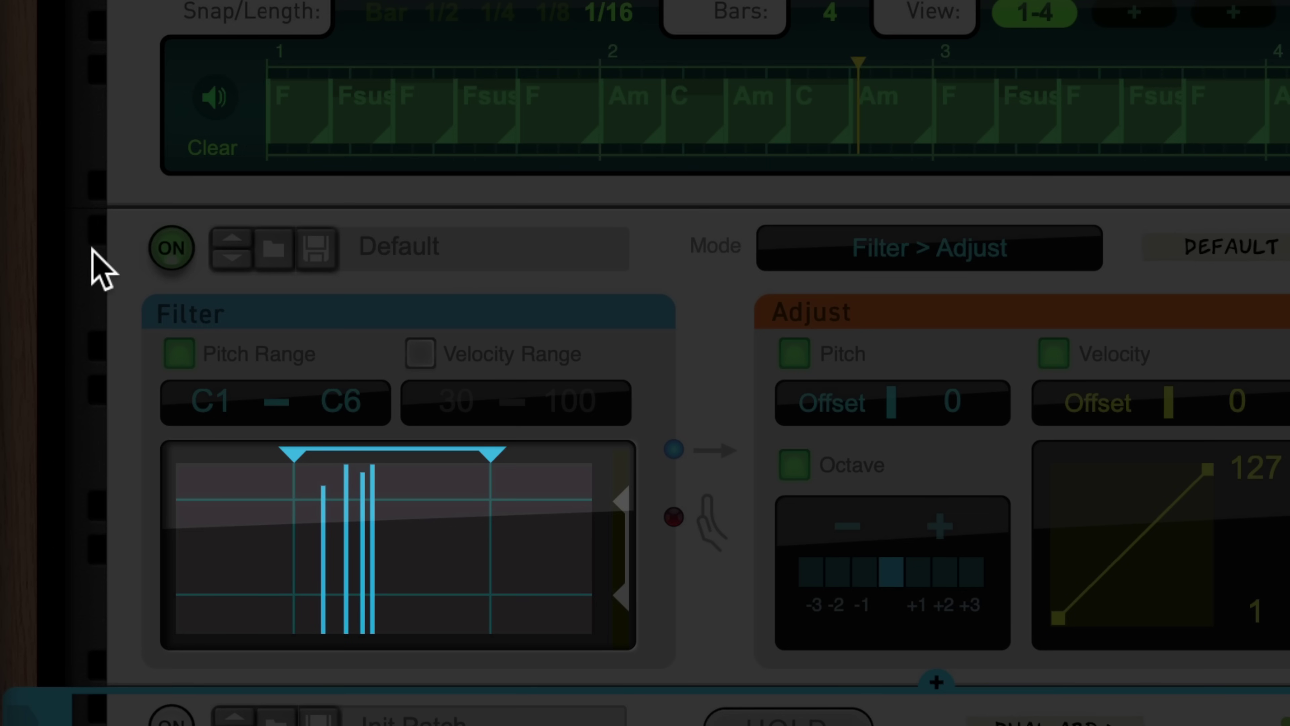
pyautogui.moveTo(292, 453); pyautogui.dragTo(358, 450)
pyautogui.moveTo(492, 454); pyautogui.dragTo(423, 457)
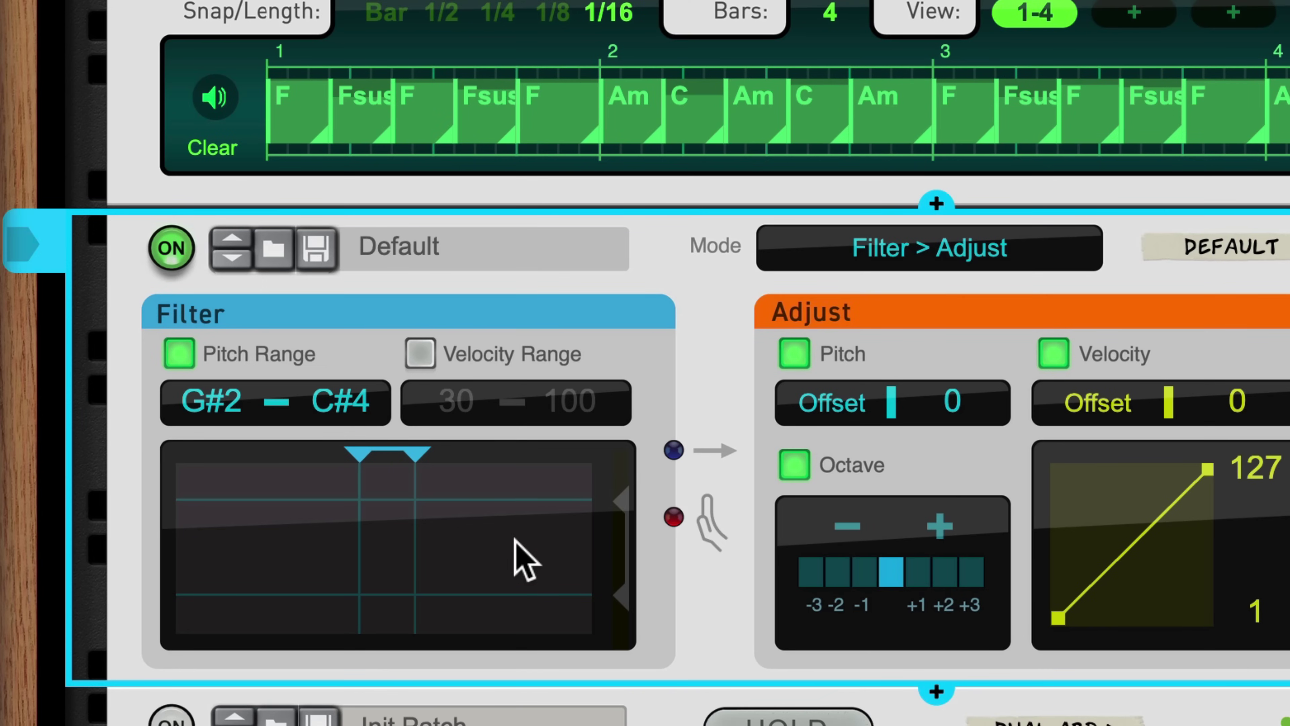
pyautogui.click(421, 354)
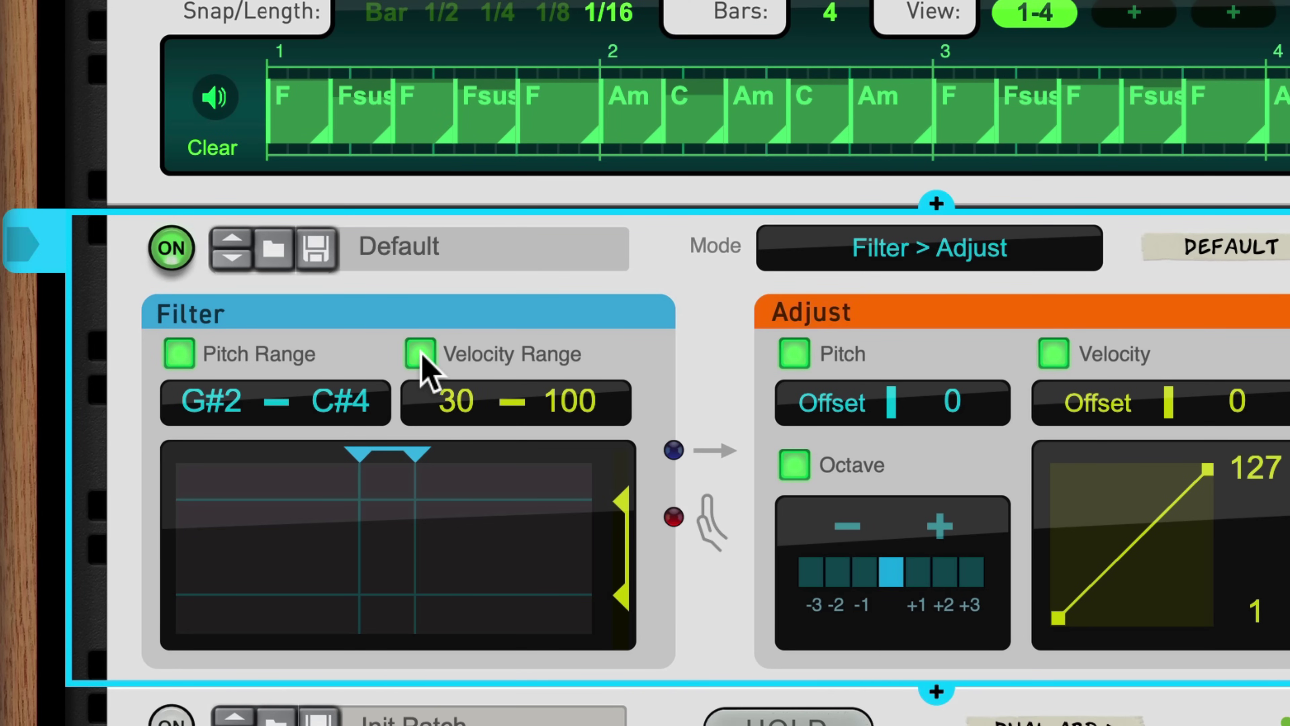
pyautogui.moveTo(623, 593); pyautogui.dragTo(625, 476)
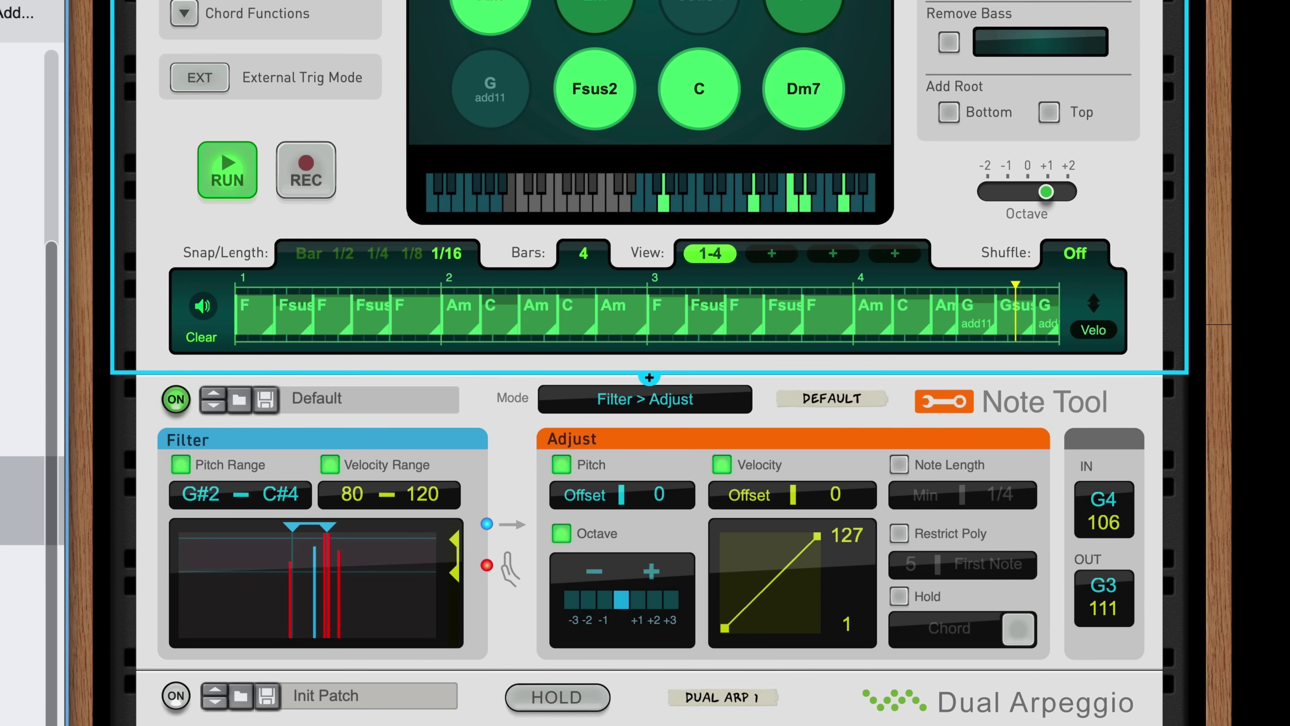
# Step: Stop playback and set the Note Tool's octave shift to +1
pyautogui.press('space')
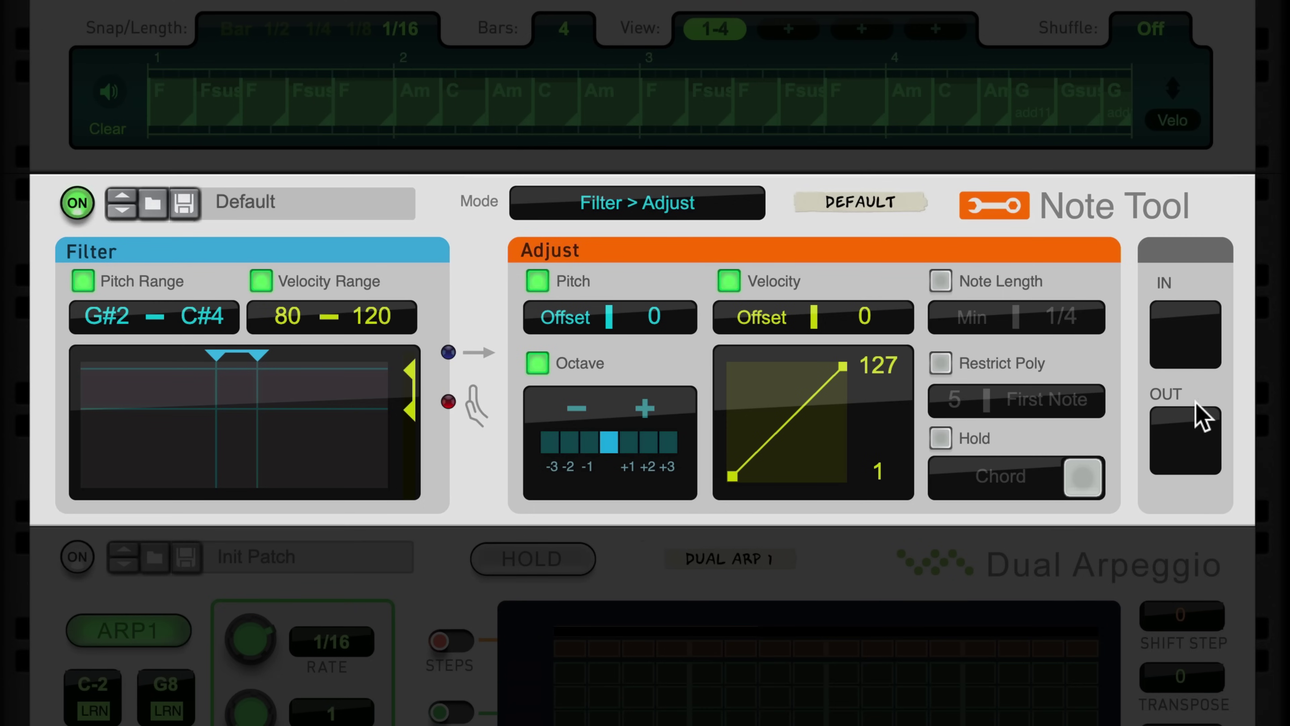
pyautogui.click(631, 442)
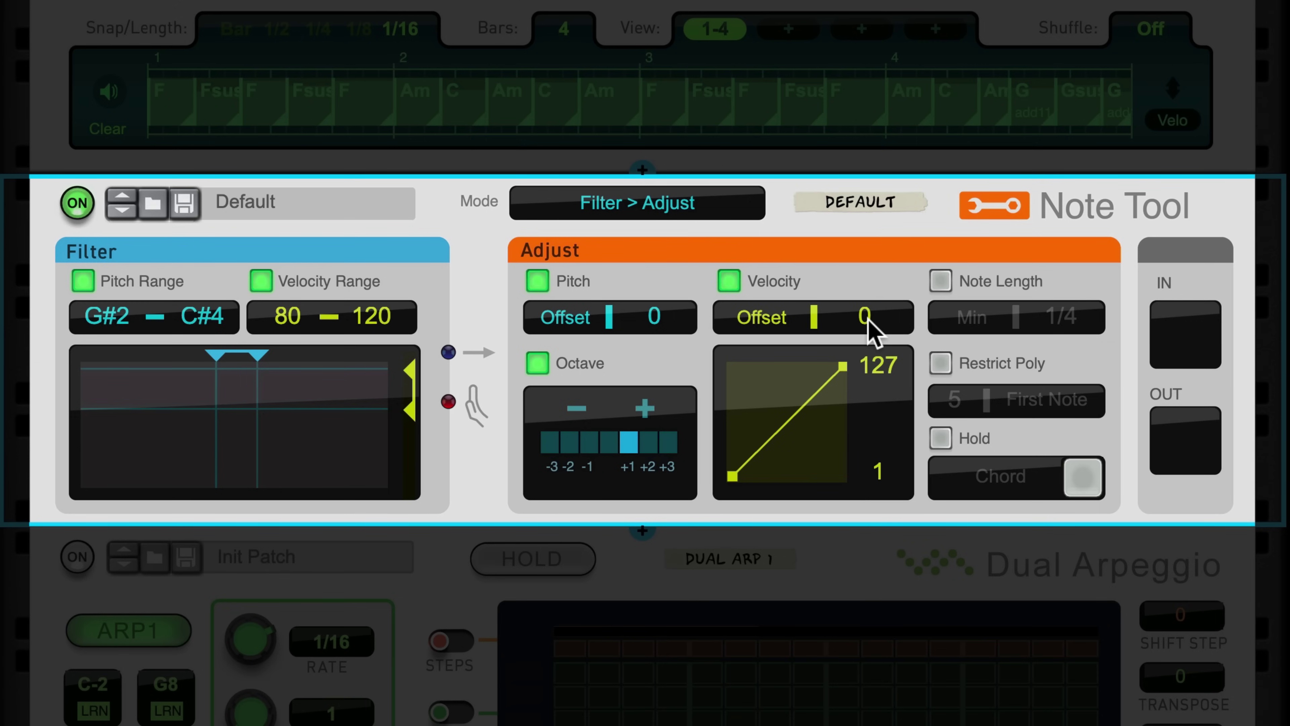
# Step: Try the Note Tool's velocity adjustment with a -2 offset and with a fixed value of 127
pyautogui.moveTo(872, 317); pyautogui.dragTo(874, 330)
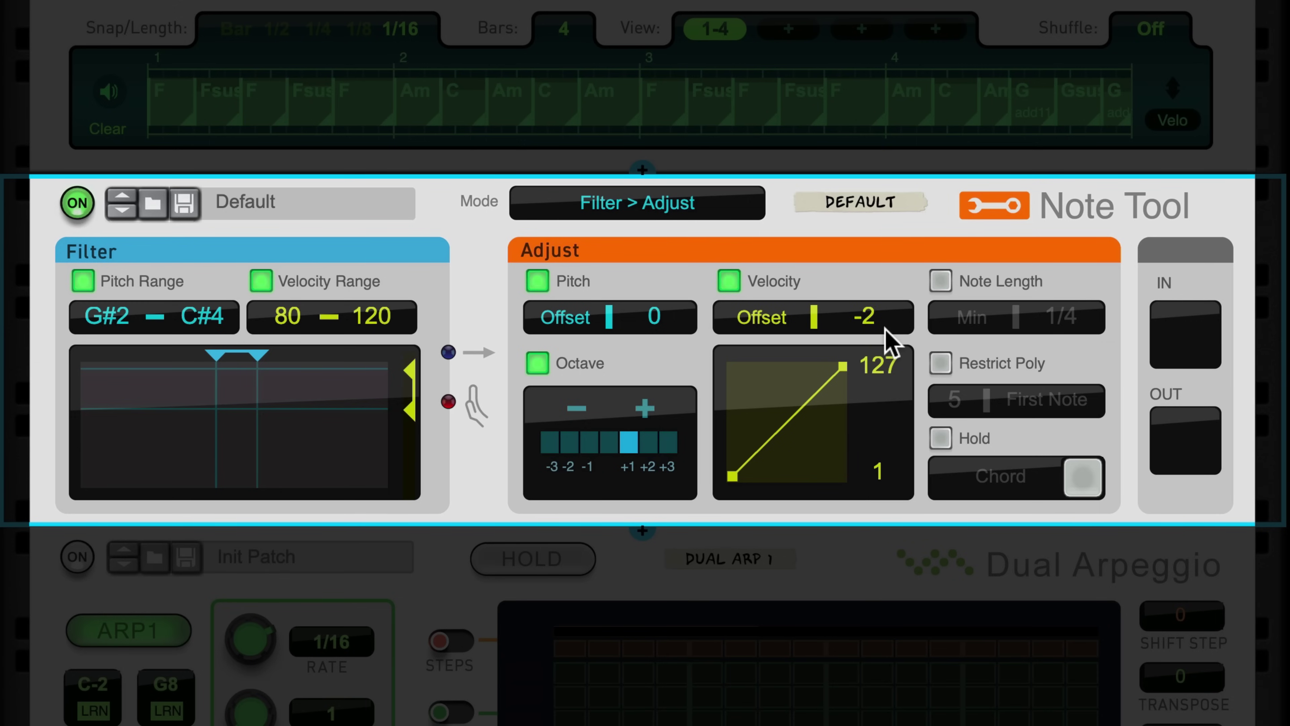
pyautogui.click(762, 317)
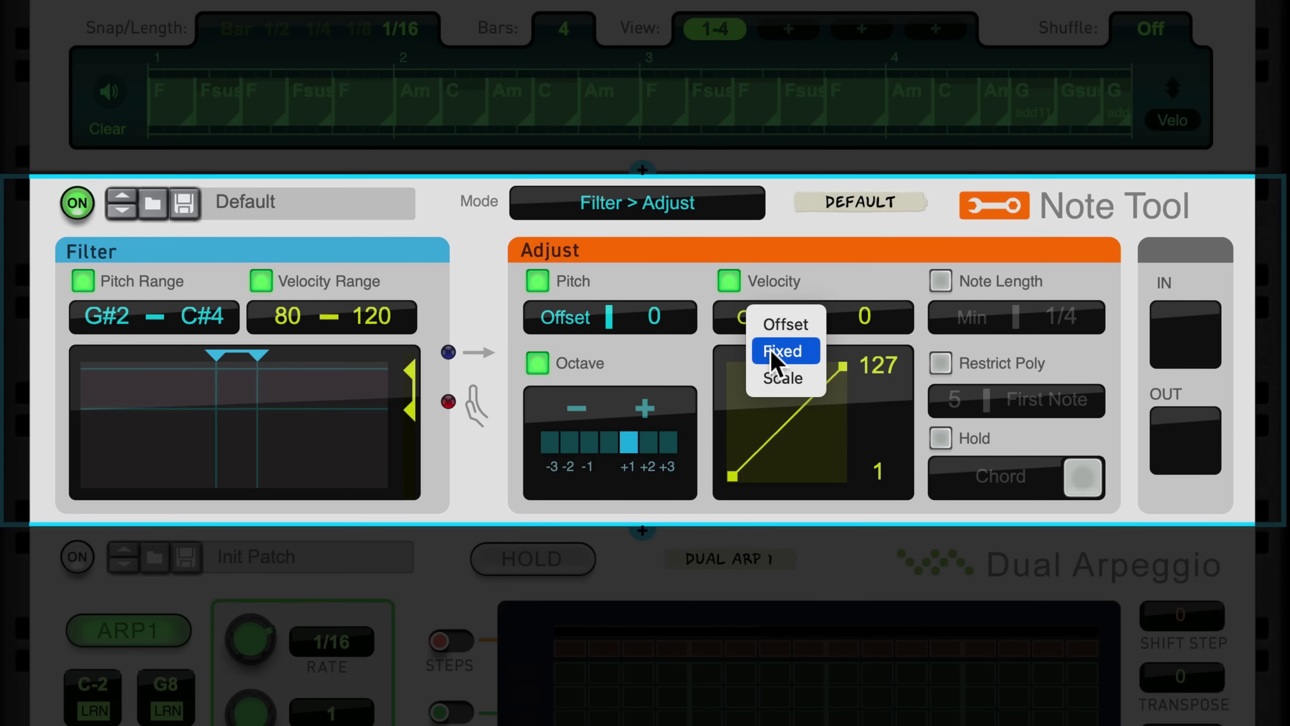
pyautogui.press('Escape')
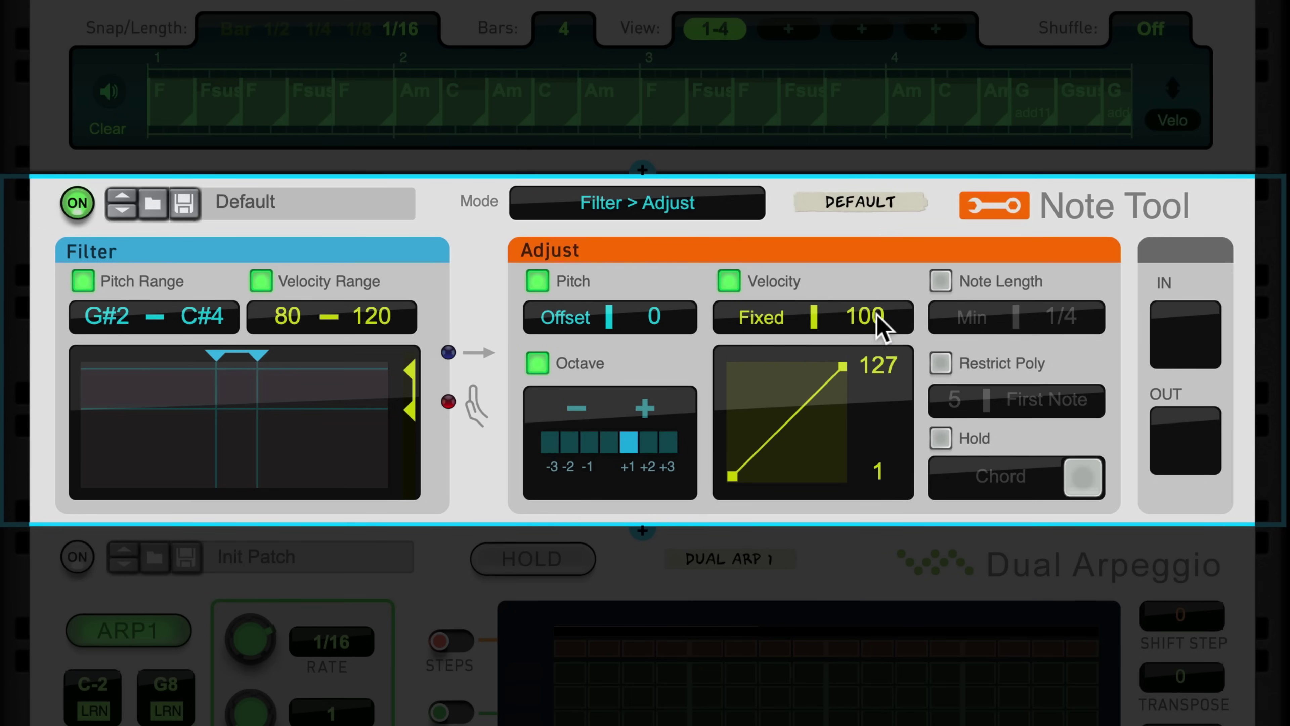
pyautogui.moveTo(890, 280); pyautogui.dragTo(893, 201)
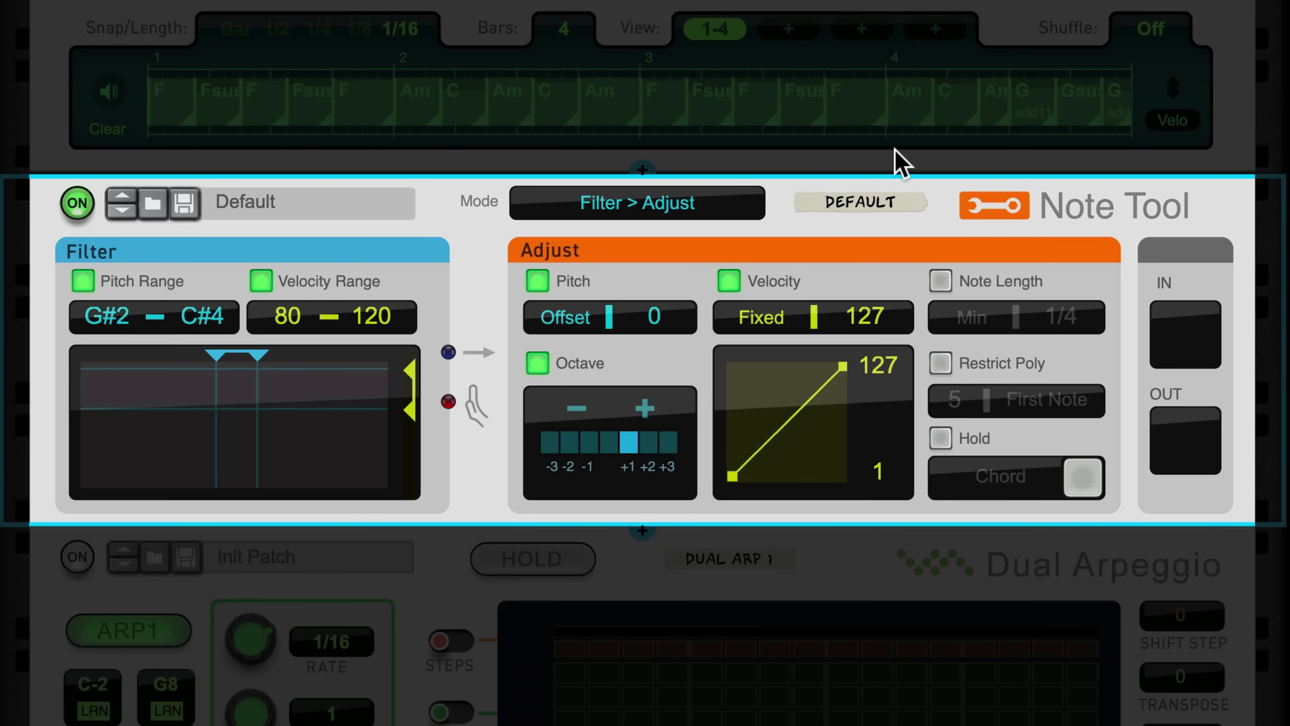
# Step: Set the Note Tool's velocity adjustment to Scale at 78%, and switch the Dual Arpeggio on
pyautogui.click(761, 328)
pyautogui.click(778, 363)
pyautogui.moveTo(851, 326); pyautogui.dragTo(862, 328)
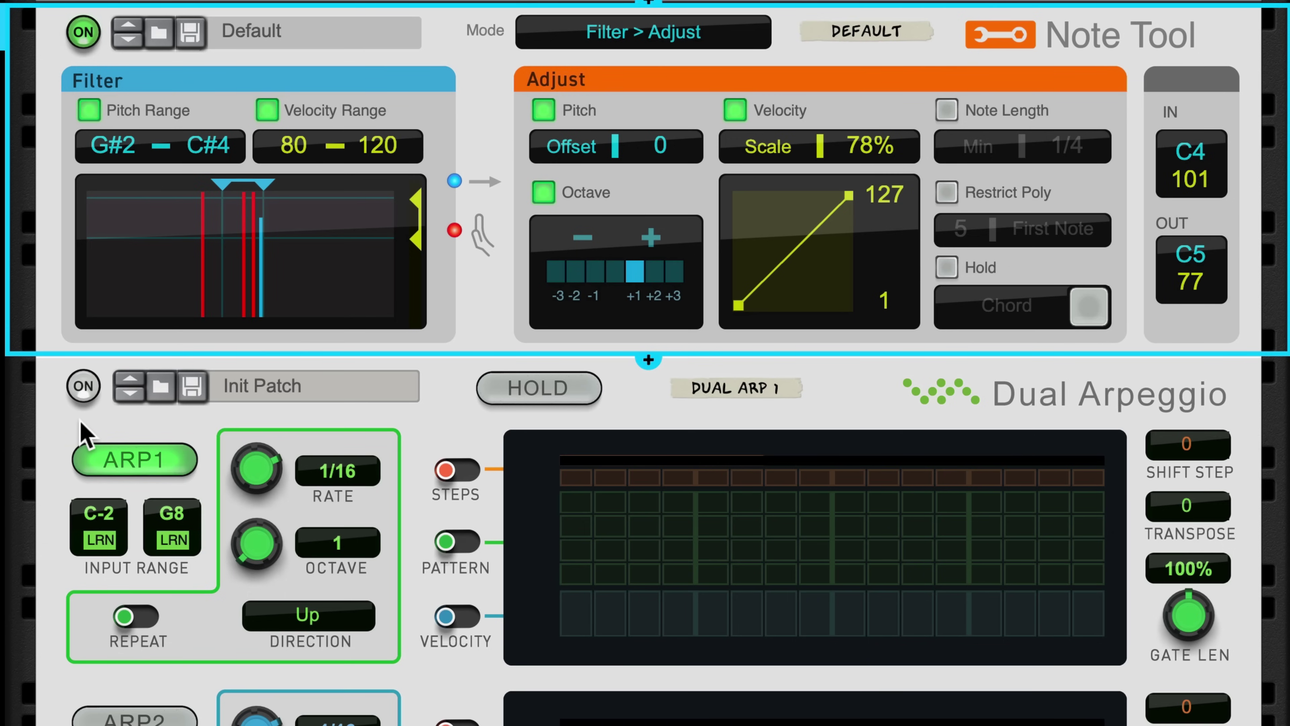
pyautogui.click(84, 387)
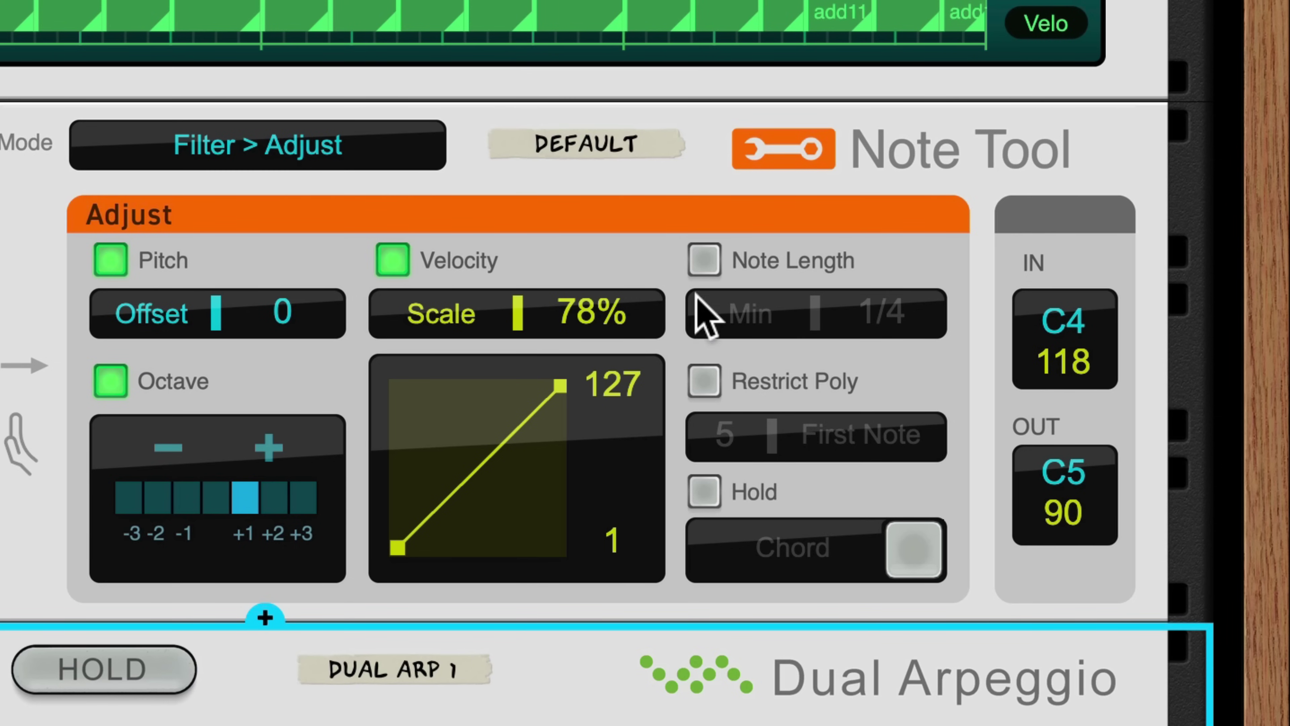
# Step: Enable the Note Tool's Note Length adjustment and limit notes to a maximum of 1/8
pyautogui.click(705, 261)
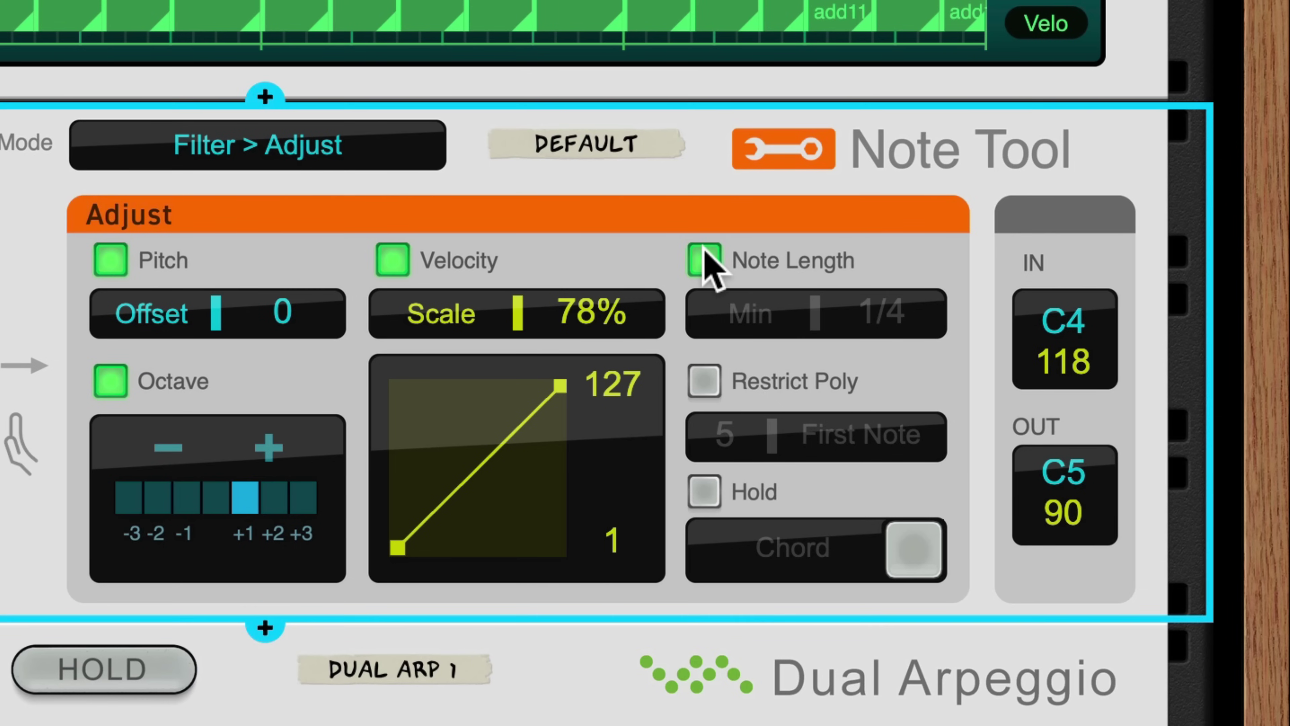
pyautogui.click(762, 318)
pyautogui.click(771, 365)
pyautogui.click(879, 334)
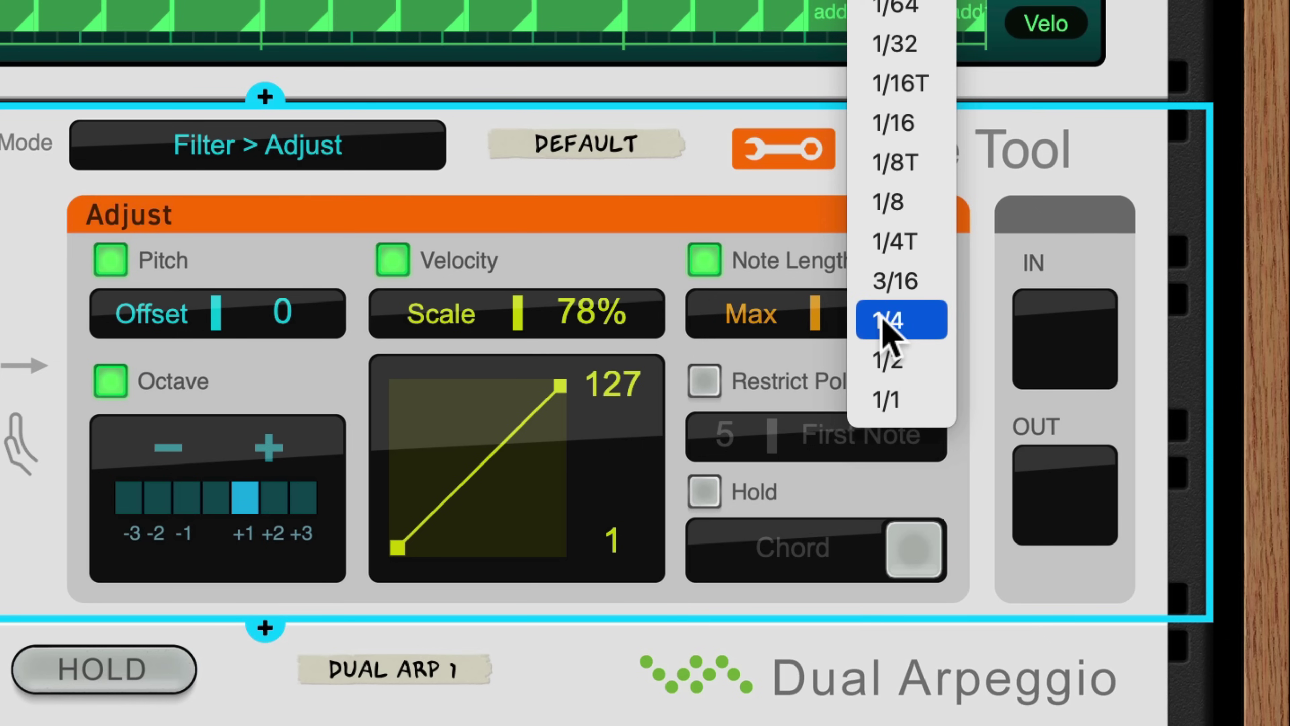
pyautogui.click(920, 206)
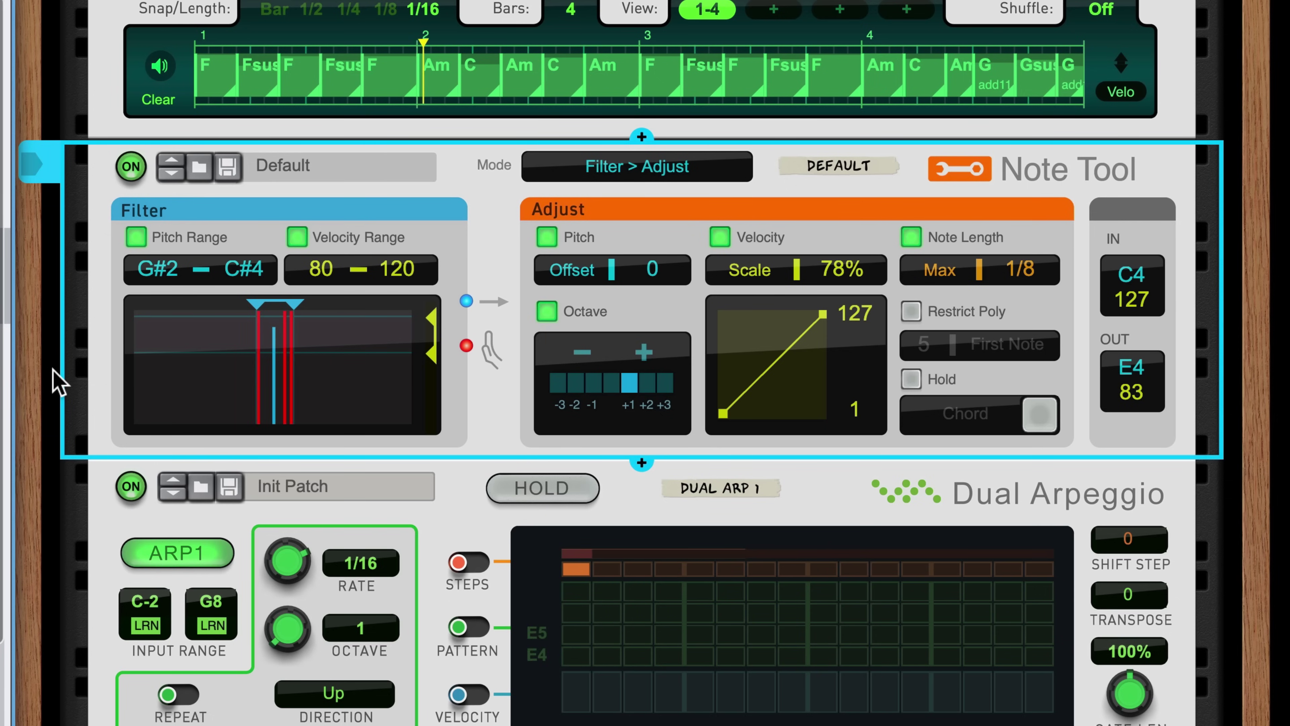
# Step: During playback, set the Note Tool's maximum note length to 1/4T, and stop playback
pyautogui.click(1017, 282)
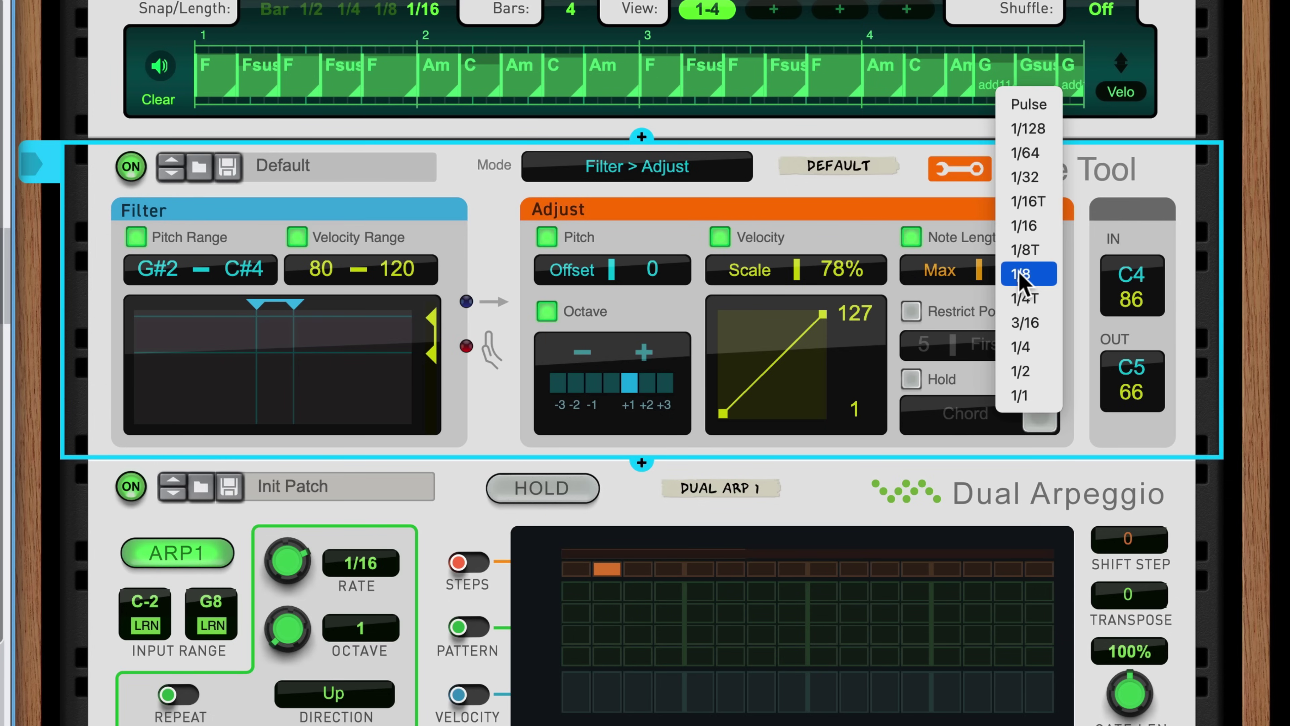
pyautogui.click(378, 440)
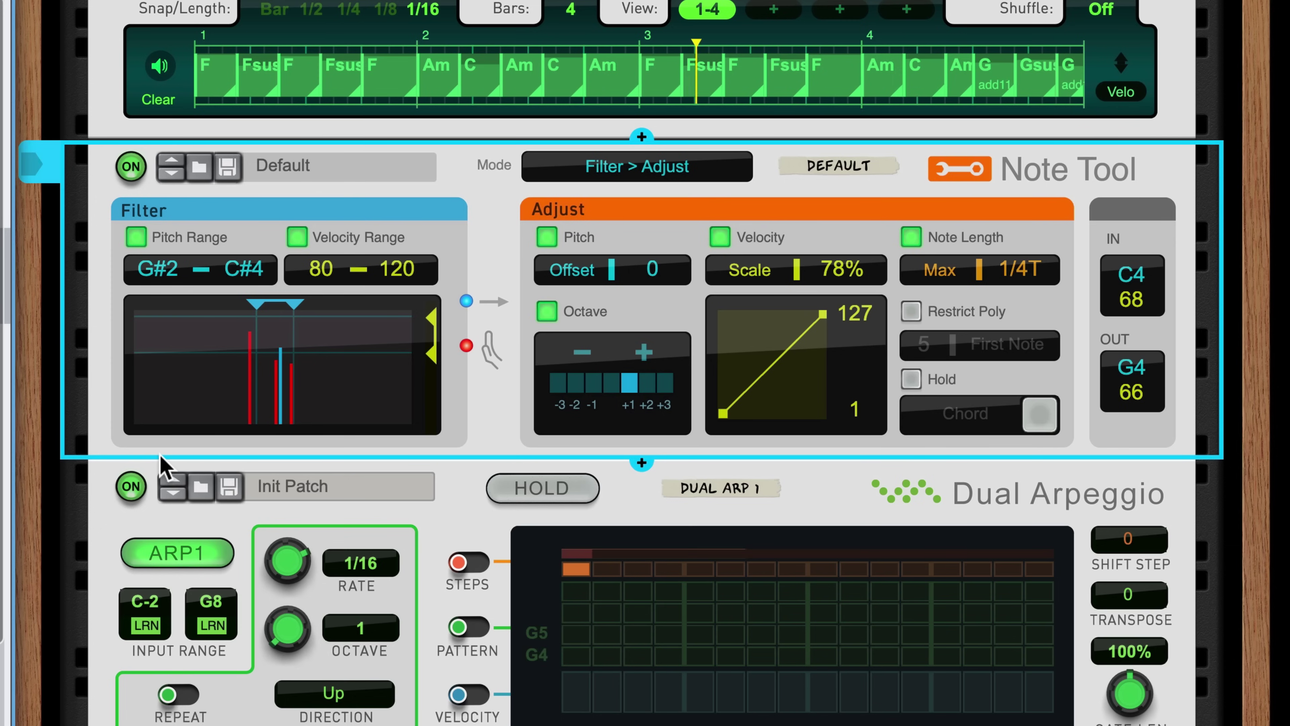
pyautogui.press('space')
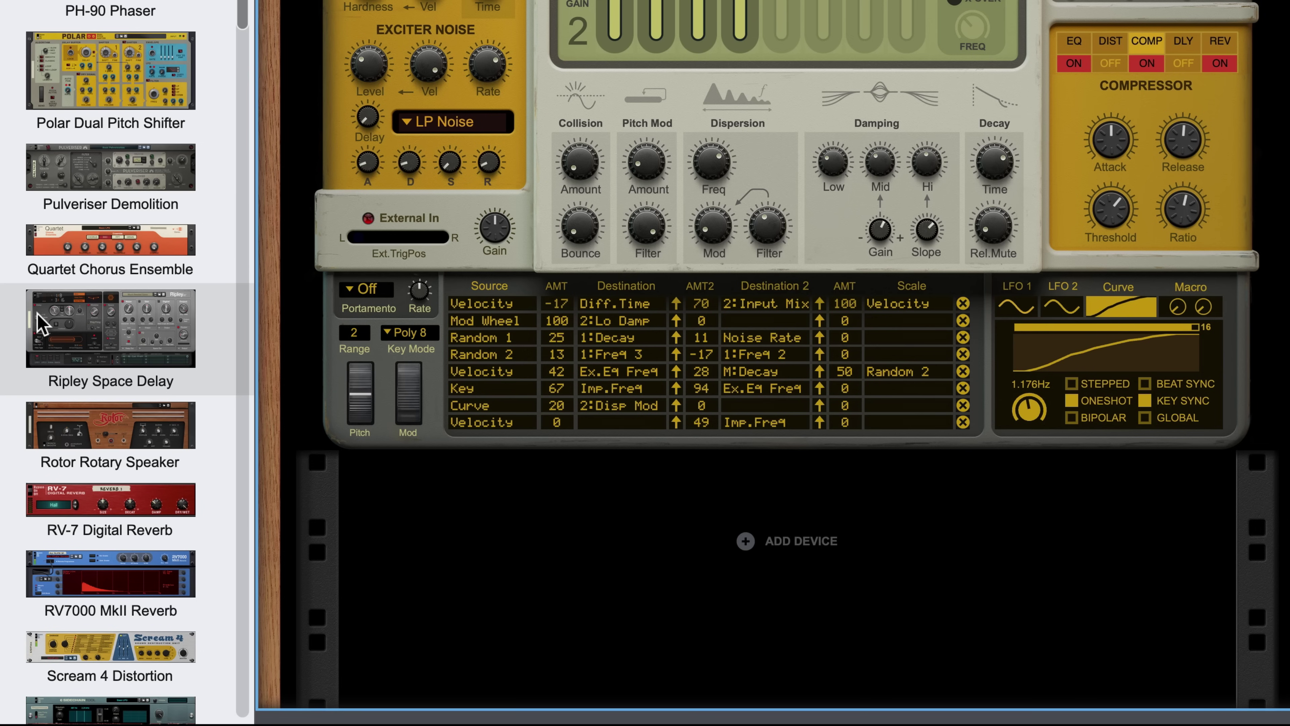
# Step: Add a Polytone instrument with the Fractured Ice patch and insert a Chord Sequencer before it
pyautogui.moveTo(46, 325); pyautogui.dragTo(412, 490)
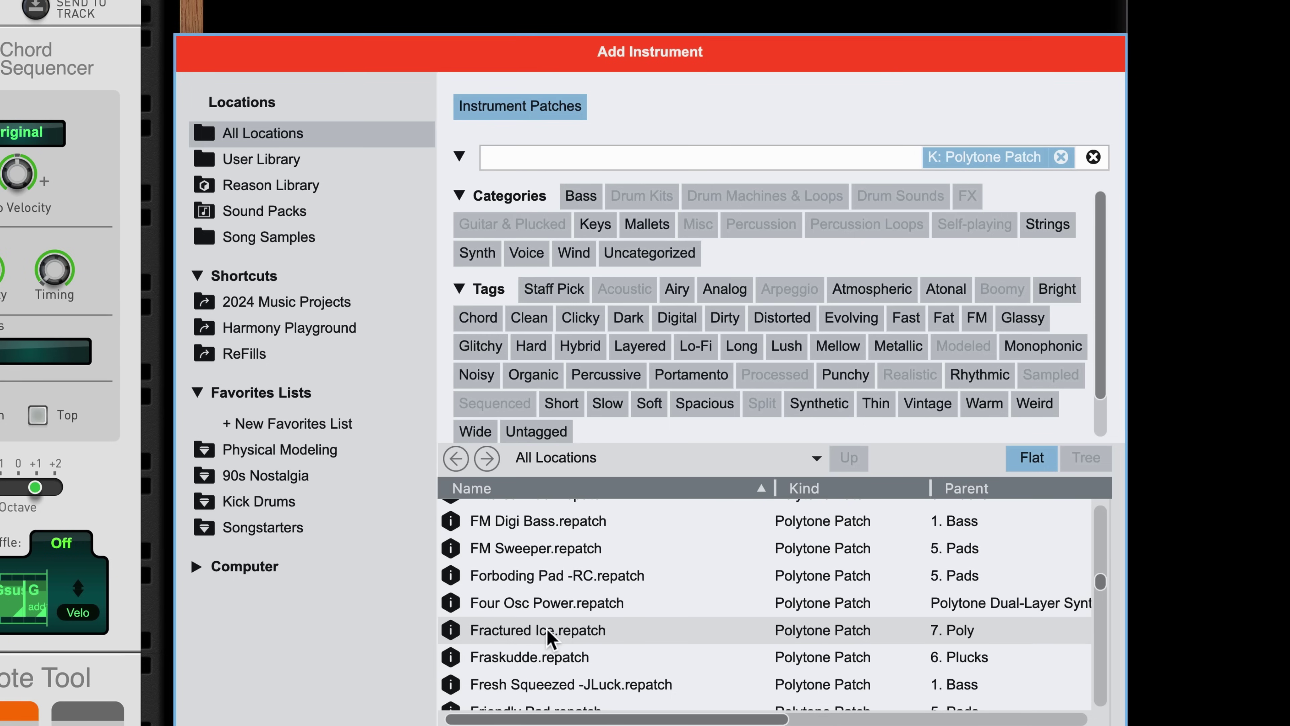
pyautogui.click(548, 631)
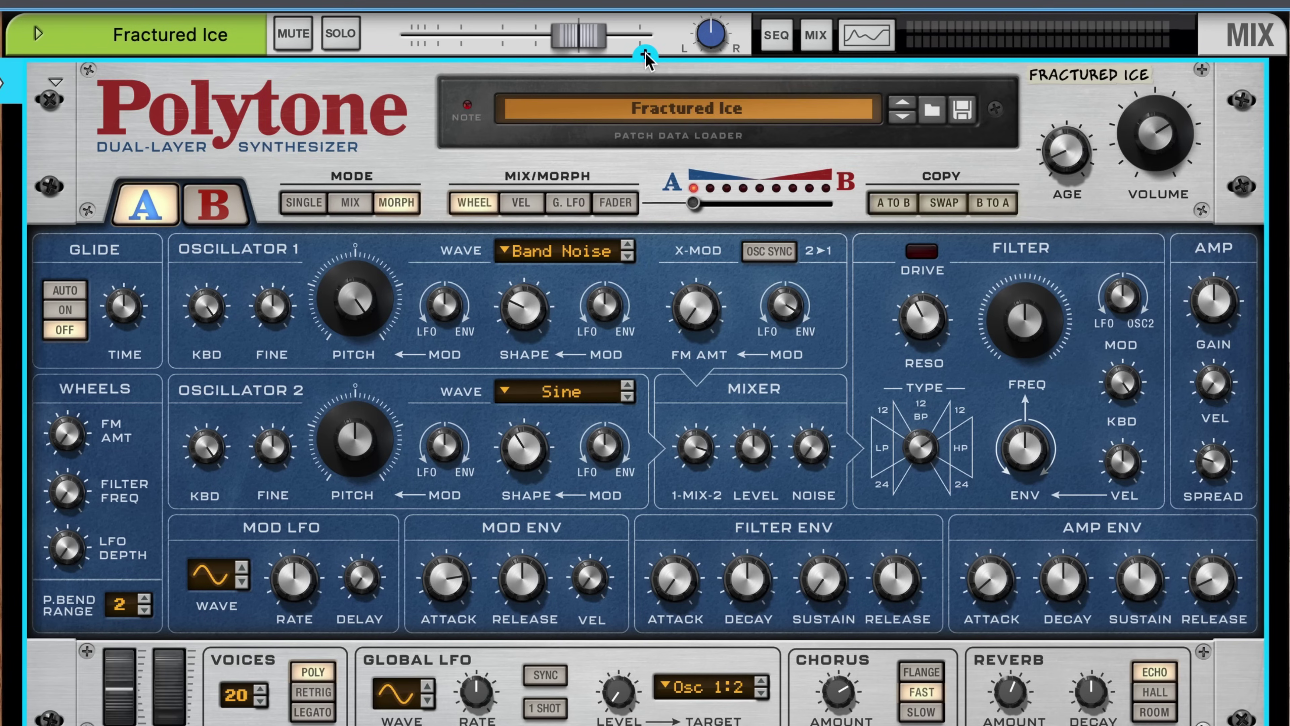
pyautogui.click(642, 53)
pyautogui.moveTo(737, 89)
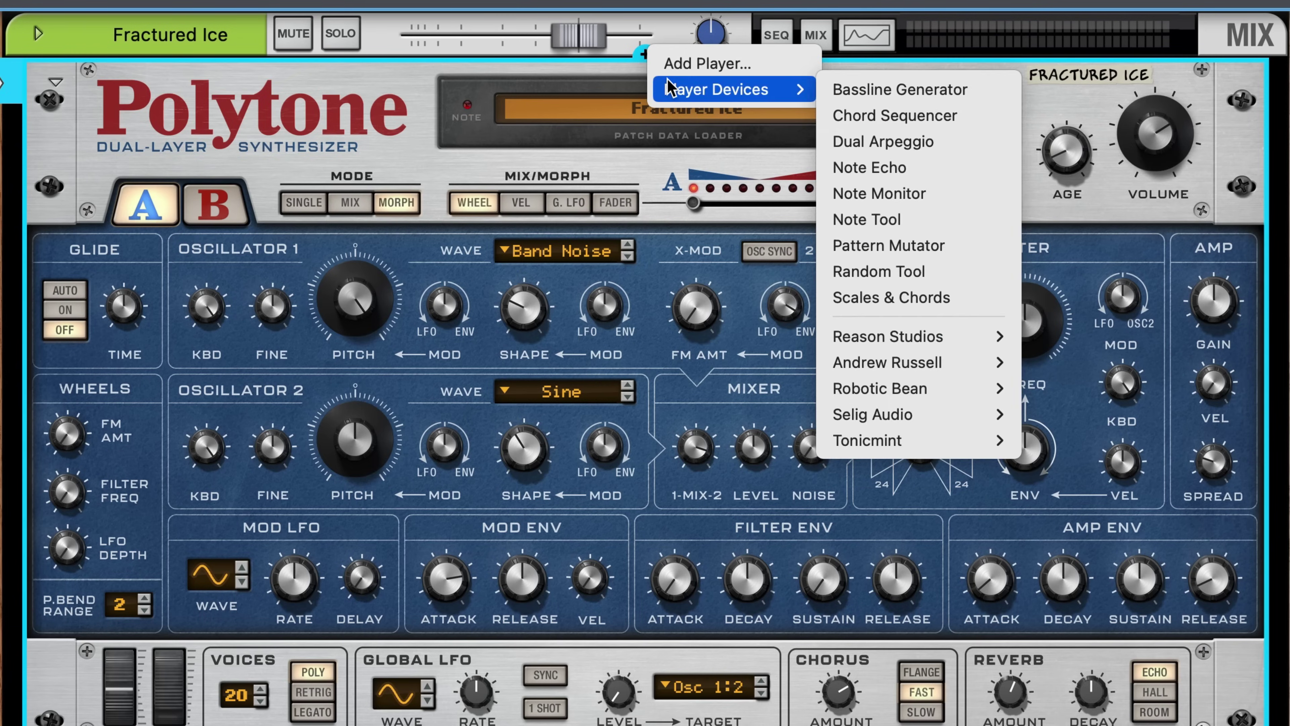
pyautogui.click(884, 115)
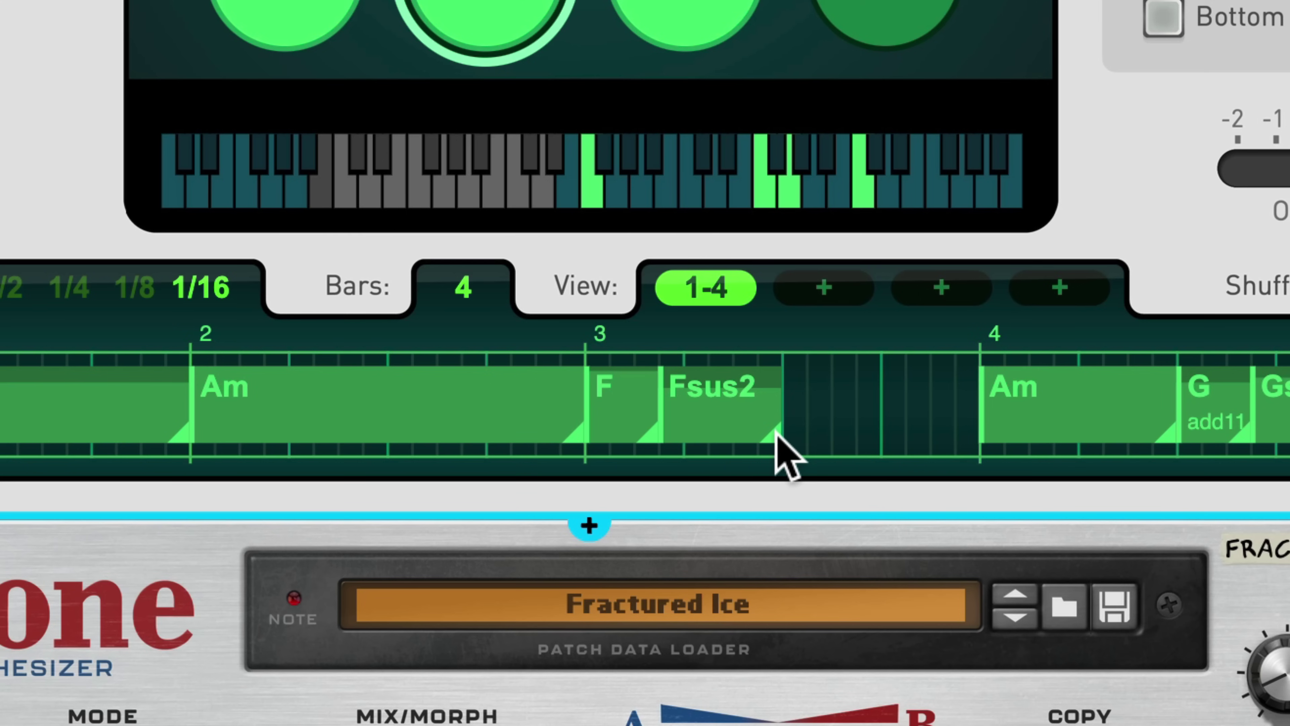
# Step: Extend the Fsus2 chord in bar 3 to the start of bar 4, and insert a Note Tool between the Chord Sequencer and Polytone
pyautogui.moveTo(778, 447); pyautogui.dragTo(959, 447)
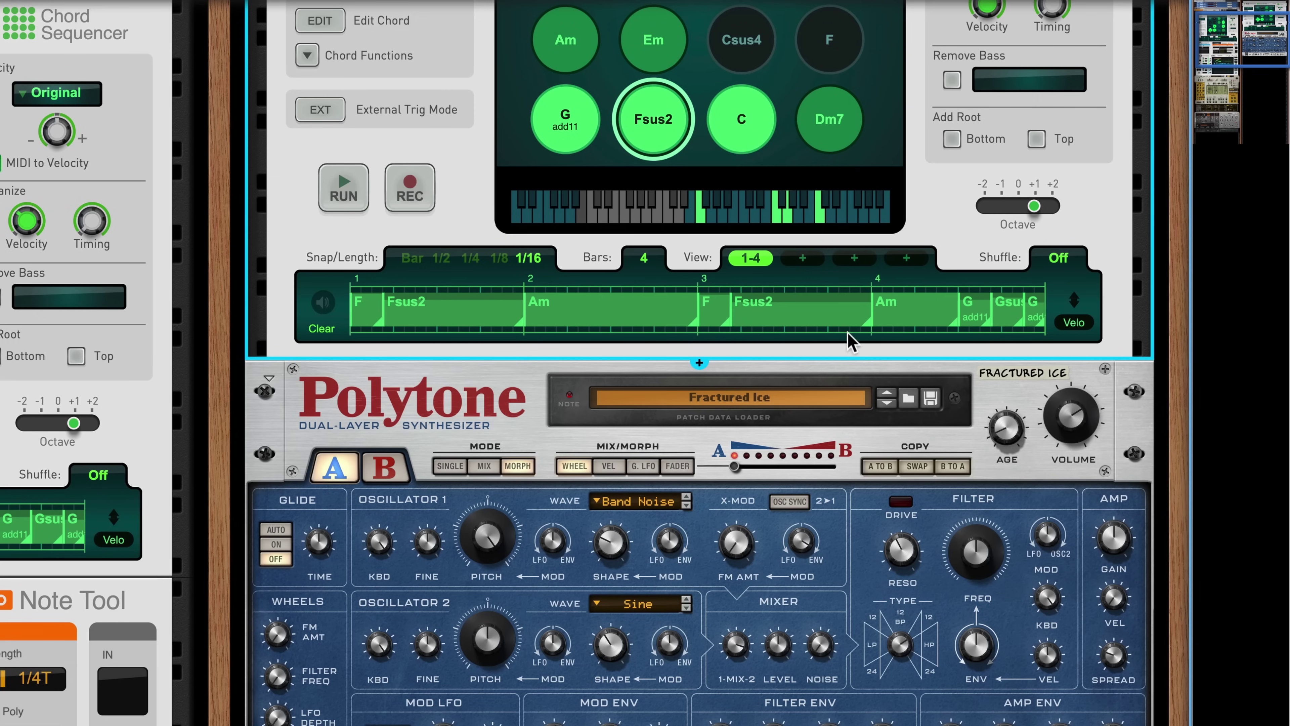
pyautogui.click(699, 363)
pyautogui.moveTo(712, 391)
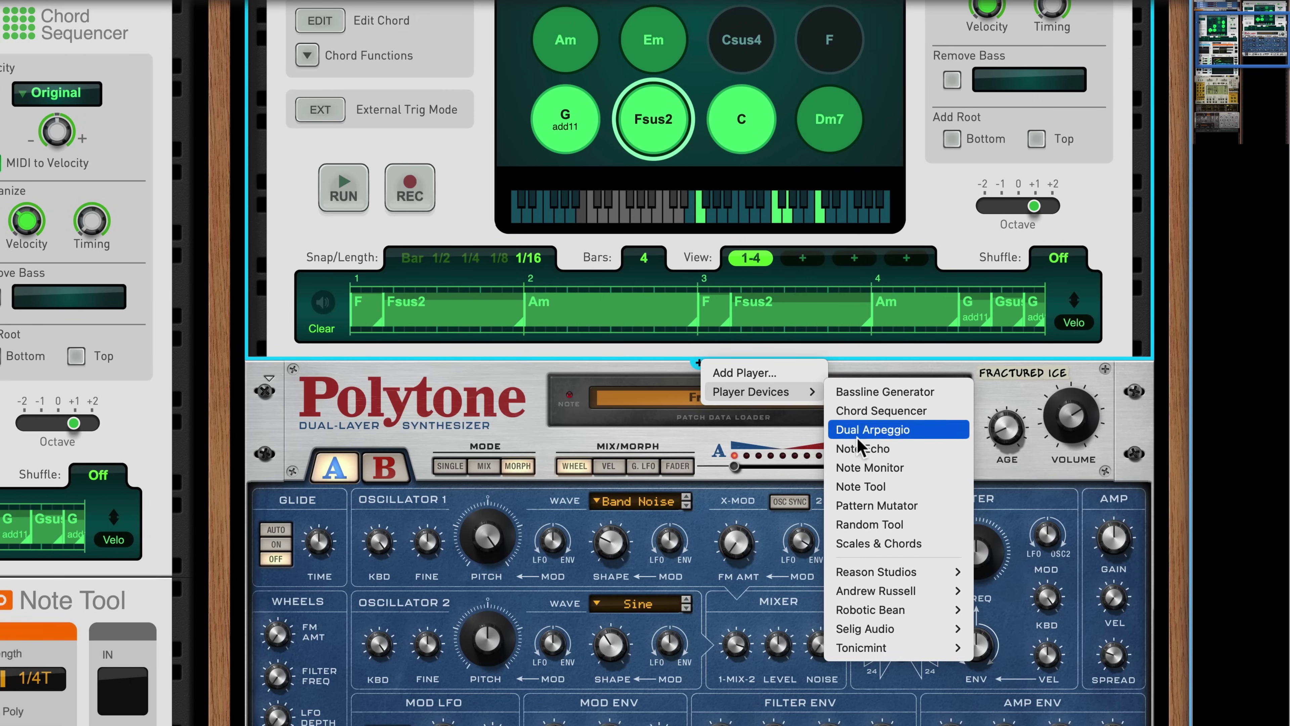
pyautogui.click(859, 487)
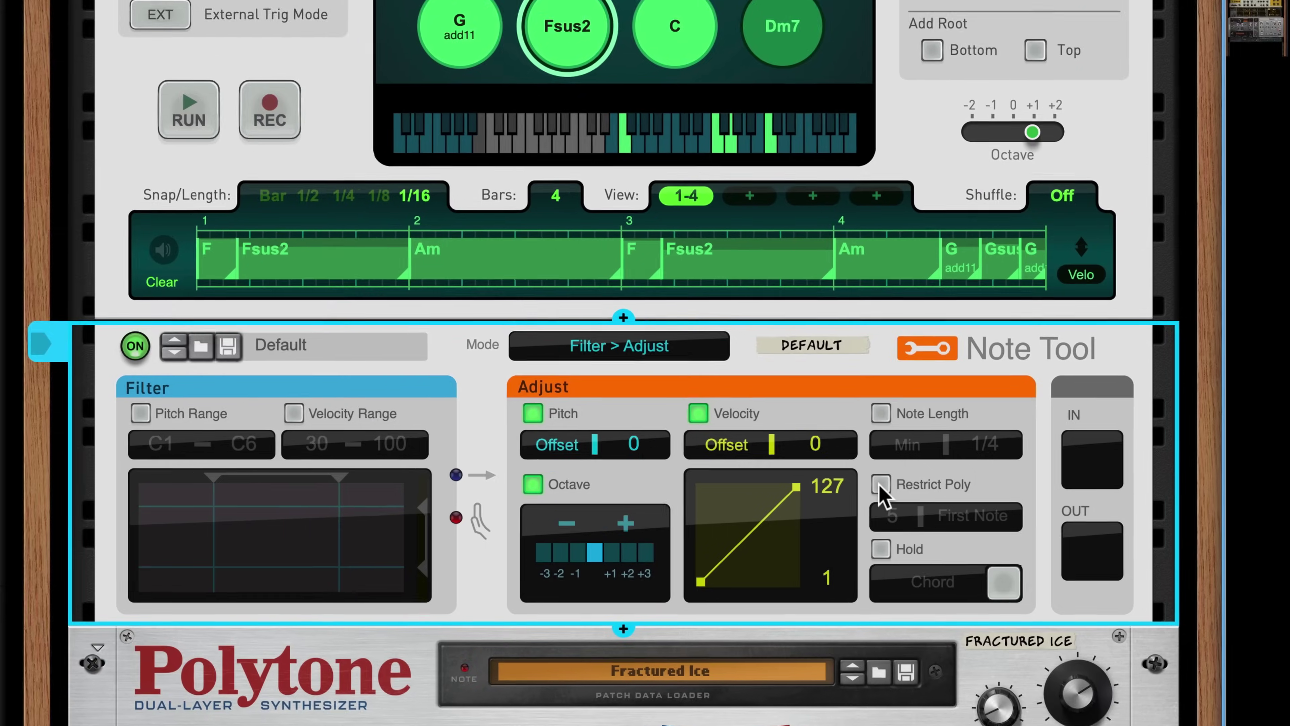
# Step: Enable Restrict Poly on the new Note Tool with 3 notes and Last Note priority
pyautogui.click(910, 494)
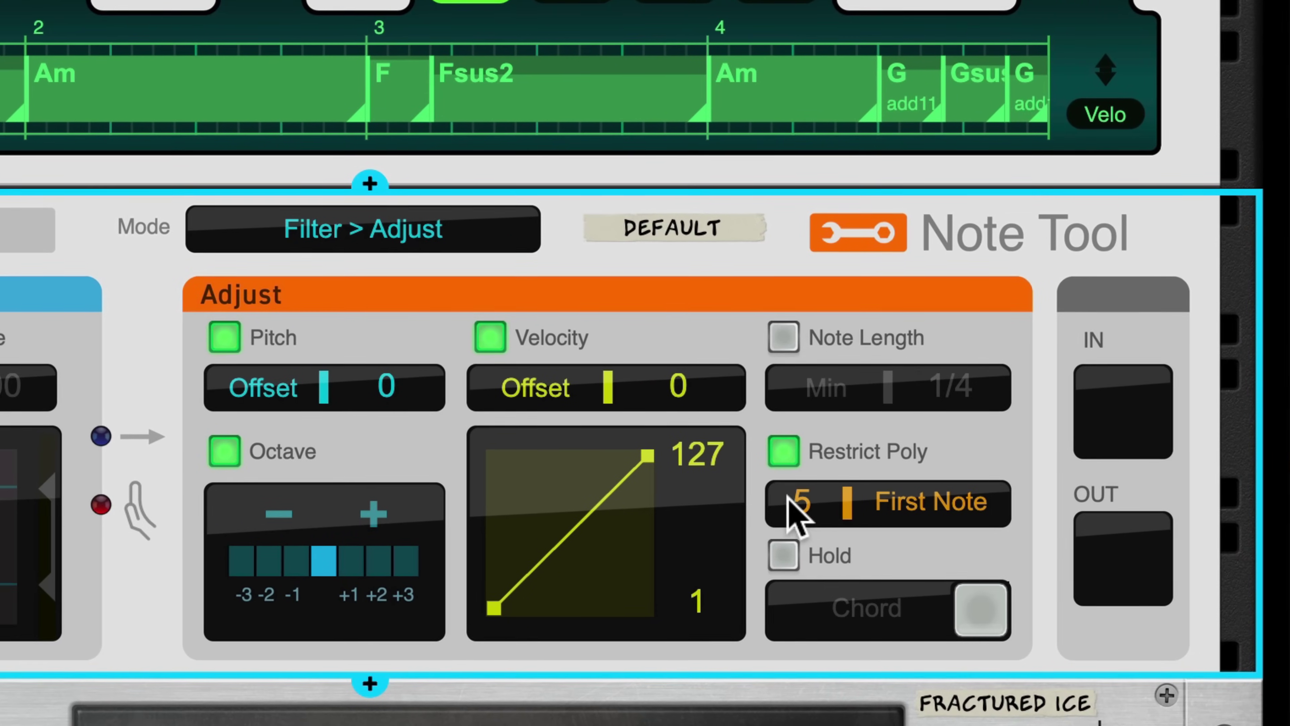
pyautogui.moveTo(858, 507); pyautogui.dragTo(795, 529)
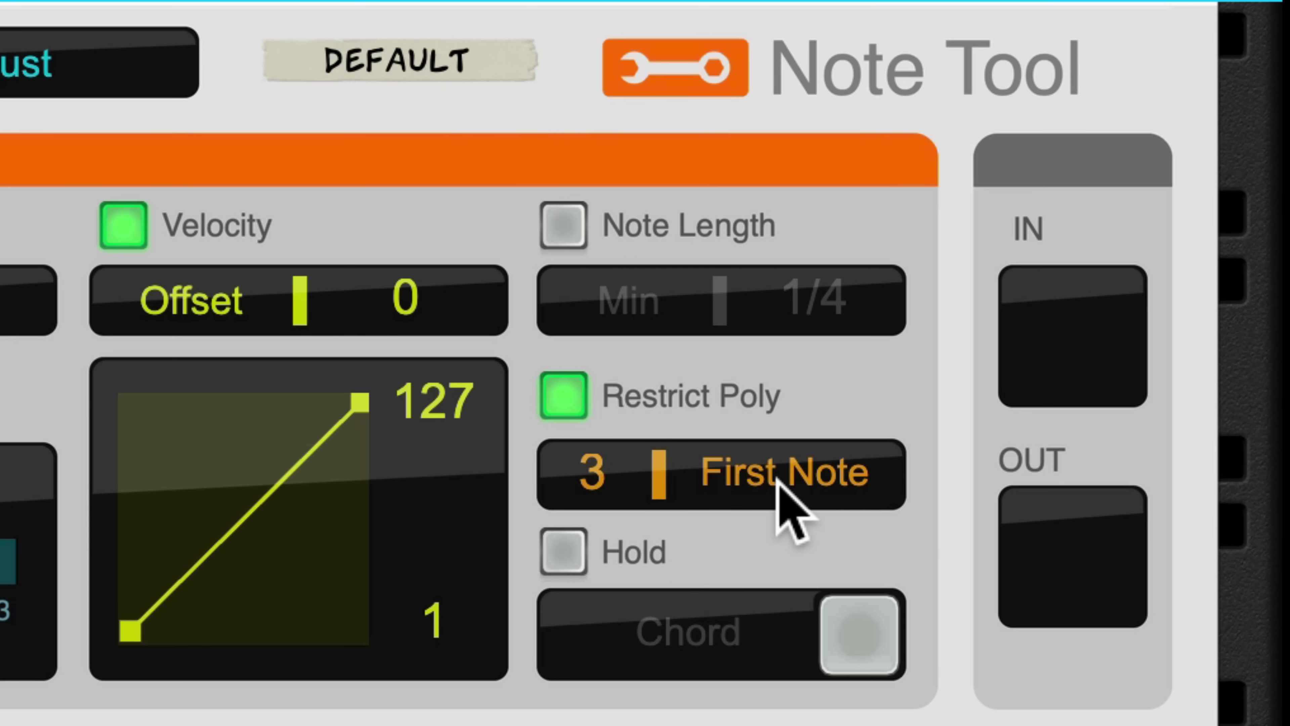
pyautogui.click(1057, 467)
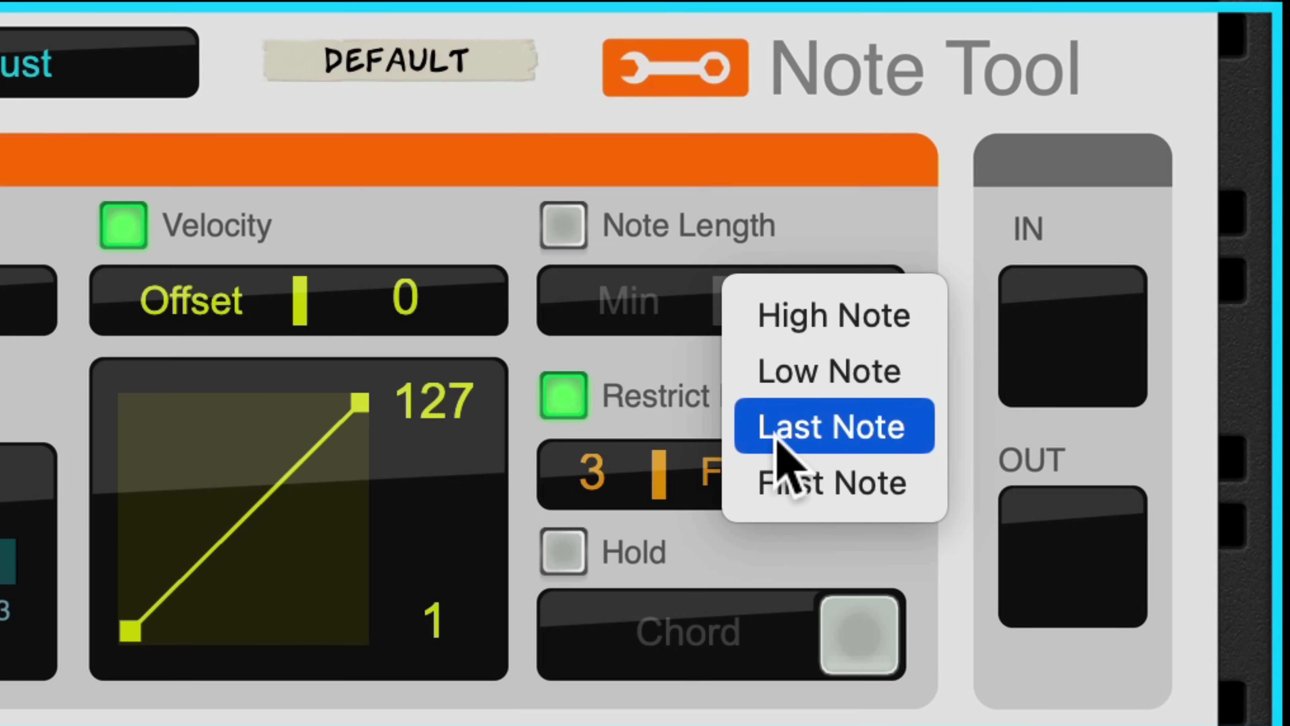
pyautogui.click(1126, 517)
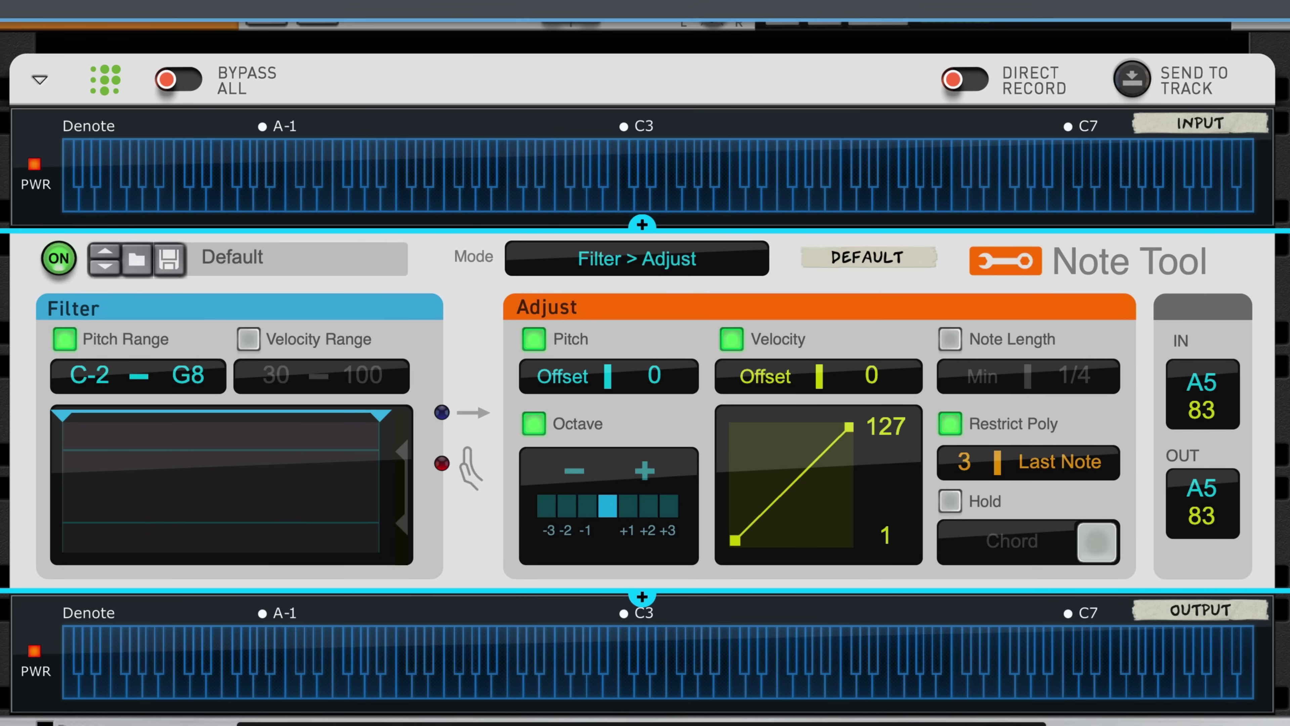
# Step: Set the Restrict Poly priority to Low Note, compare playback with the restriction off and on, and stop playback
pyautogui.click(1022, 462)
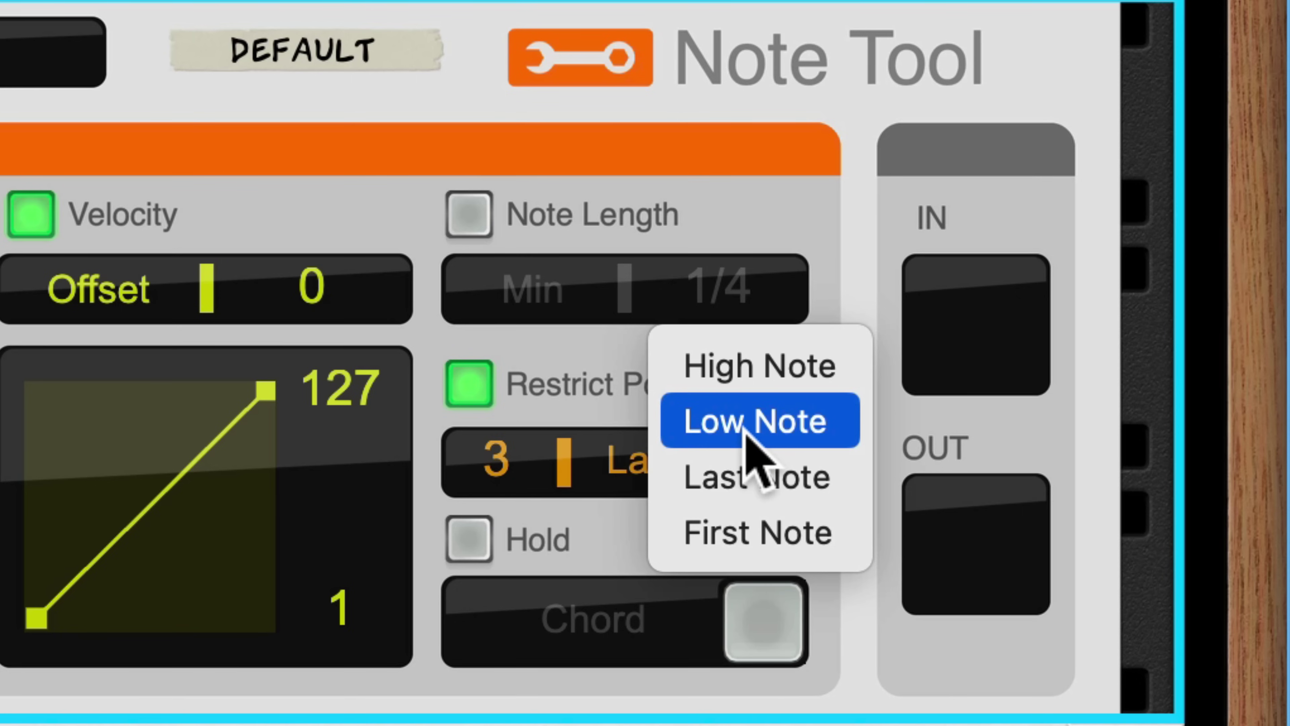
pyautogui.click(744, 429)
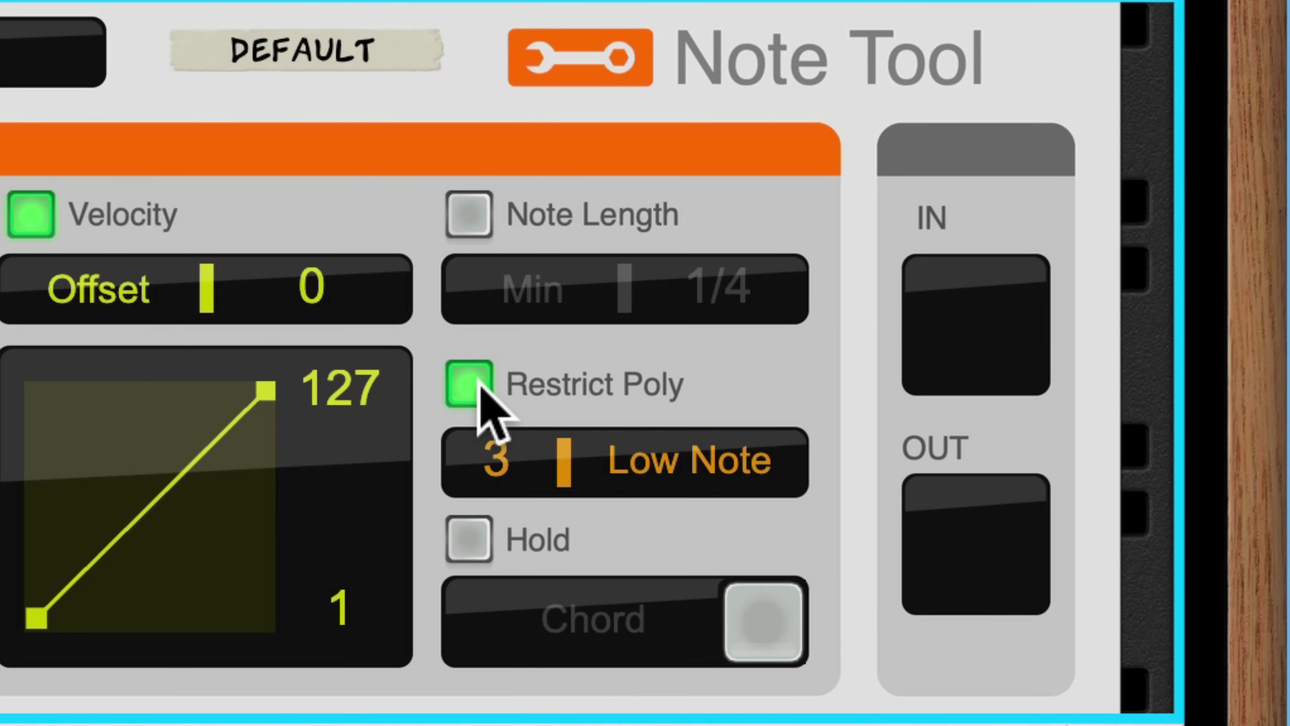
pyautogui.click(478, 397)
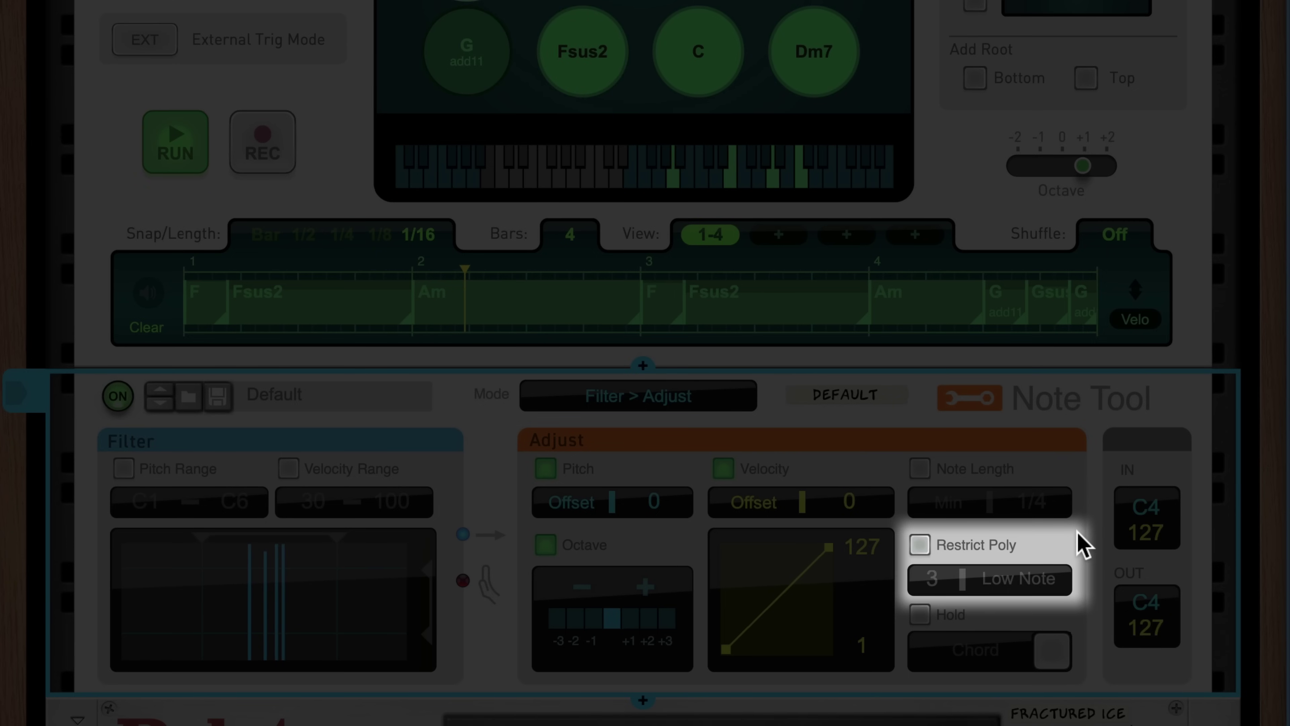
pyautogui.click(920, 546)
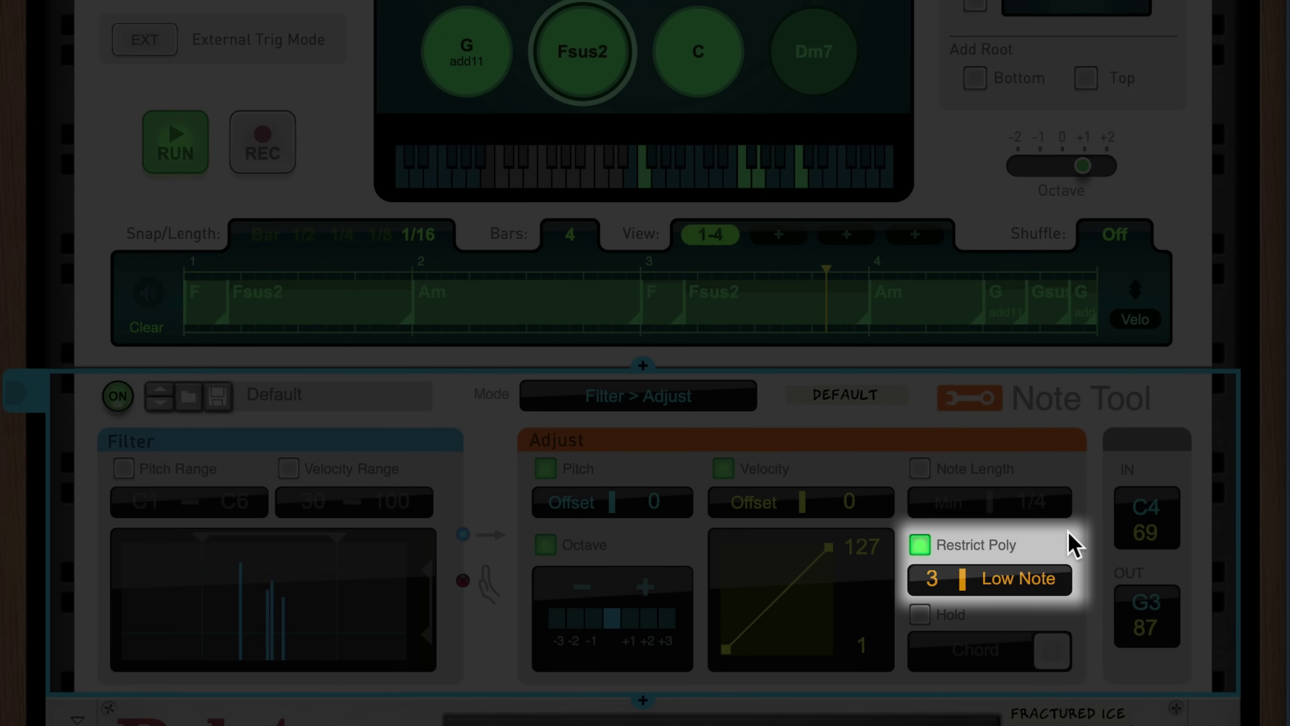
pyautogui.press('space')
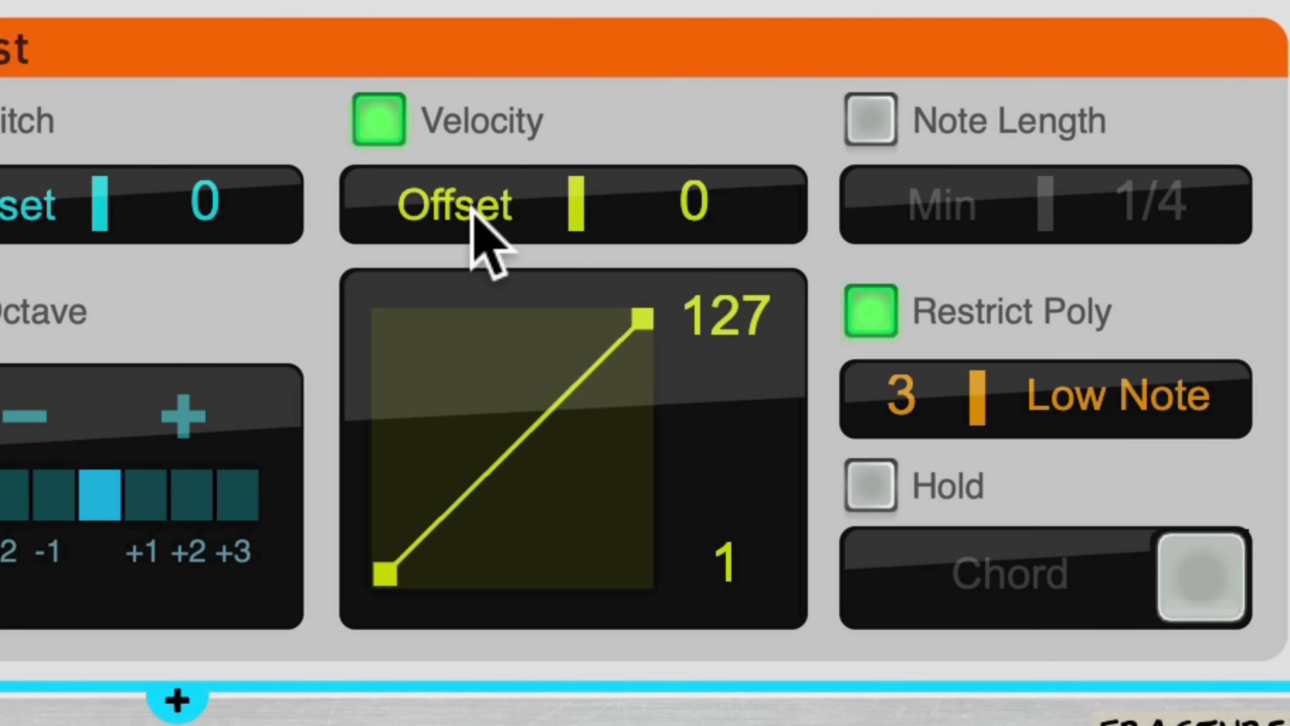
# Step: Reshape the Note Tool's velocity line into a curve from 52 to 101, and start playback with the Note Tool switched off
pyautogui.click(754, 502)
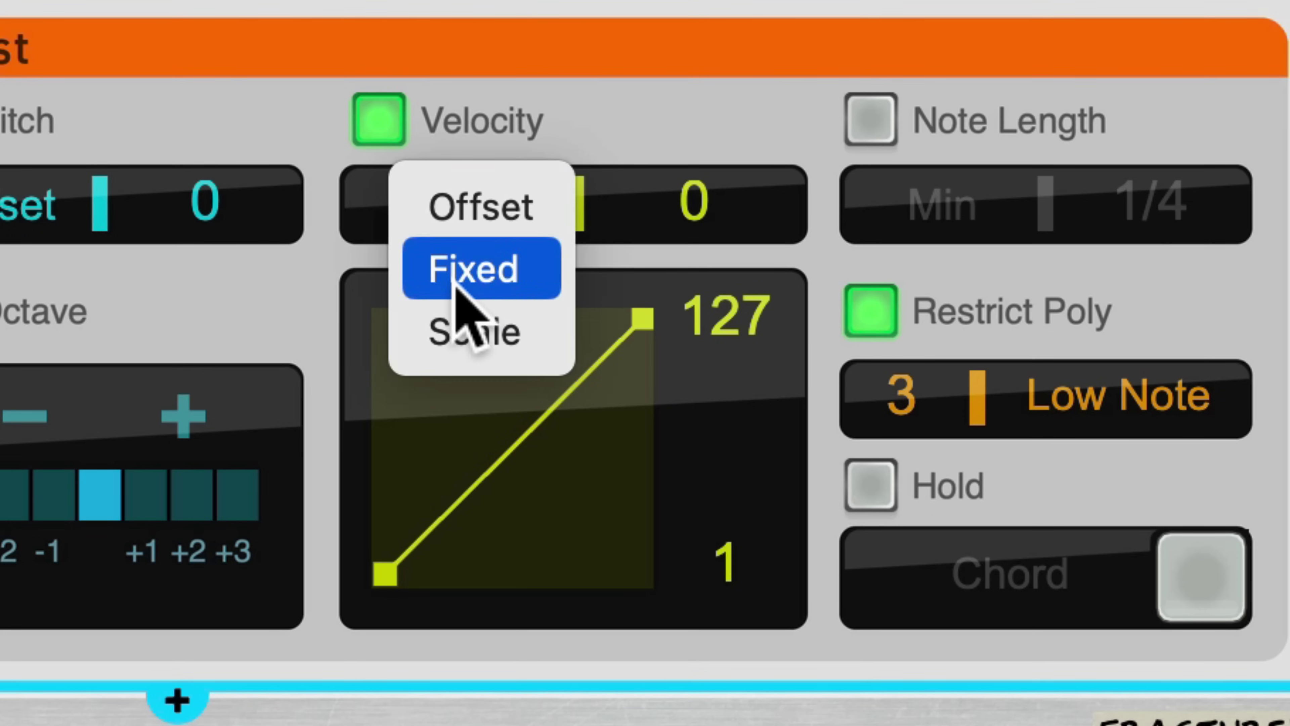
pyautogui.click(549, 214)
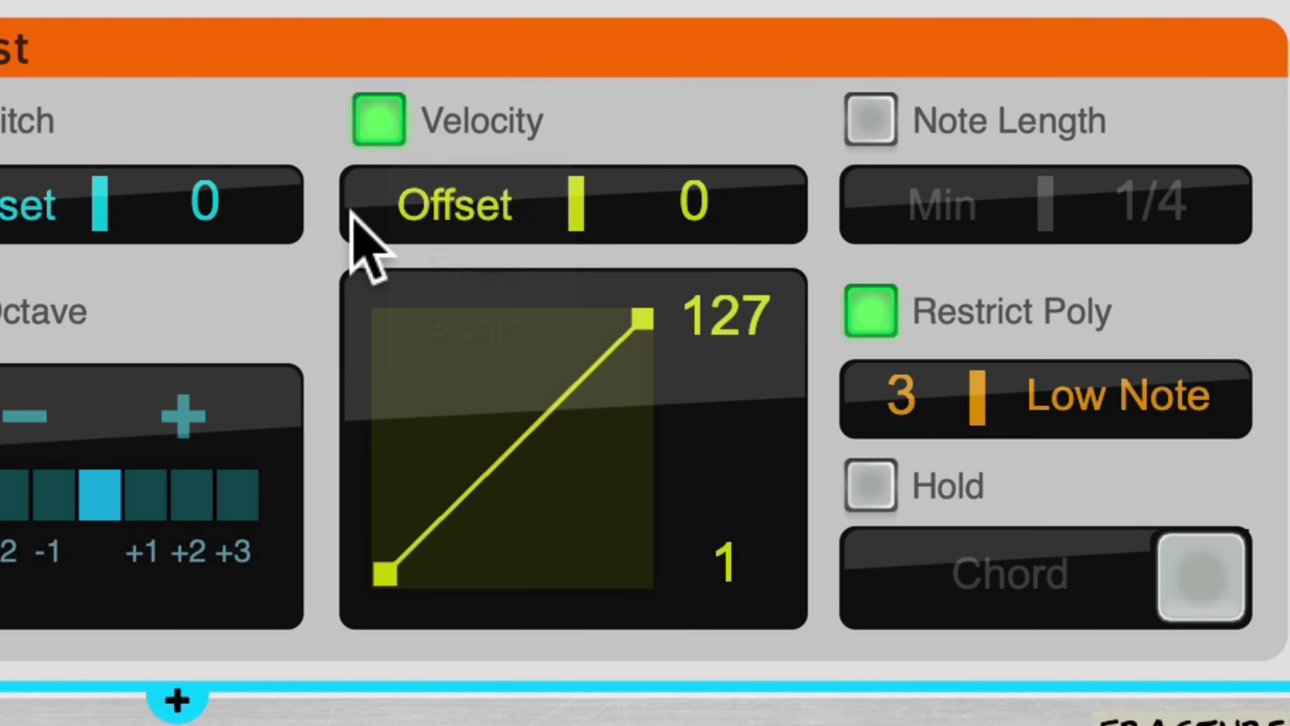
pyautogui.moveTo(643, 319); pyautogui.dragTo(642, 375)
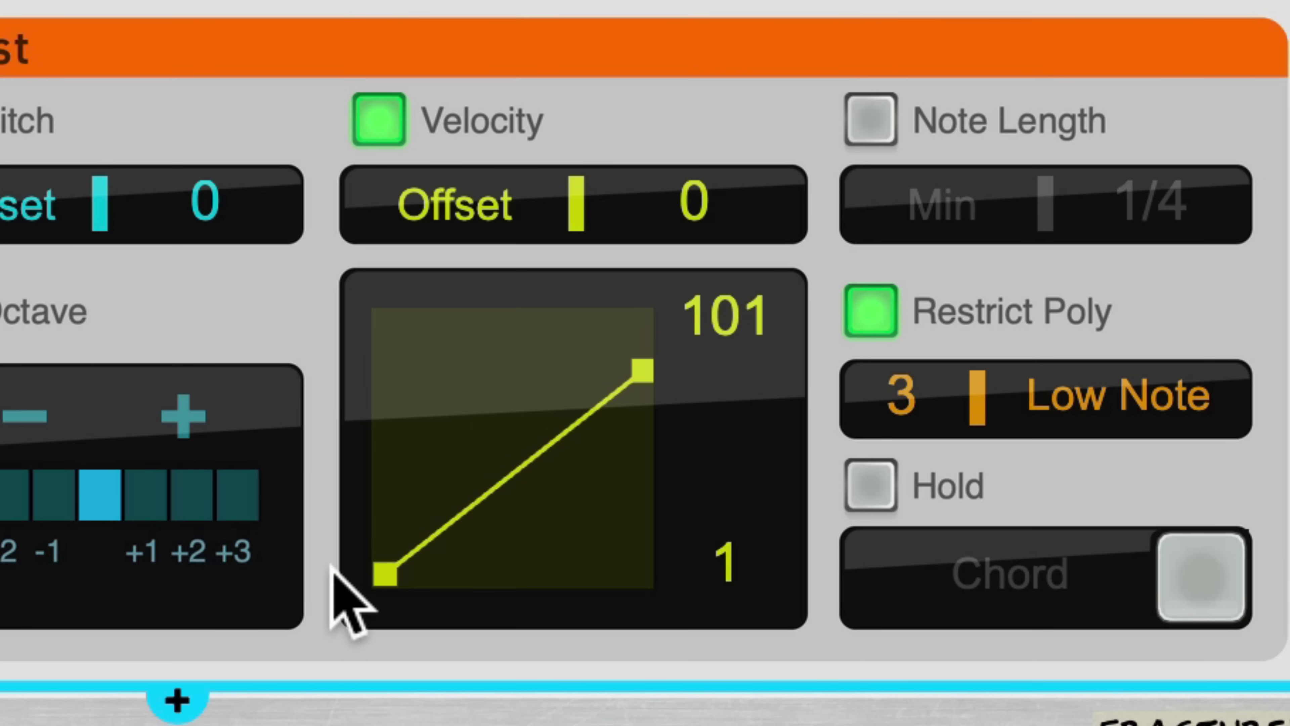
pyautogui.moveTo(383, 573); pyautogui.dragTo(400, 456)
pyautogui.moveTo(532, 409); pyautogui.dragTo(551, 503)
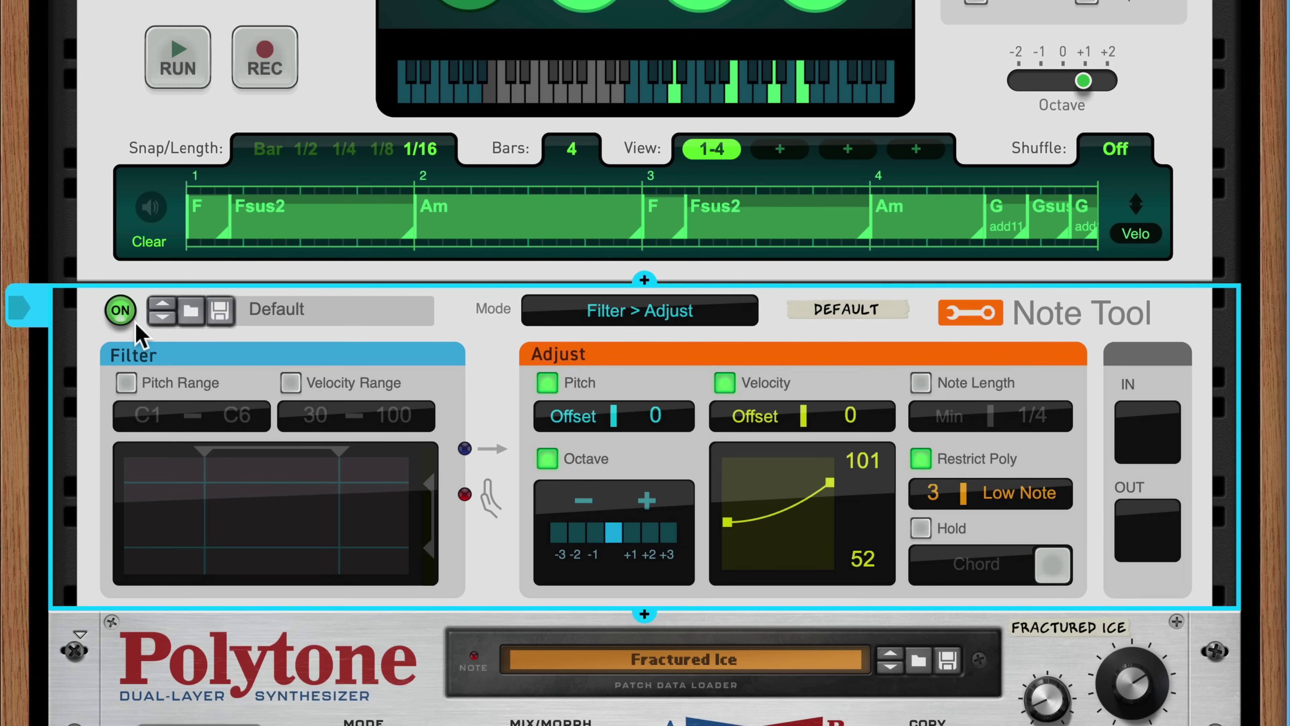
pyautogui.press('space')
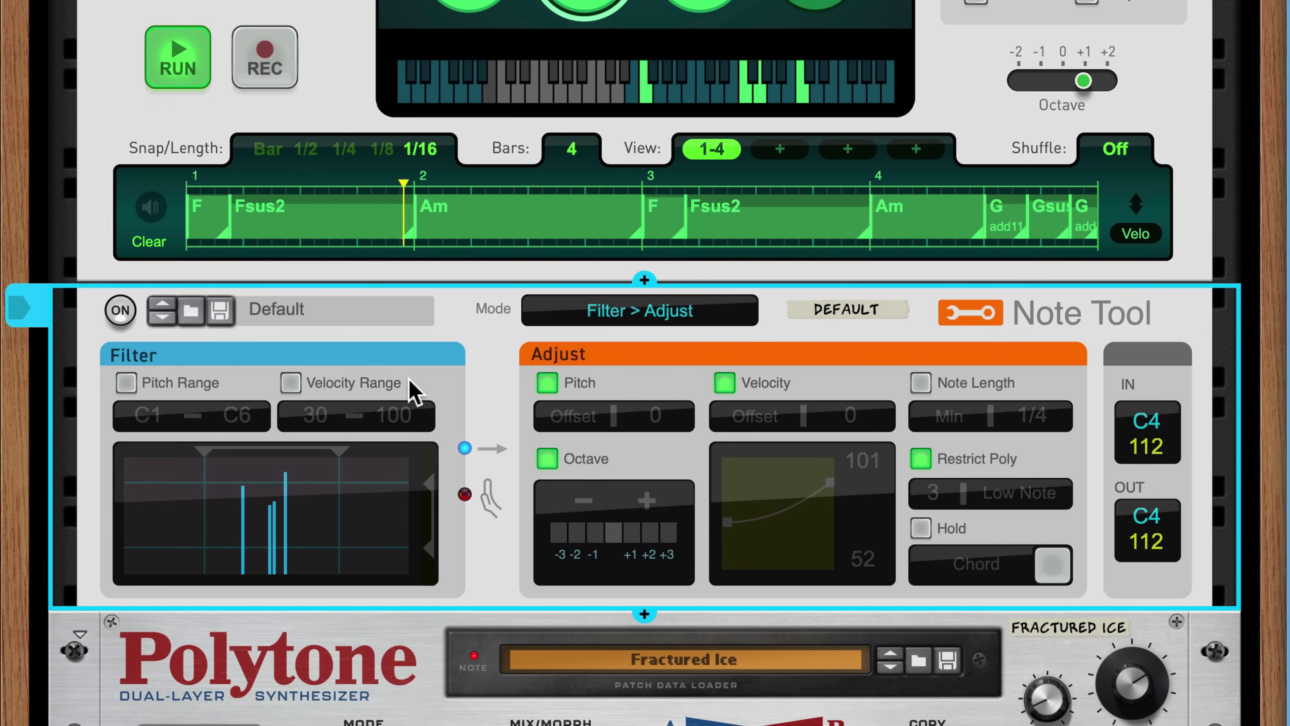
# Step: Stop playback, switch the Polytone's Note Tool back on, and play the chords through it to compare
pyautogui.press('space')
pyautogui.click(120, 311)
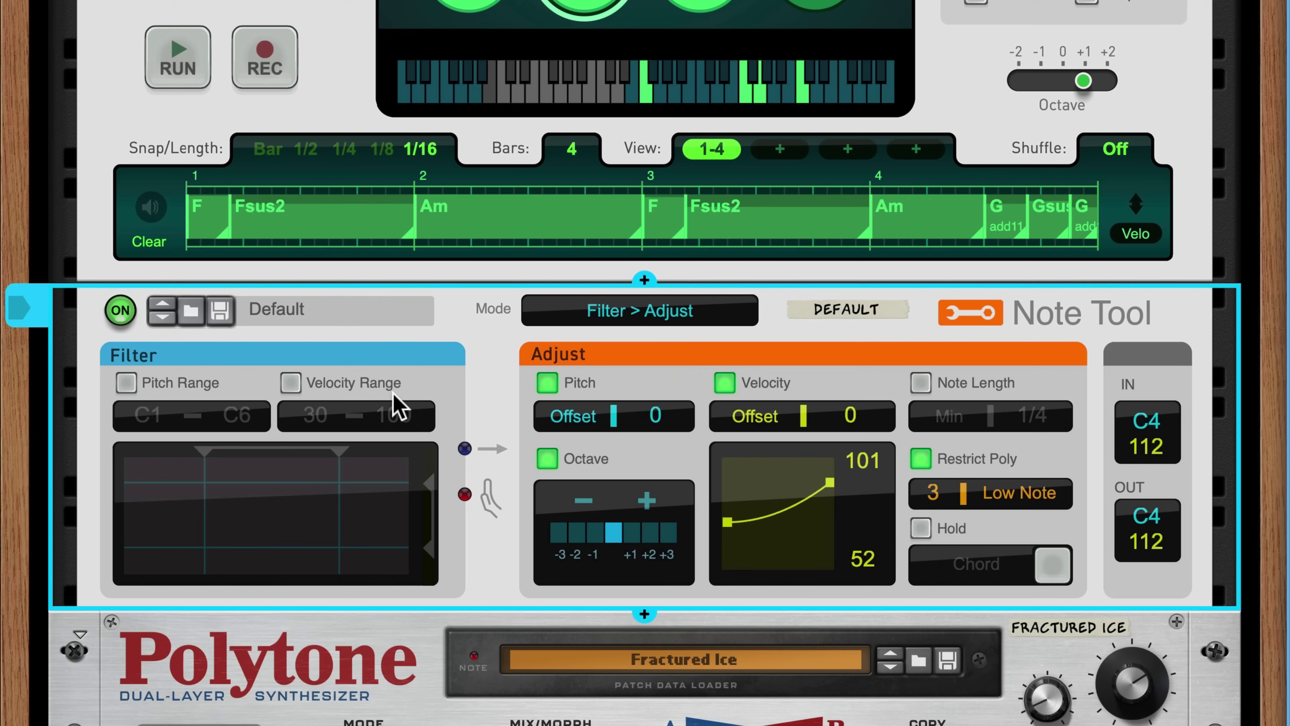
pyautogui.press('space')
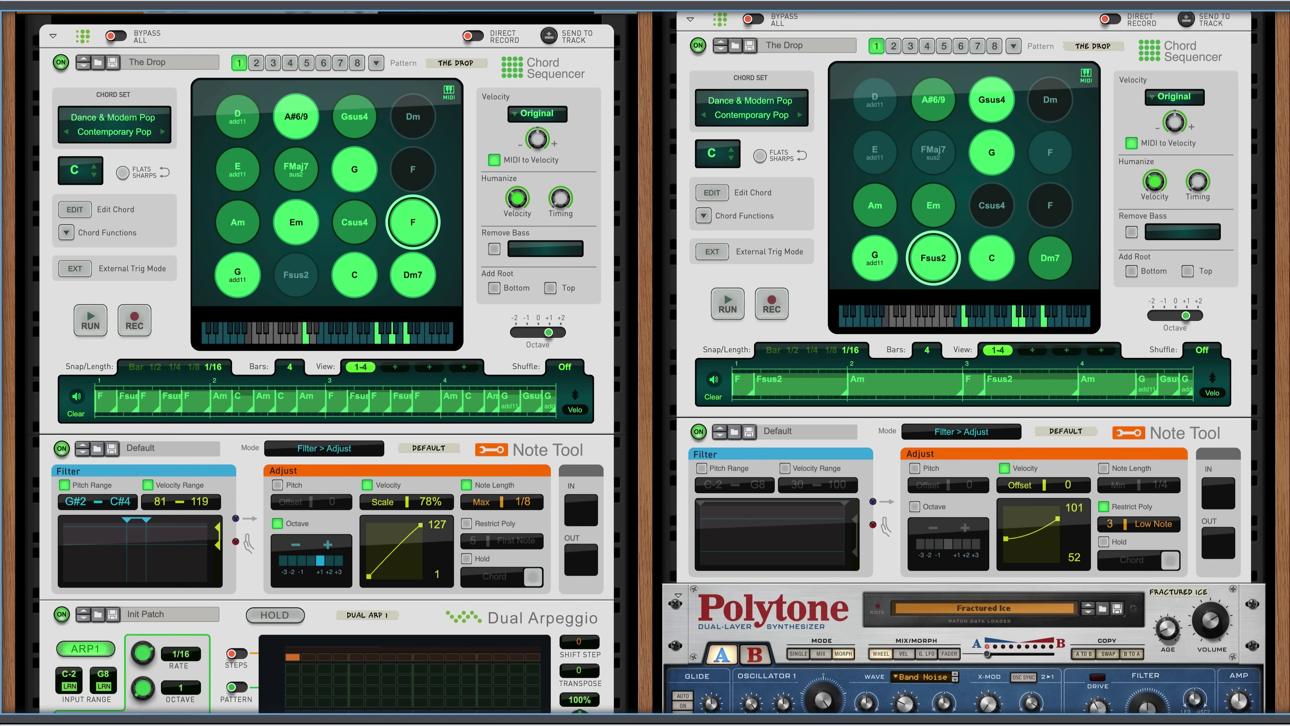
pyautogui.press('space')
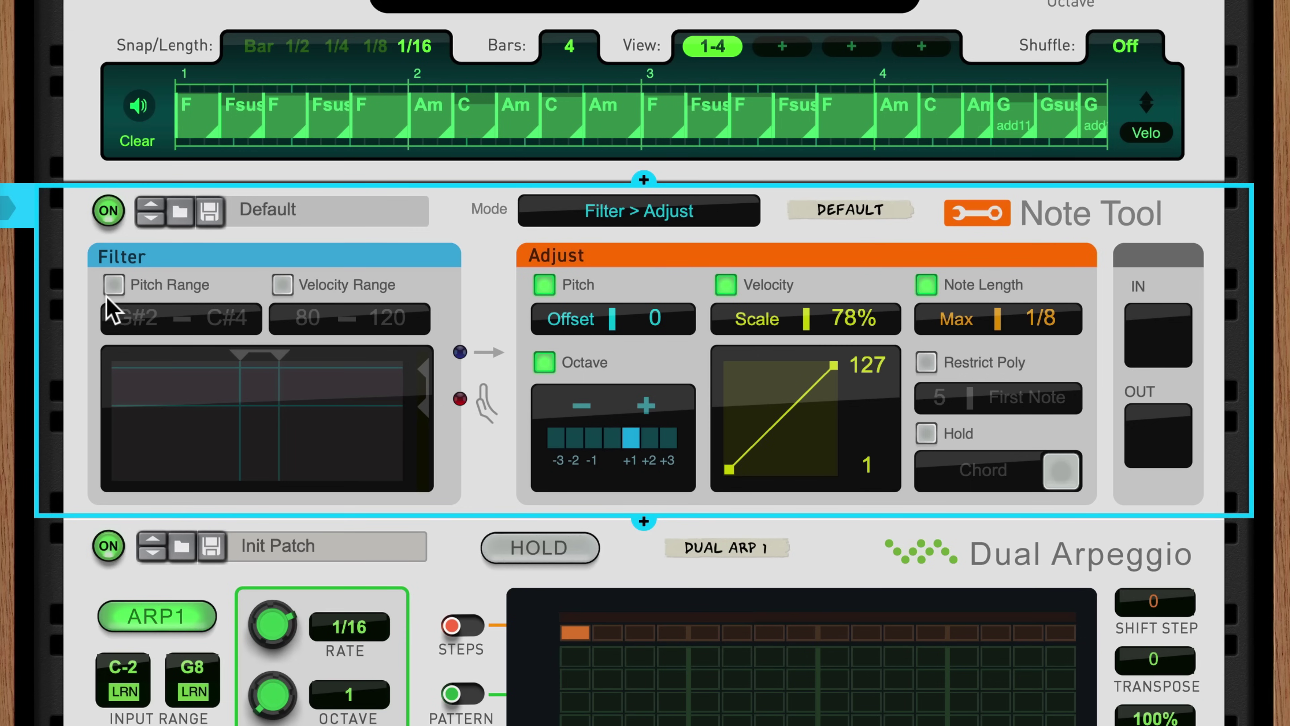
# Step: Enable Pitch Range, Velocity Range and Note Length on the Dual Arpeggio's Note Tool, and raise the low velocity point on the Polytone's Note Tool
pyautogui.click(113, 285)
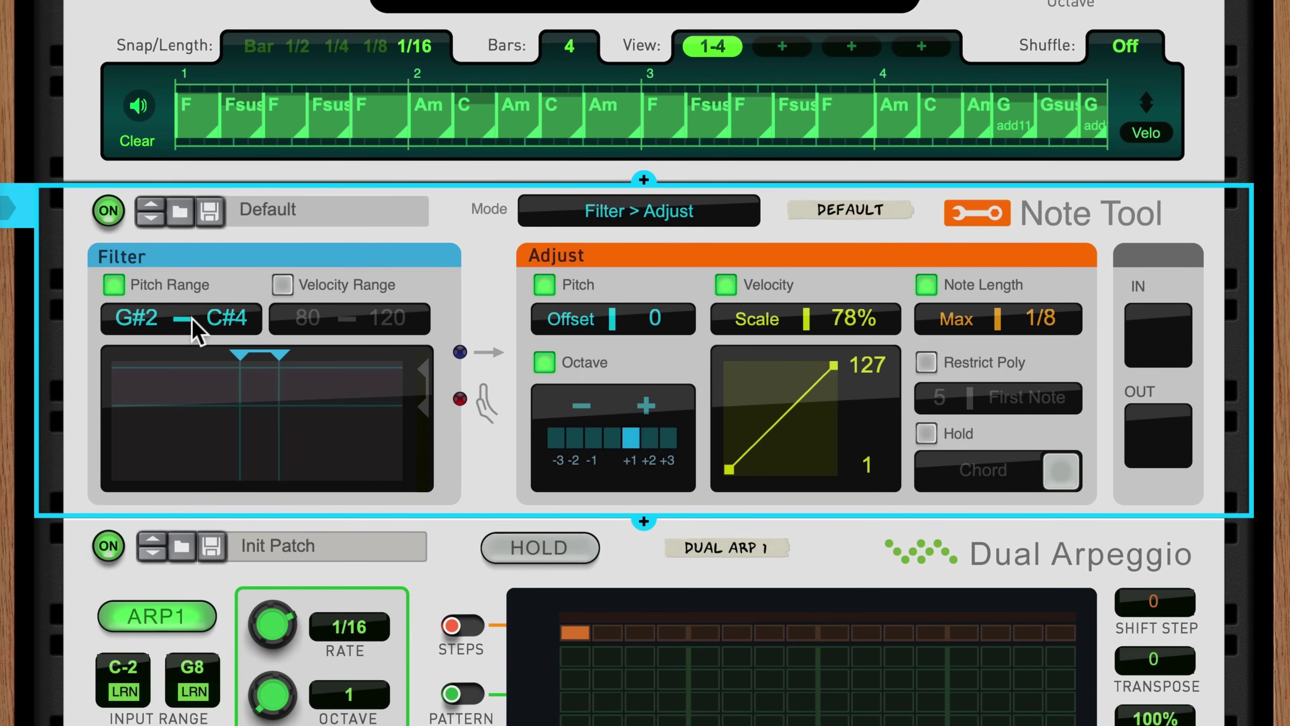
pyautogui.click(282, 286)
pyautogui.click(928, 362)
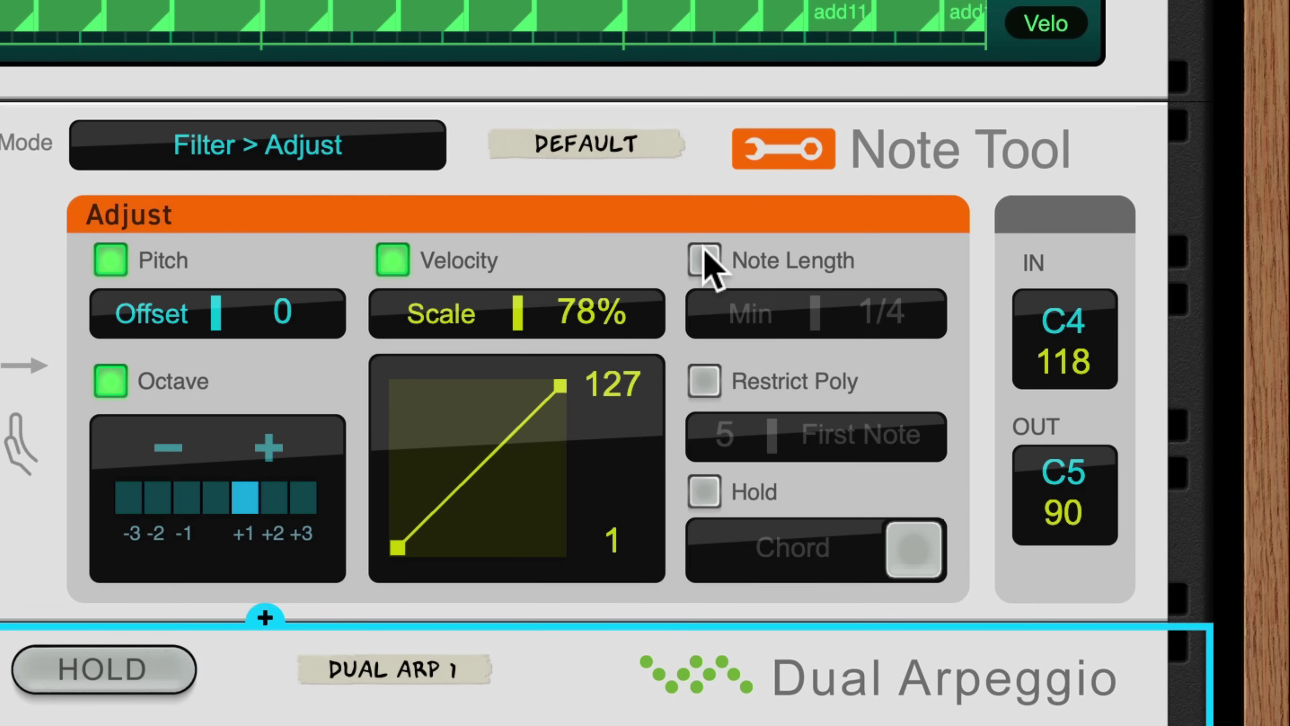
pyautogui.click(929, 286)
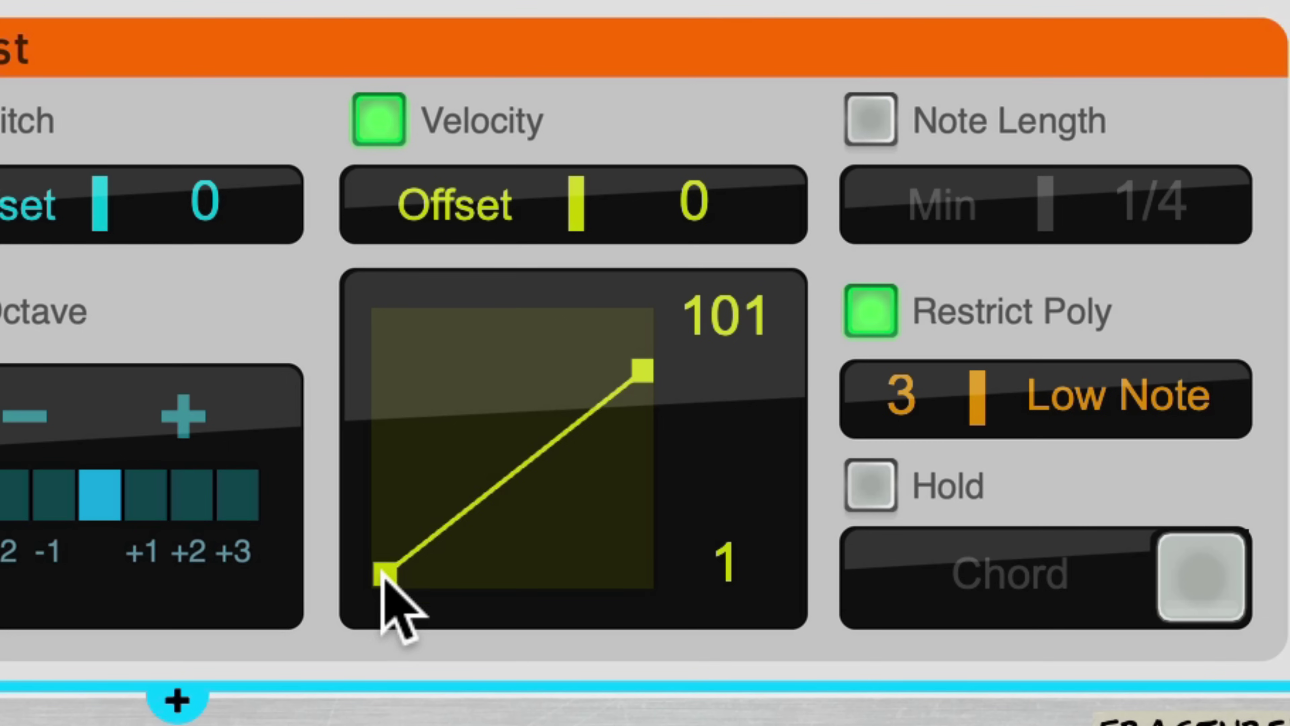
pyautogui.moveTo(399, 551); pyautogui.dragTo(408, 476)
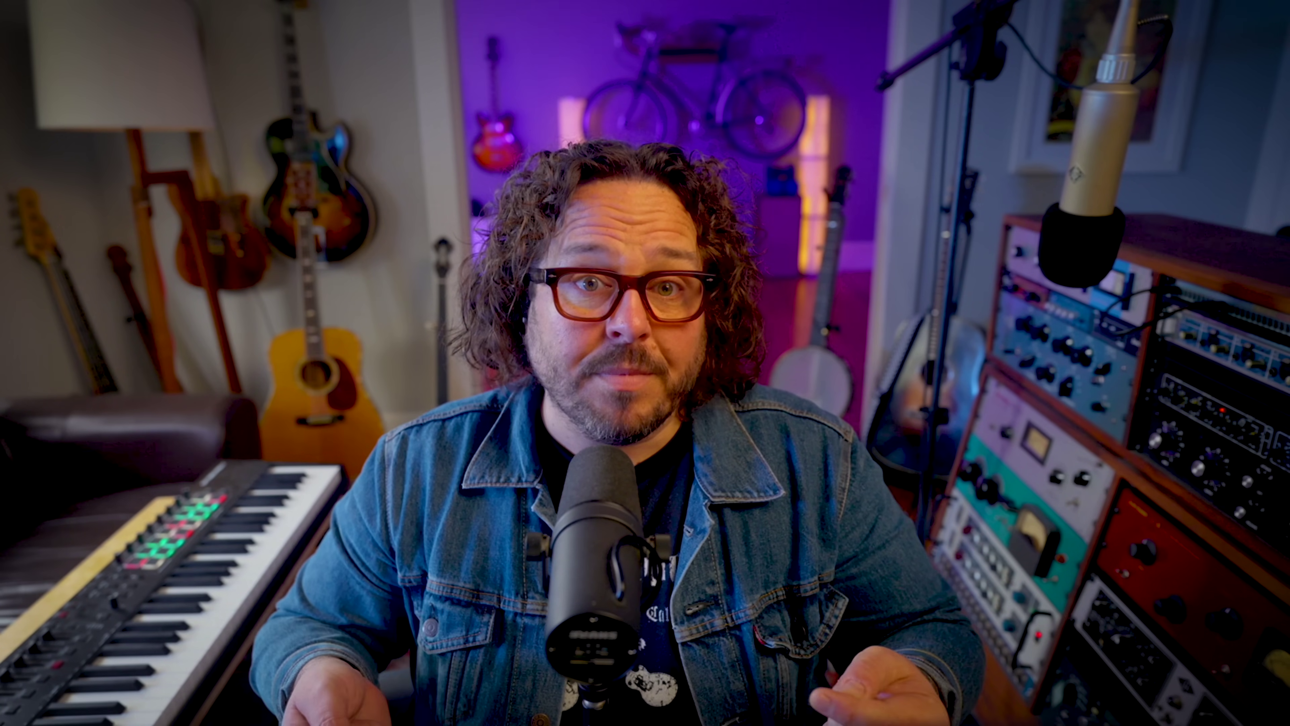
# Step: Filter the instrument patches by the Bass category and Dirty tag, and create the Absolutely Massive -FP Combinator
pyautogui.click(553, 145)
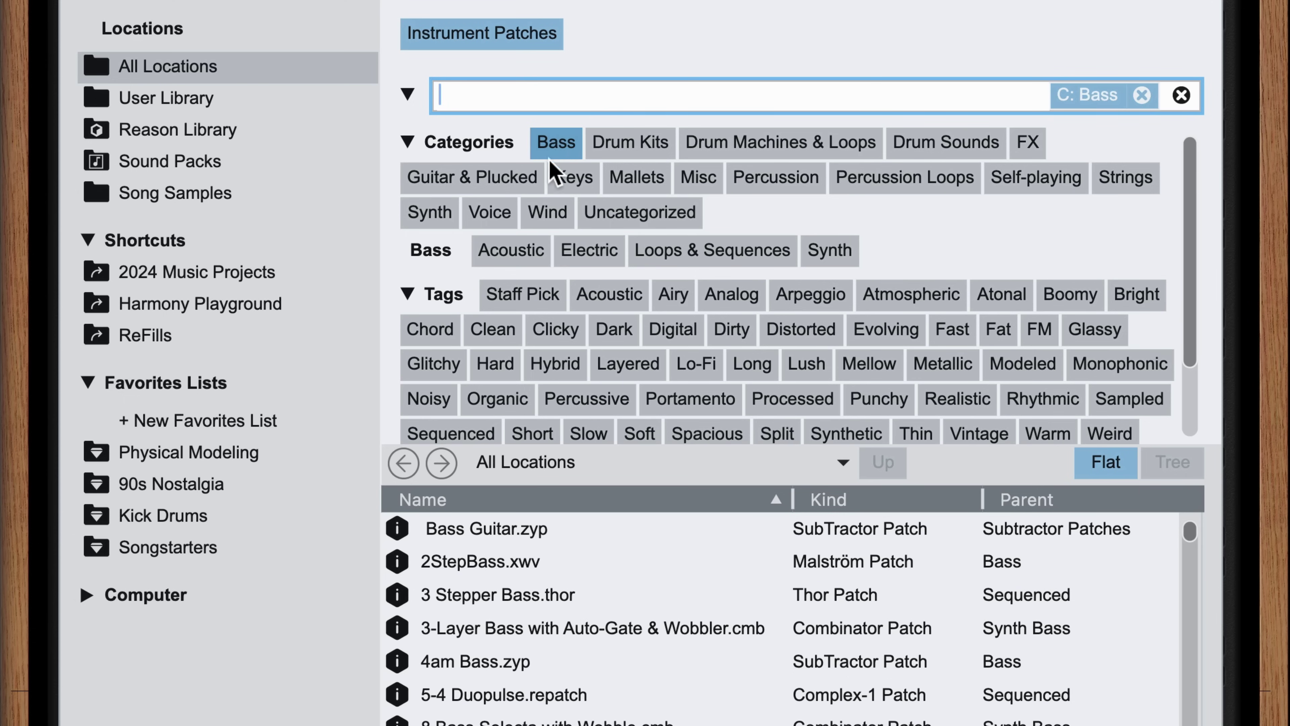
pyautogui.click(733, 333)
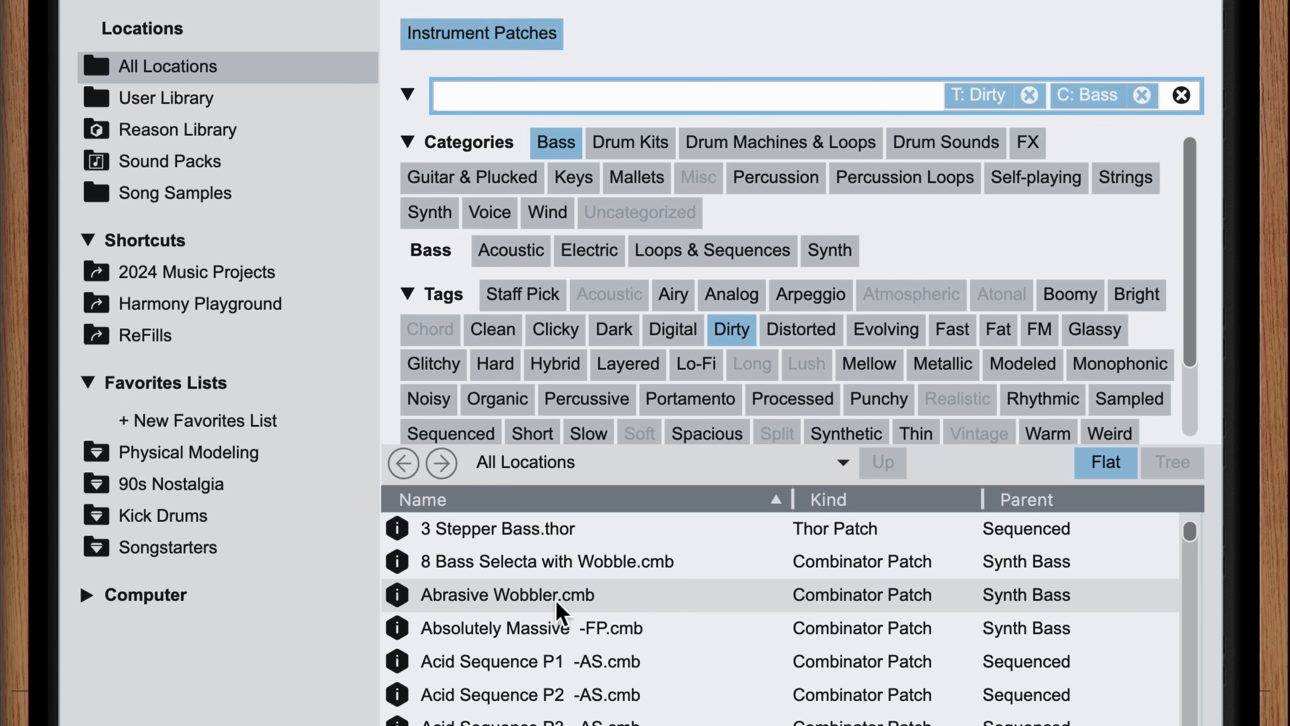
pyautogui.doubleClick(513, 630)
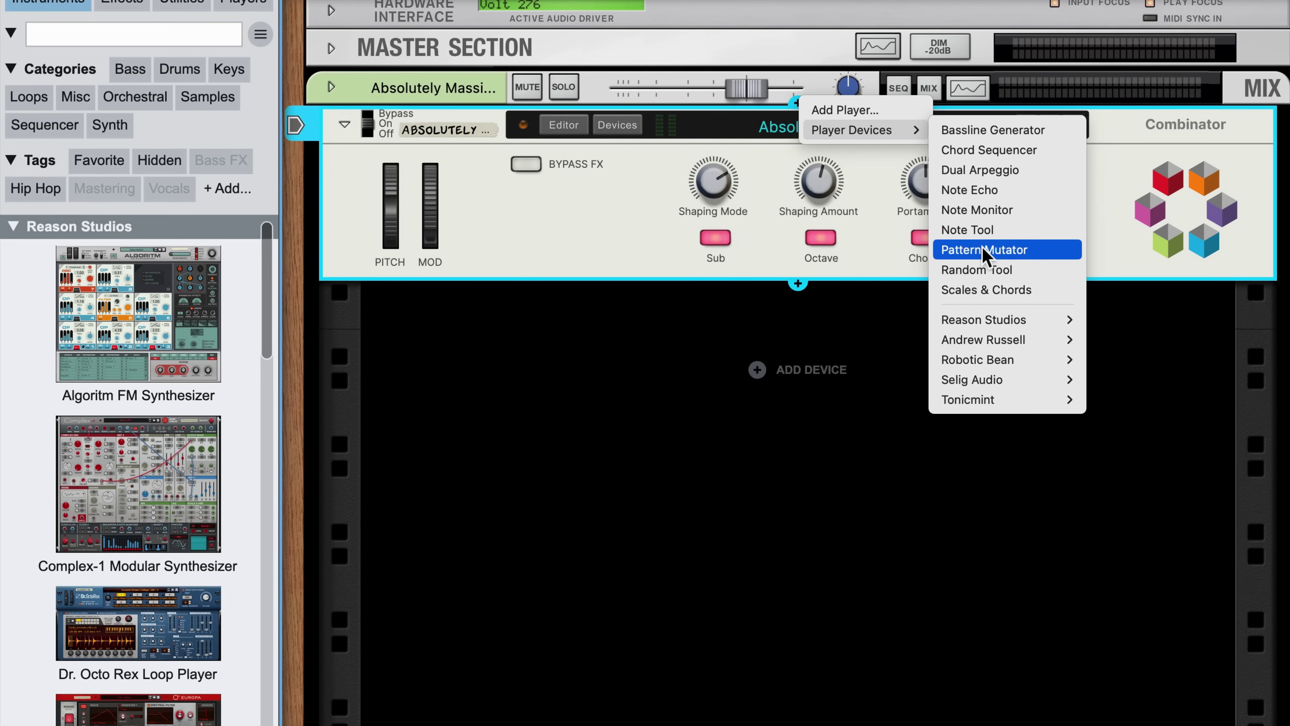
# Step: Add a Pattern Mutator above the Combinator, load the Four Note Variations patch, and start playback
pyautogui.click(983, 248)
pyautogui.click(549, 180)
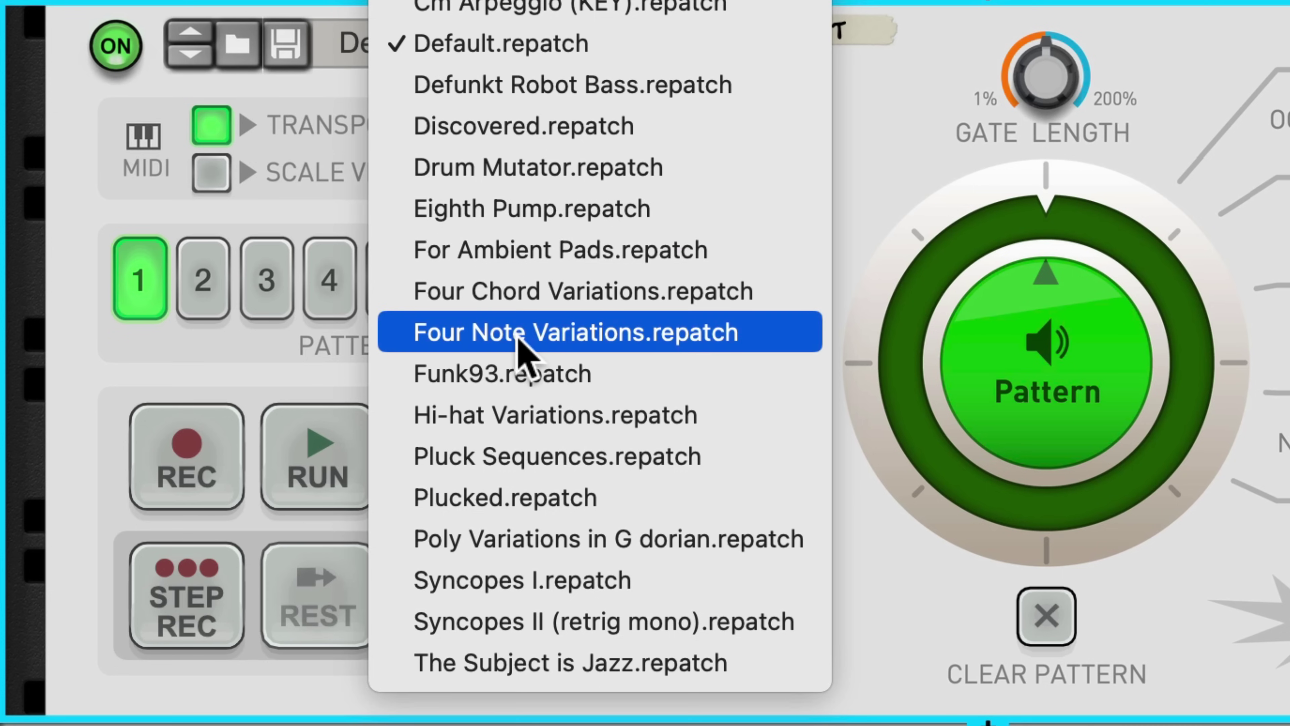
pyautogui.click(607, 320)
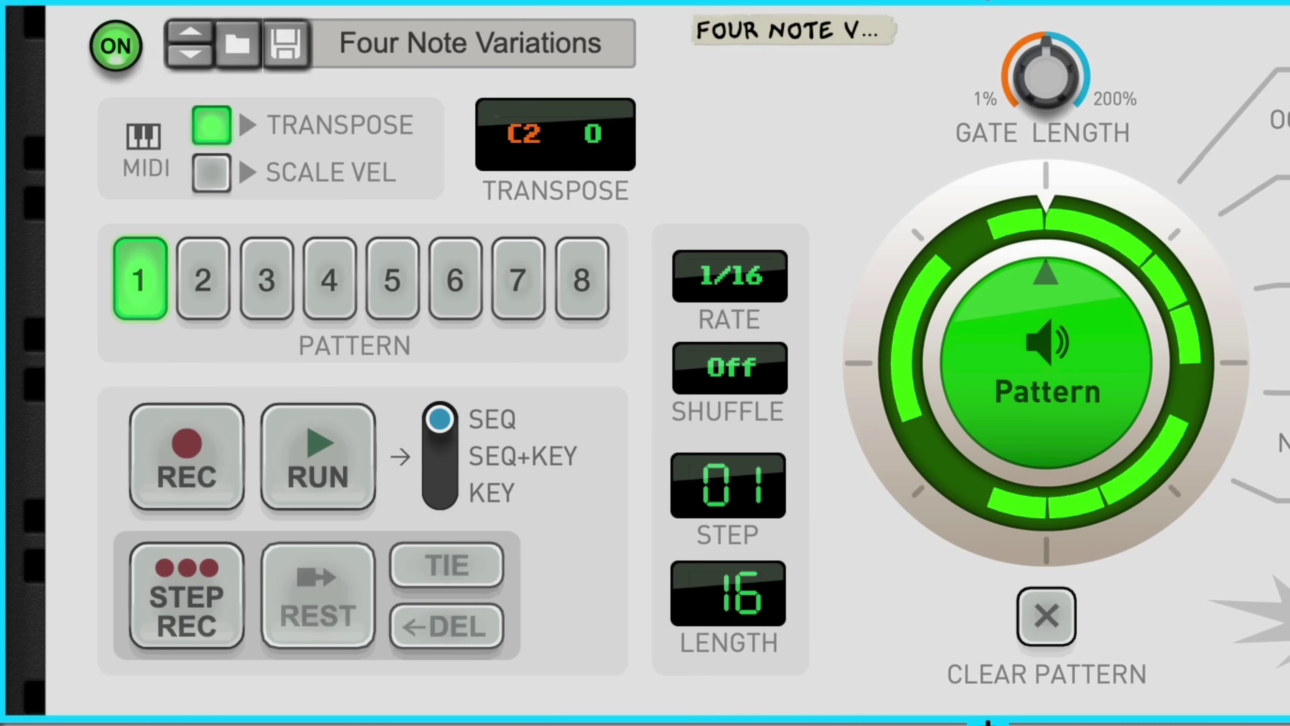
pyautogui.press('space')
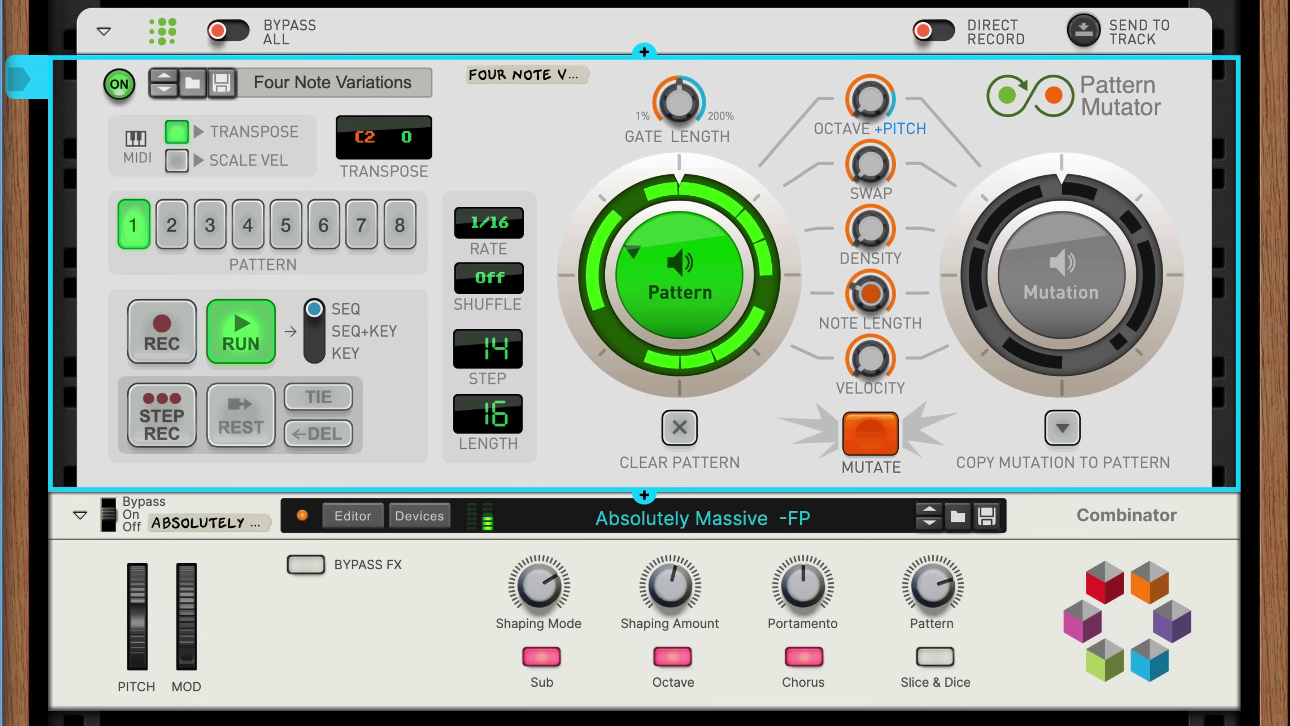
# Step: Insert a Note Tool between the Pattern Mutator and the Absolutely Massive -FP Combinator
pyautogui.click(645, 495)
pyautogui.moveTo(712, 535)
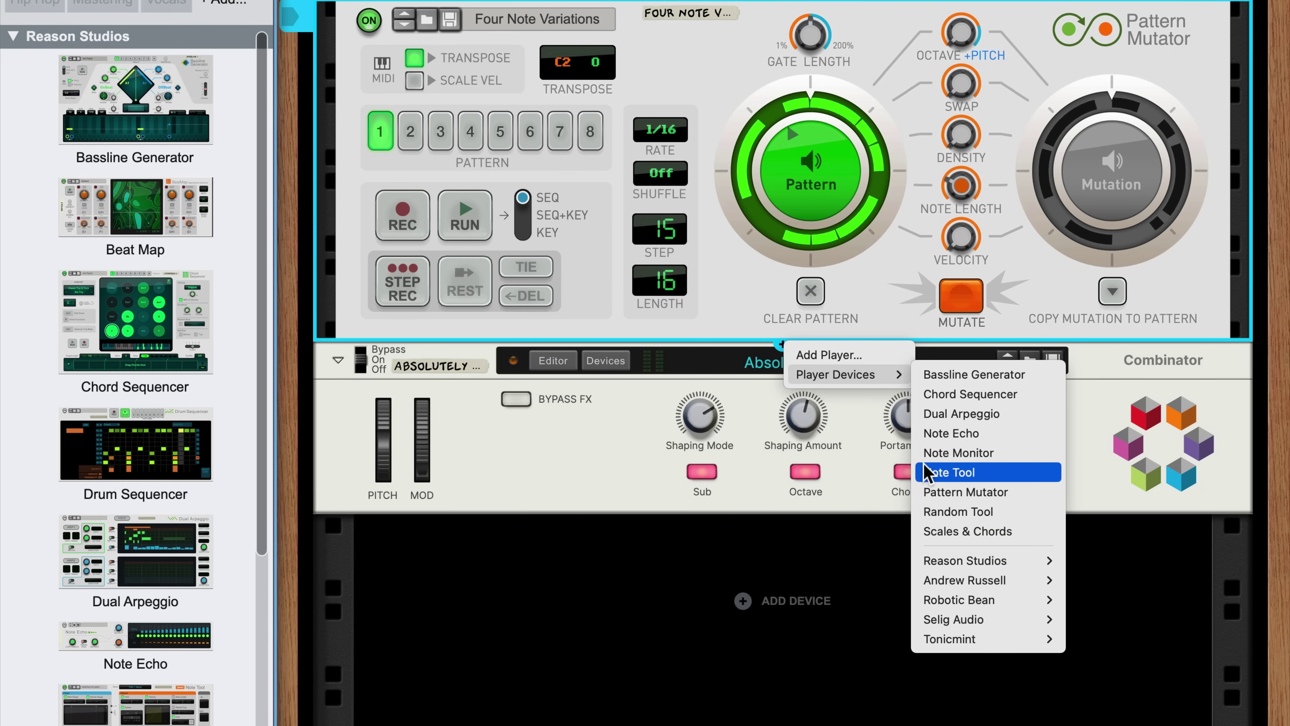
pyautogui.click(926, 469)
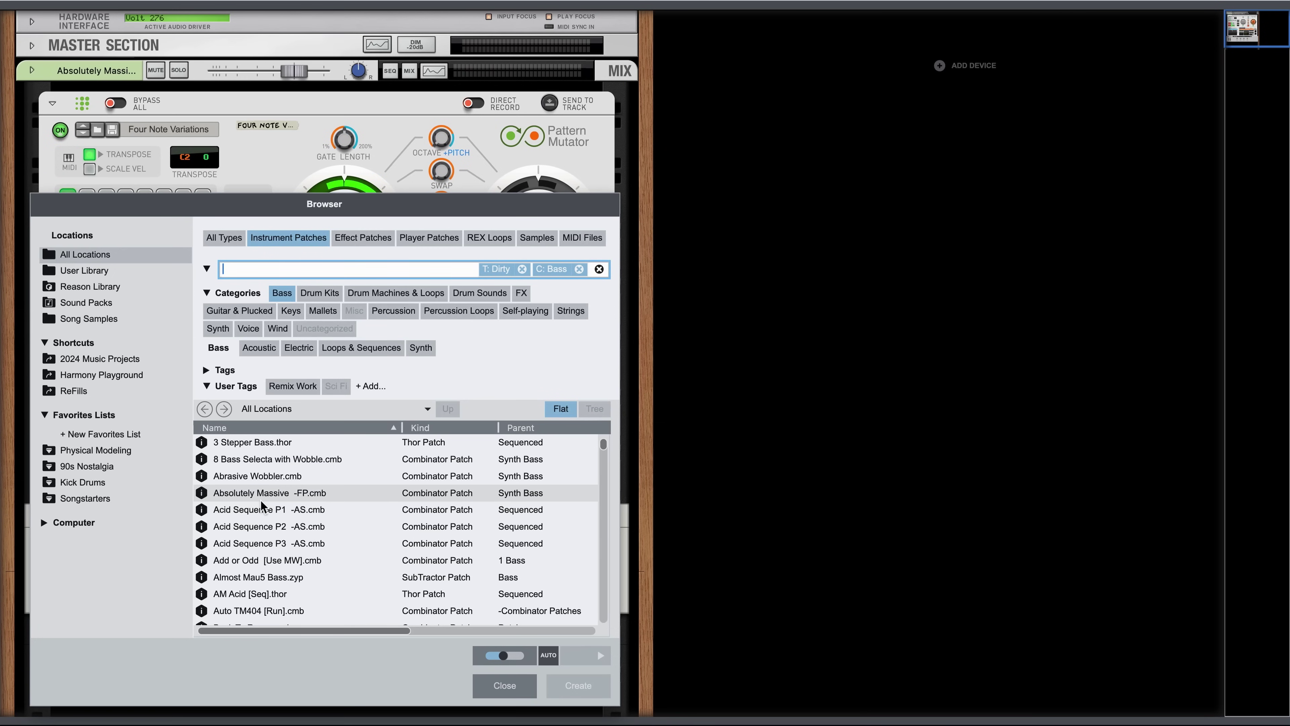
# Step: Create a second Absolutely Massive -FP Combinator in the empty rack column, and turn up its Shaping Mode
pyautogui.moveTo(262, 500); pyautogui.dragTo(811, 227)
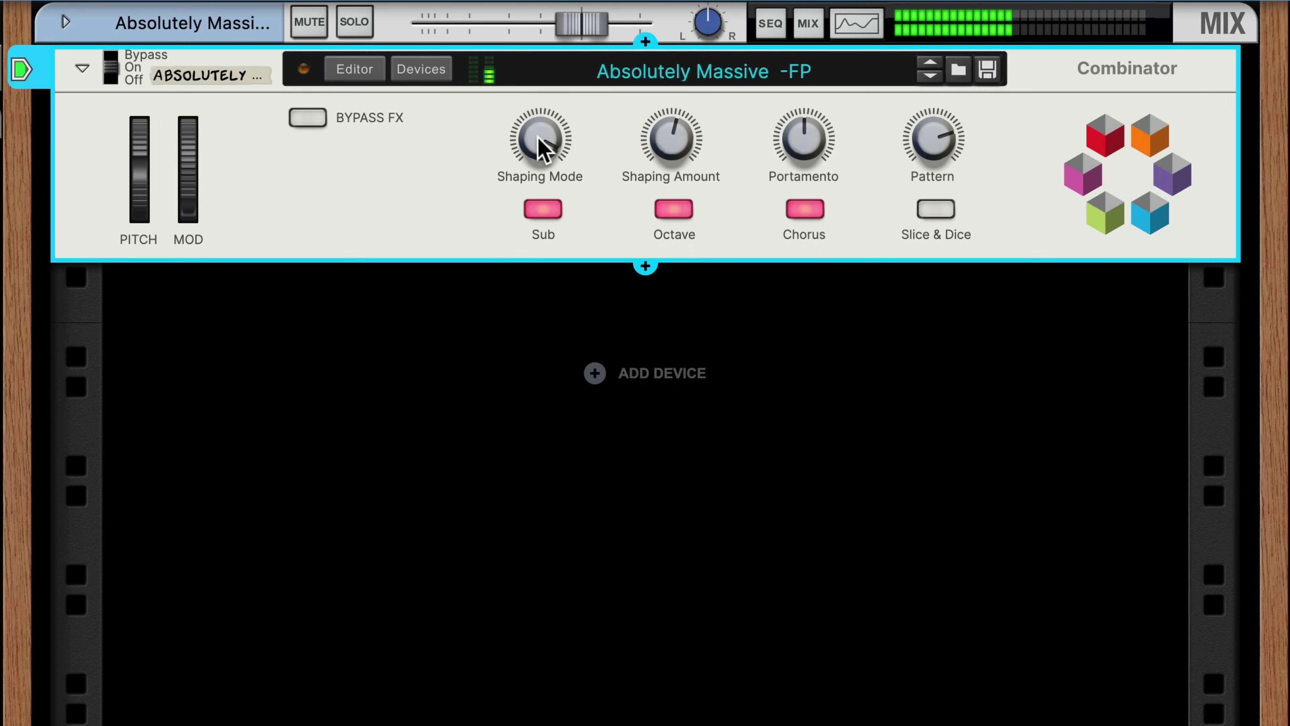
pyautogui.moveTo(538, 145); pyautogui.dragTo(523, 90)
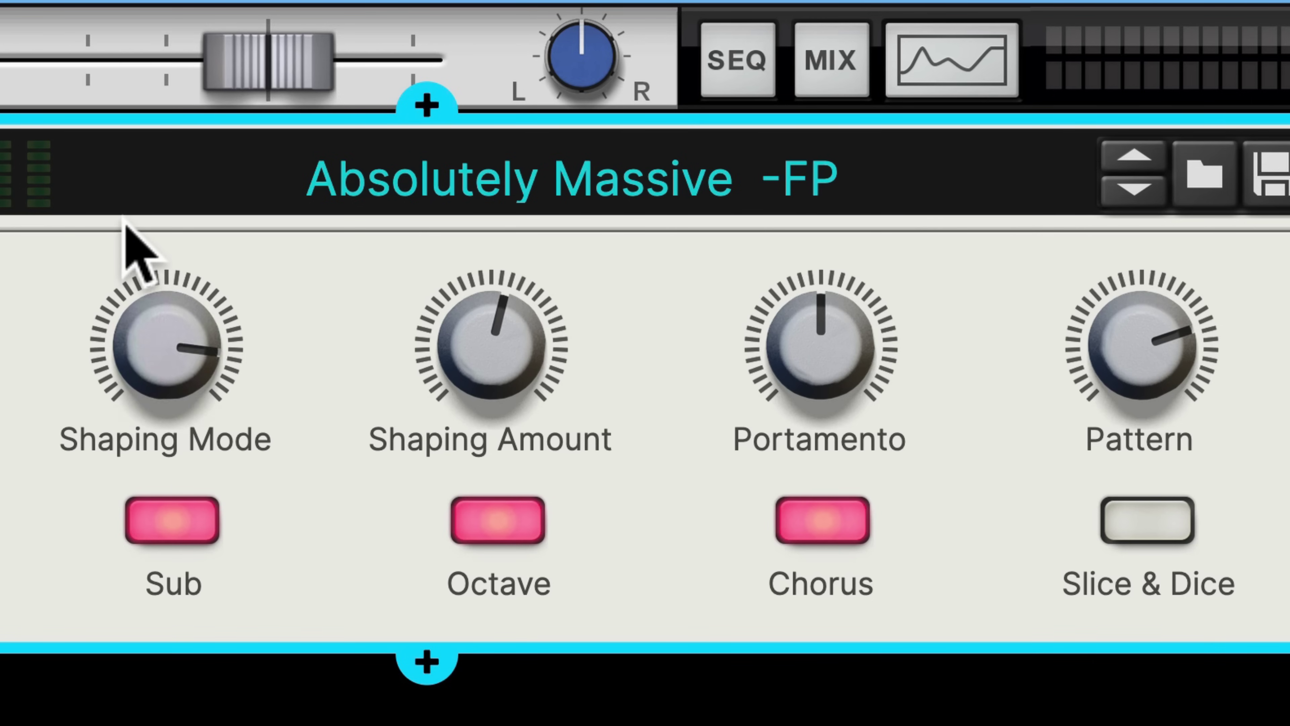
pyautogui.moveTo(122, 218); pyautogui.dragTo(121, 202)
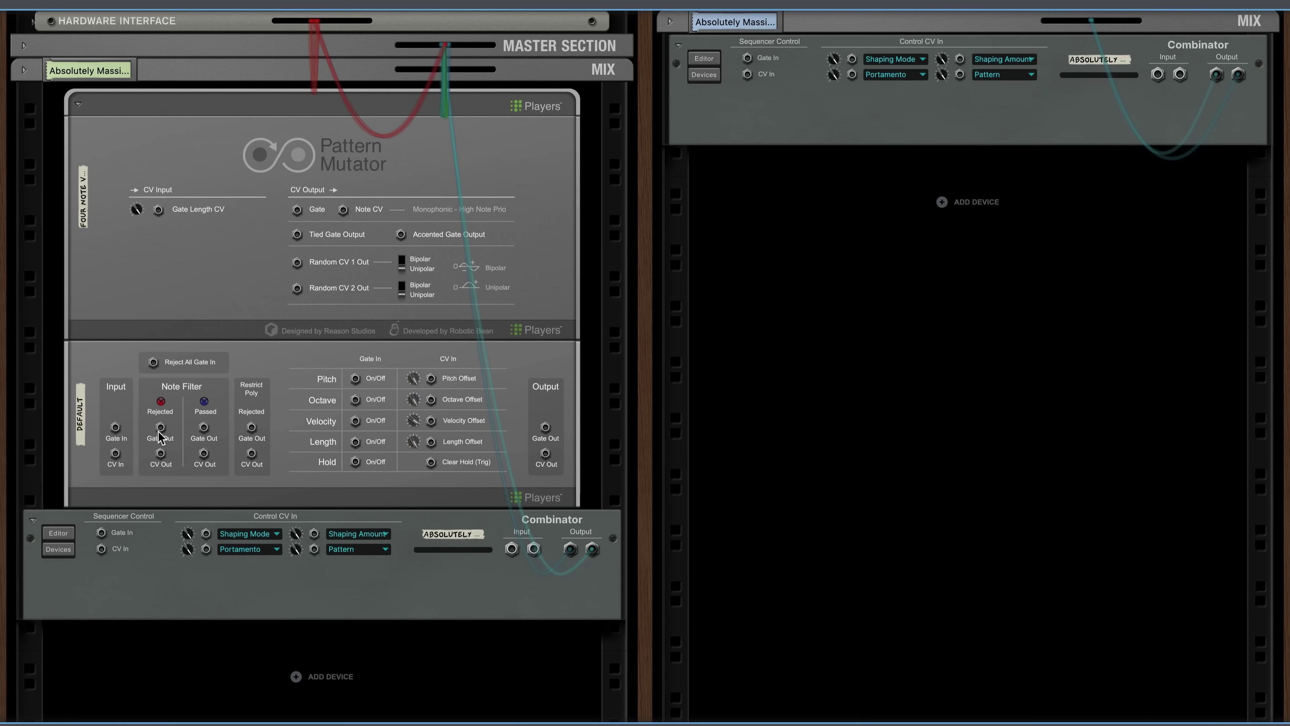
# Step: Cable the Note Tool's rejected-note Gate Out and CV Out to the second Combinator's sequencer Gate In and CV In
pyautogui.moveTo(160, 427); pyautogui.dragTo(748, 58)
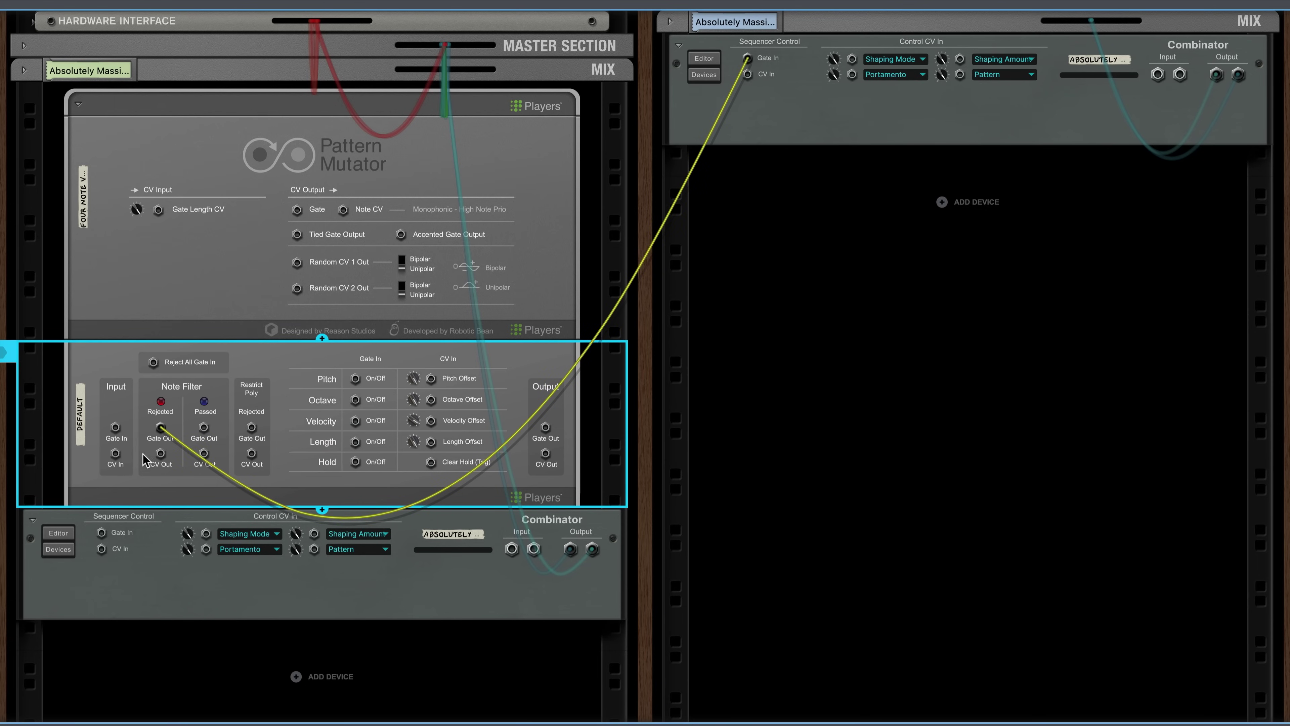
pyautogui.moveTo(157, 457); pyautogui.dragTo(747, 74)
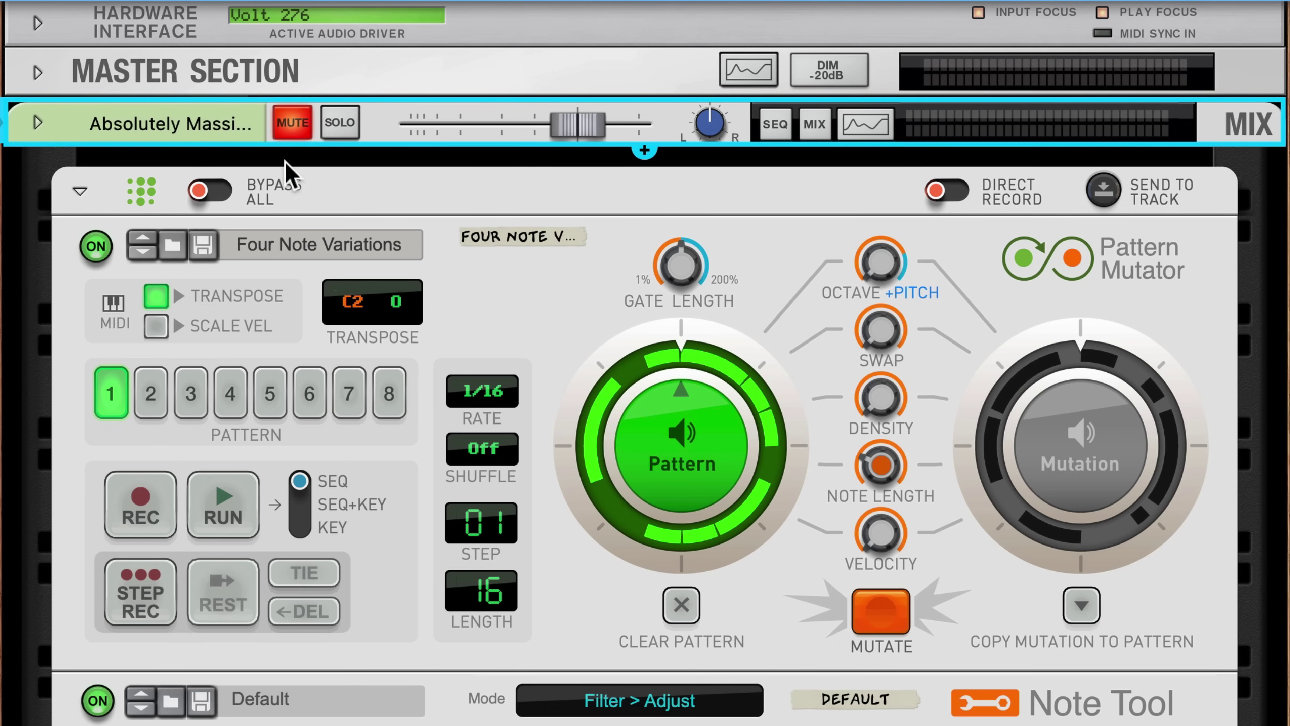
# Step: Set the Note Tool's lower pitch limit to F#2 during playback, and unmute the first Combinator's mix channel after stopping
pyautogui.press('space')
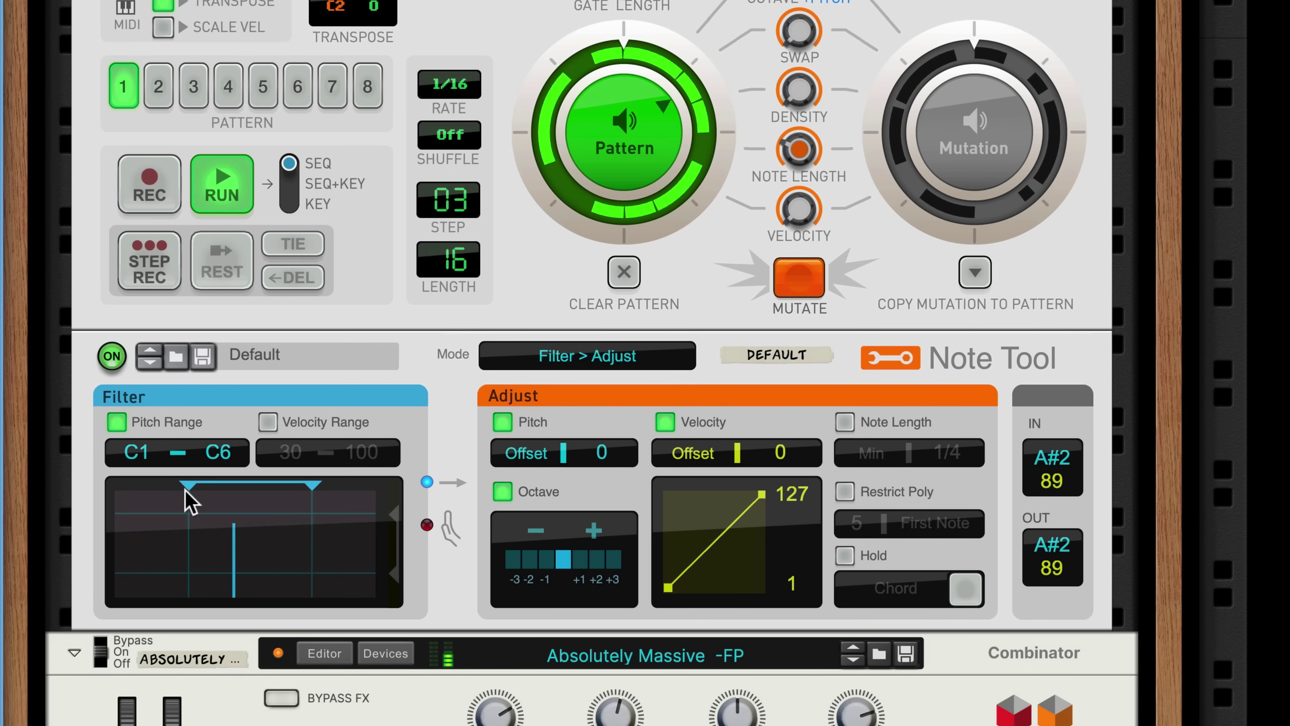
pyautogui.moveTo(196, 491); pyautogui.dragTo(231, 495)
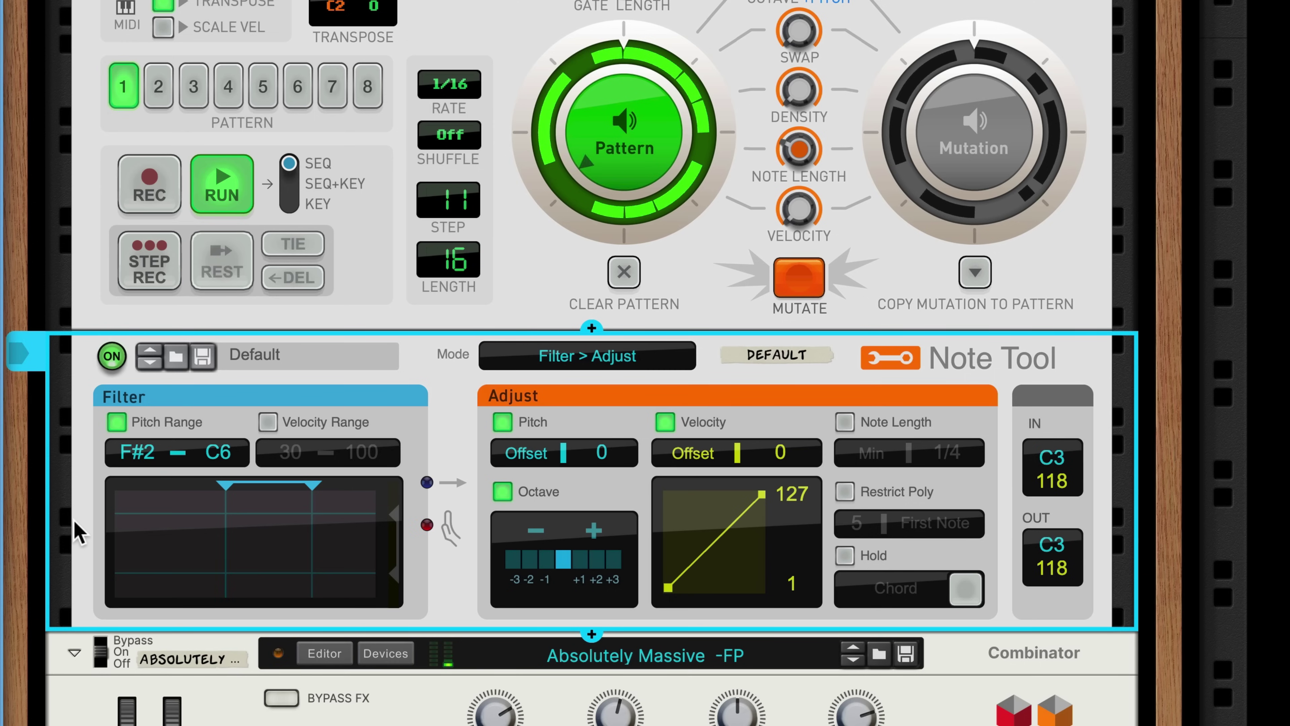
pyautogui.press('space')
pyautogui.click(293, 122)
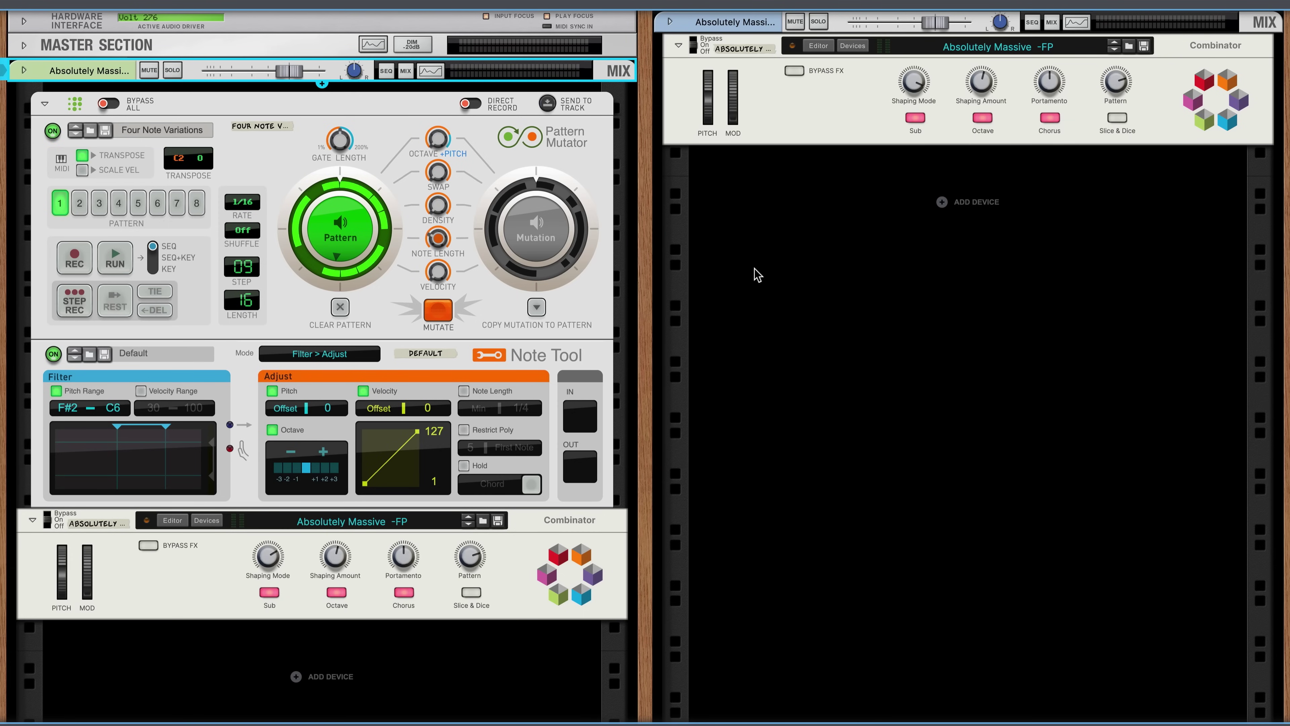
# Step: Pan the two Absolutely Massive mixer channels apart, and play the pattern to hear the split
pyautogui.press('space')
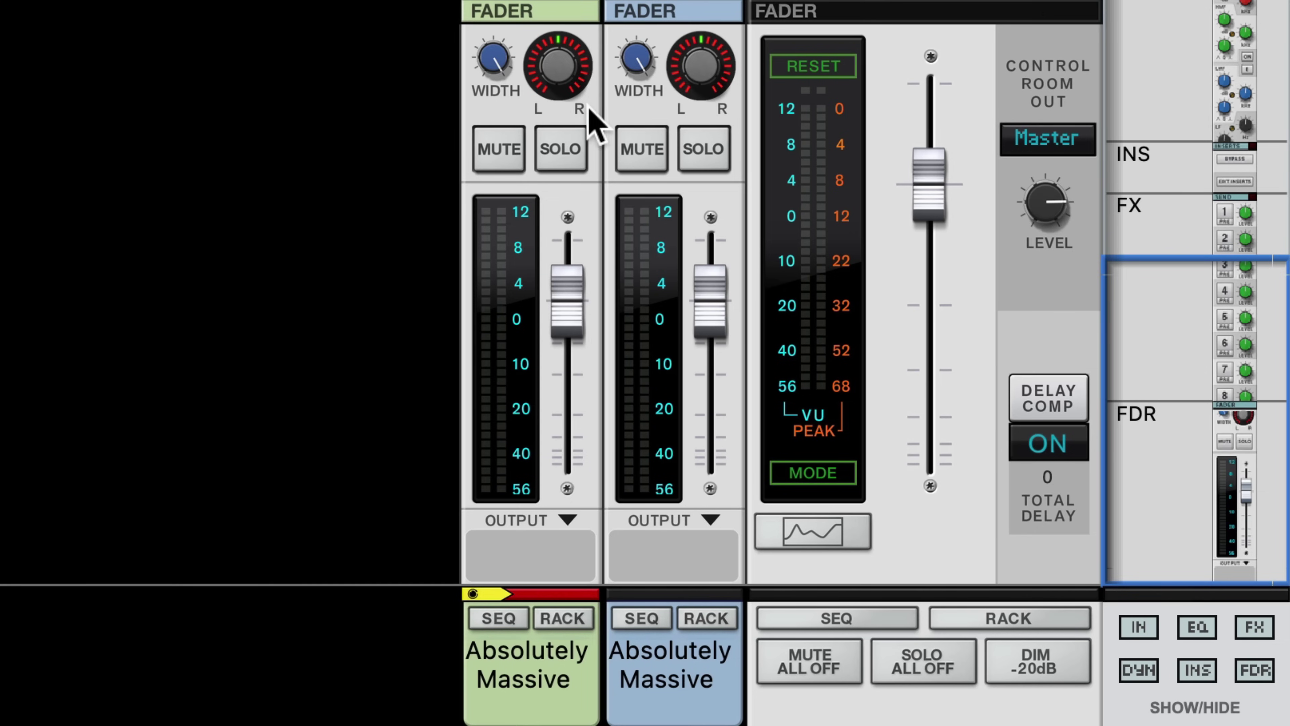
pyautogui.click(564, 69)
pyautogui.click(687, 81)
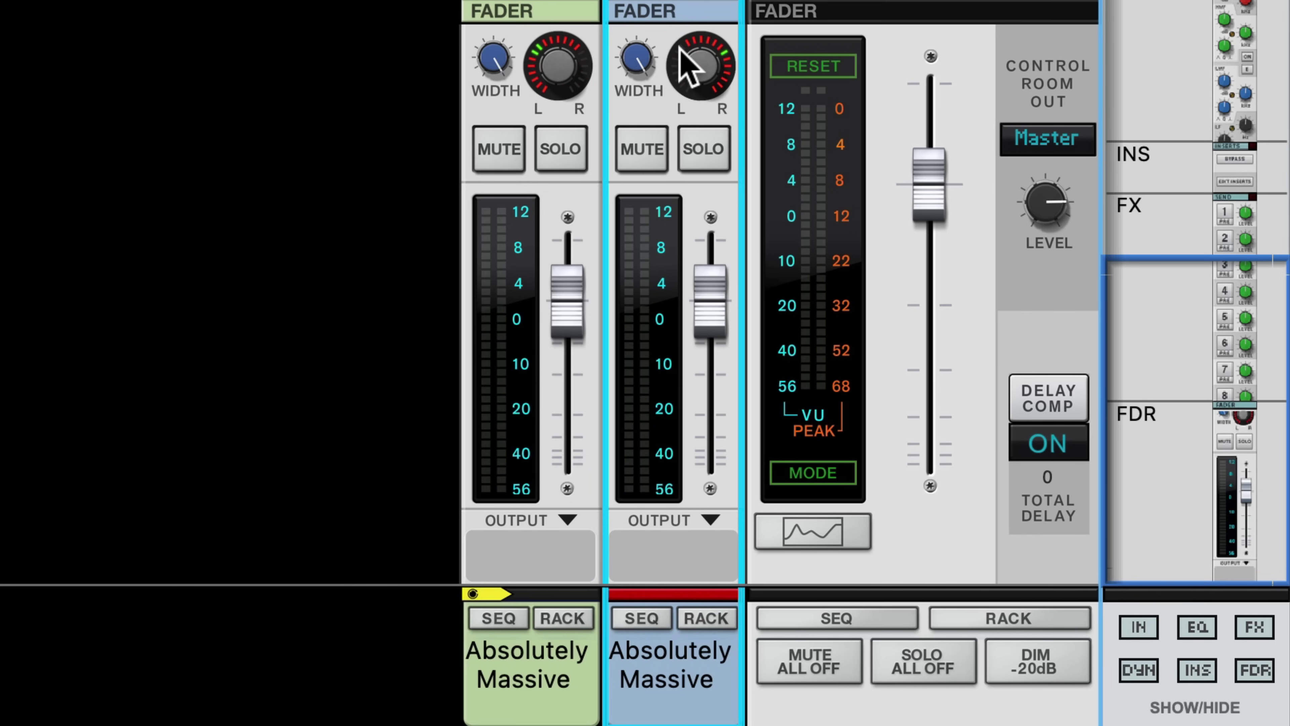
pyautogui.press('space')
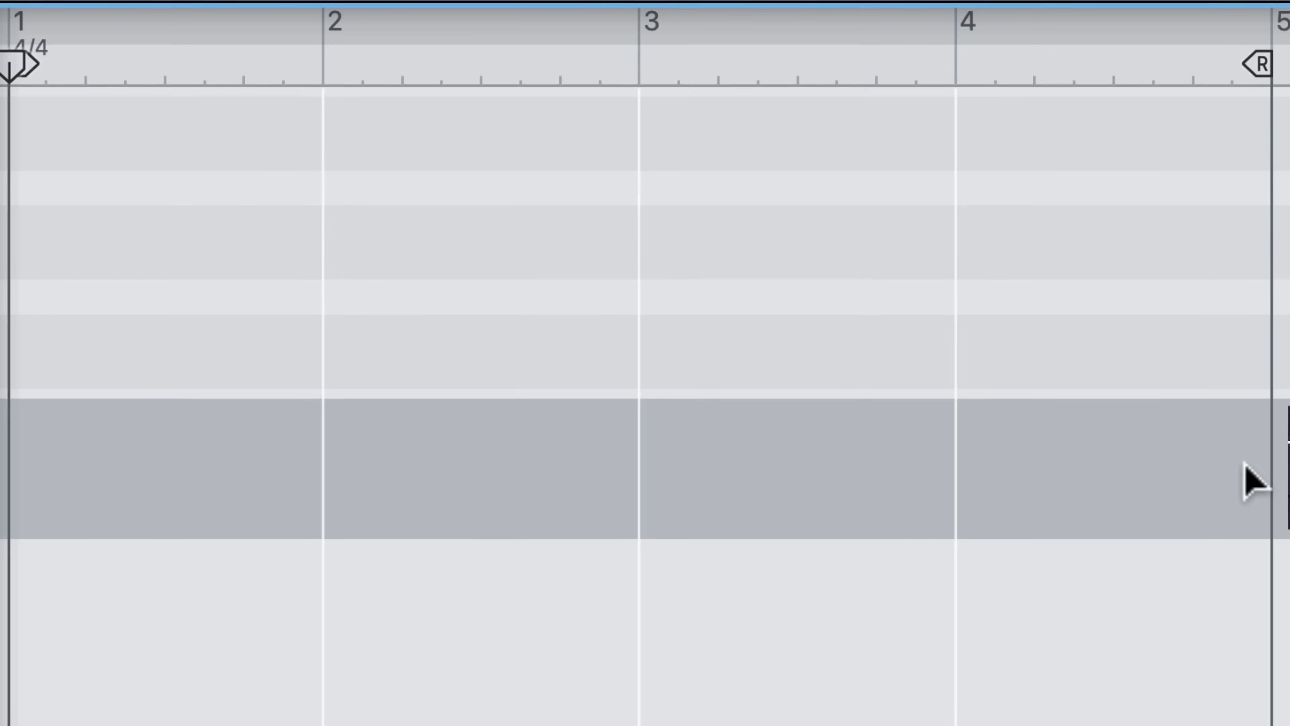
# Step: Place the drum audio clip at the start of bar 1 in the sequencer, and start playback
pyautogui.moveTo(1245, 465); pyautogui.dragTo(48, 445)
pyautogui.press('space')
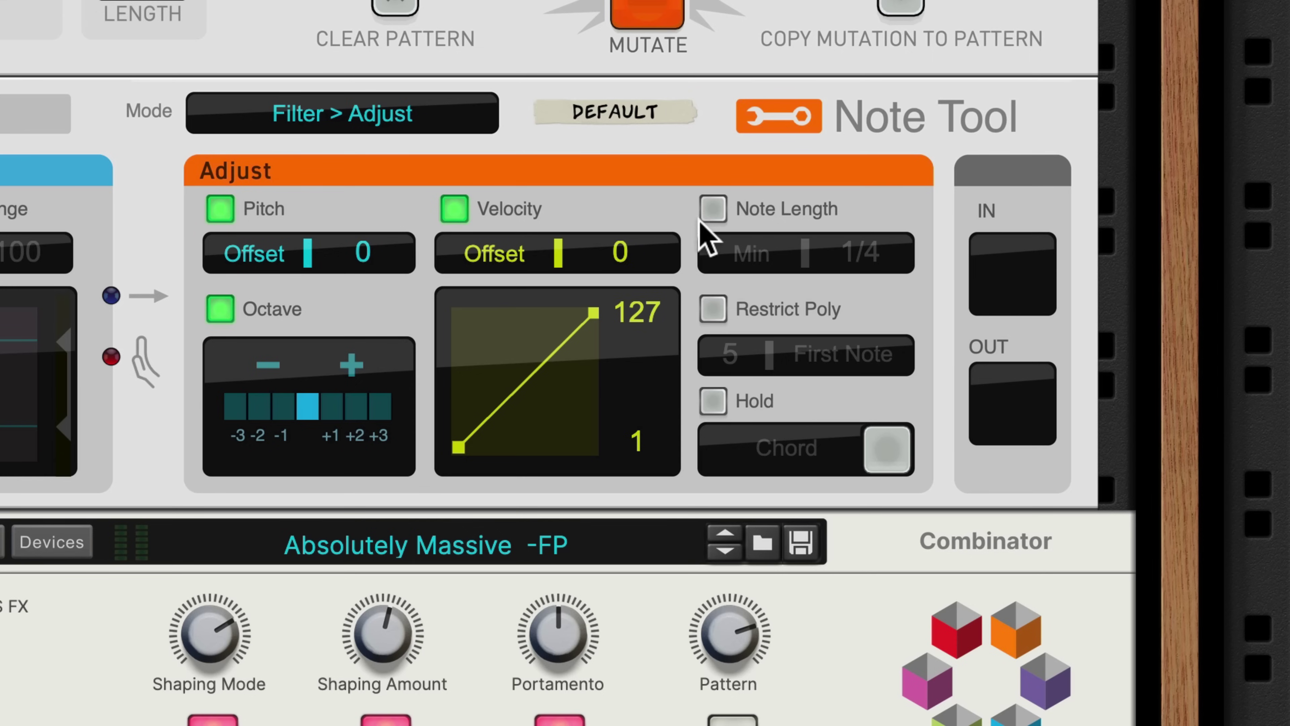
# Step: Create an automation lane for the Note Tool's Note Length switch, draw a clip from bar 5 to bar 9, and open it for editing
pyautogui.rightClick(710, 216)
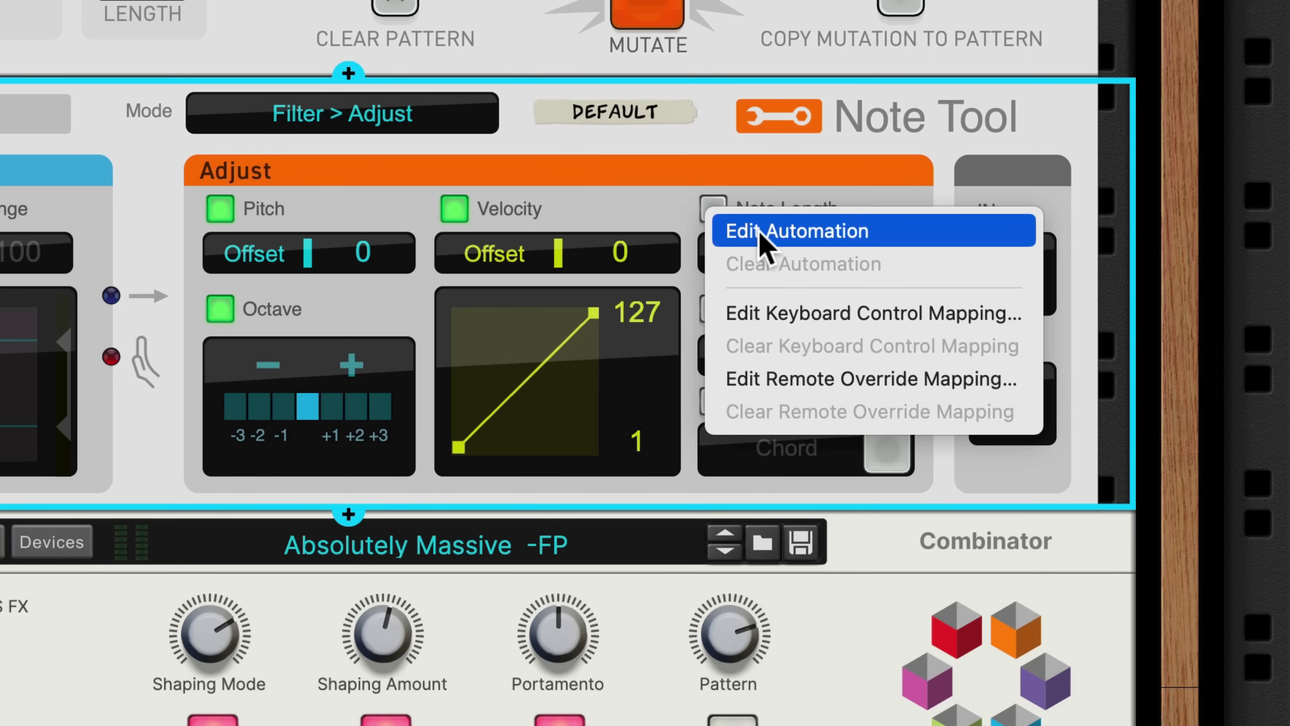
pyautogui.click(798, 231)
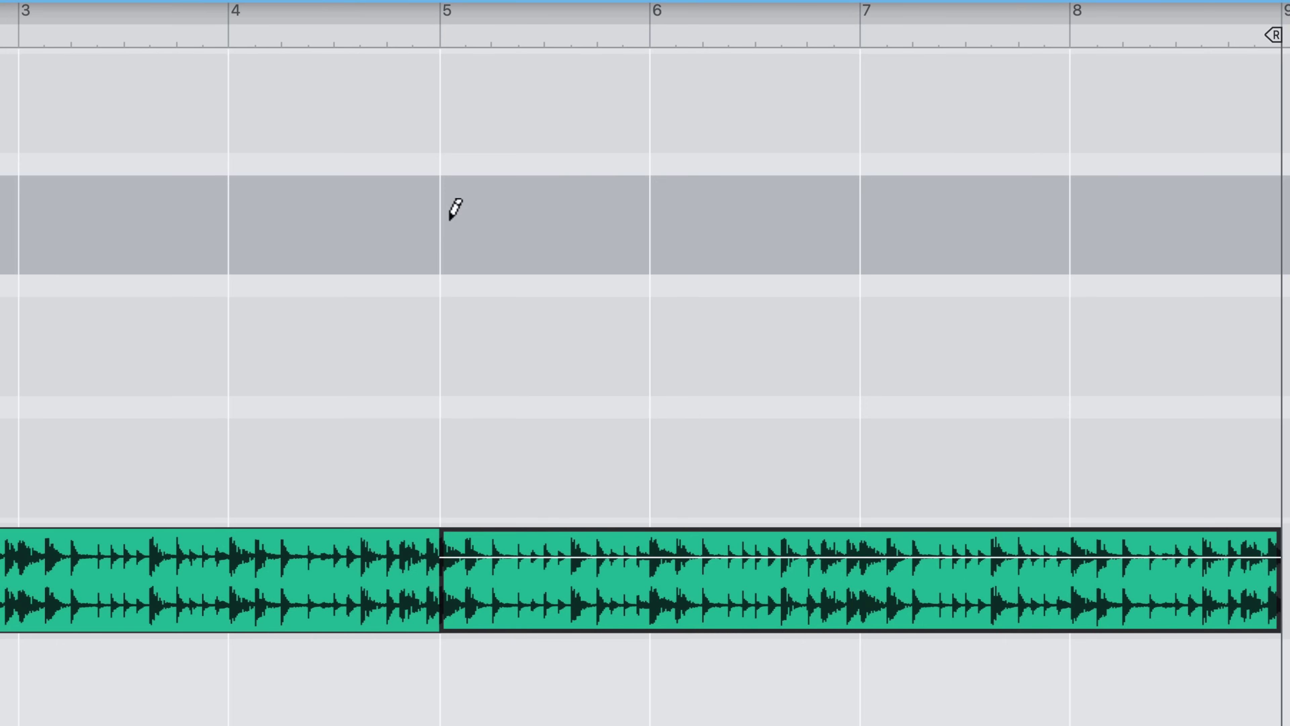
pyautogui.moveTo(452, 207); pyautogui.dragTo(1182, 208)
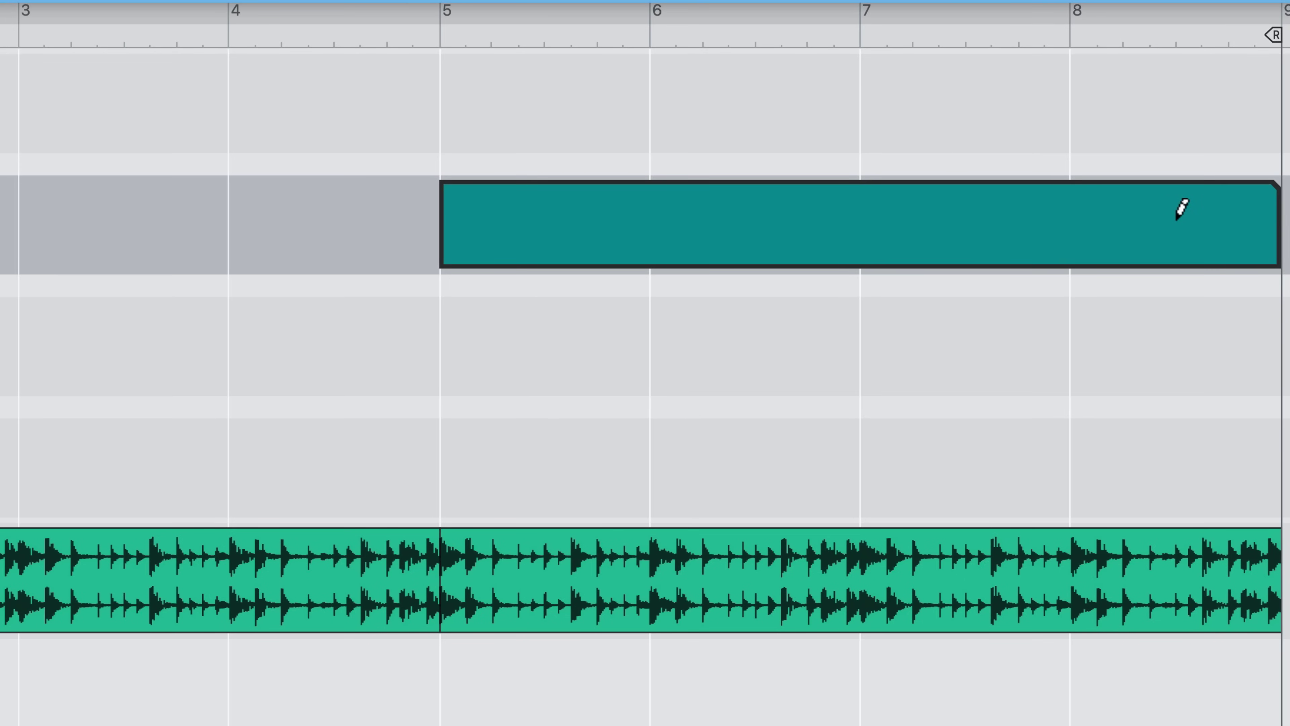
pyautogui.doubleClick(972, 254)
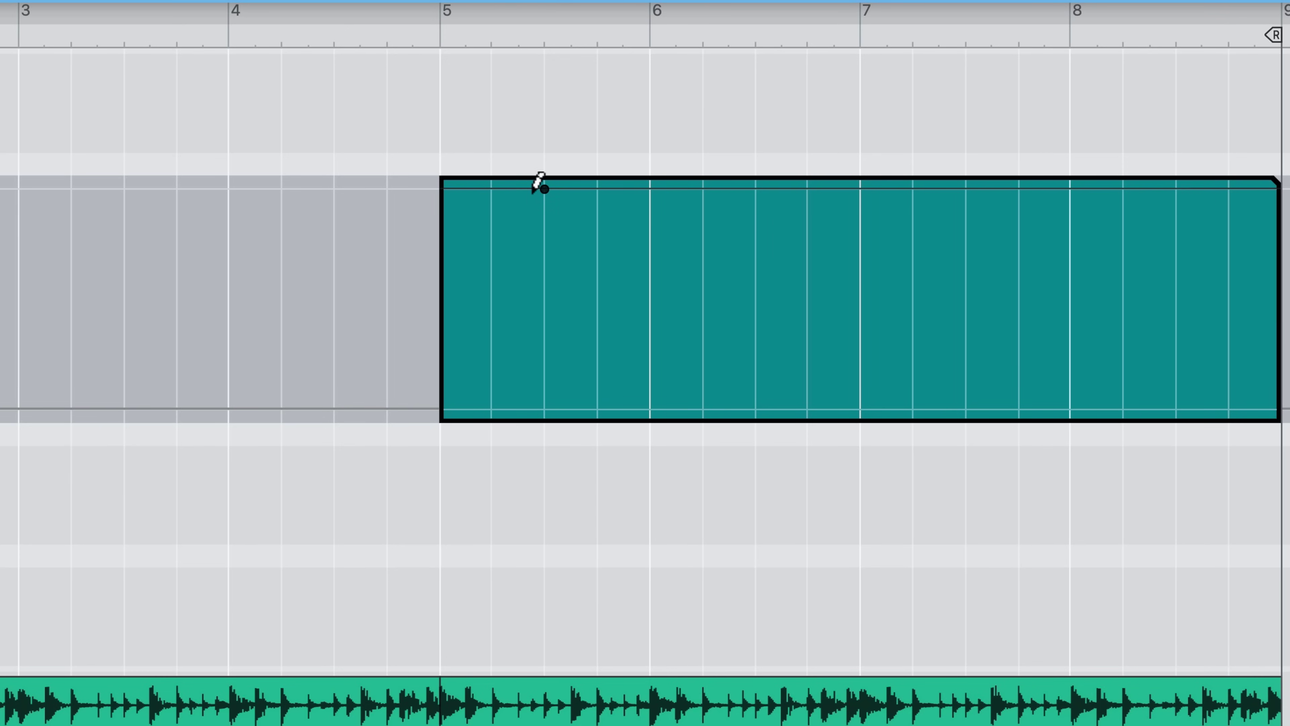
pyautogui.click(392, 152)
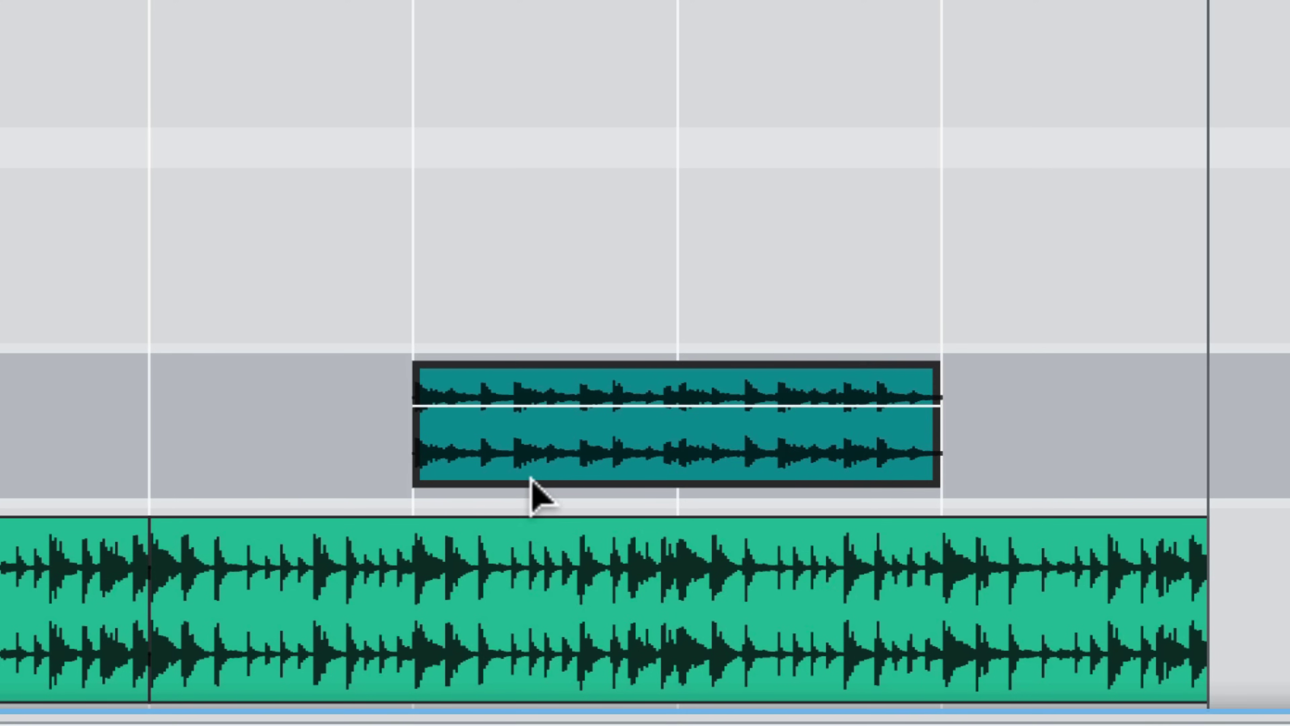
# Step: Arrange two copies of the two-bar teal audio clip end to end above the final four bars of drums
pyautogui.moveTo(533, 490); pyautogui.dragTo(792, 447)
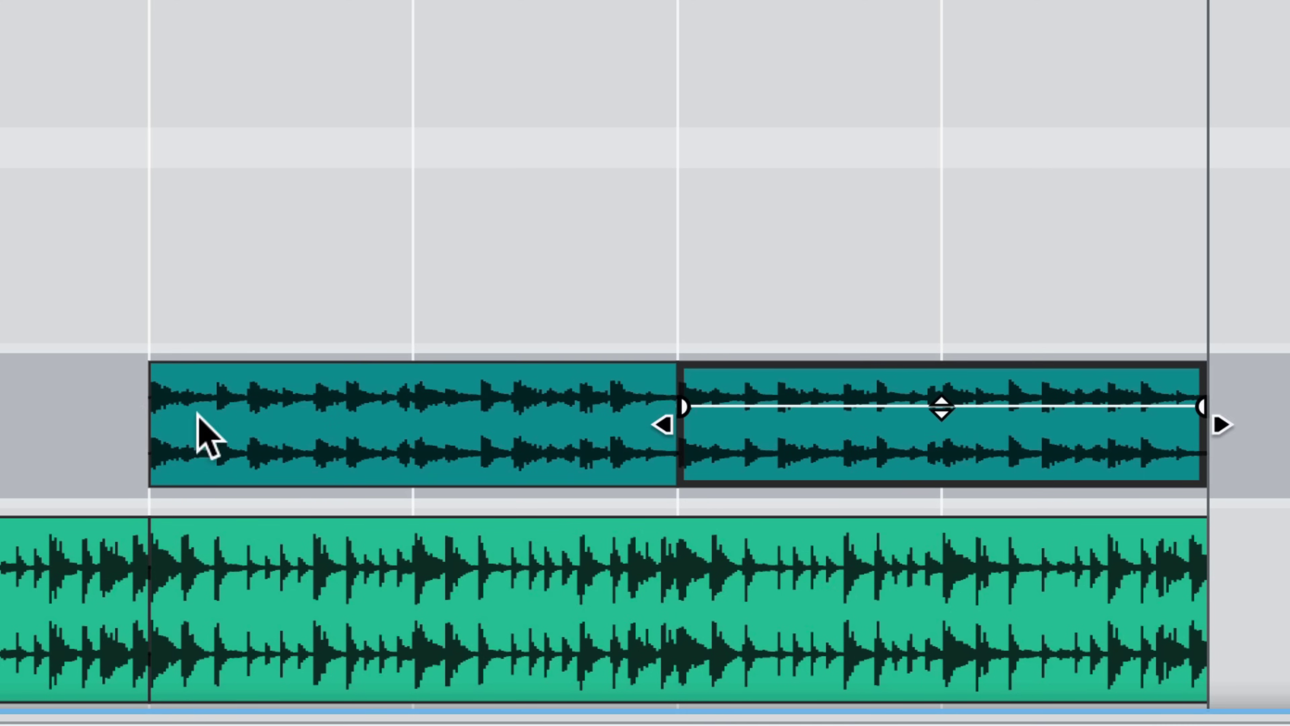
pyautogui.press('Escape')
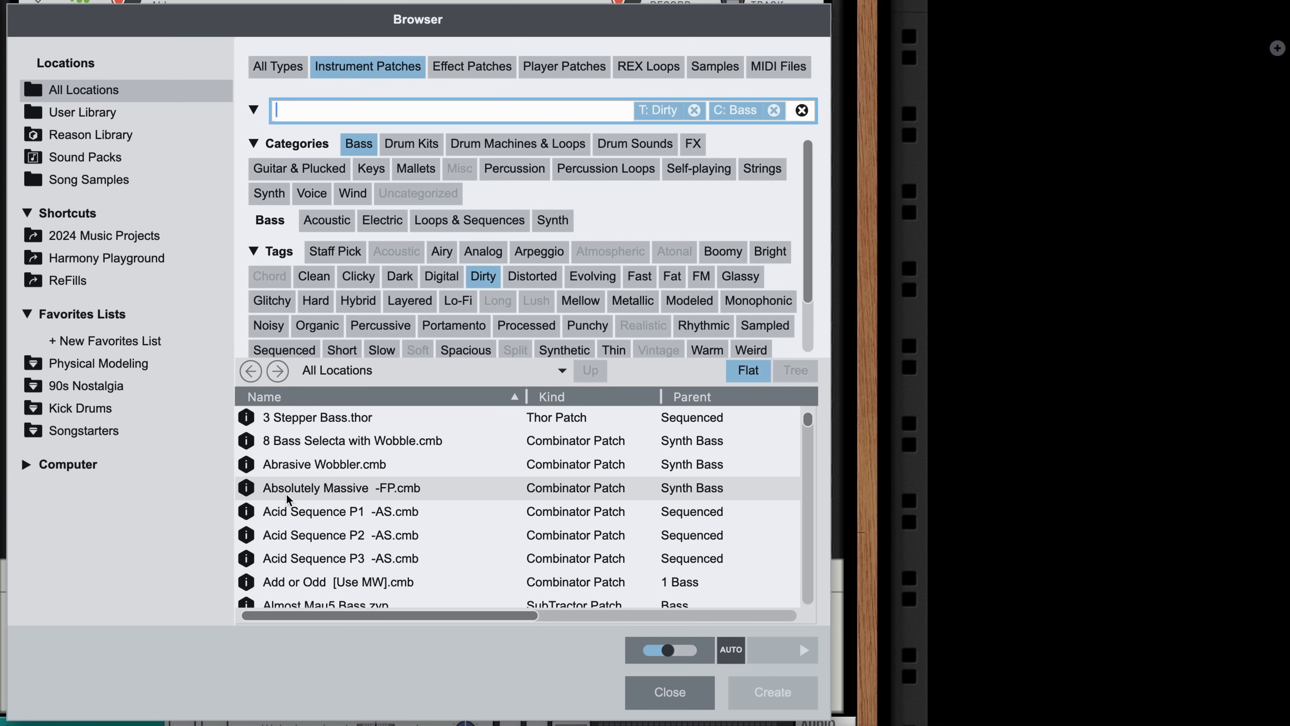
# Step: Create a third Absolutely Massive -FP Combinator in the second rack column, below the Drums track
pyautogui.moveTo(287, 488); pyautogui.dragTo(1089, 171)
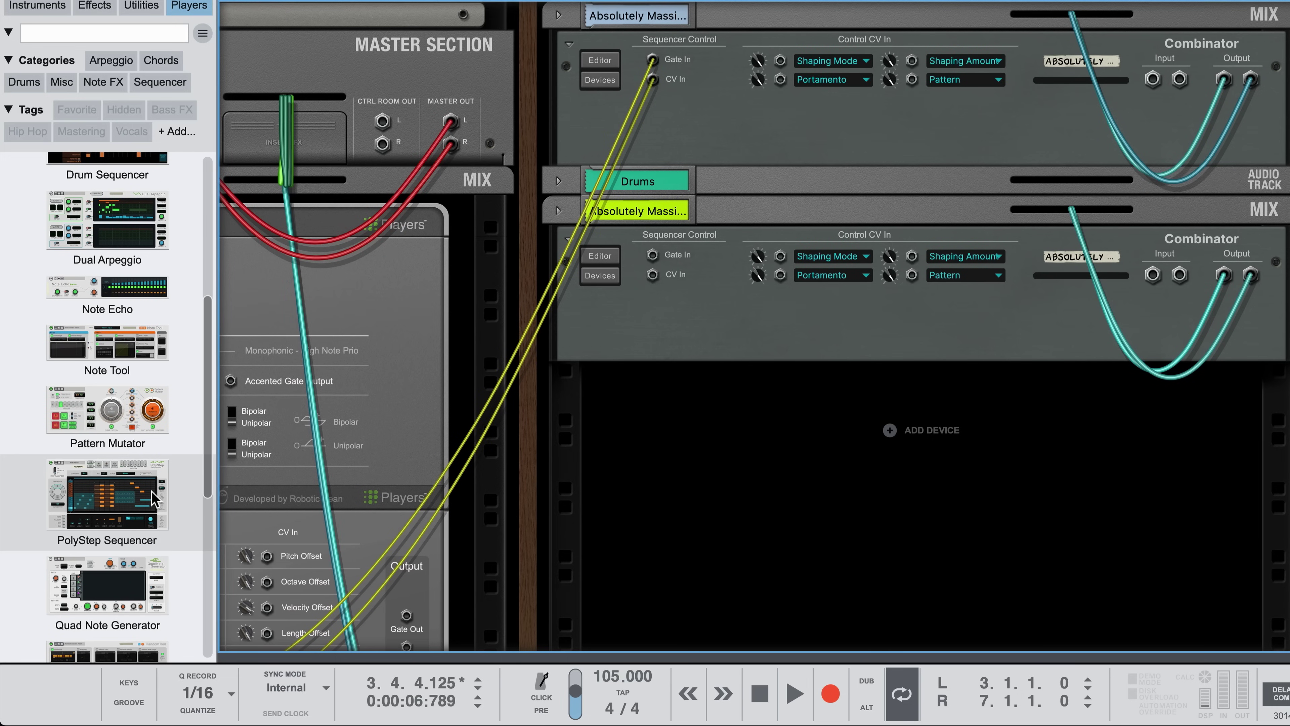
# Step: Add a Note Tool to the light-blue Absolutely Massive Combinator and move the incoming Gate and CV cables onto its inputs
pyautogui.moveTo(106, 346); pyautogui.dragTo(676, 35)
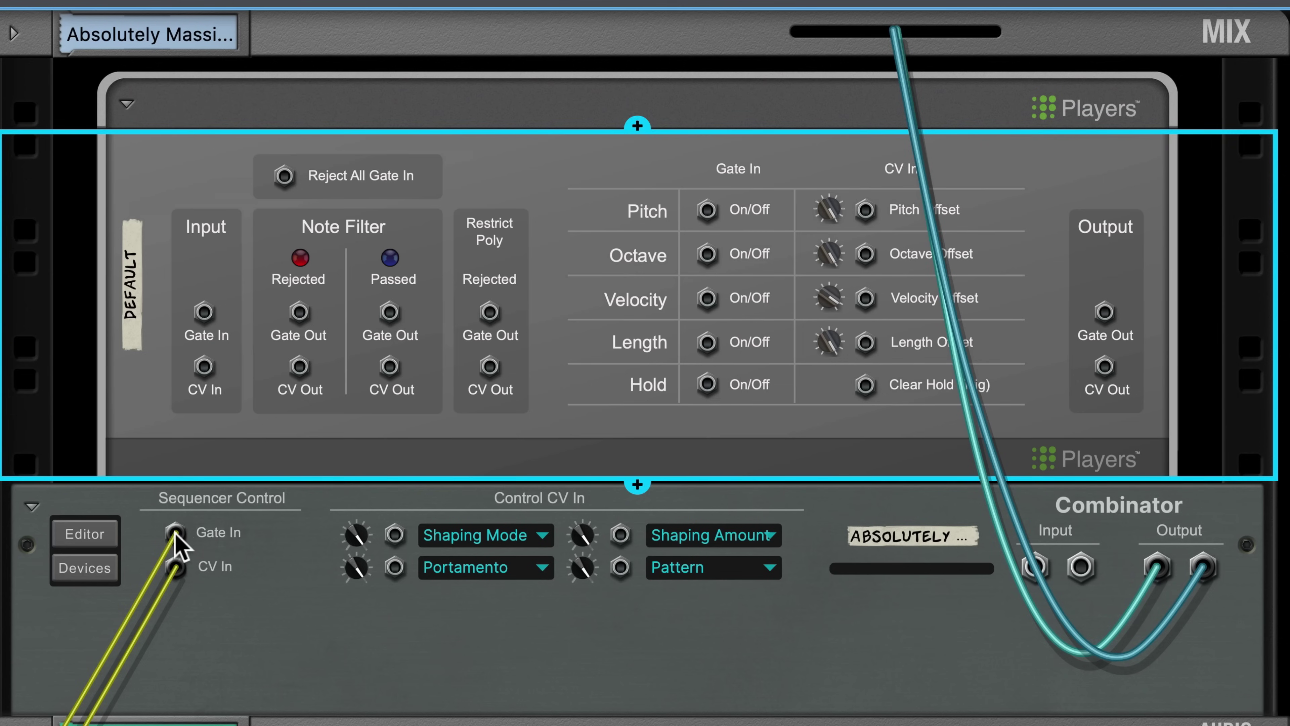
pyautogui.moveTo(656, 305); pyautogui.dragTo(672, 182)
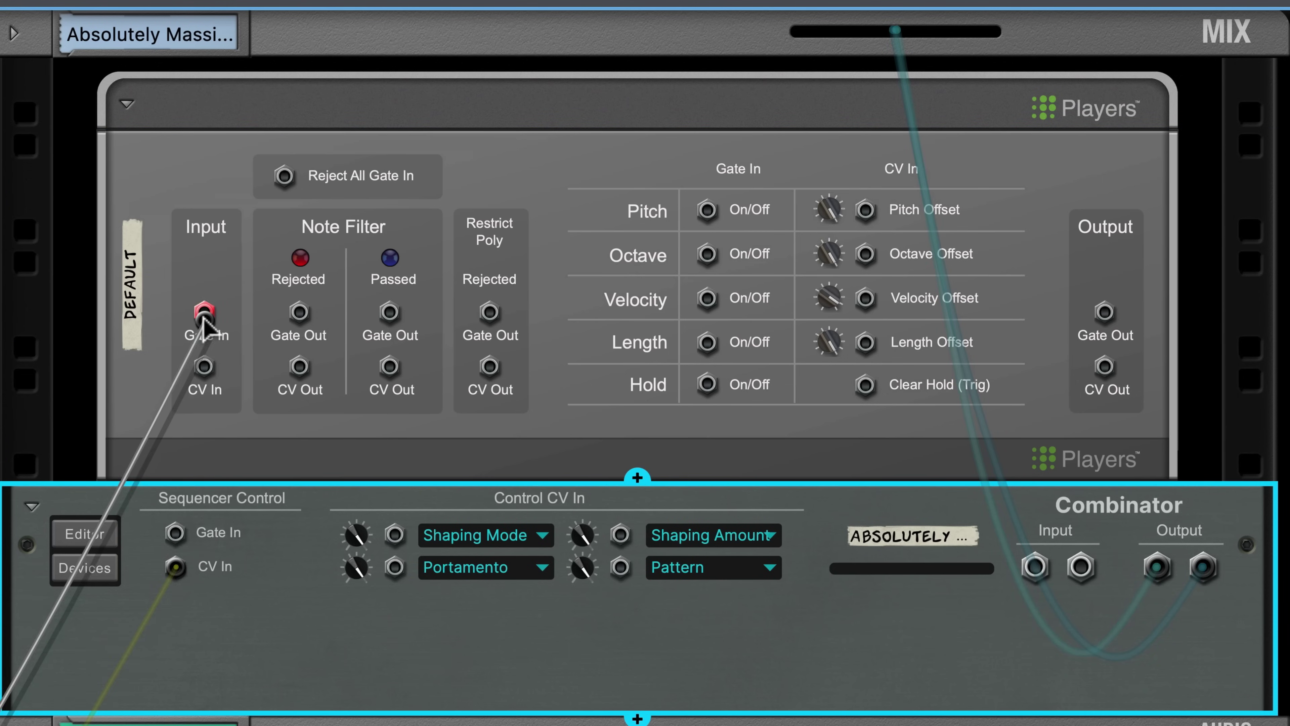
pyautogui.moveTo(204, 325); pyautogui.dragTo(204, 315)
pyautogui.moveTo(174, 571); pyautogui.dragTo(204, 367)
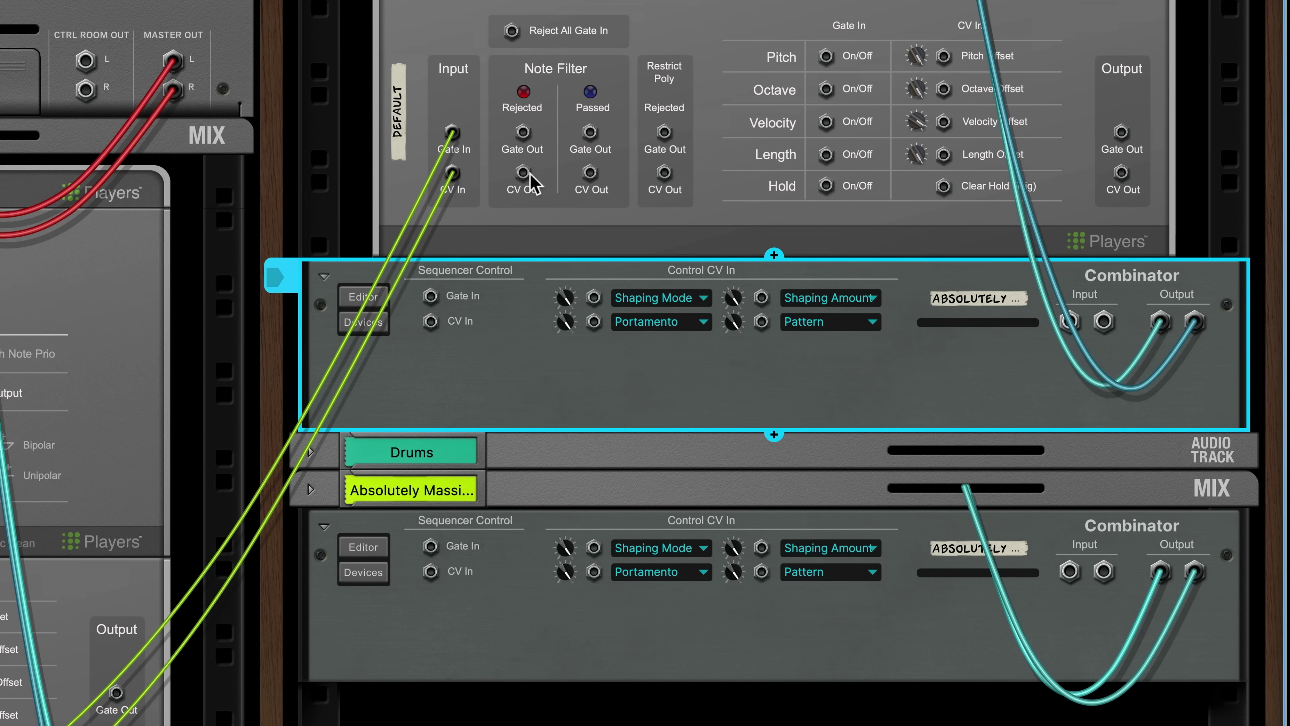
# Step: Route the new Note Tool's rejected Gate and CV outputs to the sequencer control inputs of the Combinator below Drums
pyautogui.moveTo(523, 135); pyautogui.dragTo(431, 546)
pyautogui.moveTo(527, 176); pyautogui.dragTo(431, 572)
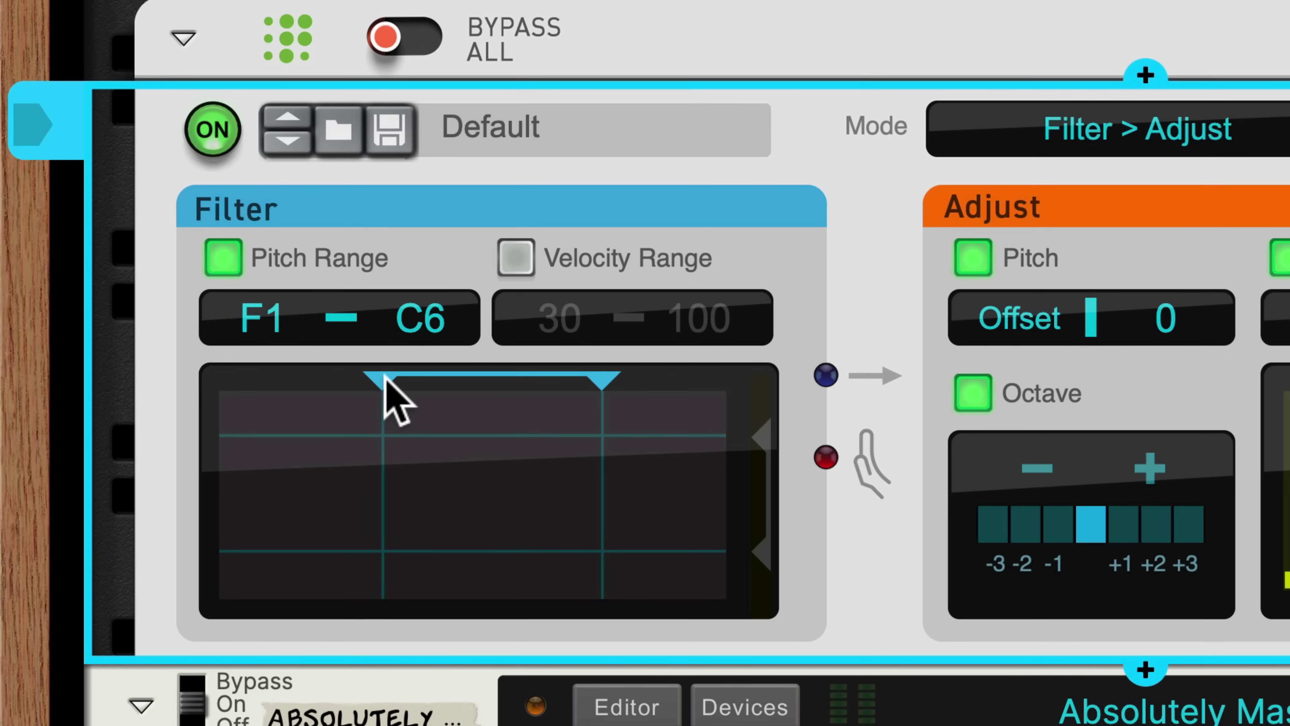
# Step: Narrow the second-column Note Tool's pitch range filter to C2–D#2 and play back the result
pyautogui.moveTo(383, 378); pyautogui.dragTo(411, 384)
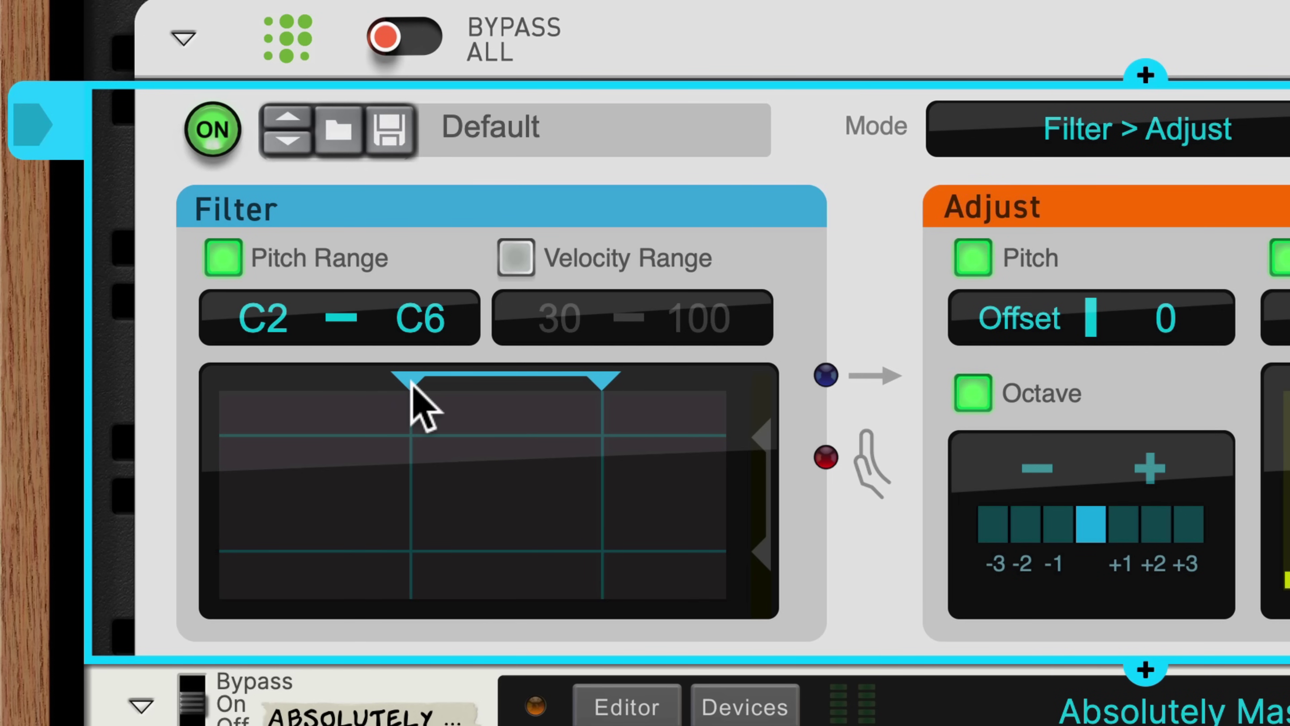
pyautogui.moveTo(614, 384); pyautogui.dragTo(441, 377)
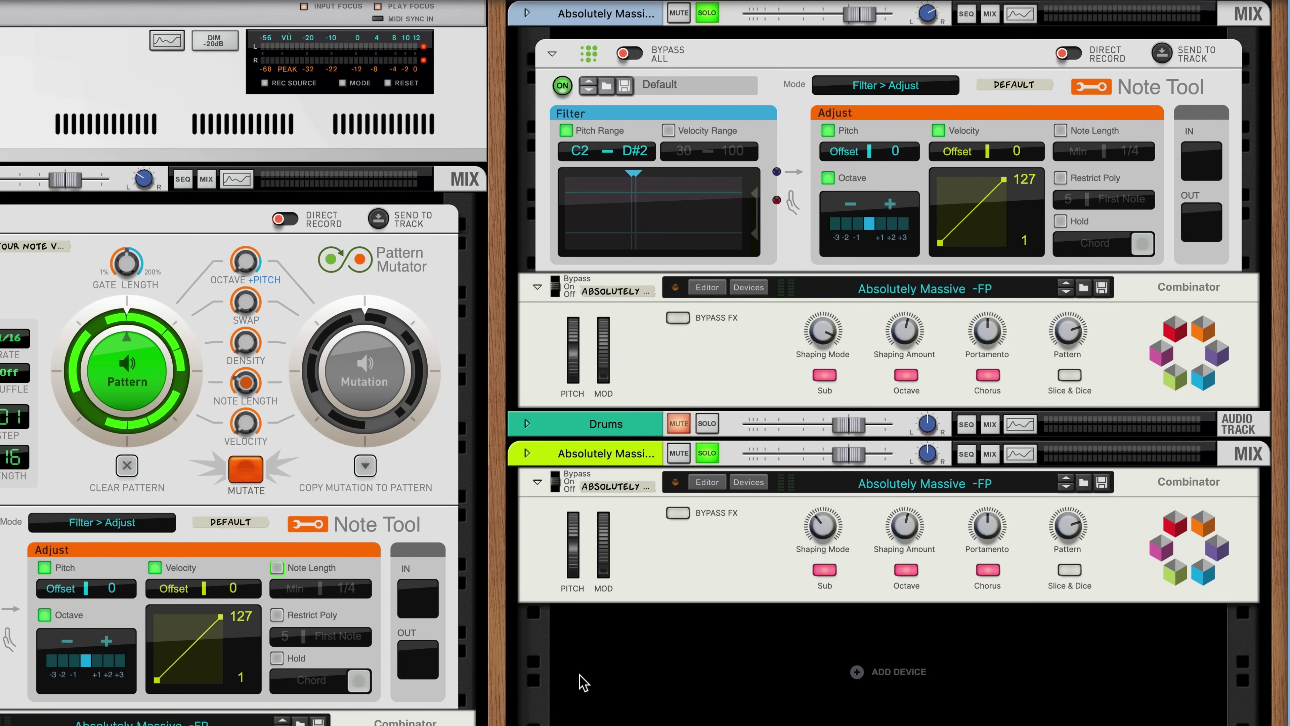
pyautogui.press('space')
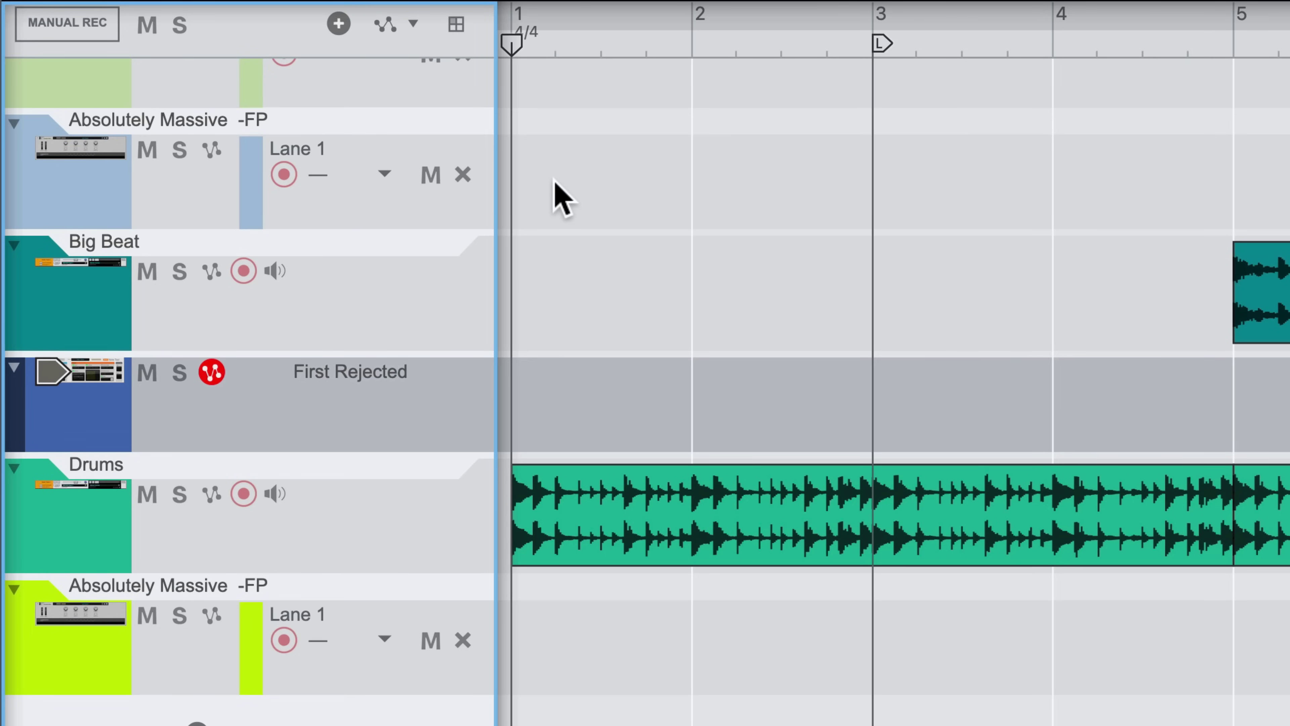
# Step: Add an Octave Offset automation lane to the First Rejected track, create a clip at bar 1, and raise its starting point
pyautogui.click(391, 24)
pyautogui.moveTo(432, 136)
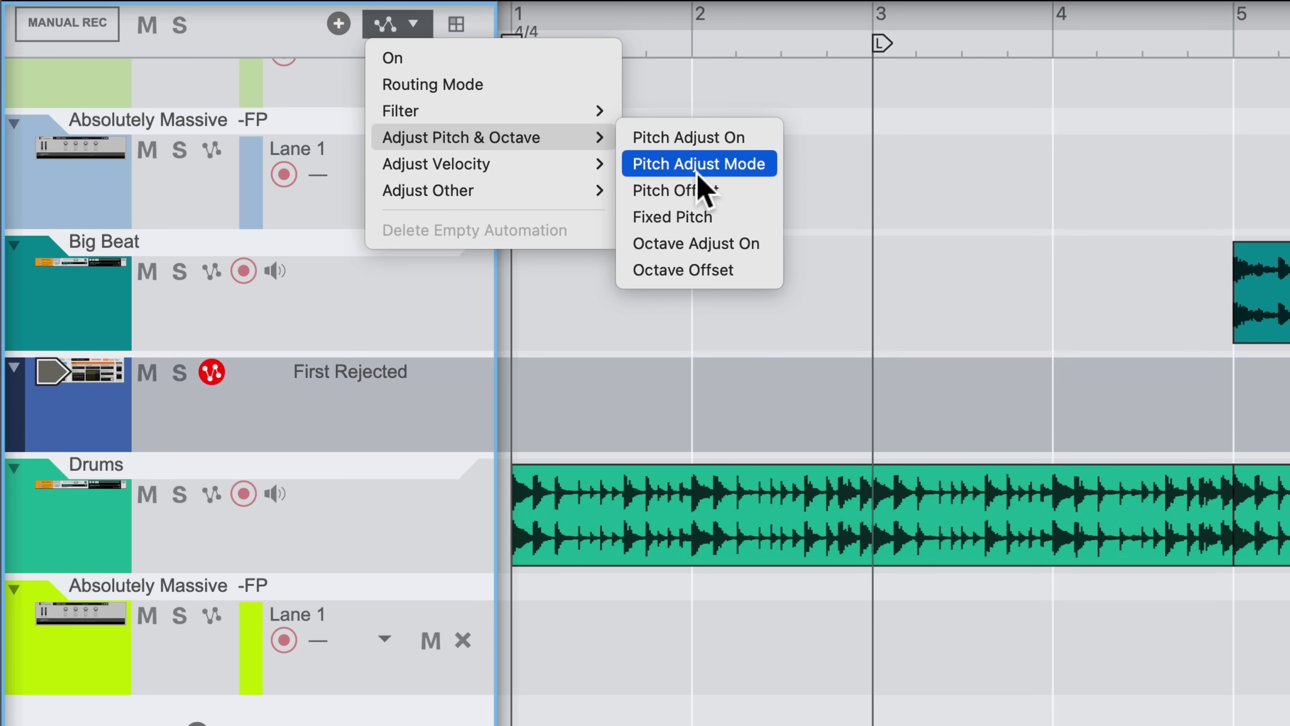
pyautogui.click(691, 270)
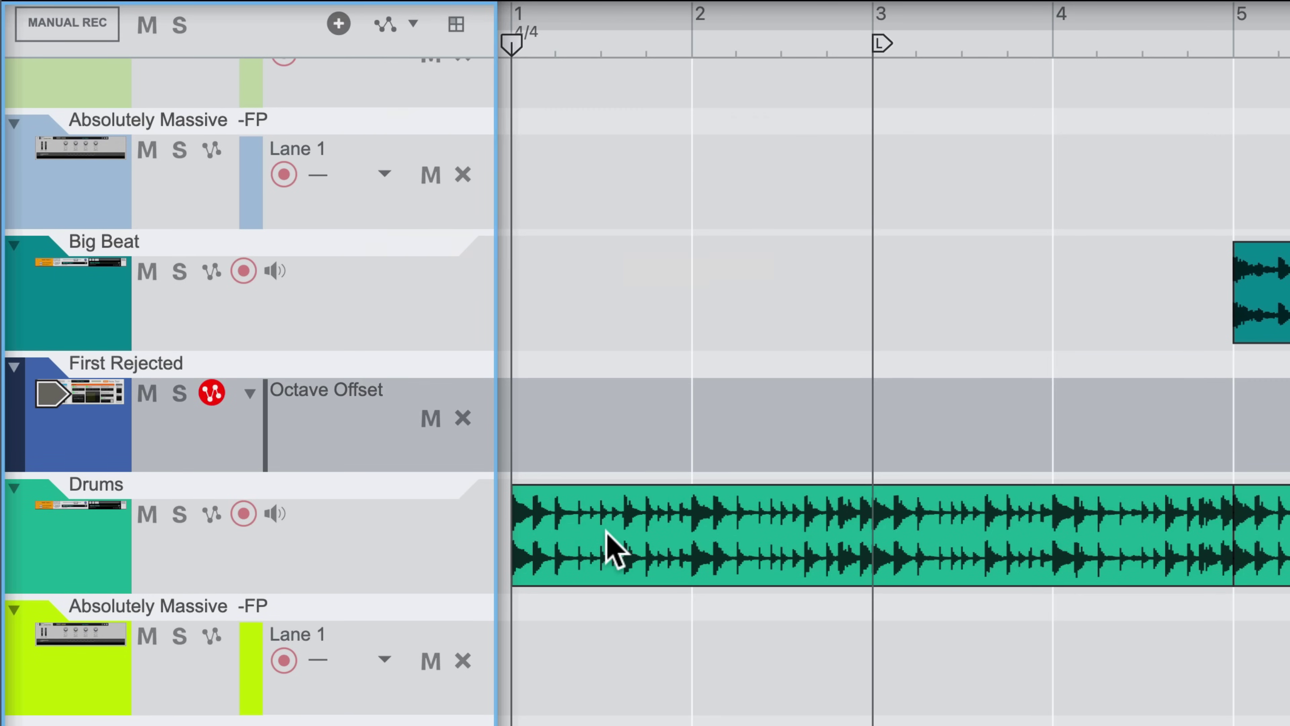
pyautogui.doubleClick(540, 424)
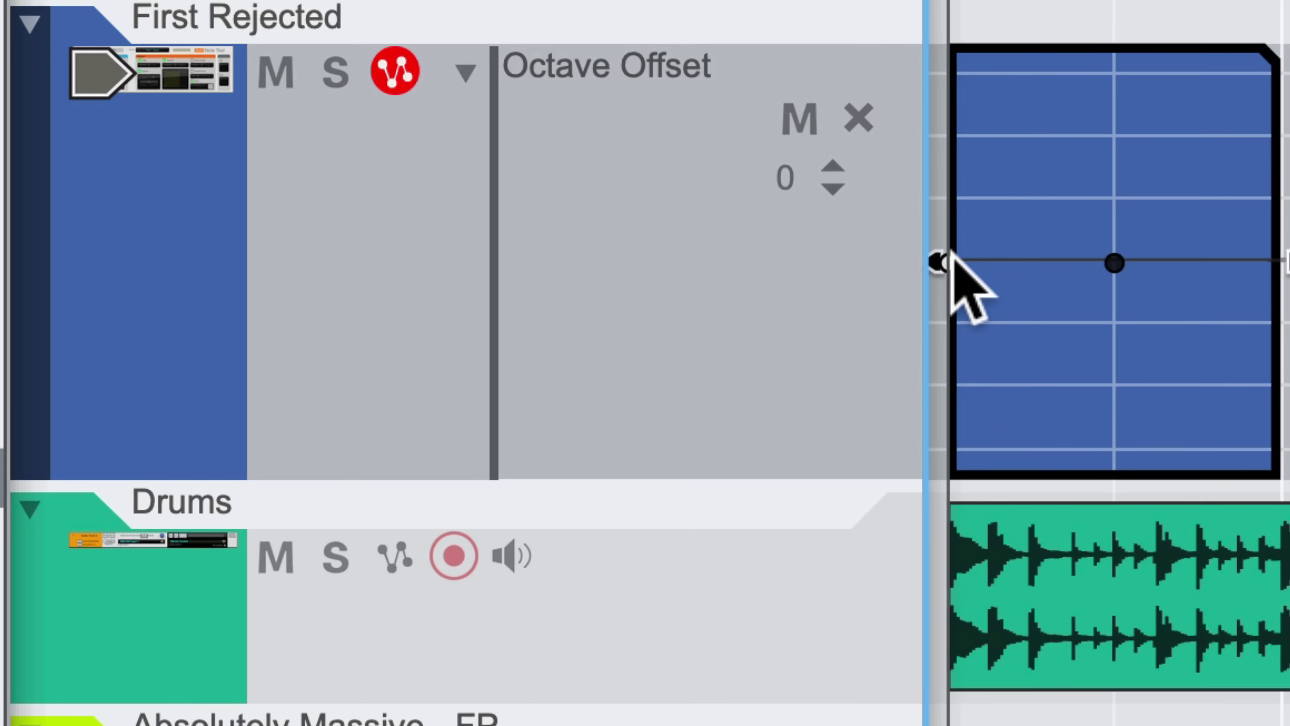
pyautogui.moveTo(510, 496); pyautogui.dragTo(510, 469)
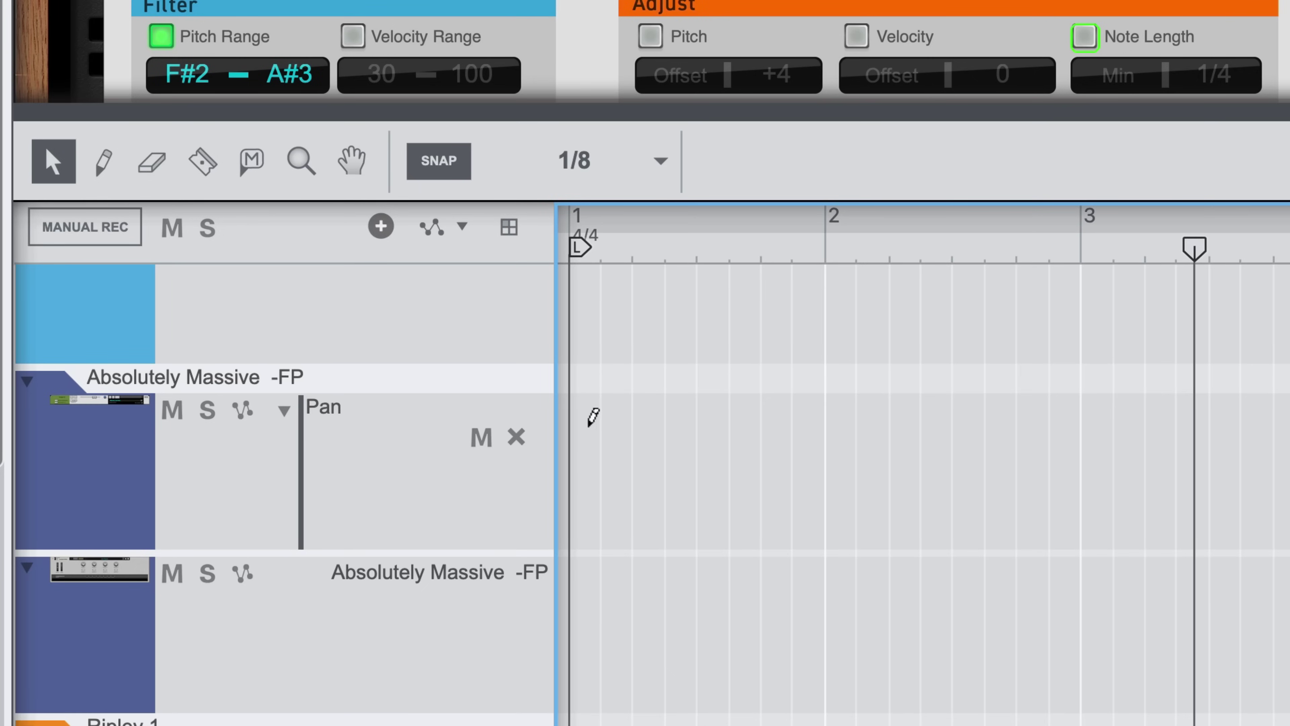
# Step: Draw a two-bar Pan automation clip from bar 1, rising from the minimum to a peak at bar 2 and falling back
pyautogui.moveTo(591, 416); pyautogui.dragTo(1070, 431)
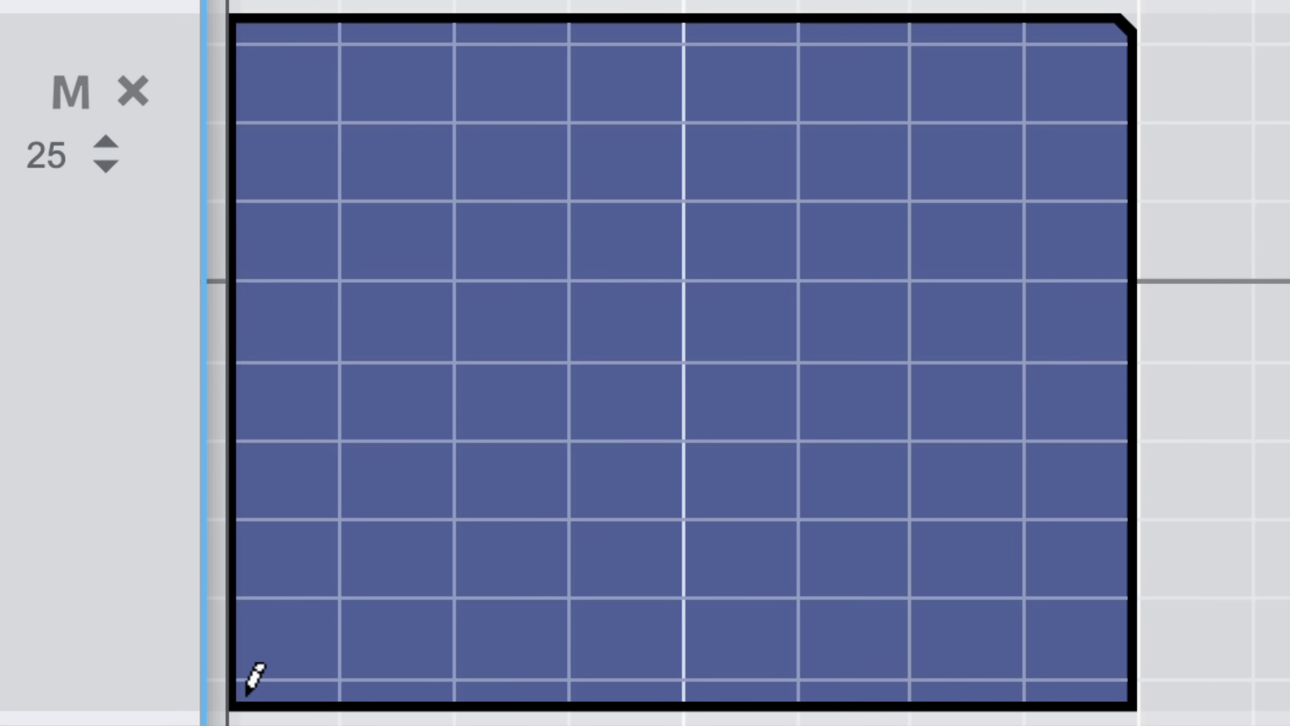
pyautogui.click(584, 535)
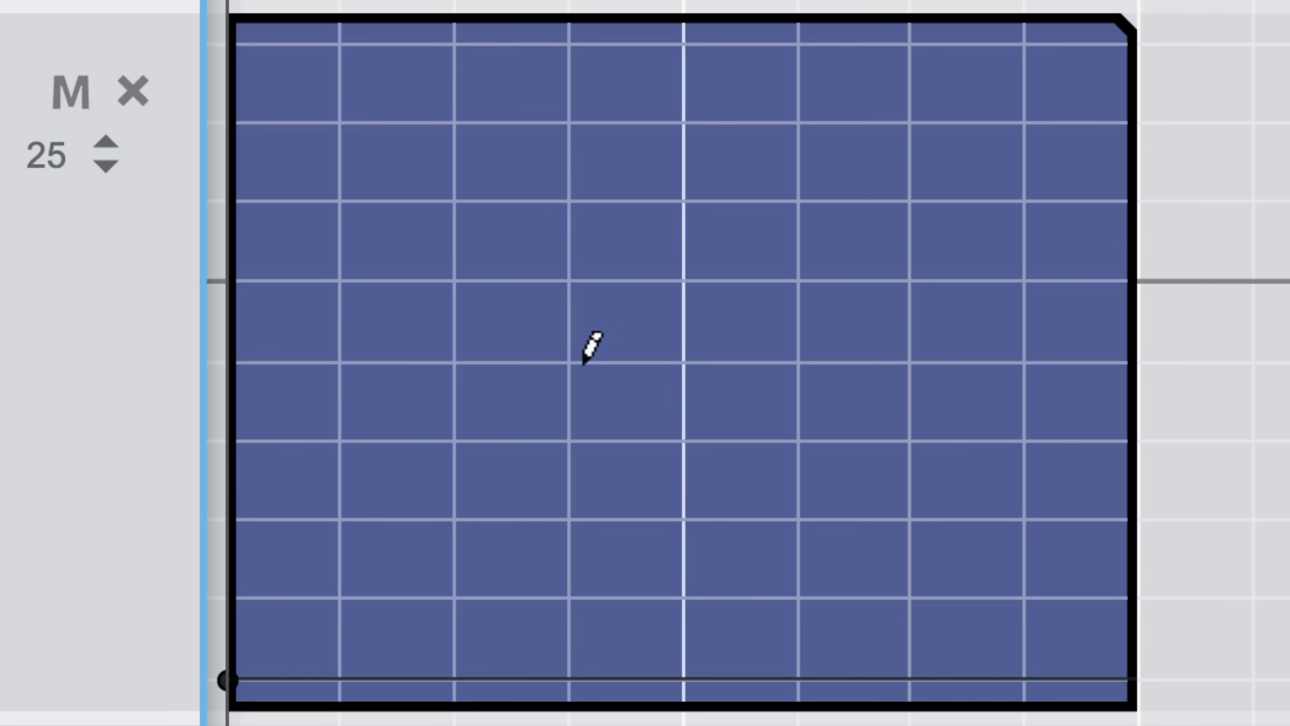
pyautogui.click(692, 24)
pyautogui.click(1138, 688)
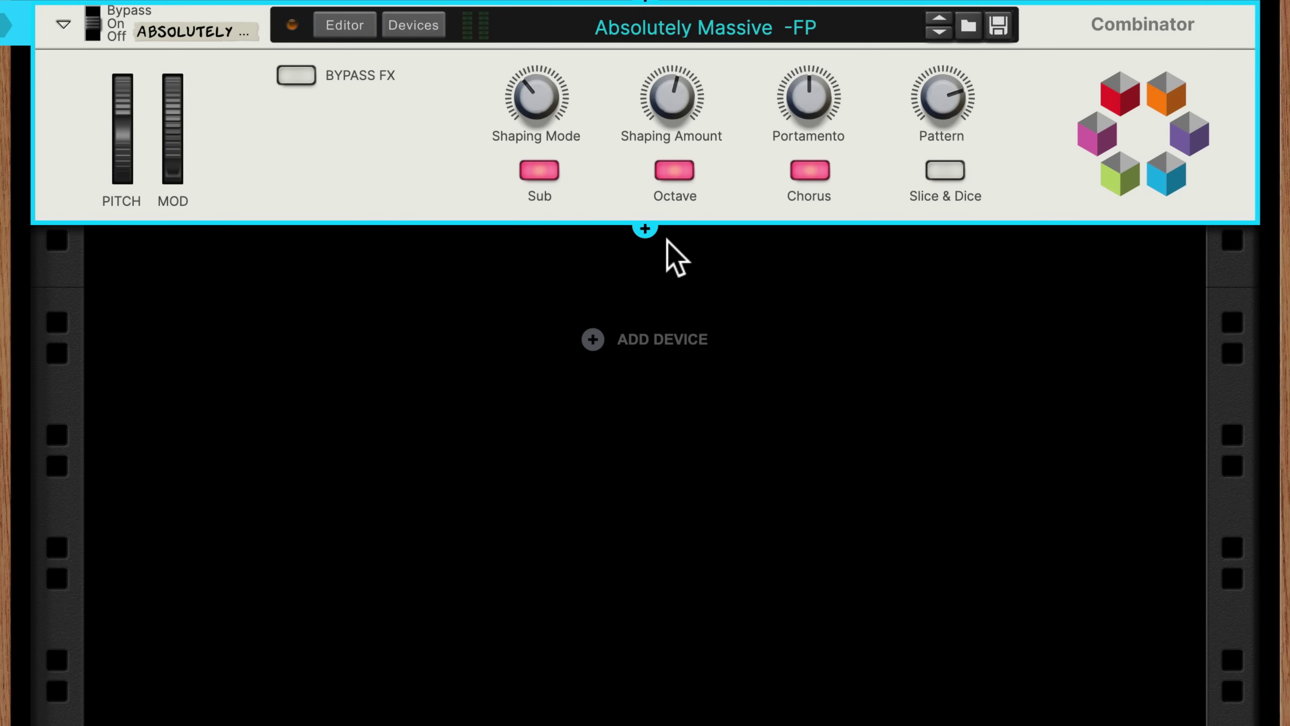
# Step: Add a Ripley Space Delay effect directly below the Absolutely Massive Combinator
pyautogui.click(643, 229)
pyautogui.moveTo(692, 325)
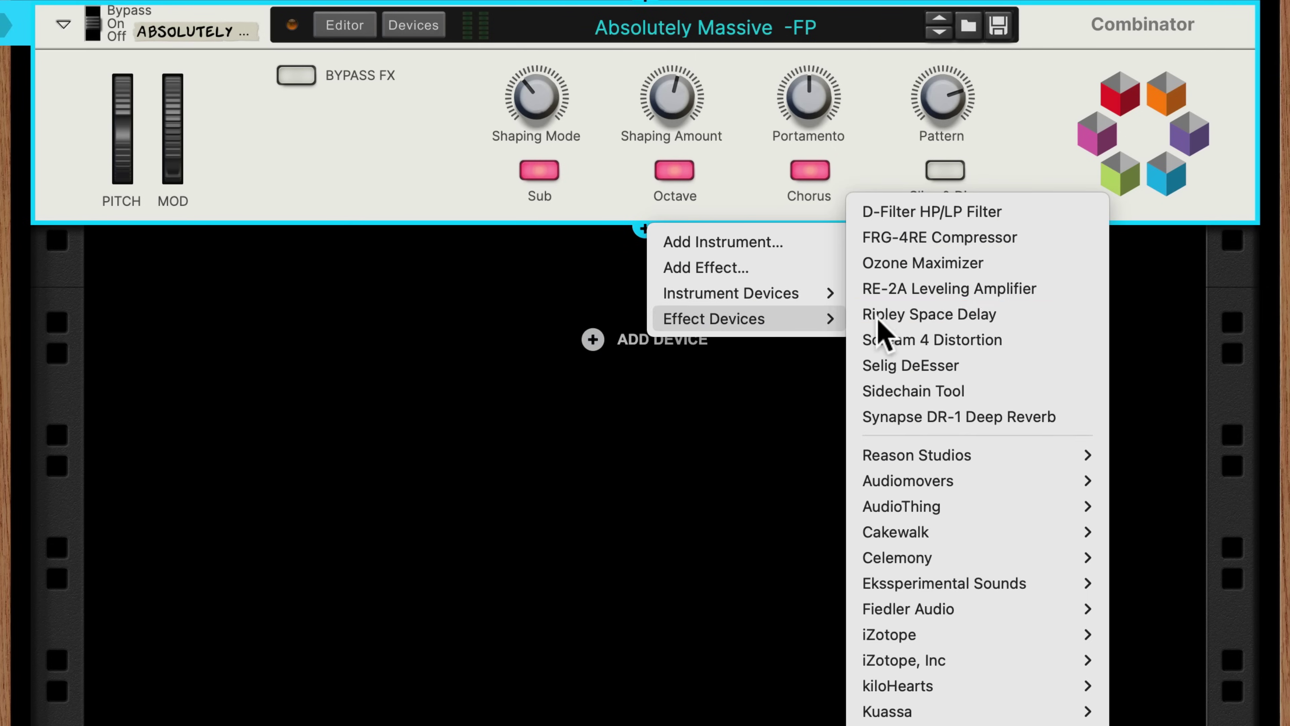
pyautogui.click(885, 318)
# Step: Automate the Ripley's Bypass/On/Off switch with a clip from bar 5 to bar 9 set to On
pyautogui.rightClick(441, 428)
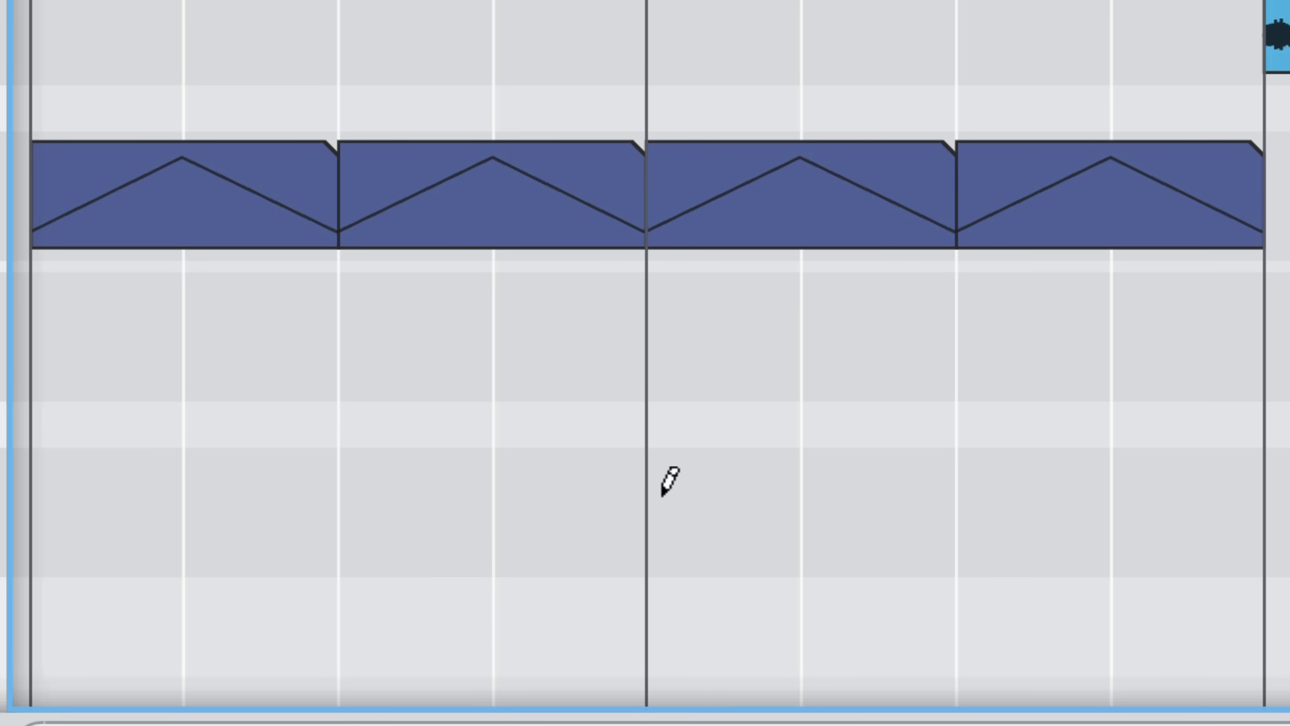
pyautogui.moveTo(662, 496); pyautogui.dragTo(1143, 497)
pyautogui.doubleClick(1046, 517)
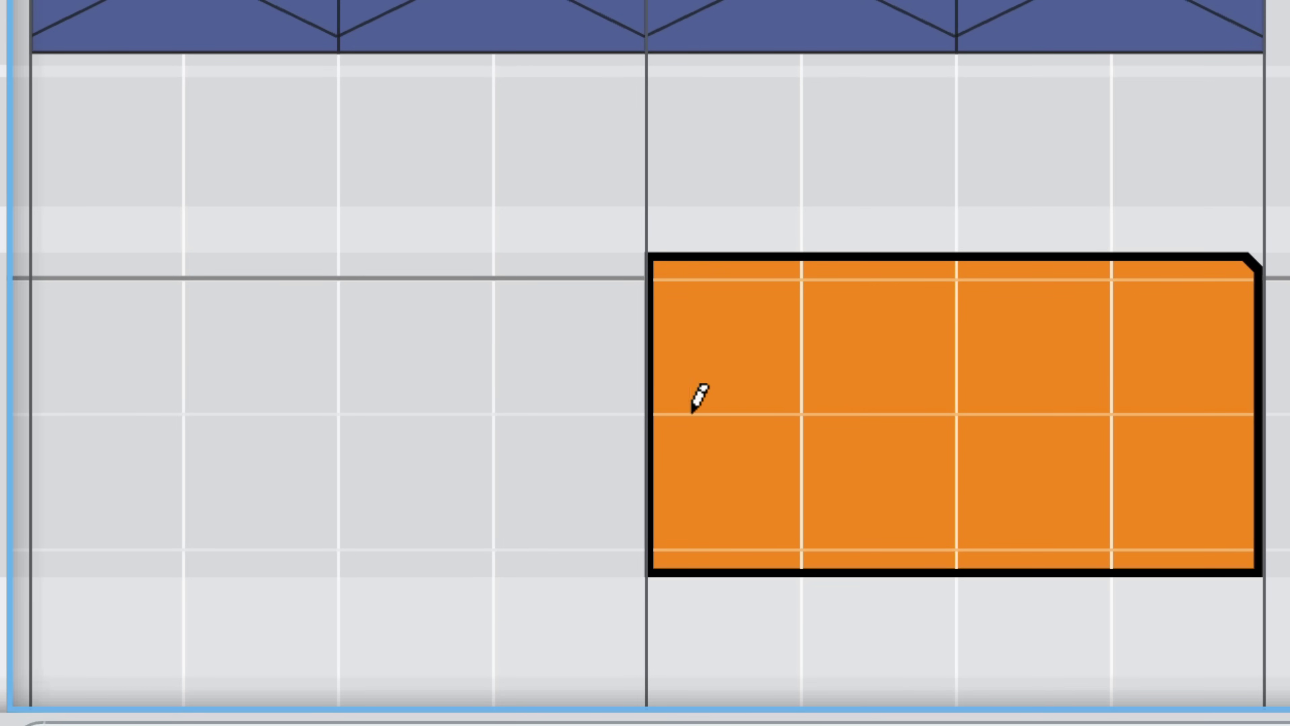
pyautogui.moveTo(642, 280); pyautogui.dragTo(647, 376)
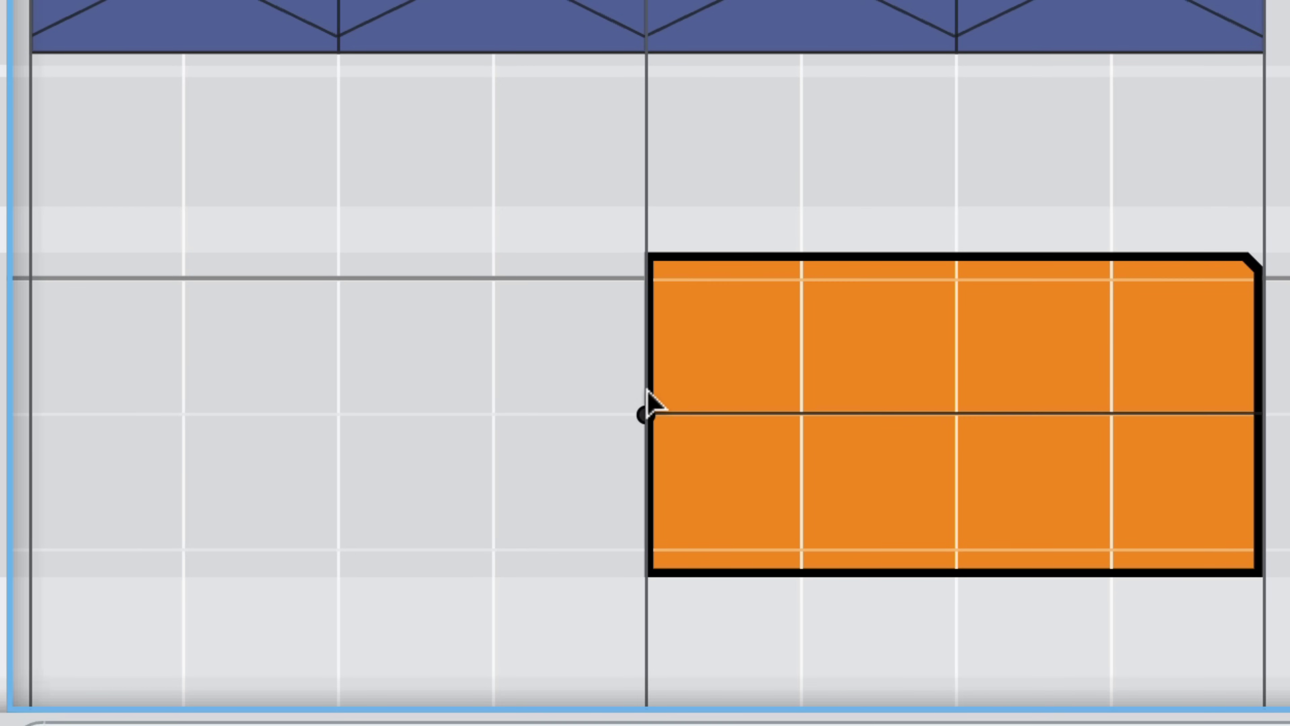
pyautogui.click(546, 198)
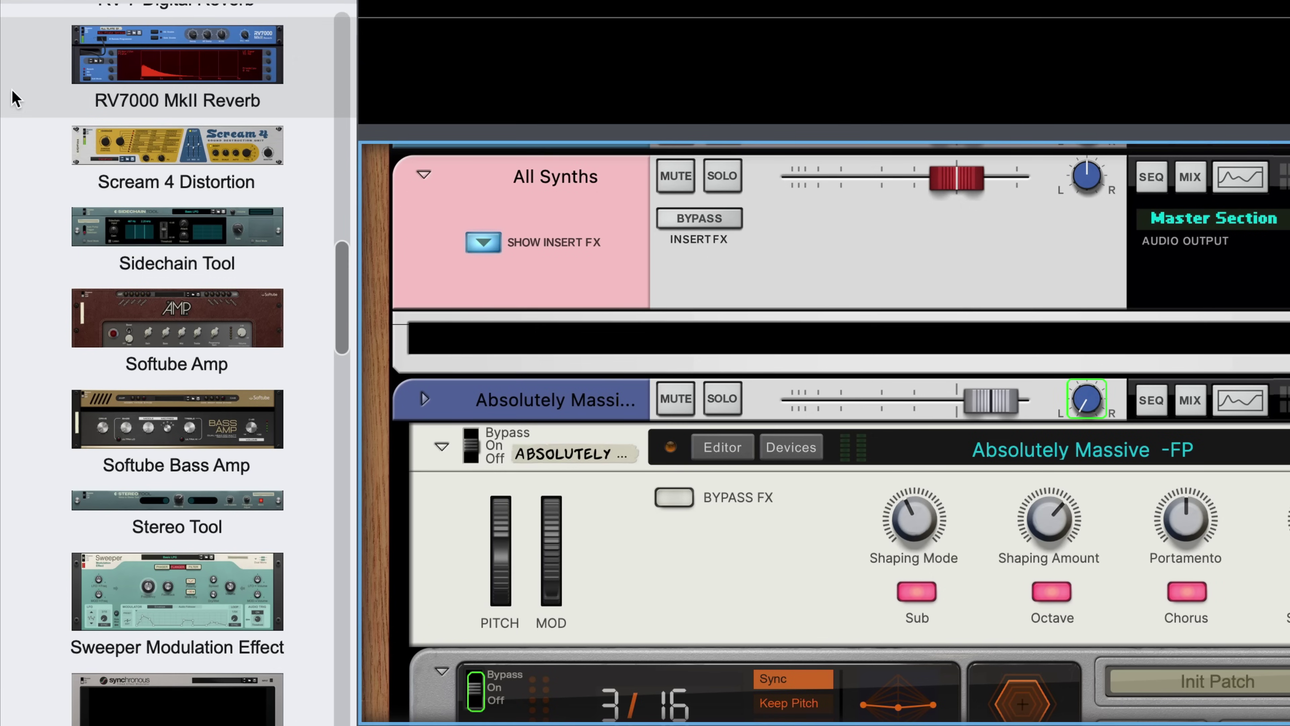
# Step: Insert a Sidechain Tool in the All Synths bus's insert effects and adjust its Rate
pyautogui.moveTo(176, 229); pyautogui.dragTo(605, 357)
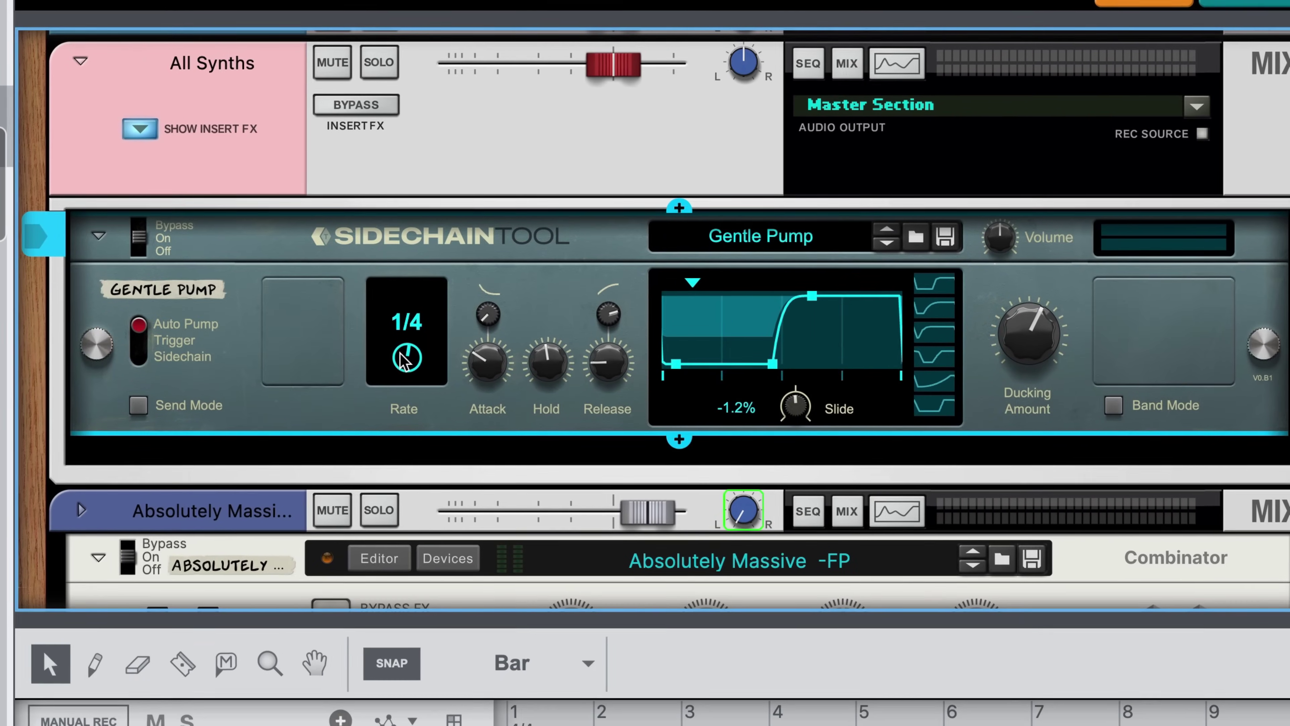
pyautogui.moveTo(403, 360); pyautogui.dragTo(405, 350)
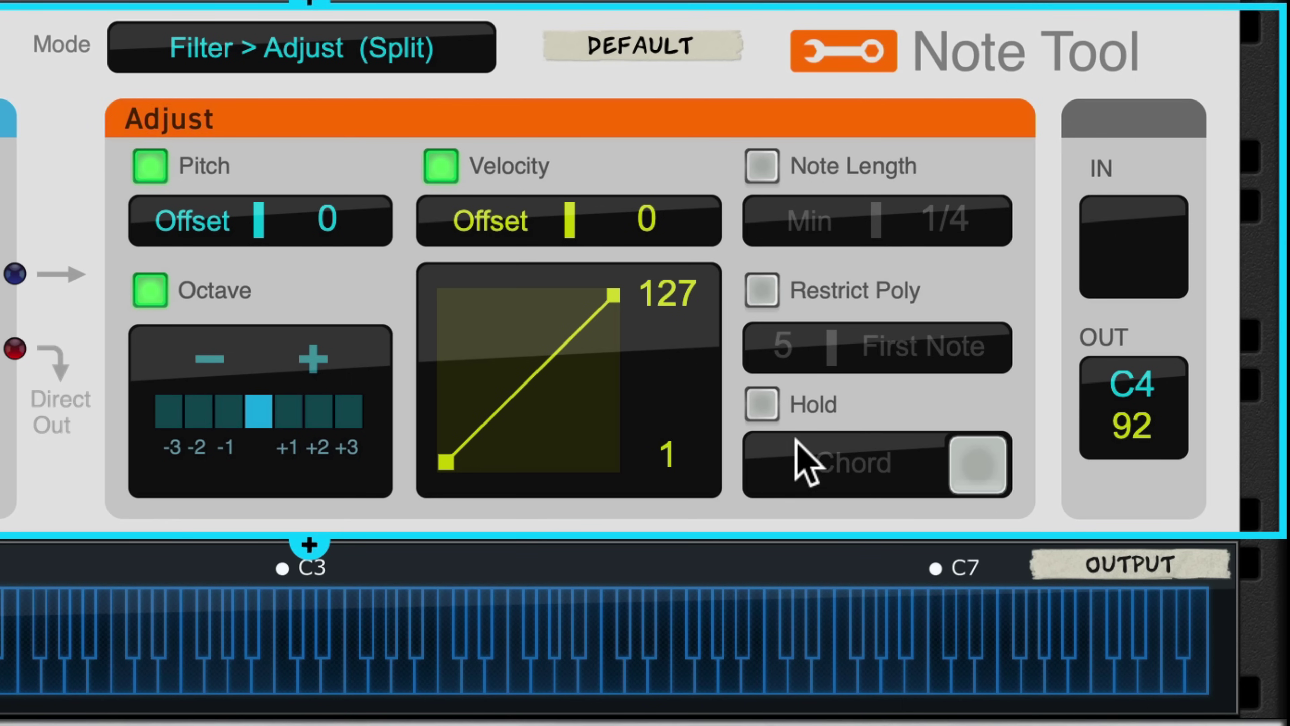
# Step: Turn on the Note Tool's Hold function in Chord (until last release) mode
pyautogui.click(808, 459)
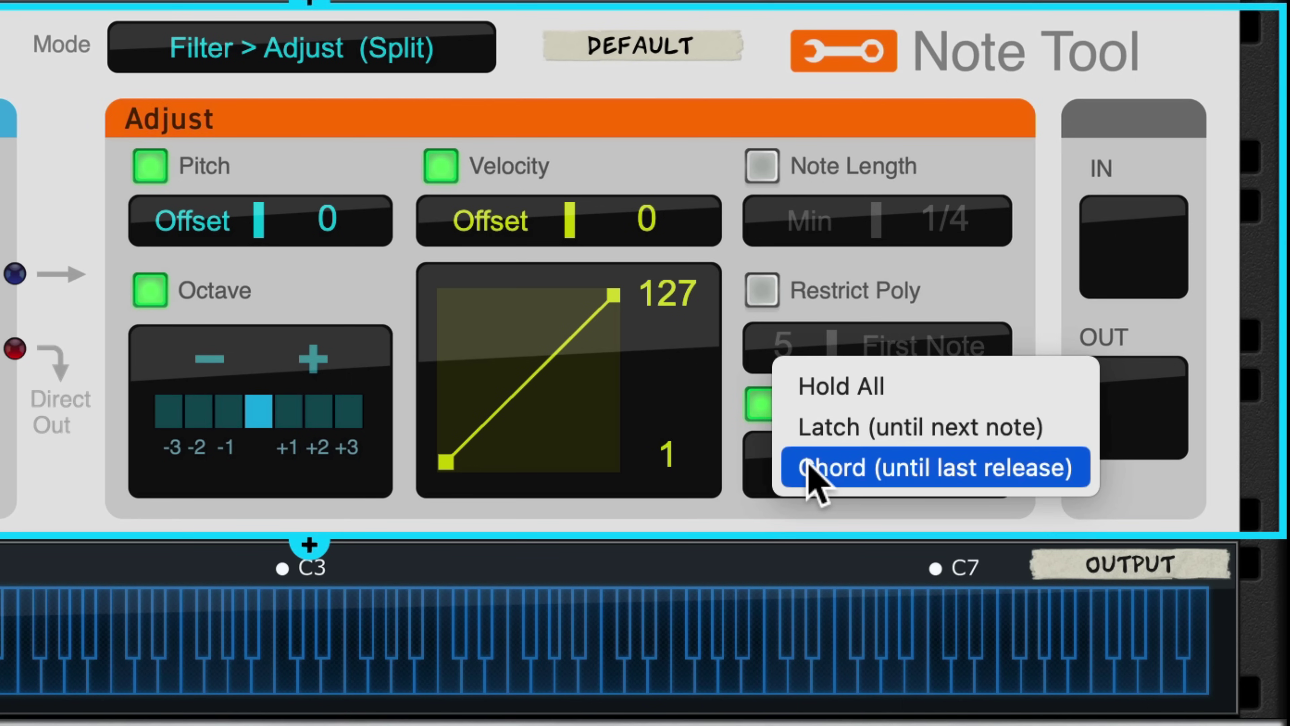
pyautogui.click(826, 491)
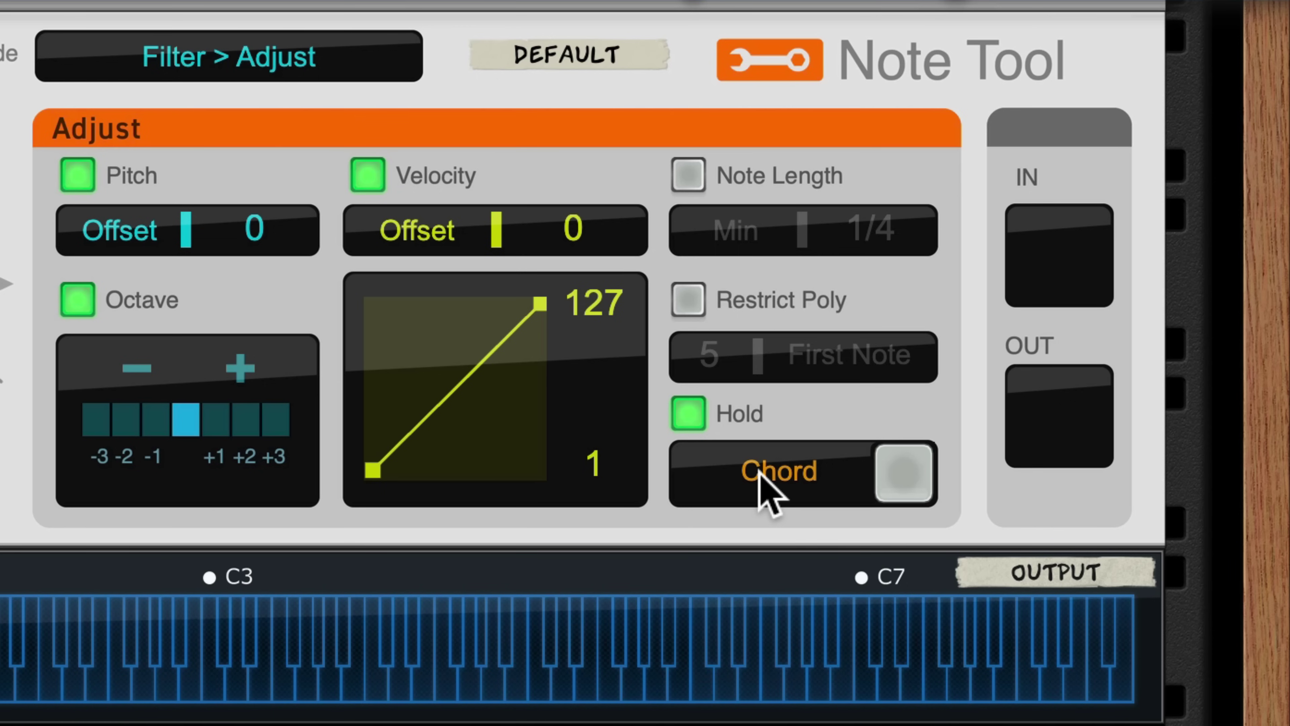
# Step: Switch the Note Tool's Hold mode to Latch (until next note) and clear the held note
pyautogui.click(760, 473)
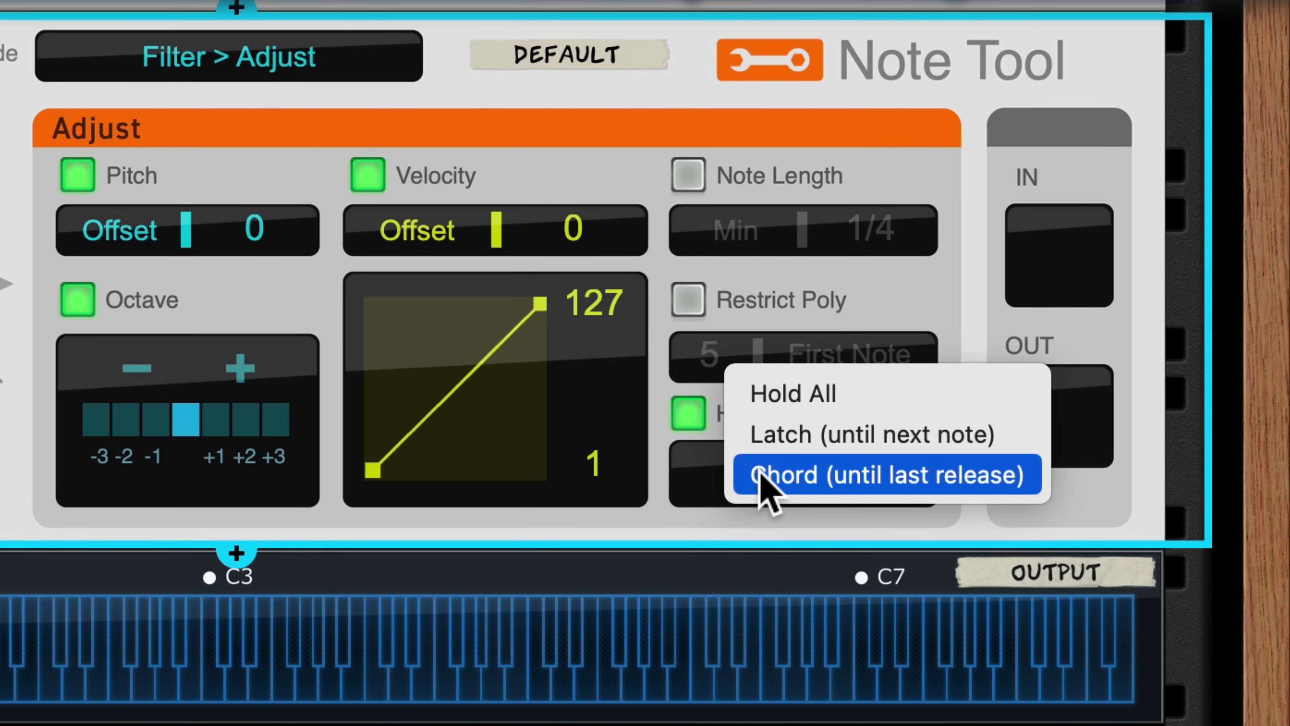
pyautogui.click(778, 439)
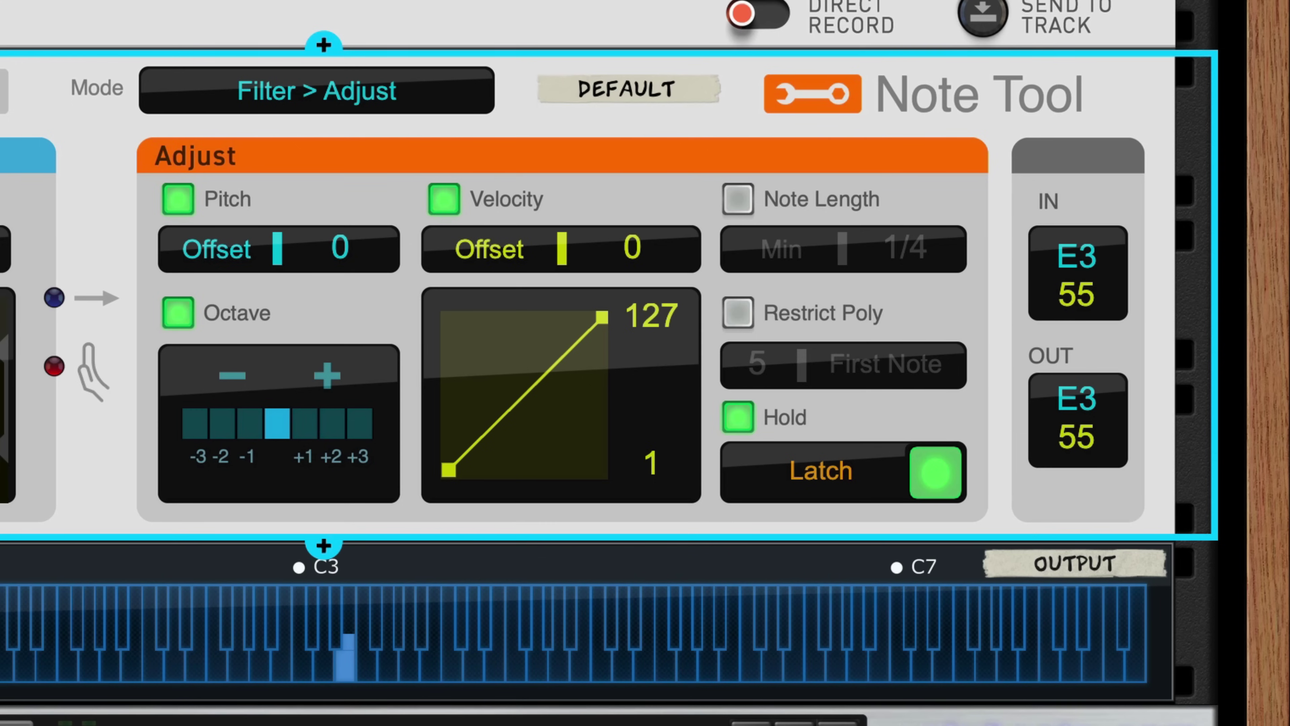
pyautogui.click(929, 474)
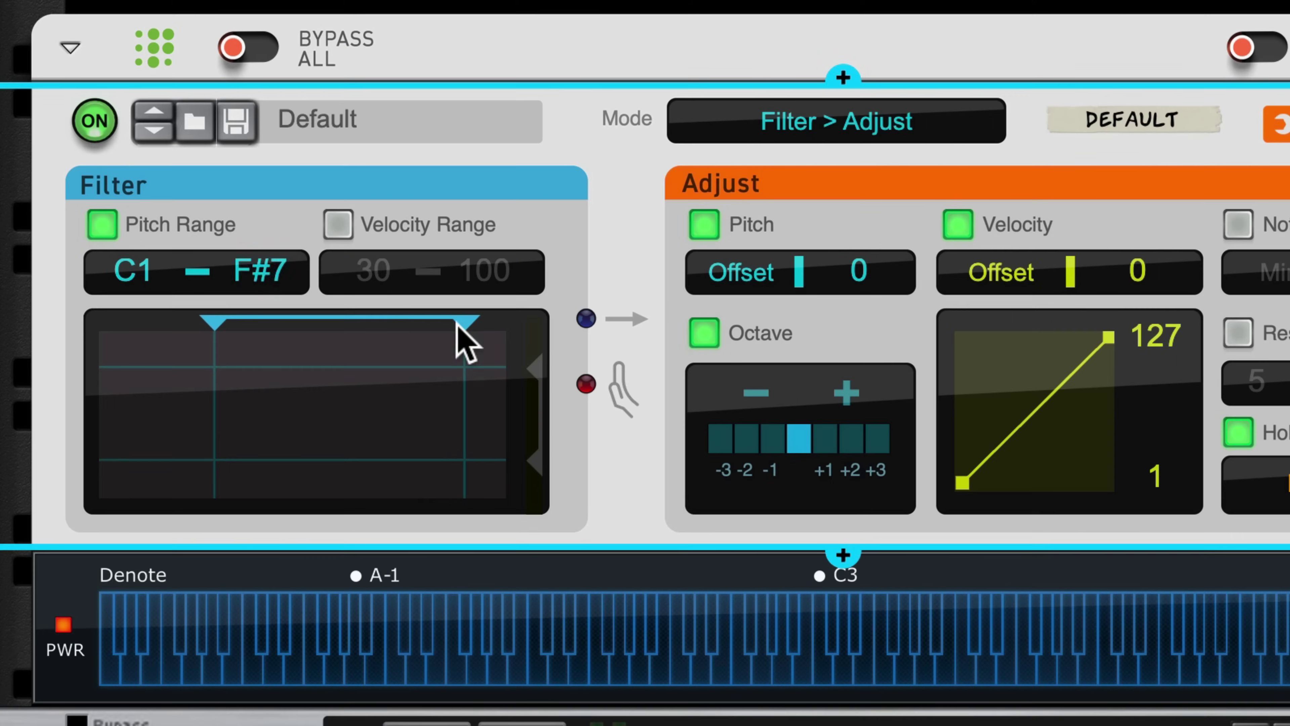
# Step: Lower the upper limit of the Note Tool's pitch range filter and change its routing Mode
pyautogui.moveTo(461, 338); pyautogui.dragTo(328, 344)
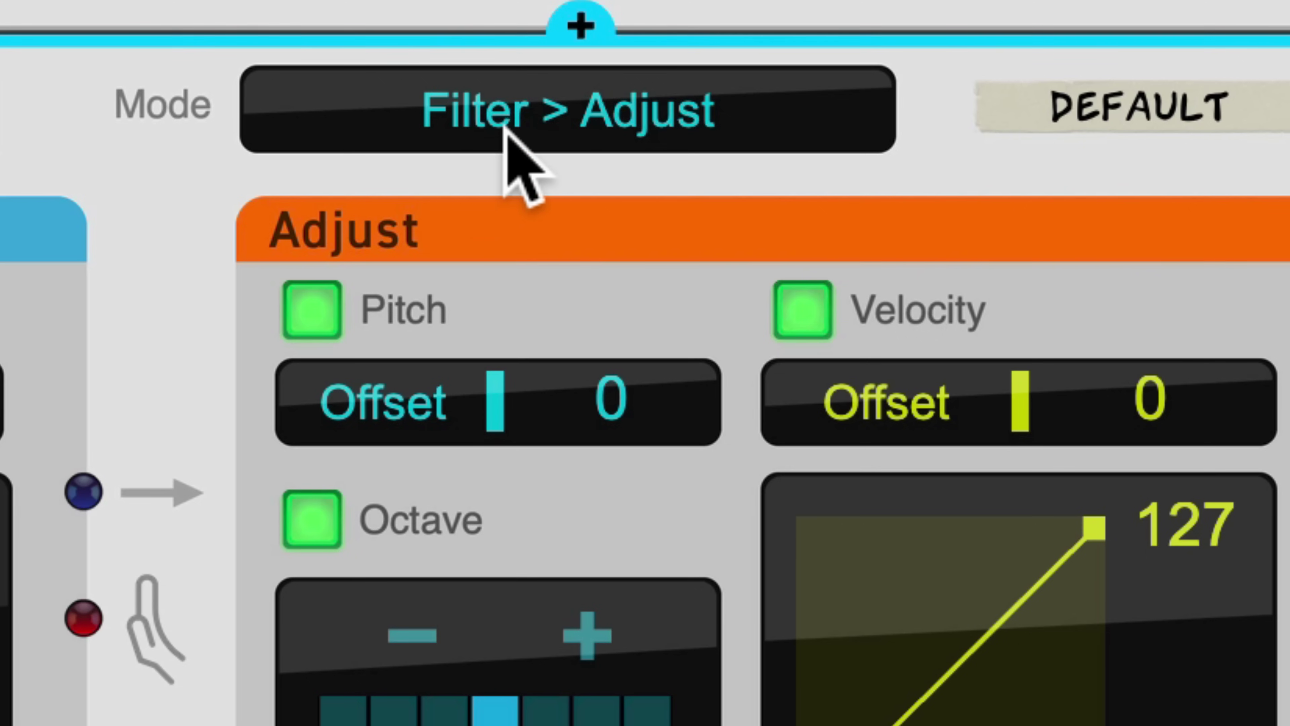
pyautogui.click(805, 130)
pyautogui.click(541, 238)
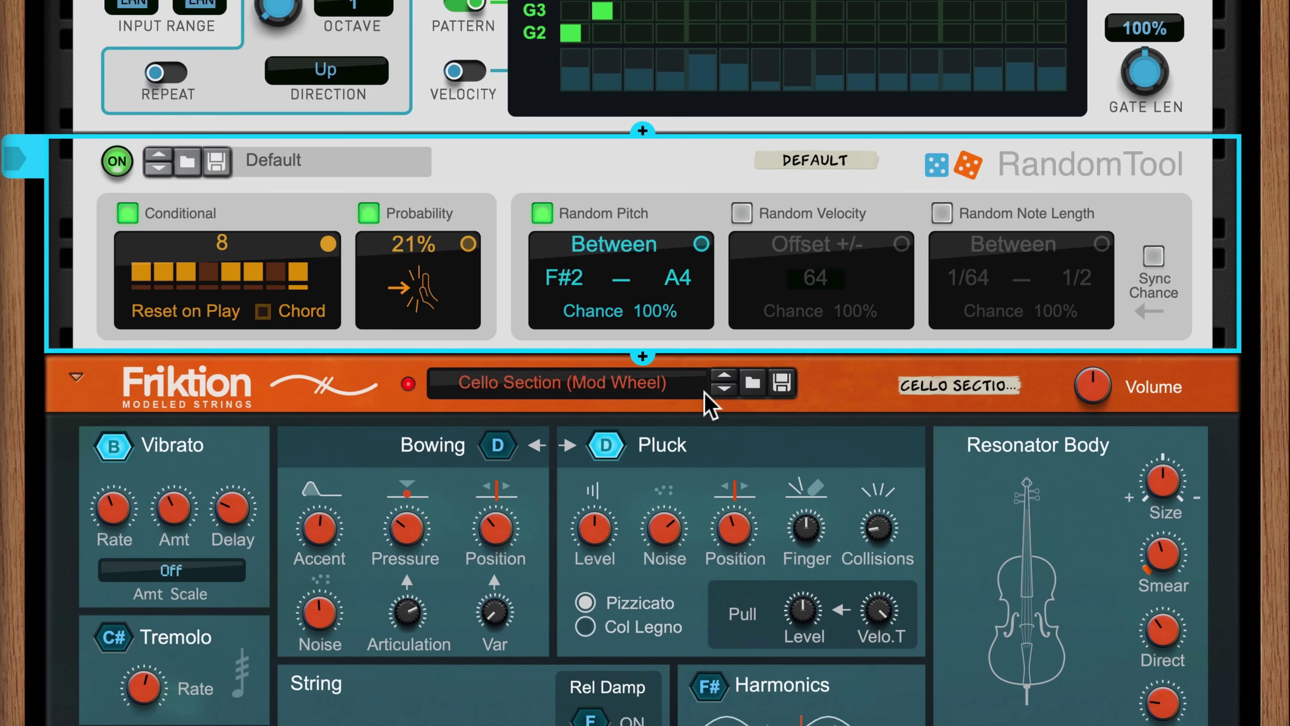
# Step: In the RandomTool, enable Random Velocity between 51 and 93 and Random Note Length with Set To 1/2
pyautogui.click(748, 219)
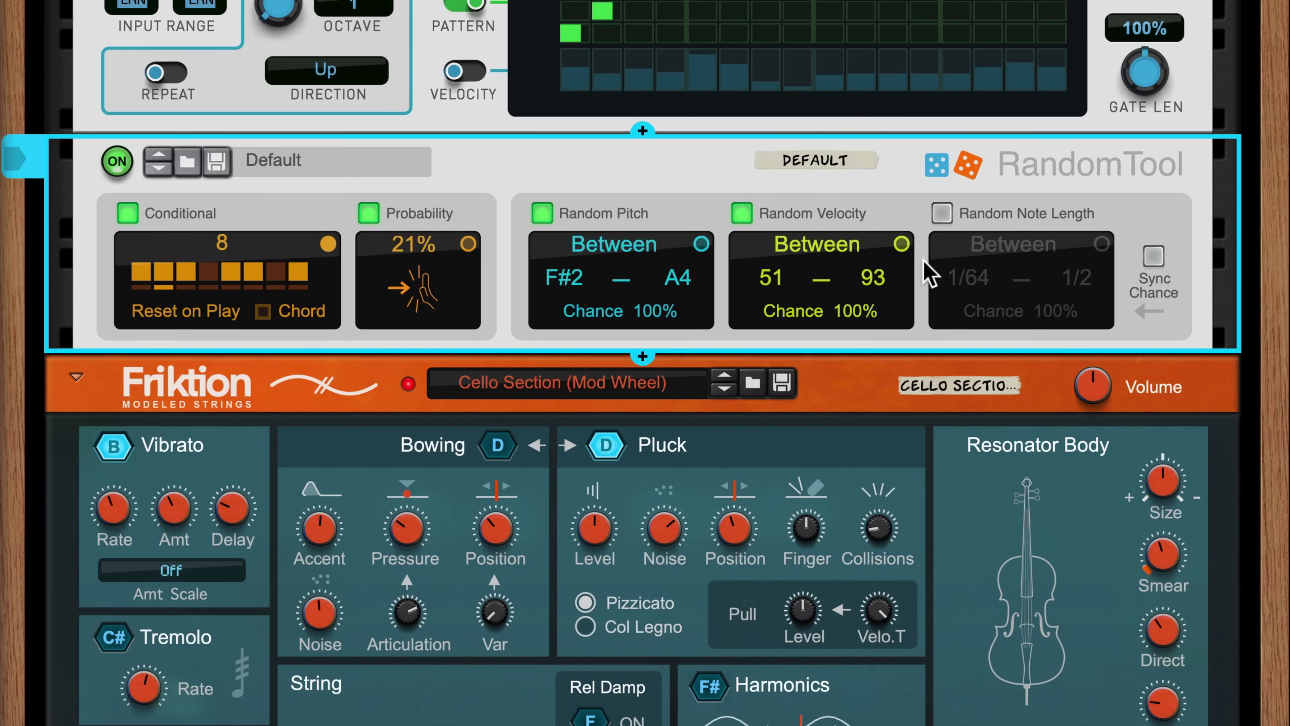
pyautogui.click(941, 218)
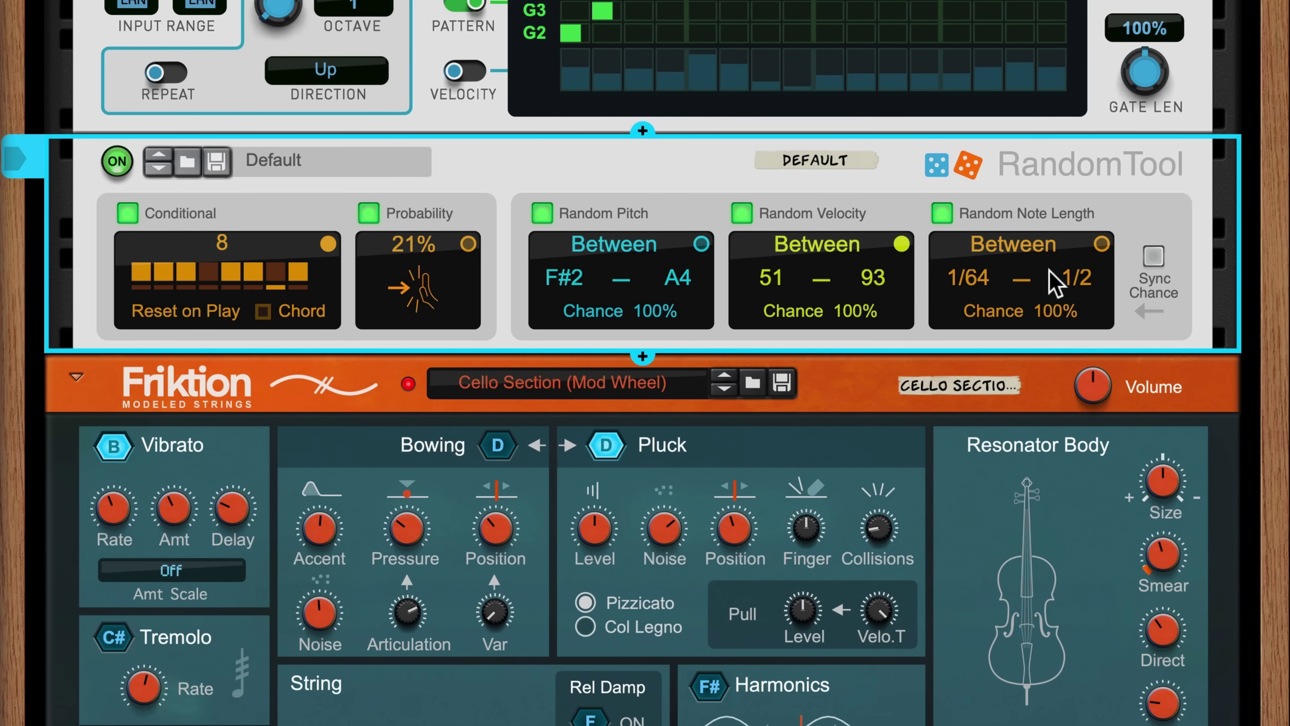
pyautogui.click(1023, 253)
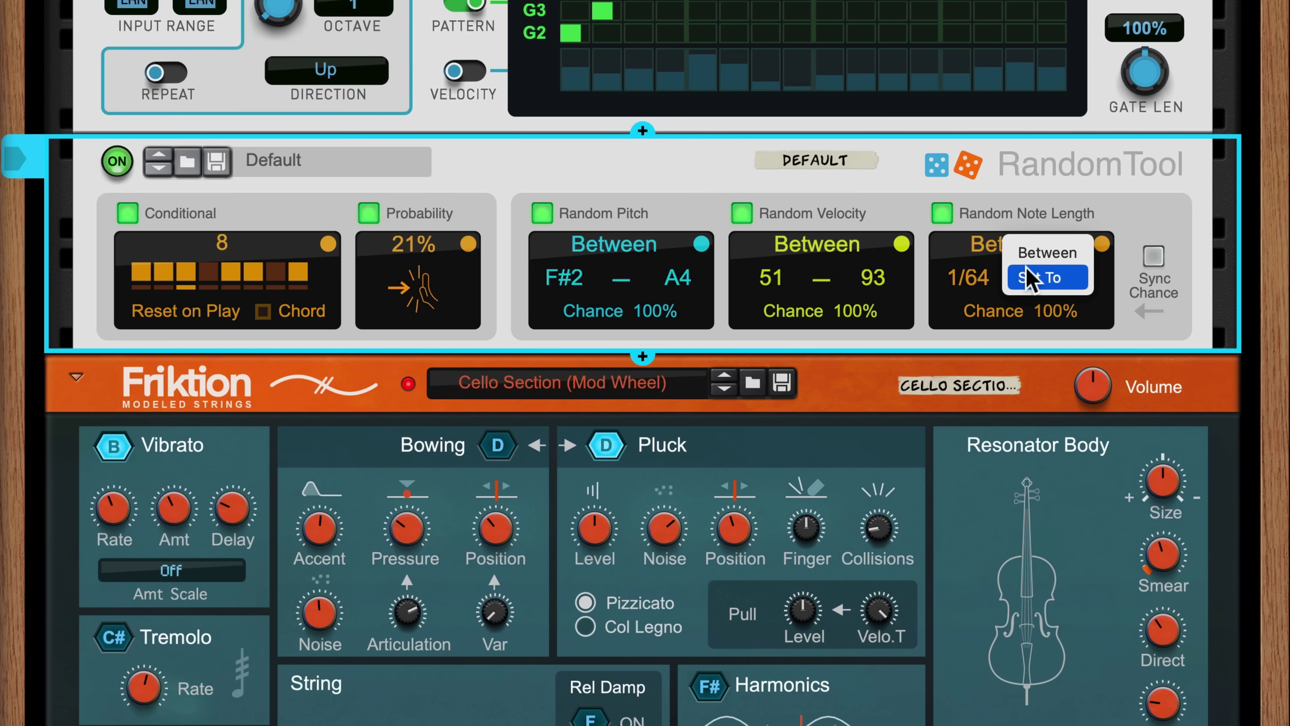
pyautogui.click(1021, 280)
pyautogui.click(1016, 288)
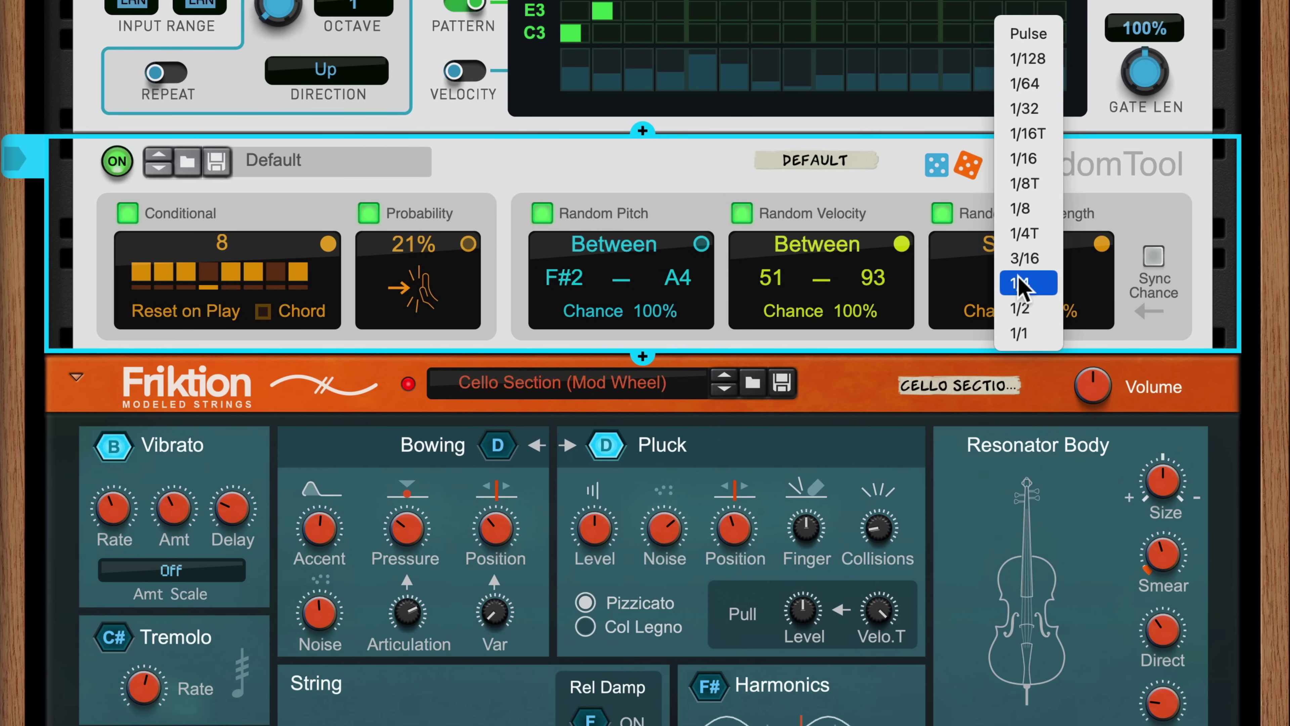
pyautogui.click(1019, 309)
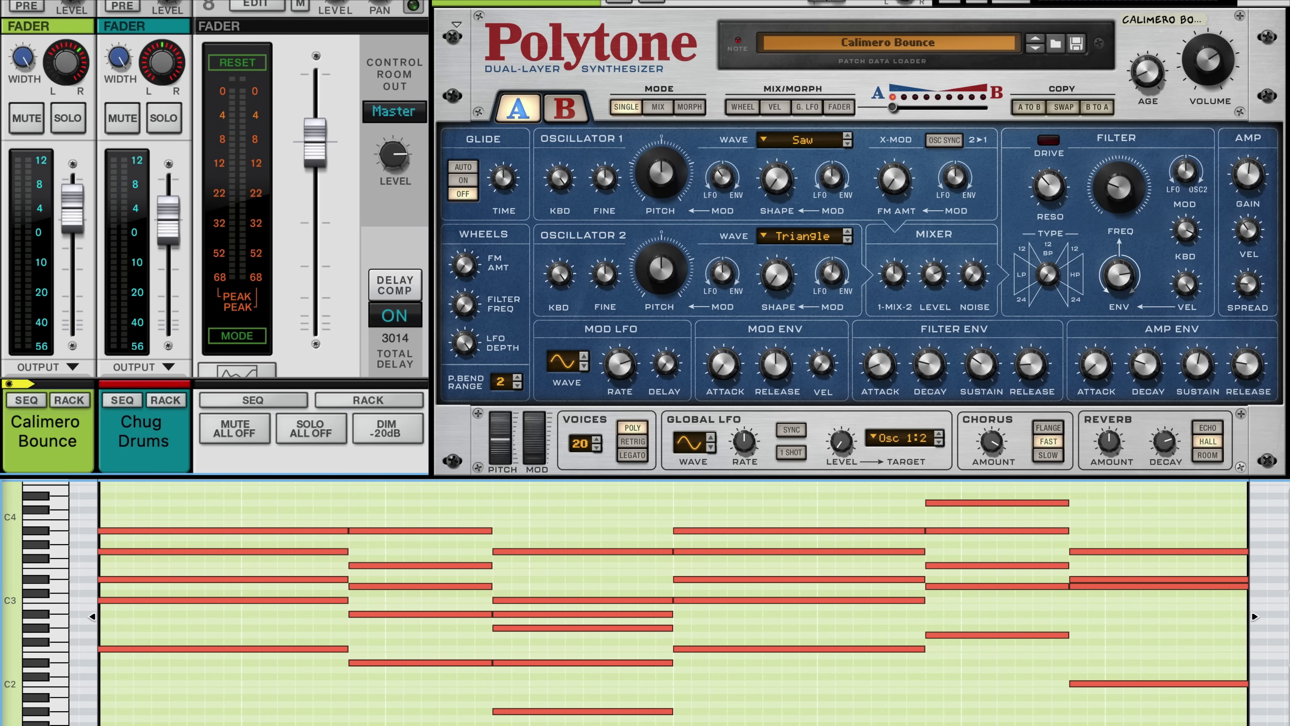
# Step: Chop the selected chord notes on the Calimero Bounce track to 1/8
pyautogui.press('space')
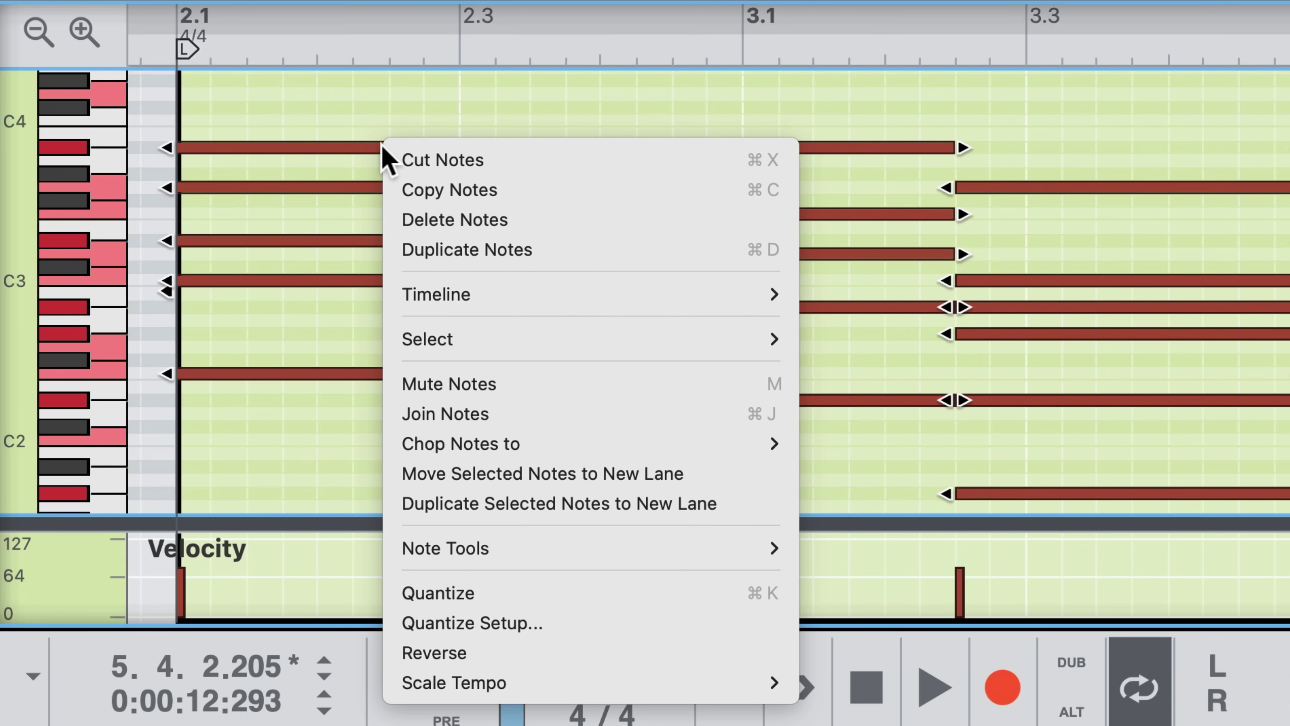
pyautogui.moveTo(490, 447)
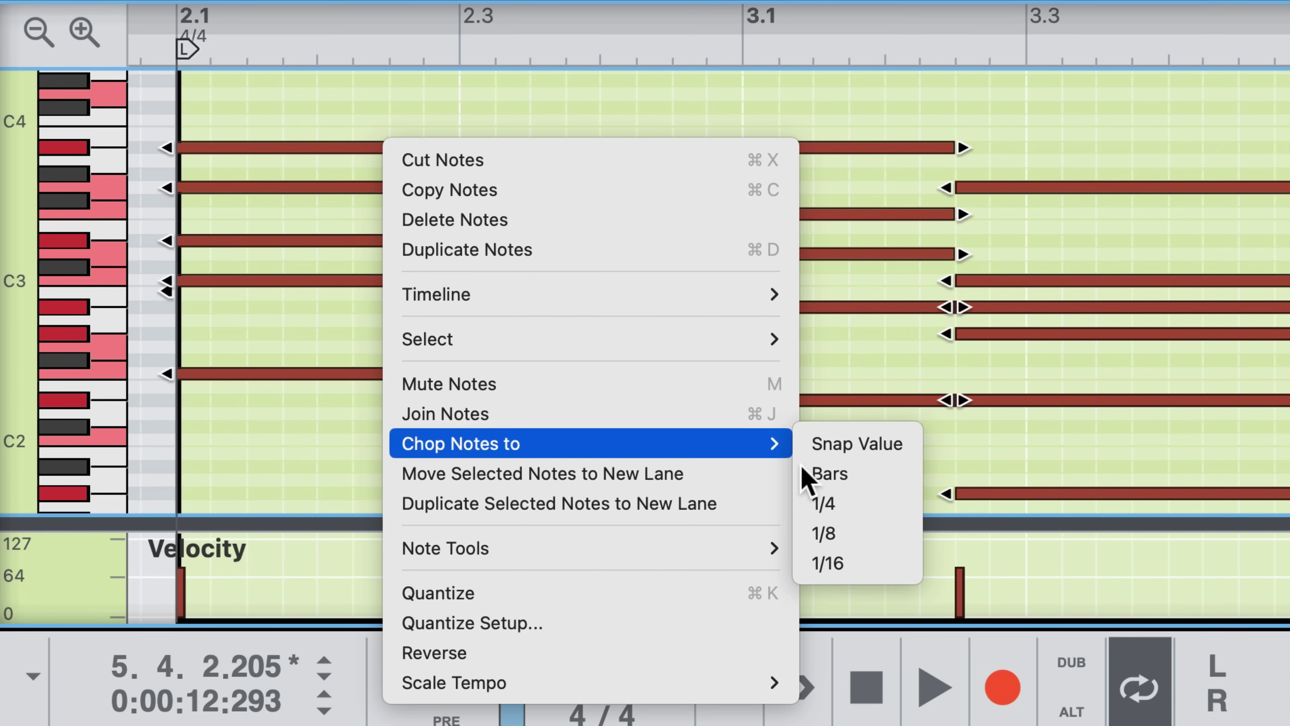
pyautogui.click(845, 531)
# Step: Make a velocity ramp from 10 to 100 across each chord's chopped notes and play the clip
pyautogui.moveTo(205, 450); pyautogui.dragTo(660, 121)
pyautogui.click(902, 574)
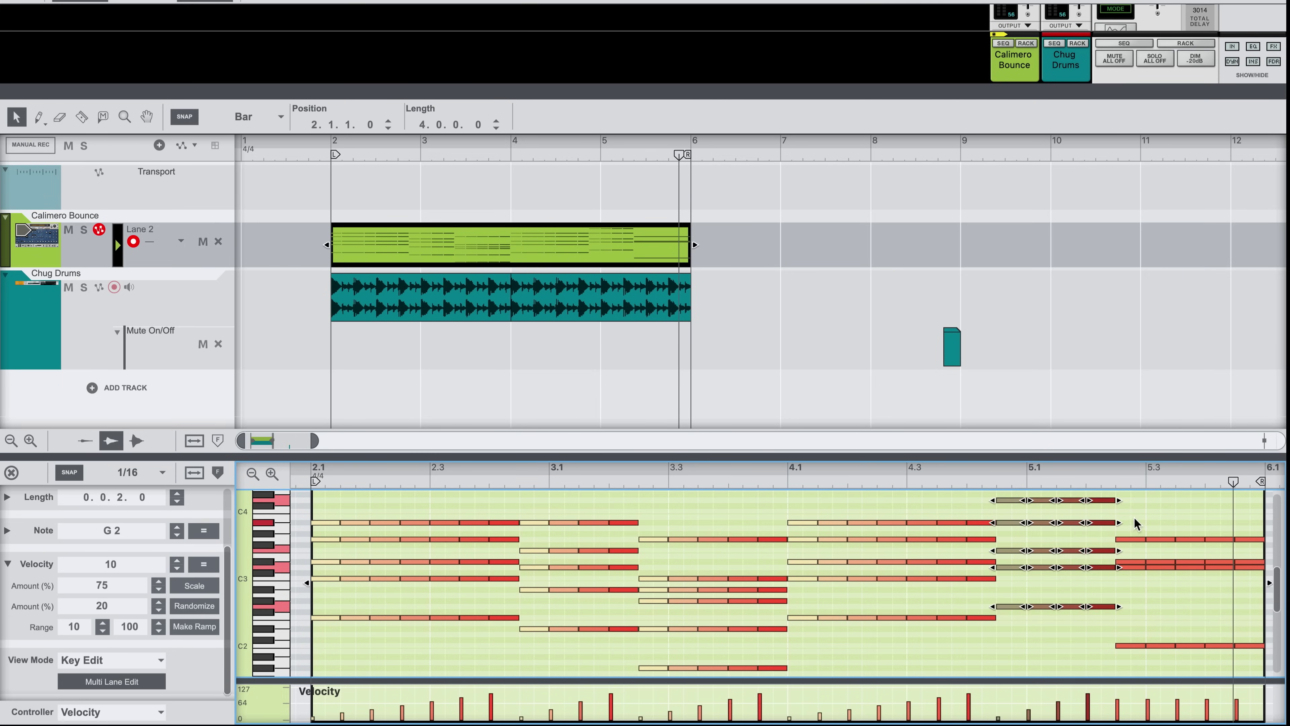
pyautogui.moveTo(1134, 515); pyautogui.dragTo(1195, 662)
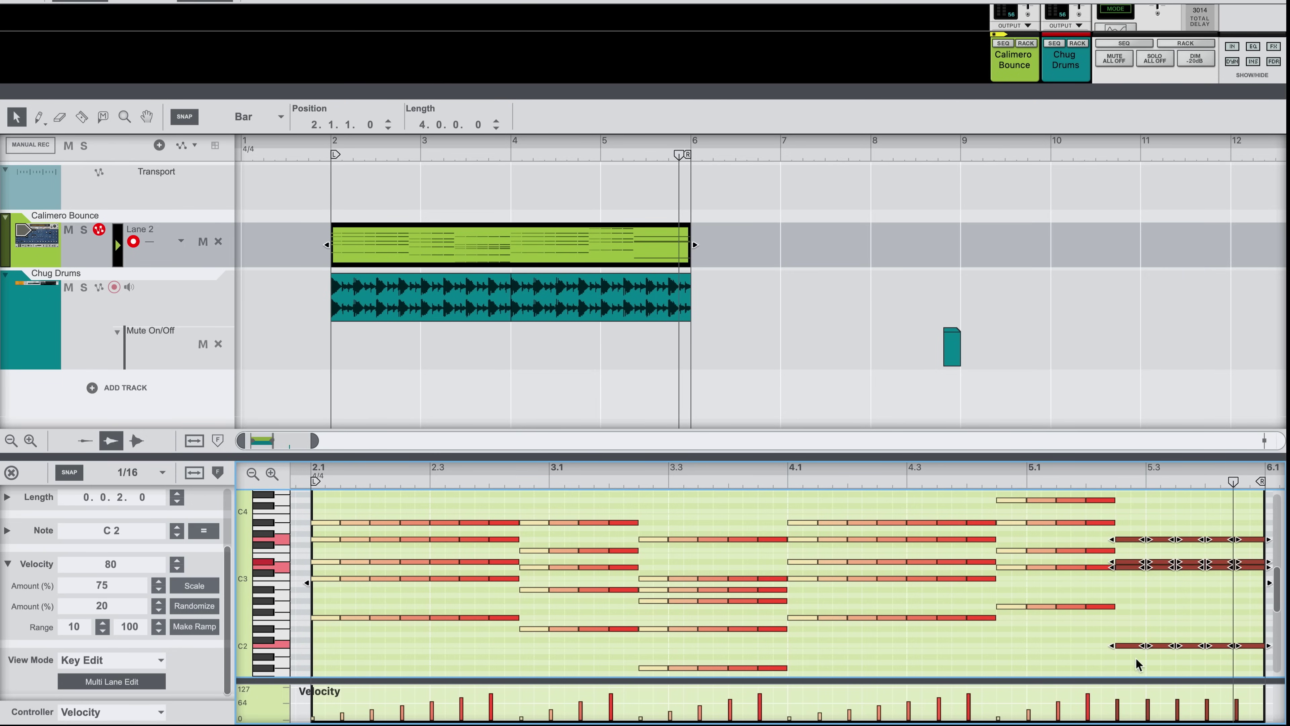
pyautogui.press('space')
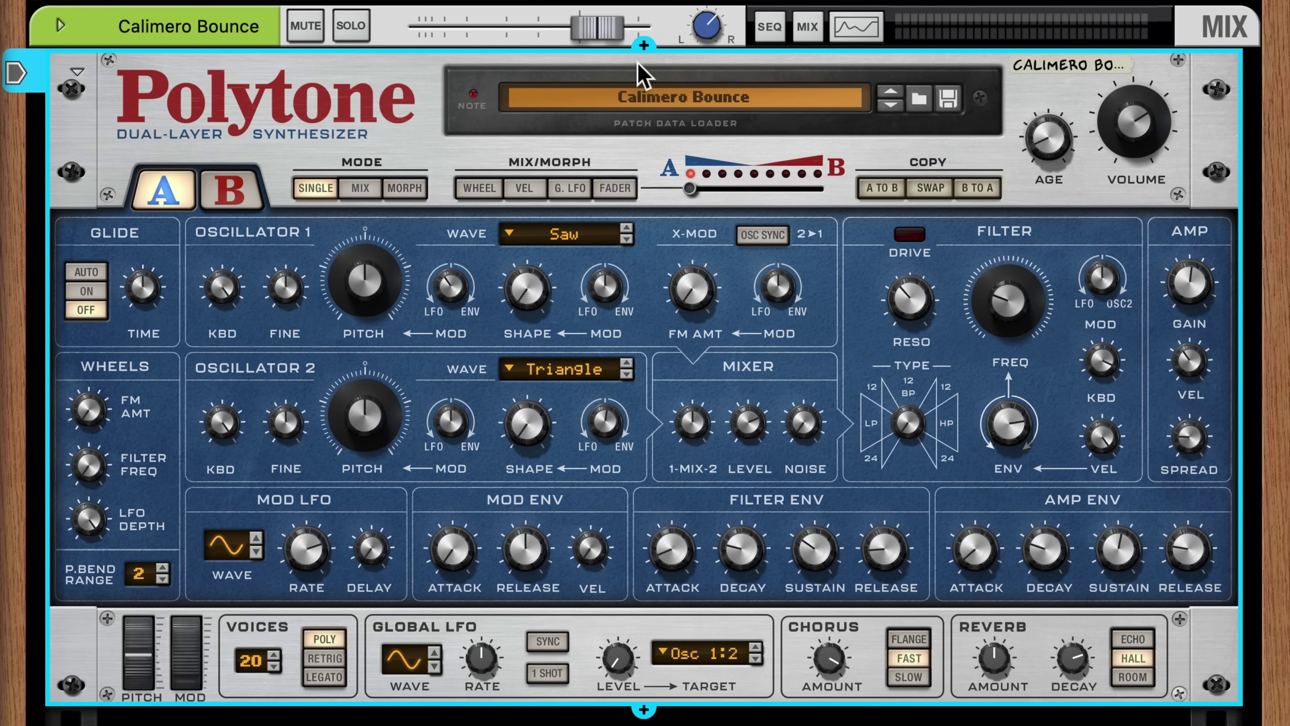
# Step: Add a Random Tool player to the Calimero Bounce Polytone, with a 7-step Conditional pattern and its Chord option off
pyautogui.click(641, 44)
pyautogui.moveTo(747, 86)
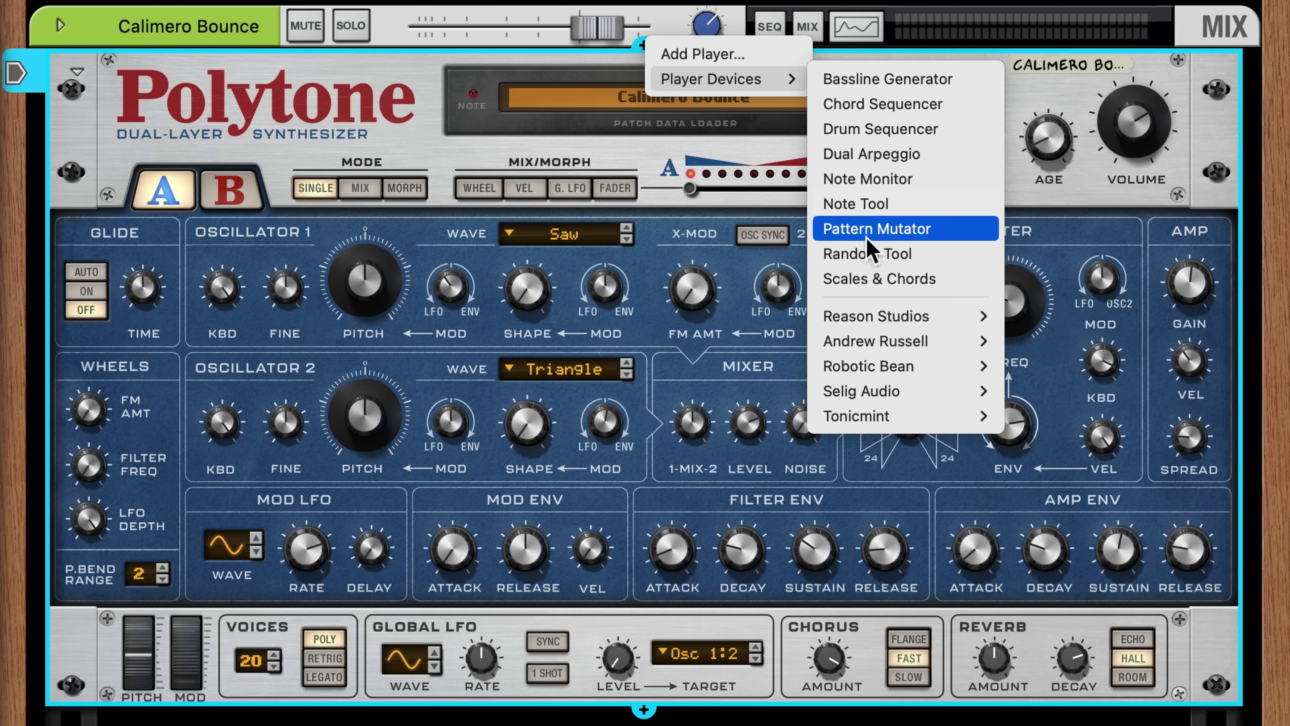
pyautogui.click(868, 250)
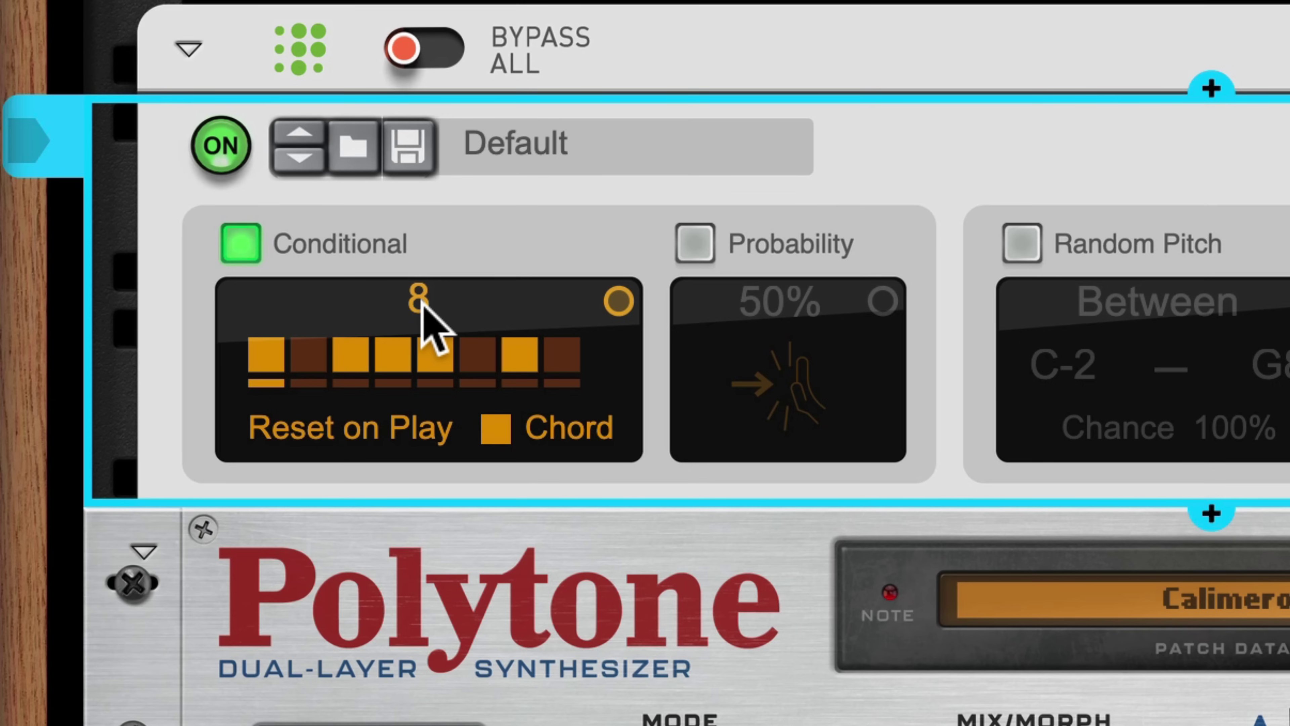
pyautogui.moveTo(211, 243); pyautogui.dragTo(212, 249)
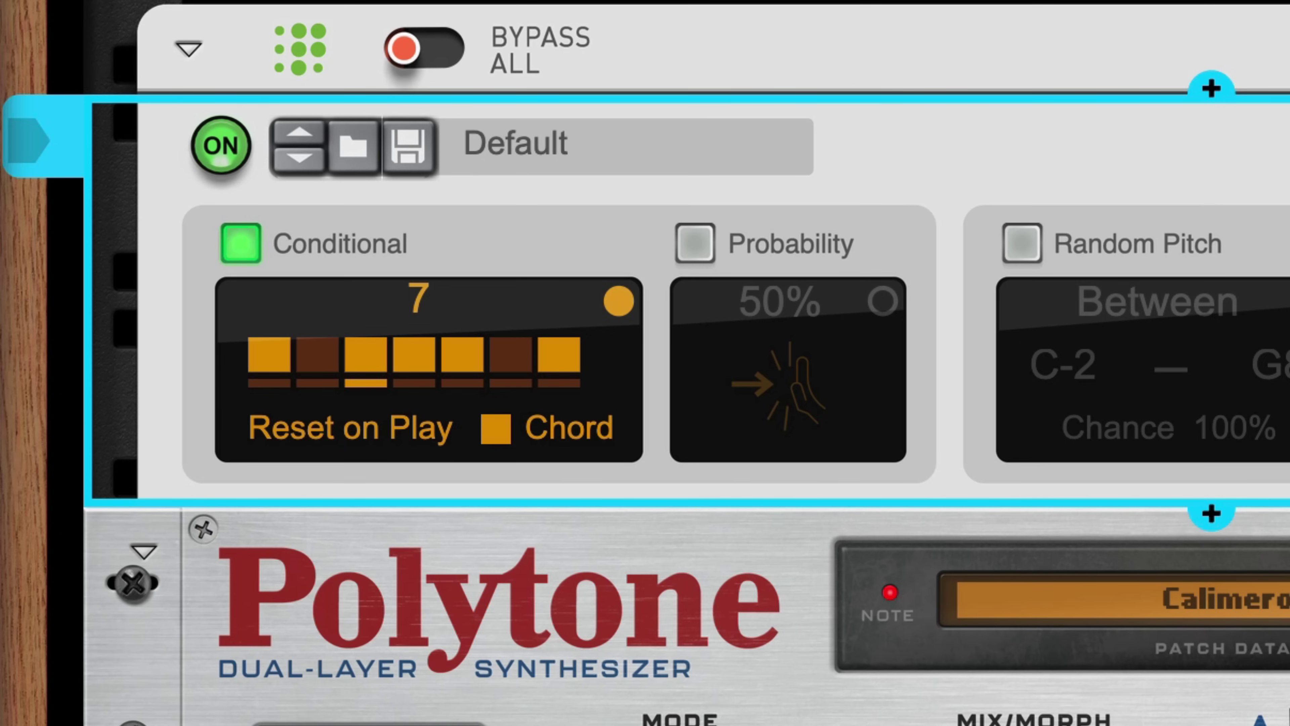
pyautogui.click(495, 428)
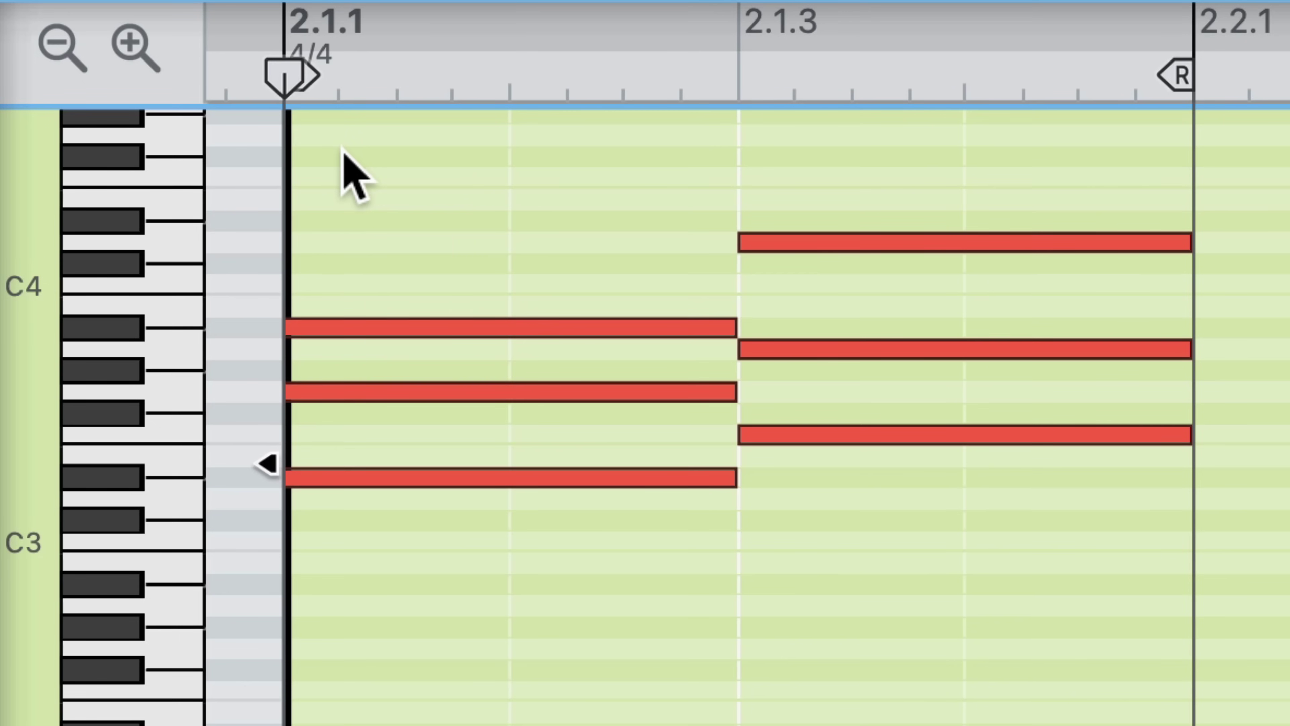
# Step: Select the three notes of the first chord, starting at 2.1.1, in the note editor
pyautogui.moveTo(342, 148); pyautogui.dragTo(681, 564)
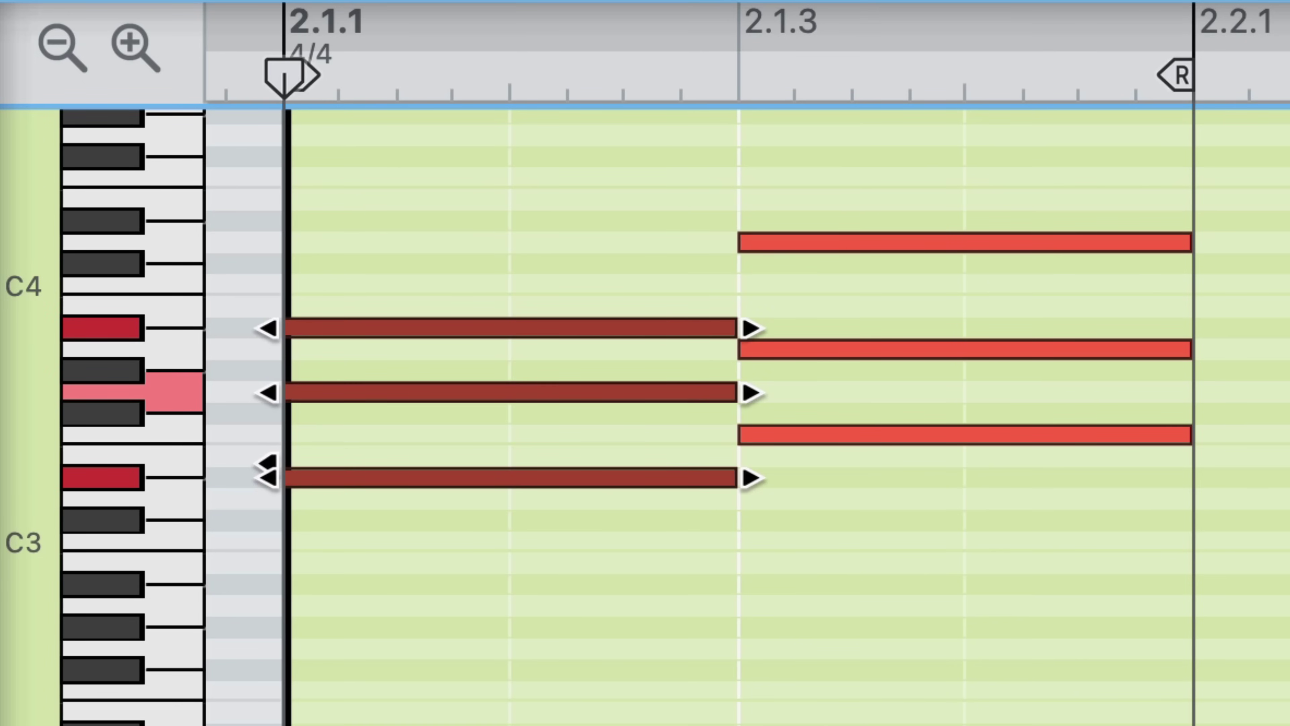
pyautogui.click(639, 692)
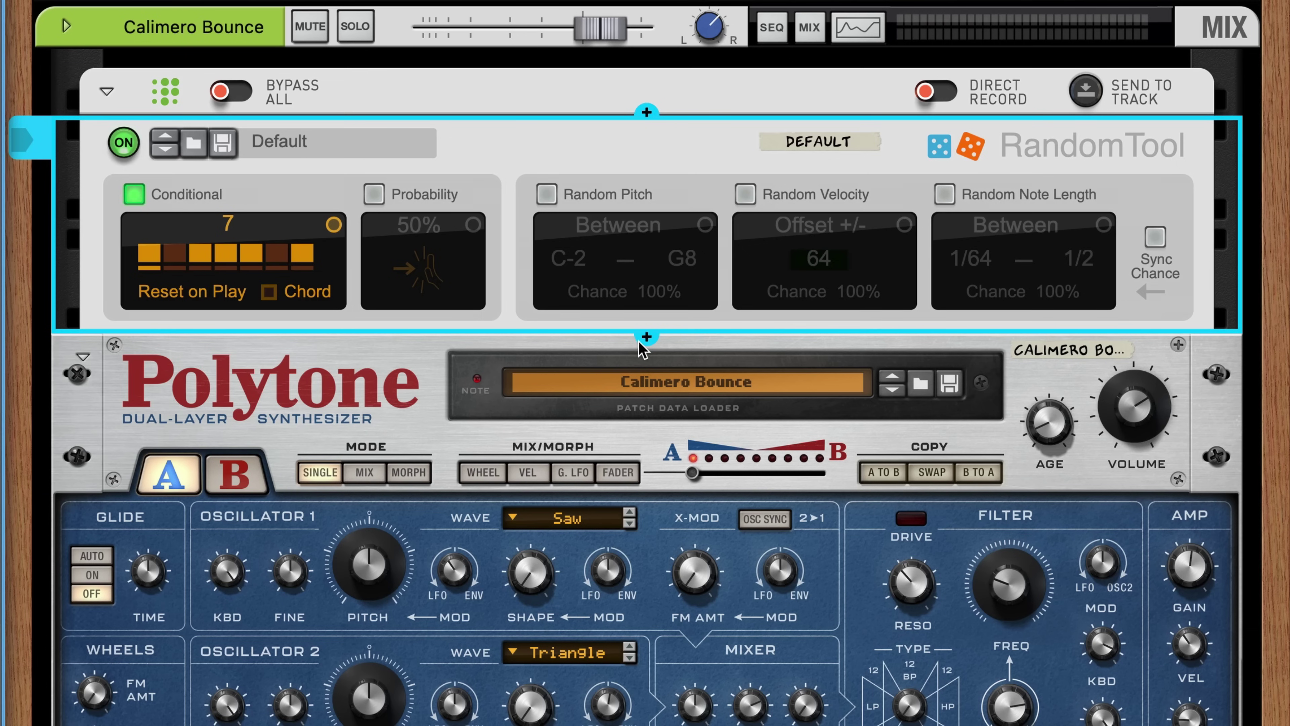
# Step: Add a second Random Tool below the first, with an 8-step Conditional pattern skipping steps 4 and 7, and play it
pyautogui.click(645, 337)
pyautogui.moveTo(676, 376)
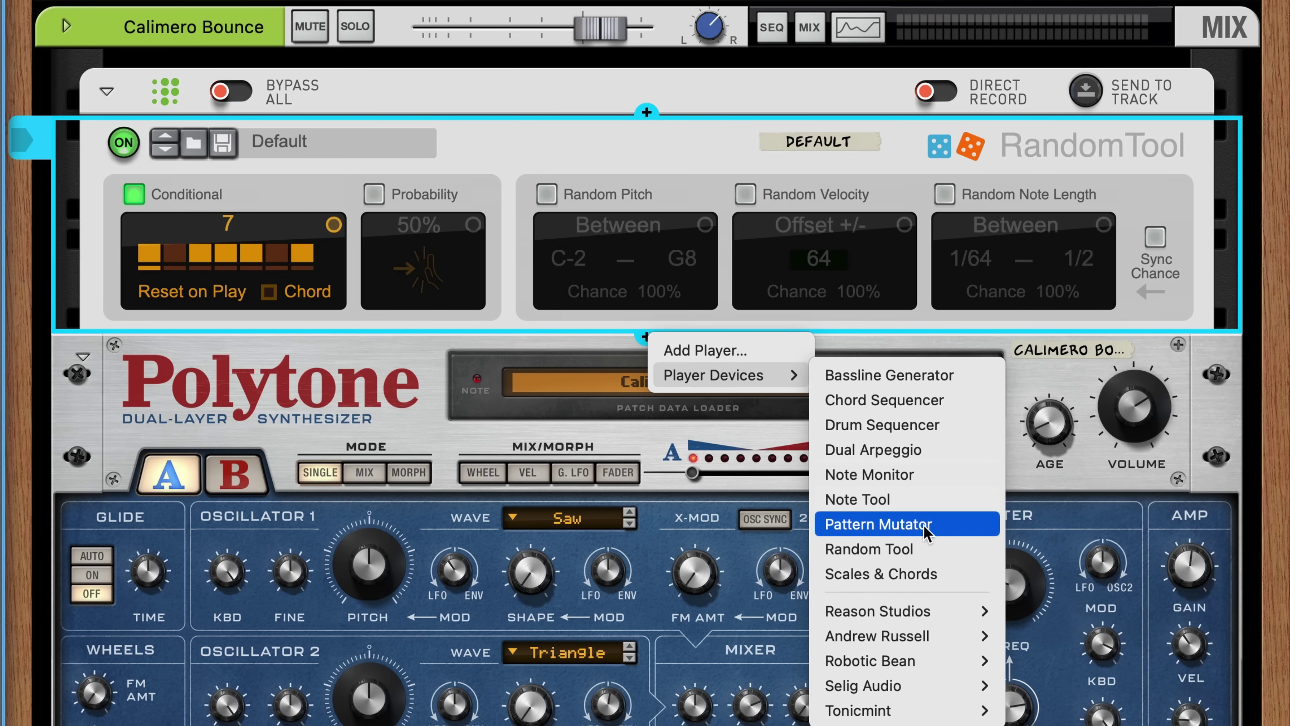
pyautogui.click(916, 548)
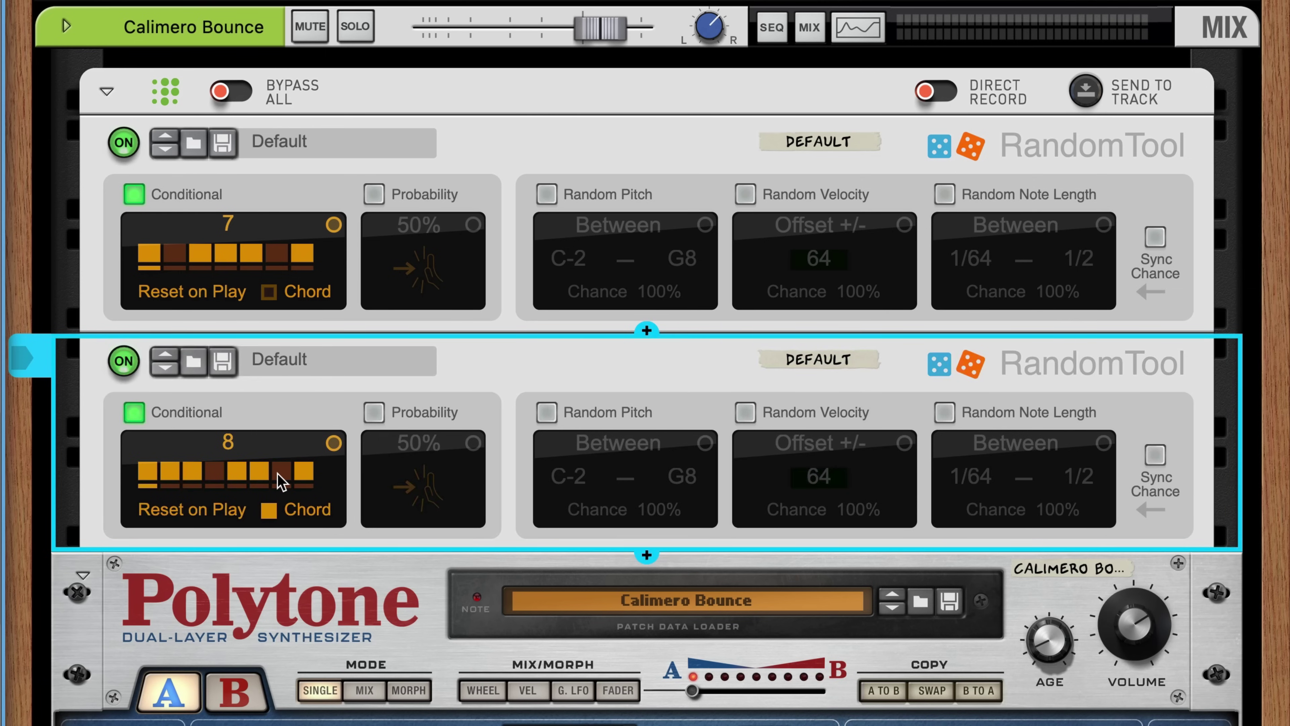
pyautogui.press('space')
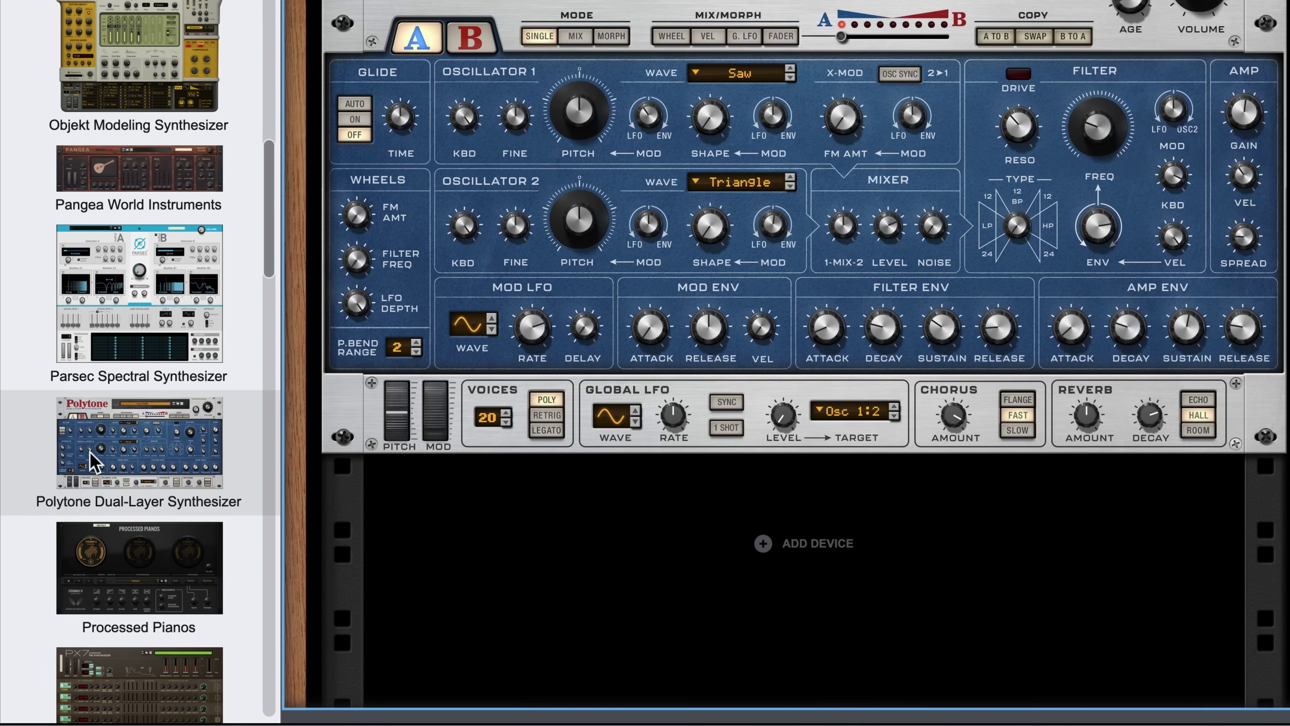
# Step: Add a second Polytone Dual-Layer Synthesizer to the rack and set the Gain Tool between the synths to Mix mode
pyautogui.moveTo(95, 453); pyautogui.dragTo(352, 553)
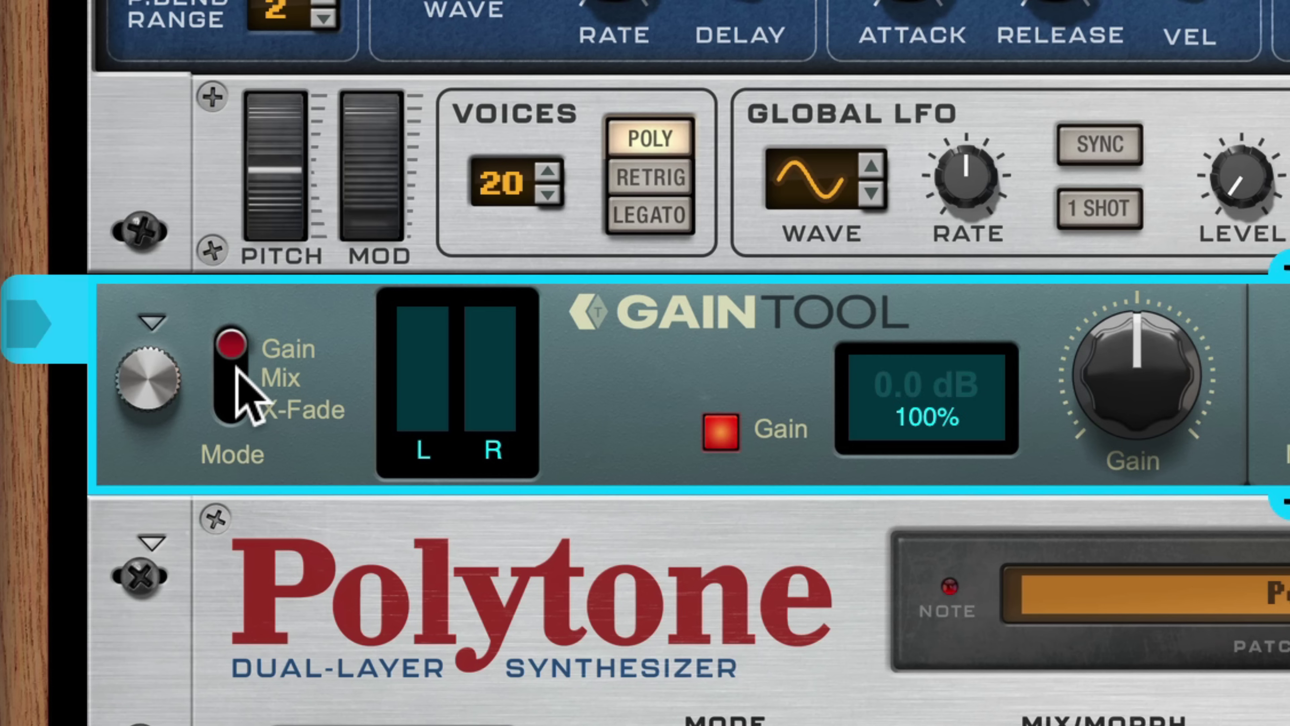
pyautogui.click(239, 374)
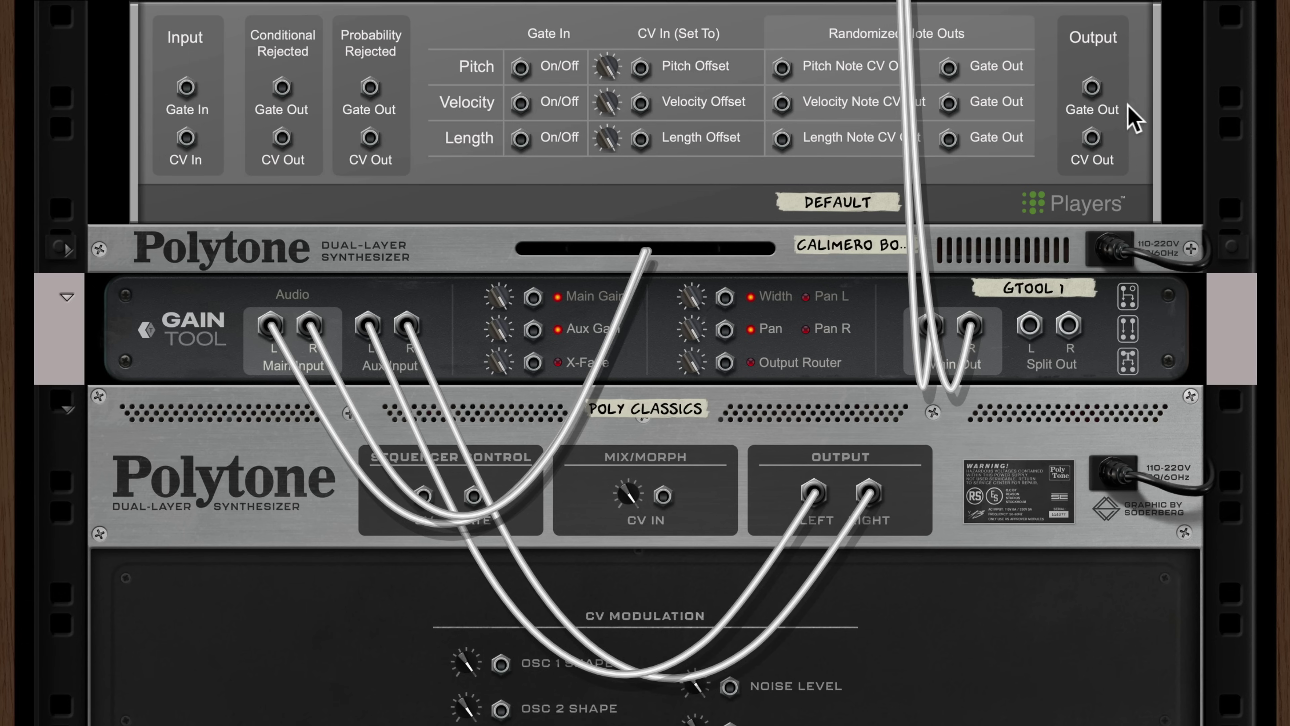
# Step: Connect the RandomTool's output Gate Out and CV Out to the Poly Classics Polytone's Sequencer Control Gate and CV inputs
pyautogui.click(1011, 177)
pyautogui.moveTo(1011, 177); pyautogui.dragTo(473, 497)
pyautogui.moveTo(1093, 137); pyautogui.dragTo(426, 497)
# Step: Add a Note Tool to the Poly Classics Polytone and reroute the gate and CV cables to its Gate In and CV In
pyautogui.click(644, 381)
pyautogui.moveTo(667, 416)
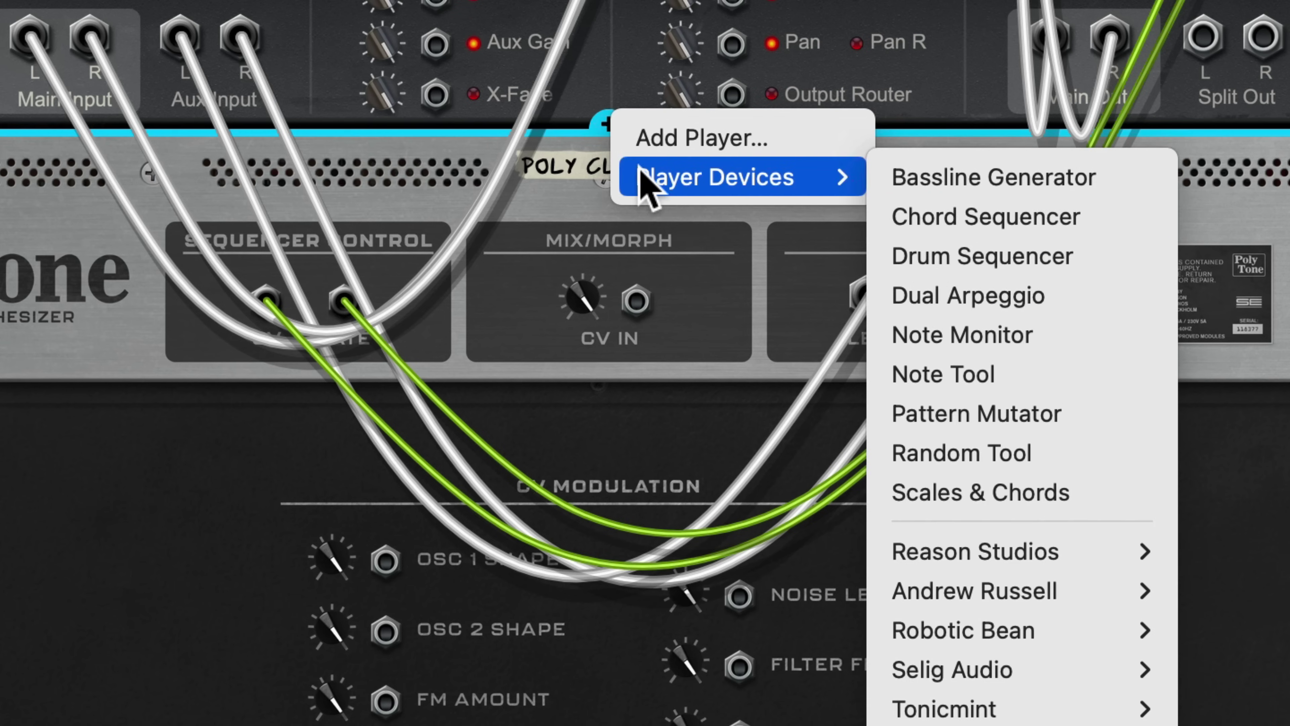
pyautogui.click(894, 374)
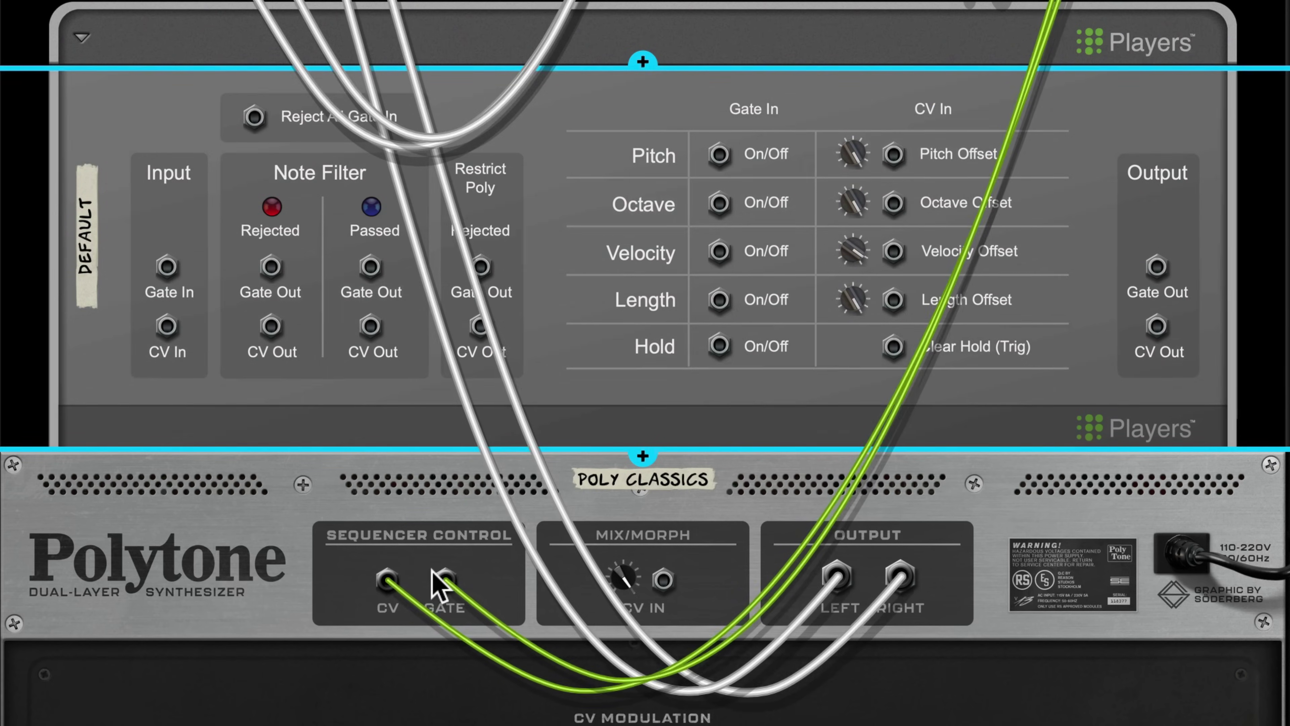
pyautogui.moveTo(433, 572); pyautogui.dragTo(167, 266)
pyautogui.moveTo(388, 579); pyautogui.dragTo(170, 328)
# Step: Adjust the Note Tool from the front of the rack and play back the full arrangement
pyautogui.press('Tab')
pyautogui.click(628, 483)
pyautogui.moveTo(828, 408); pyautogui.dragTo(829, 439)
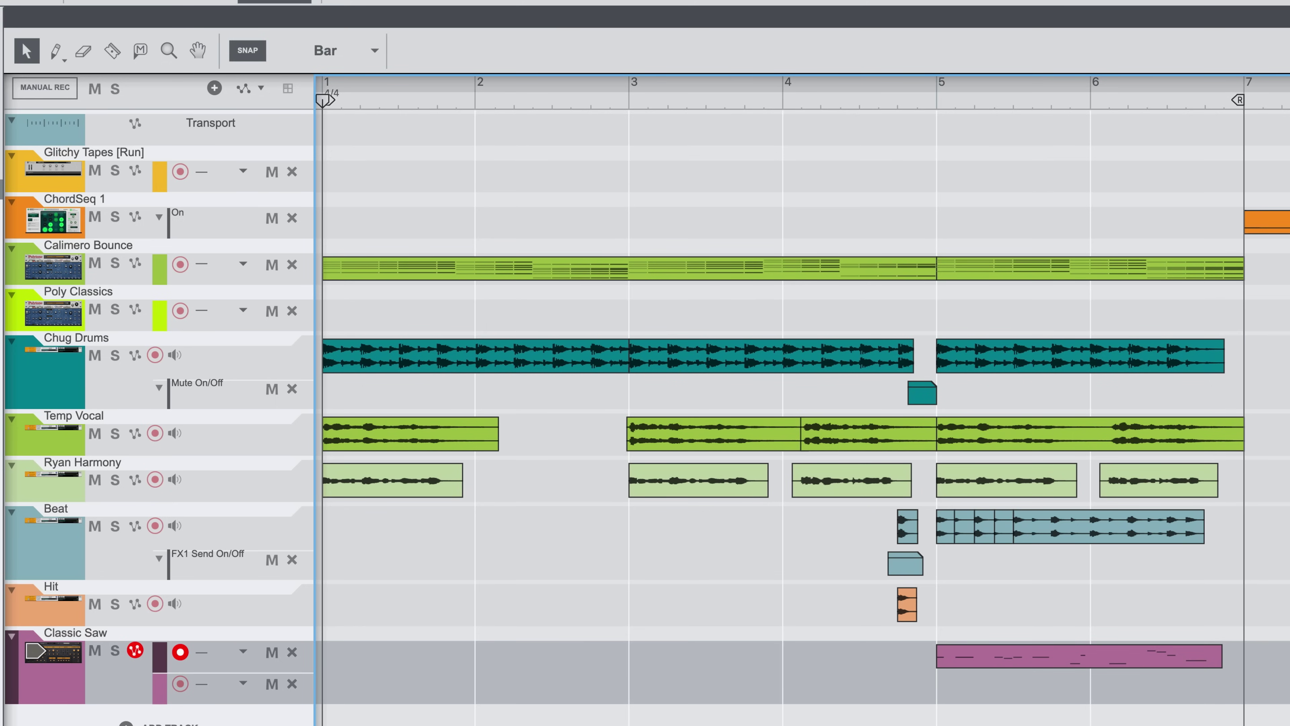
pyautogui.press('space')
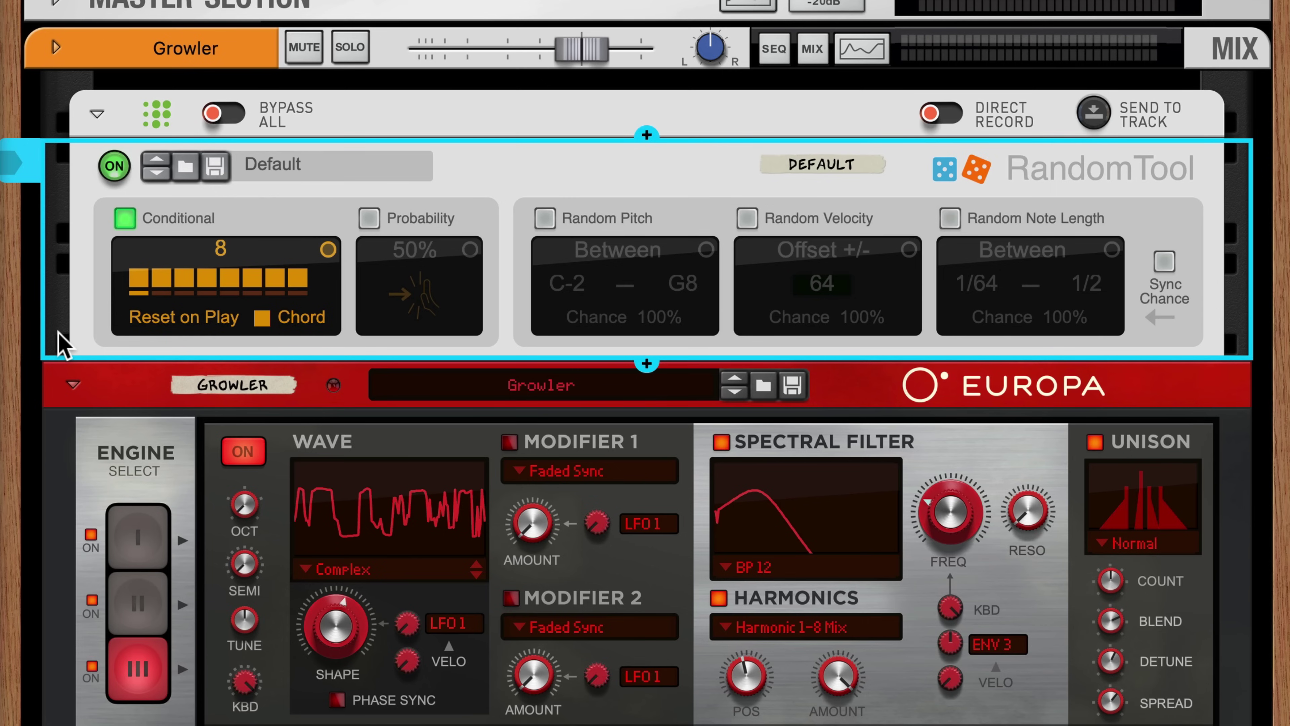
# Step: On the Growler's RandomTool, turn off Conditional and enable Probability
pyautogui.click(125, 218)
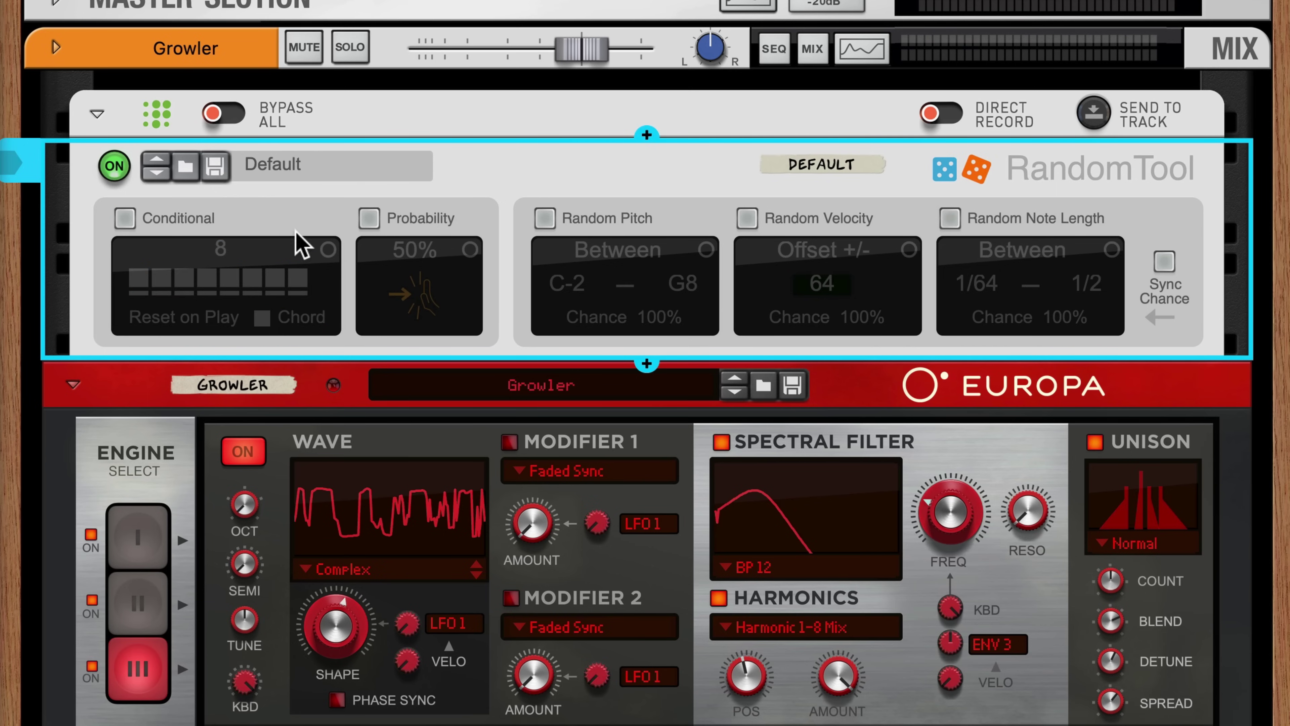
pyautogui.click(369, 219)
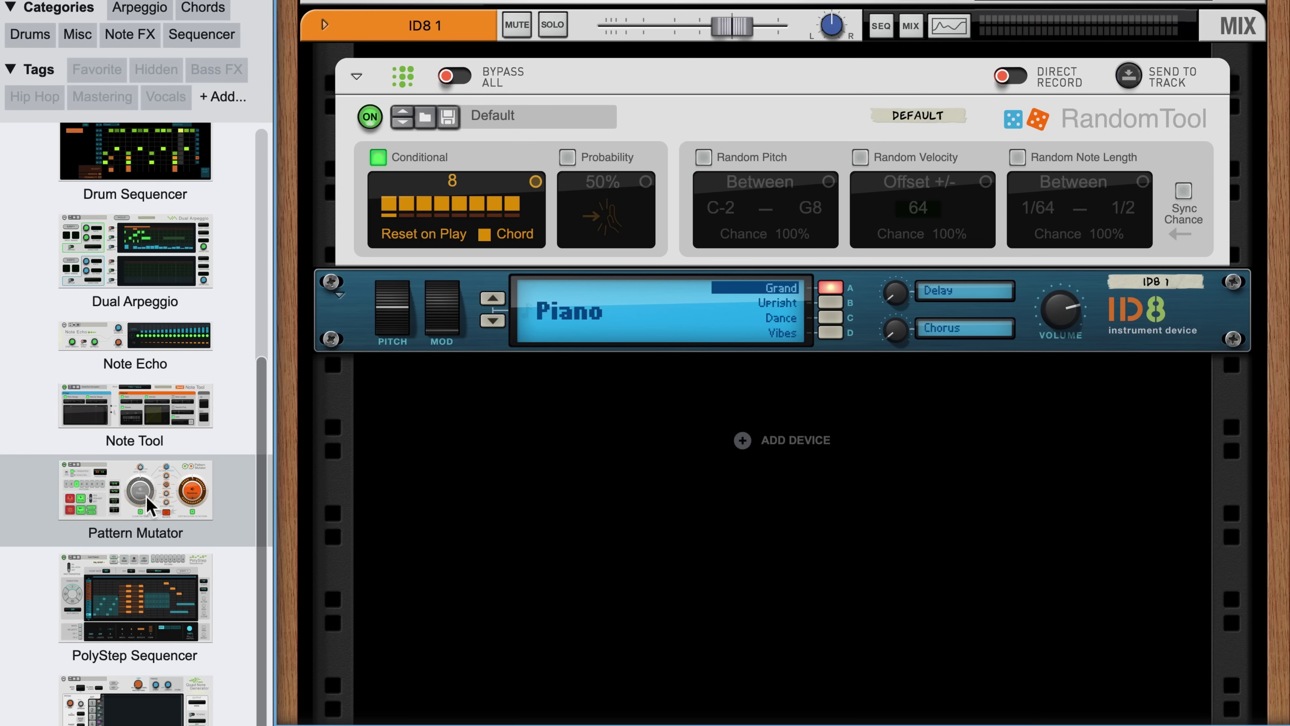
# Step: Insert a Pattern Mutator with the 16 steps patch above the RandomTool on ID8 1 and audition it
pyautogui.moveTo(152, 501); pyautogui.dragTo(772, 95)
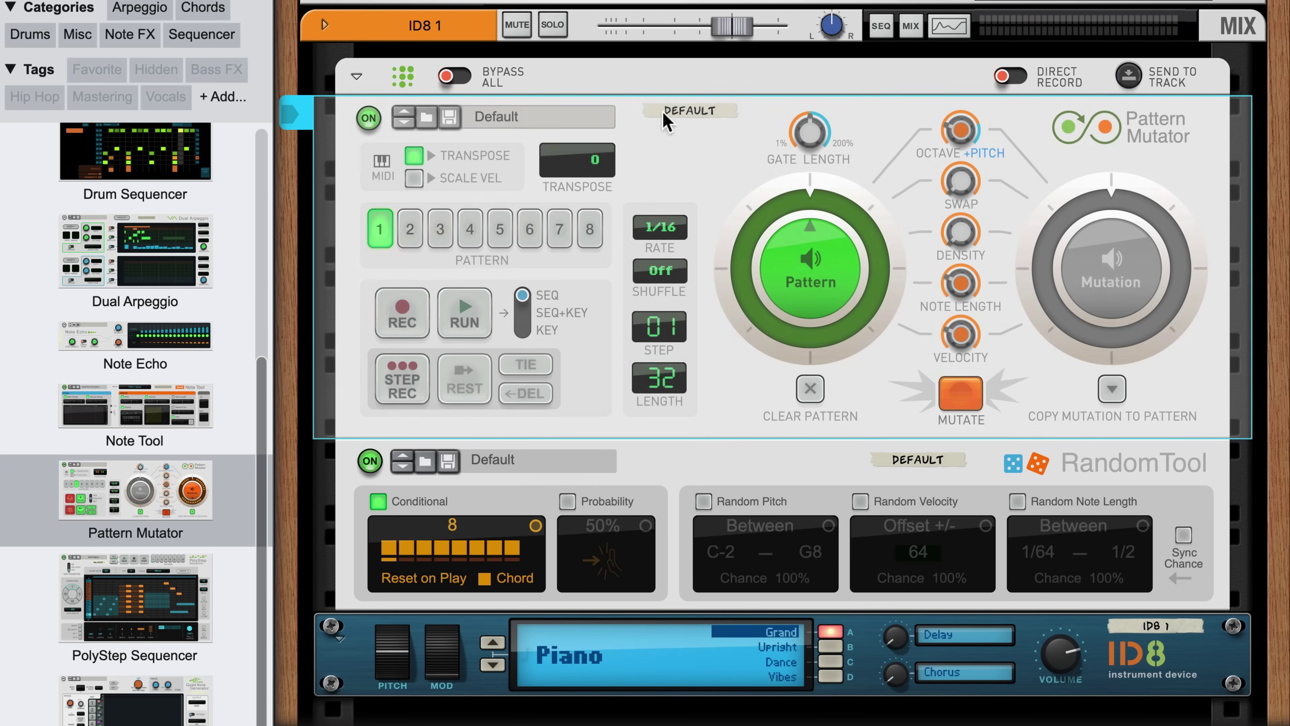
pyautogui.click(682, 118)
pyautogui.click(576, 19)
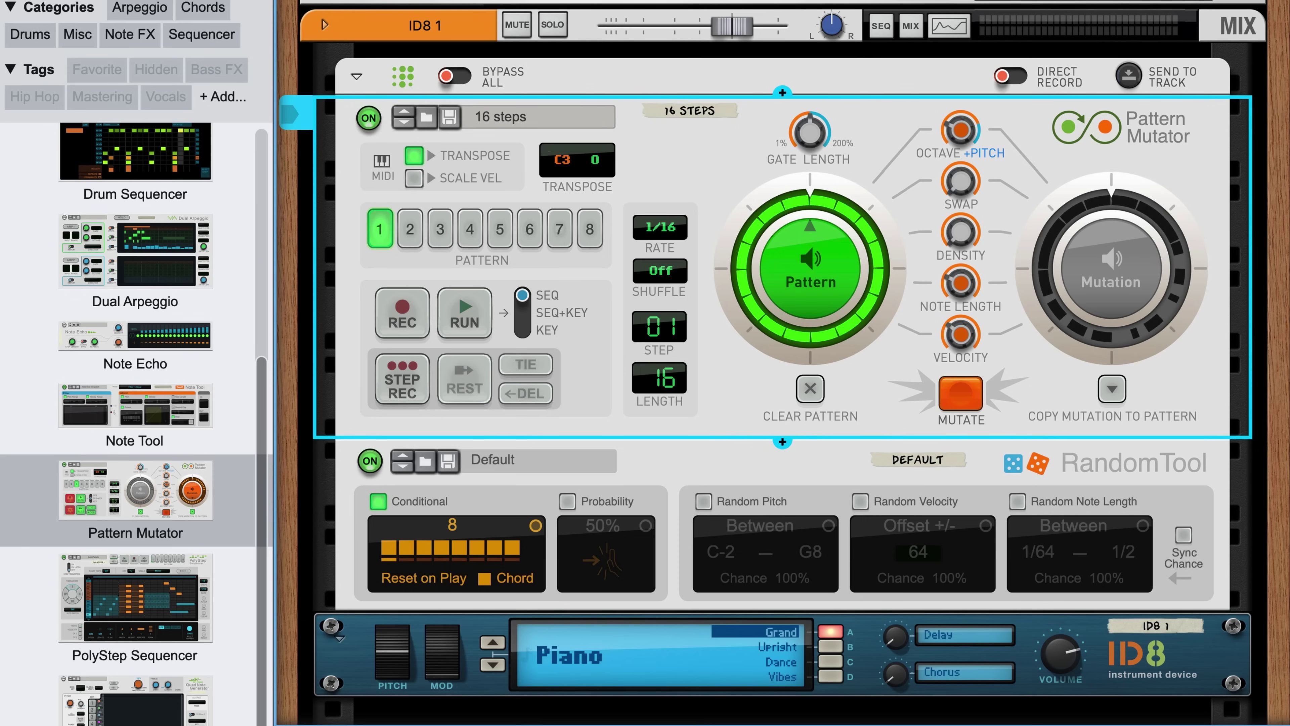
pyautogui.press('space')
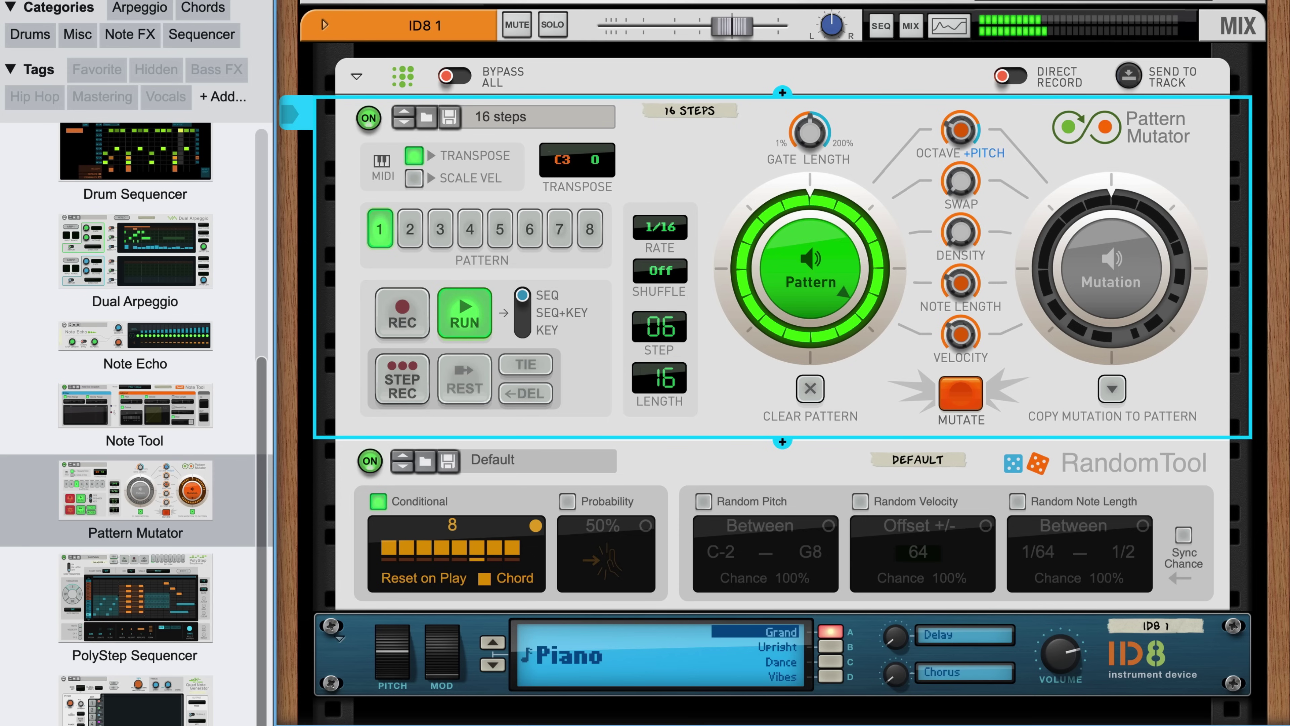
pyautogui.press('space')
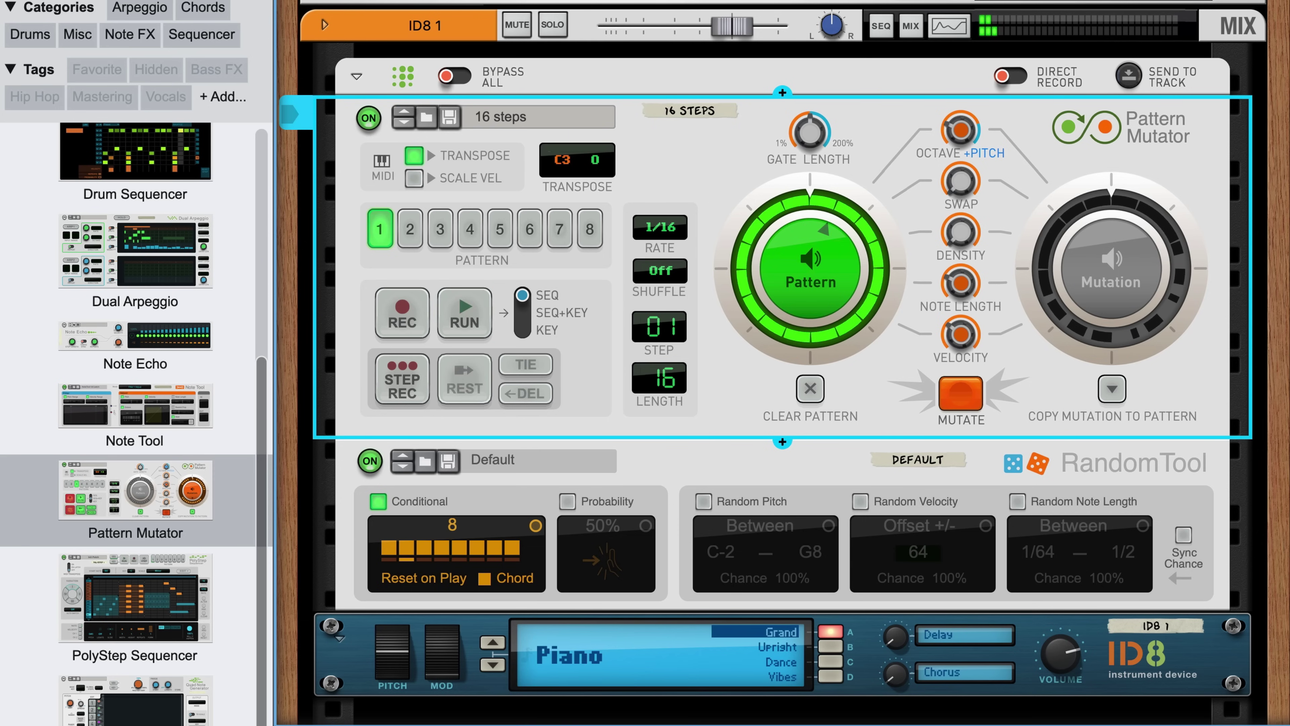
# Step: Switch the ID8's RandomTool from Conditional to Probability, raise the probability to 78%, and audition the pattern
pyautogui.click(378, 501)
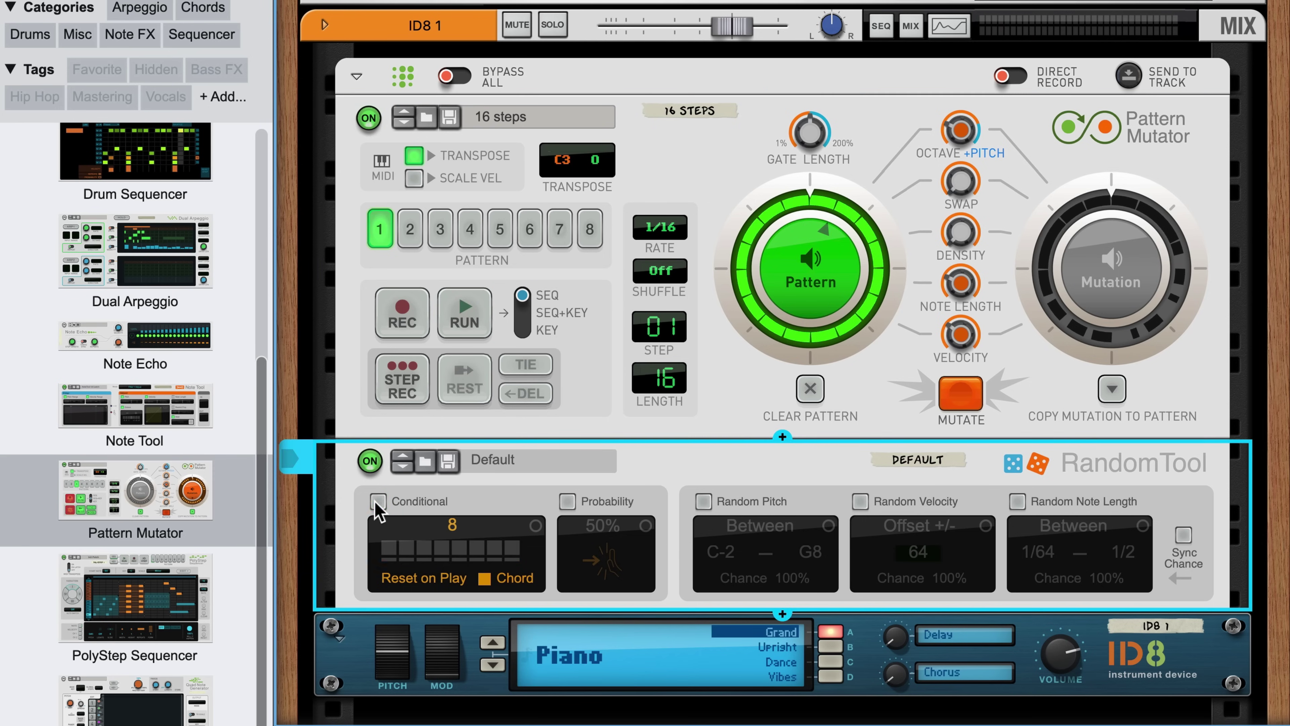
pyautogui.click(564, 503)
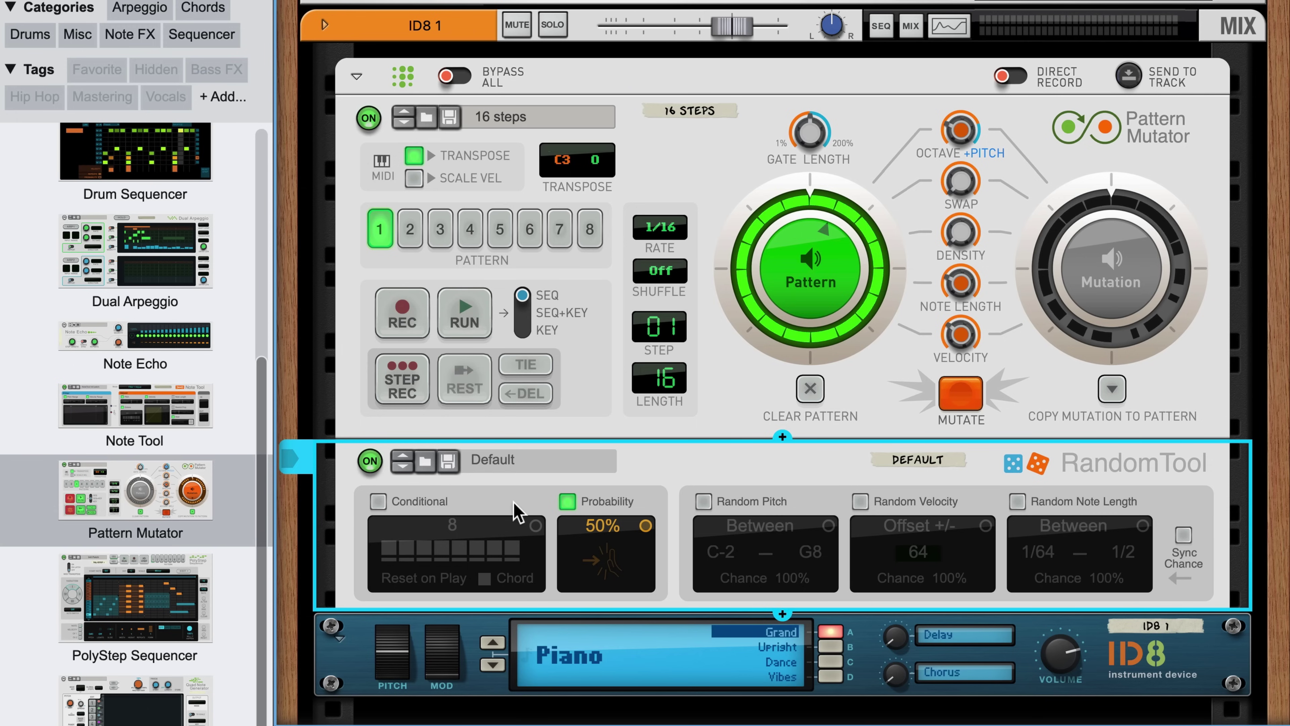
pyautogui.press('space')
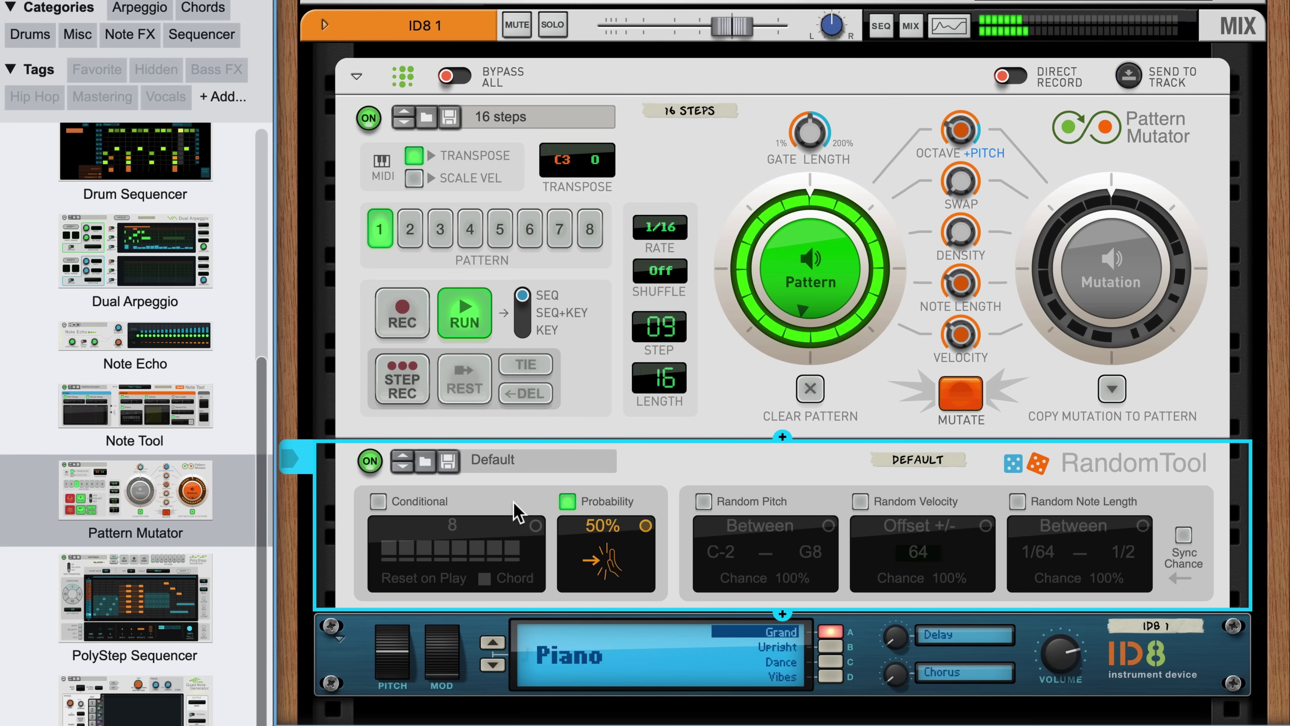
pyautogui.press('space')
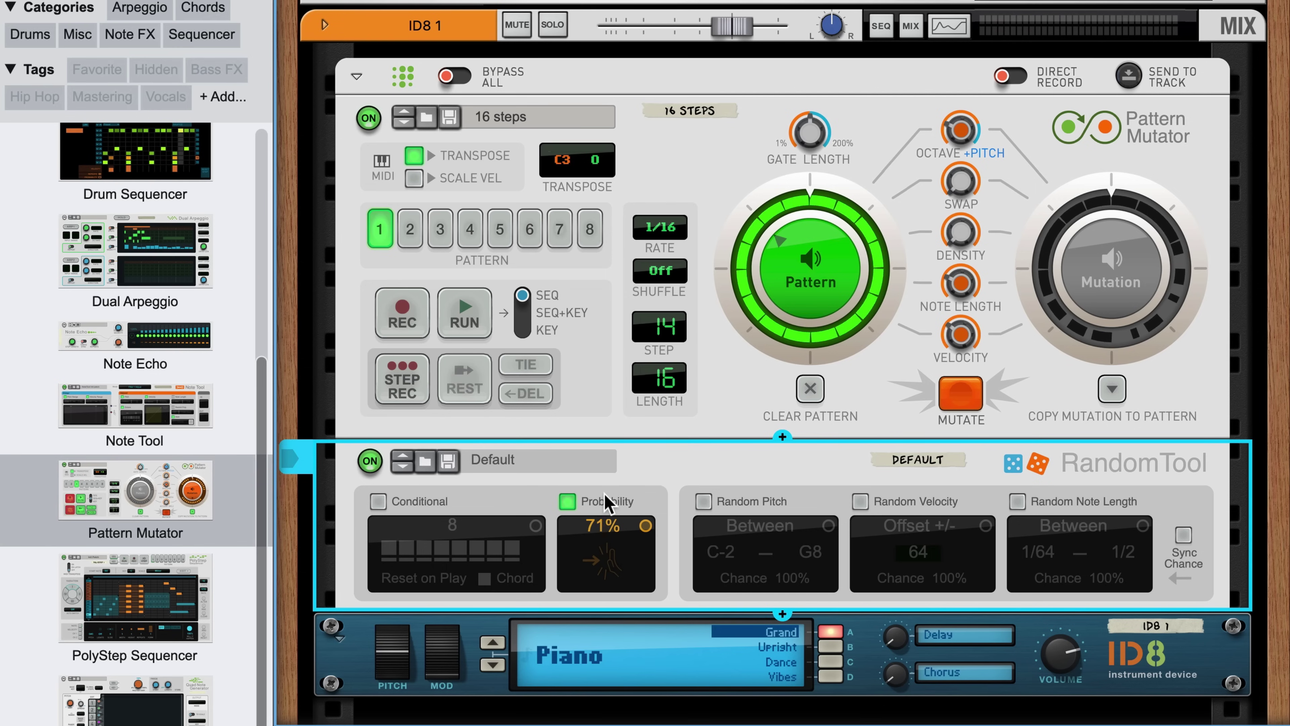
pyautogui.press('space')
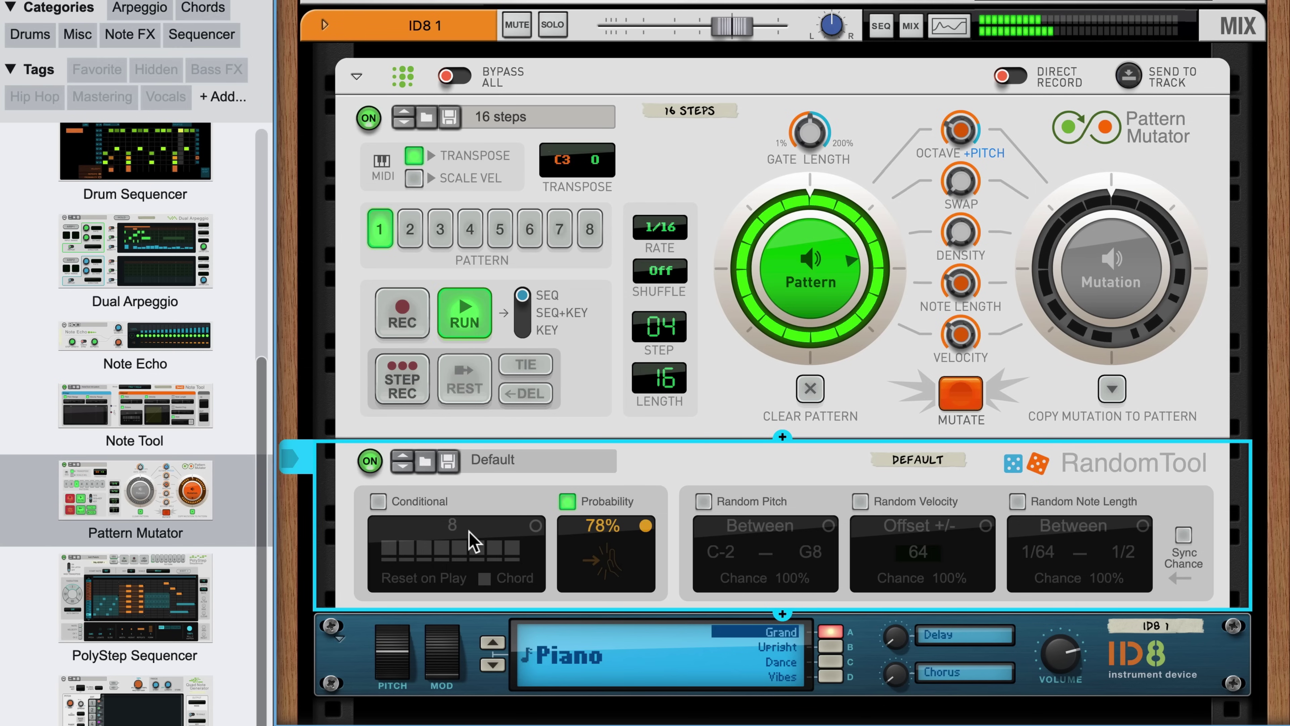
pyautogui.press('space')
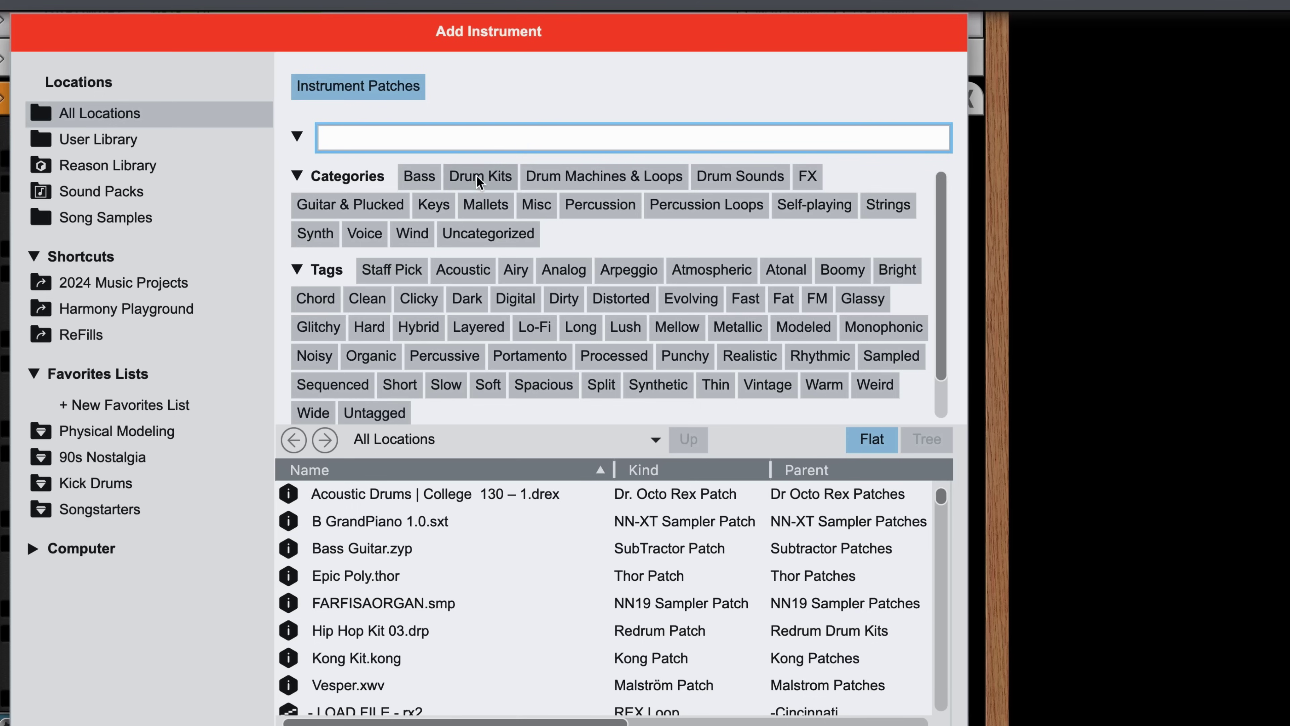
# Step: Search the Drum Kits instrument patches for "brush" and load Brushes.repatch
pyautogui.click(480, 176)
pyautogui.write('b')
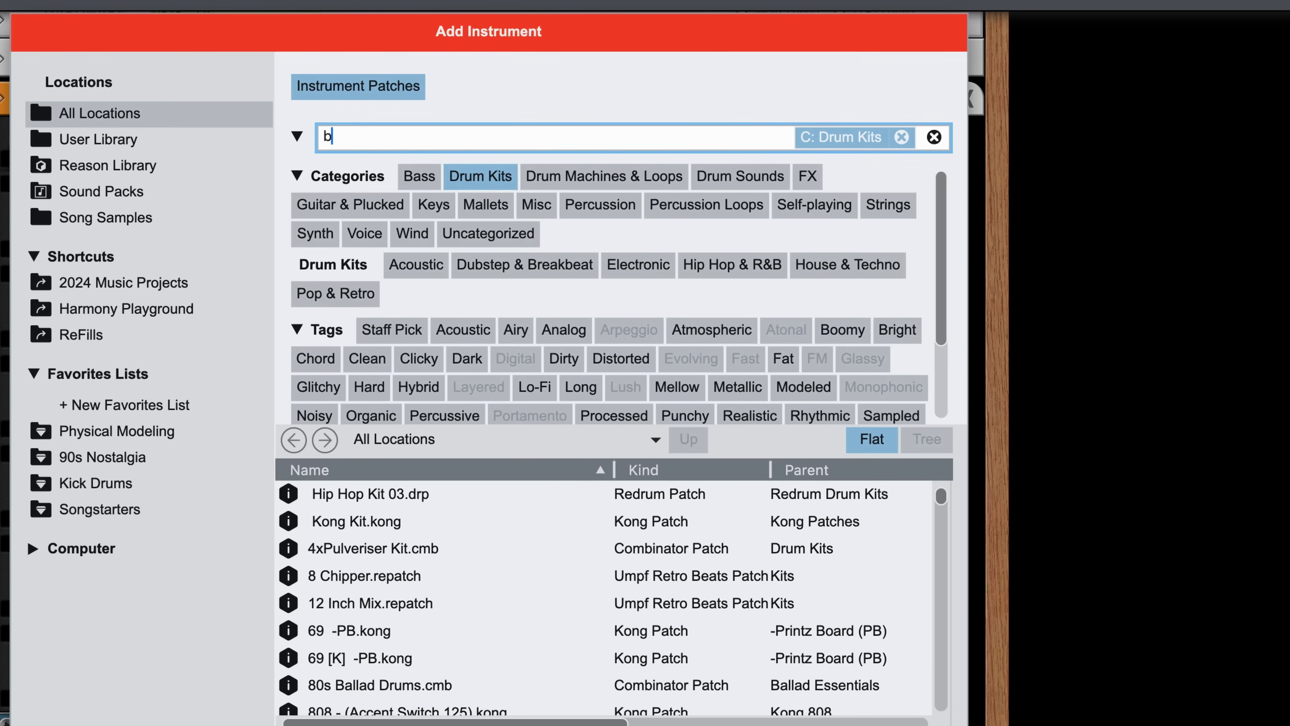
pyautogui.write('rush')
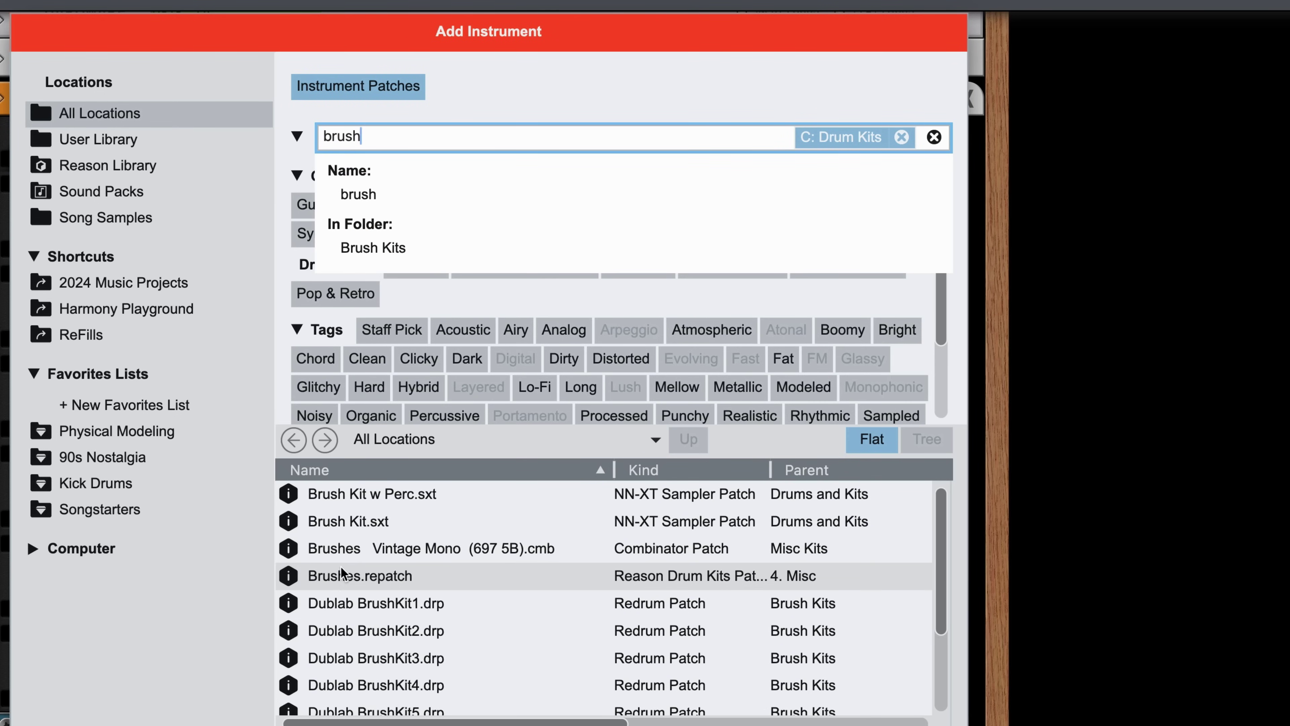
pyautogui.doubleClick(339, 575)
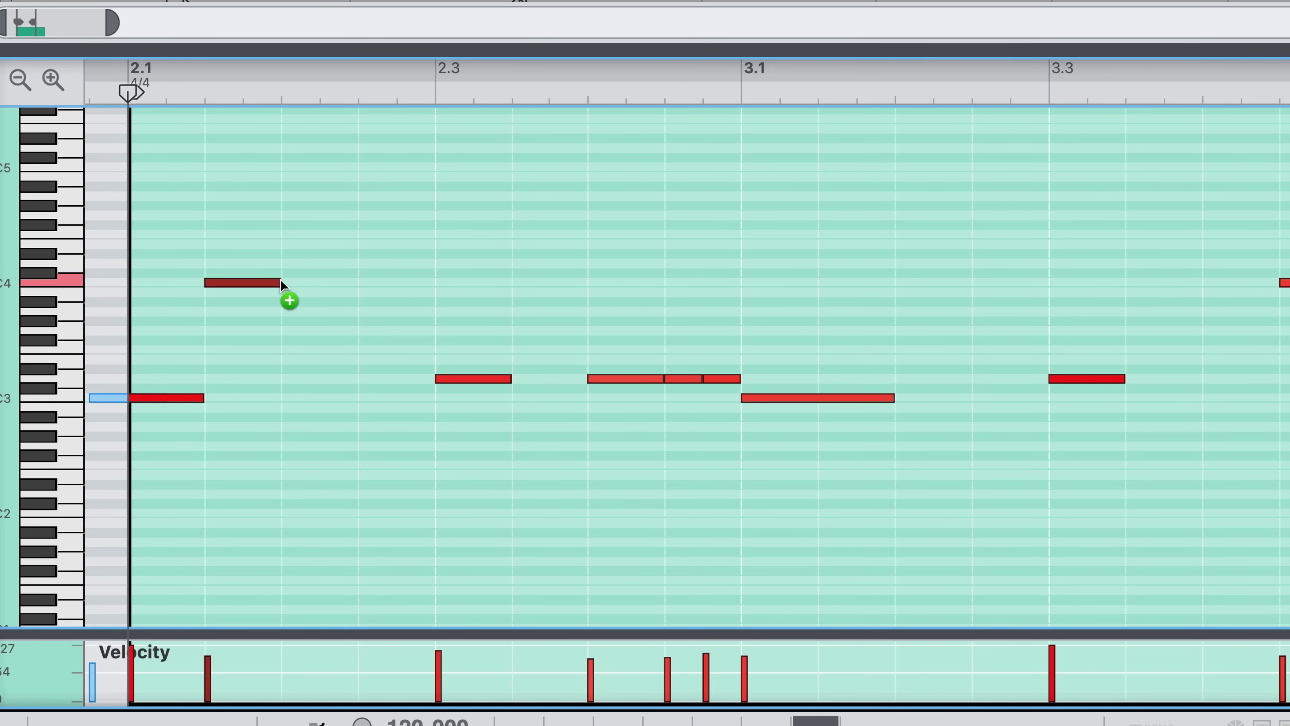
# Step: Draw short C4 notes on the remaining eighth-note offbeats after the first one in bar 2 and on through bar 3
pyautogui.click(389, 283)
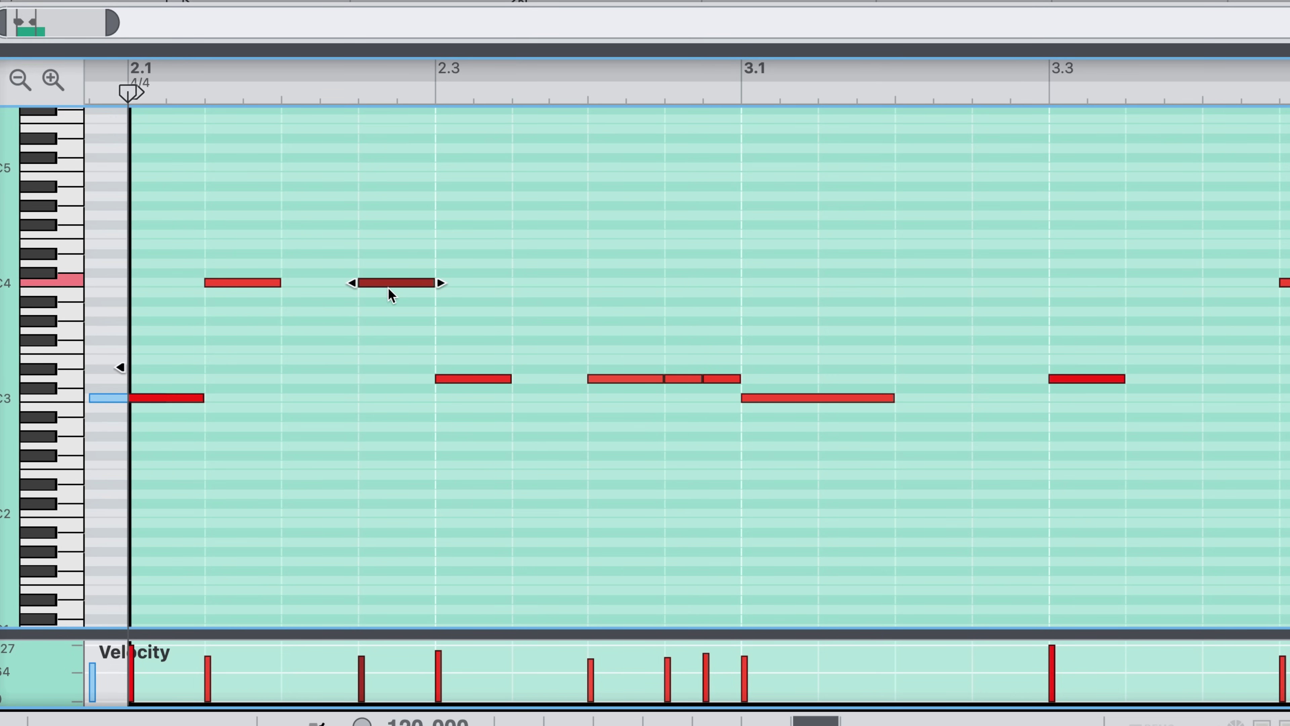
pyautogui.click(551, 283)
pyautogui.click(610, 283)
pyautogui.moveTo(657, 284); pyautogui.dragTo(708, 285)
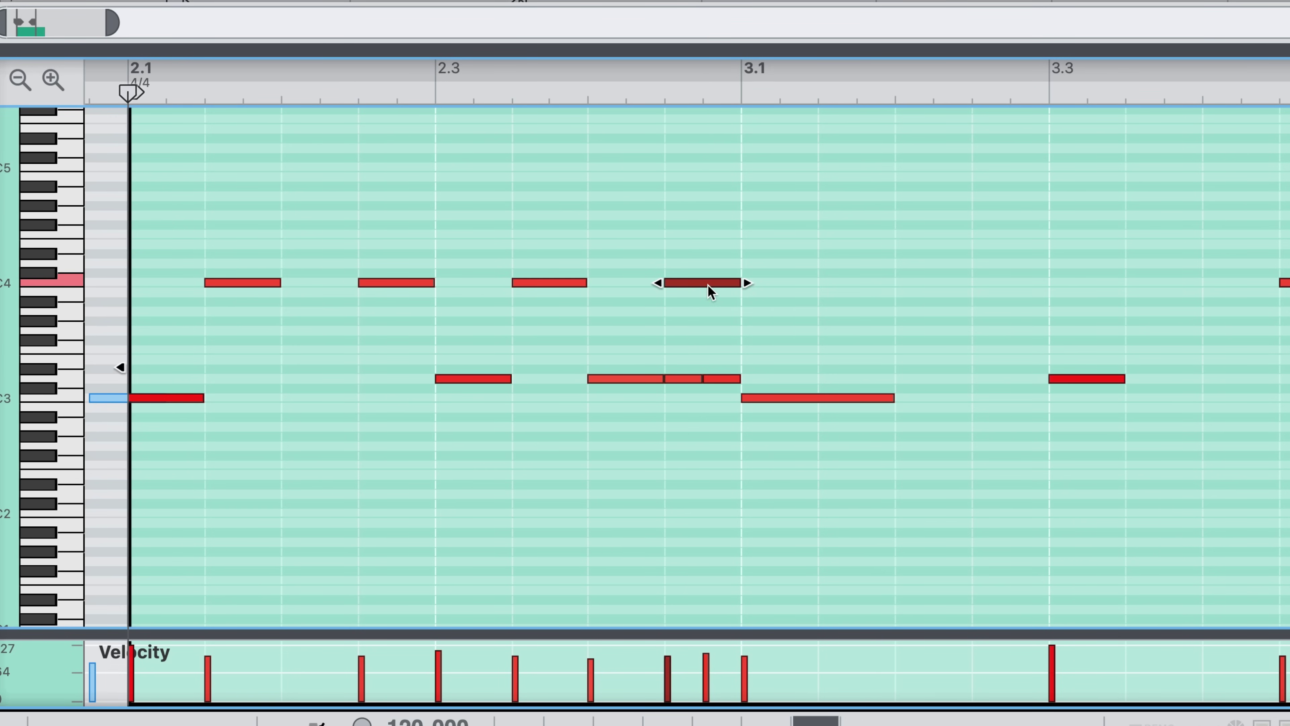
pyautogui.click(856, 283)
pyautogui.moveTo(872, 282); pyautogui.dragTo(1196, 291)
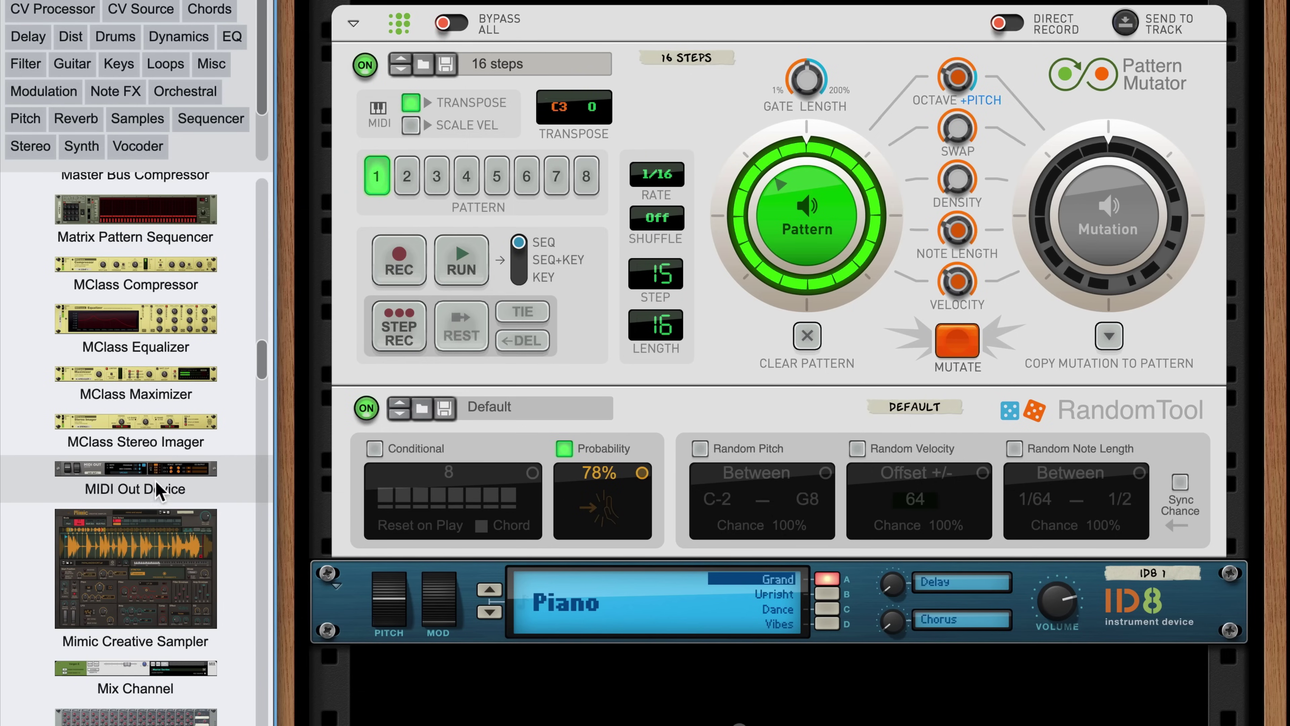
# Step: Replace the ID8 under the RandomTool with a MIDI Out Device and route the RandomTool's Gate Out to the drum device's Snare input
pyautogui.moveTo(145, 476); pyautogui.dragTo(540, 618)
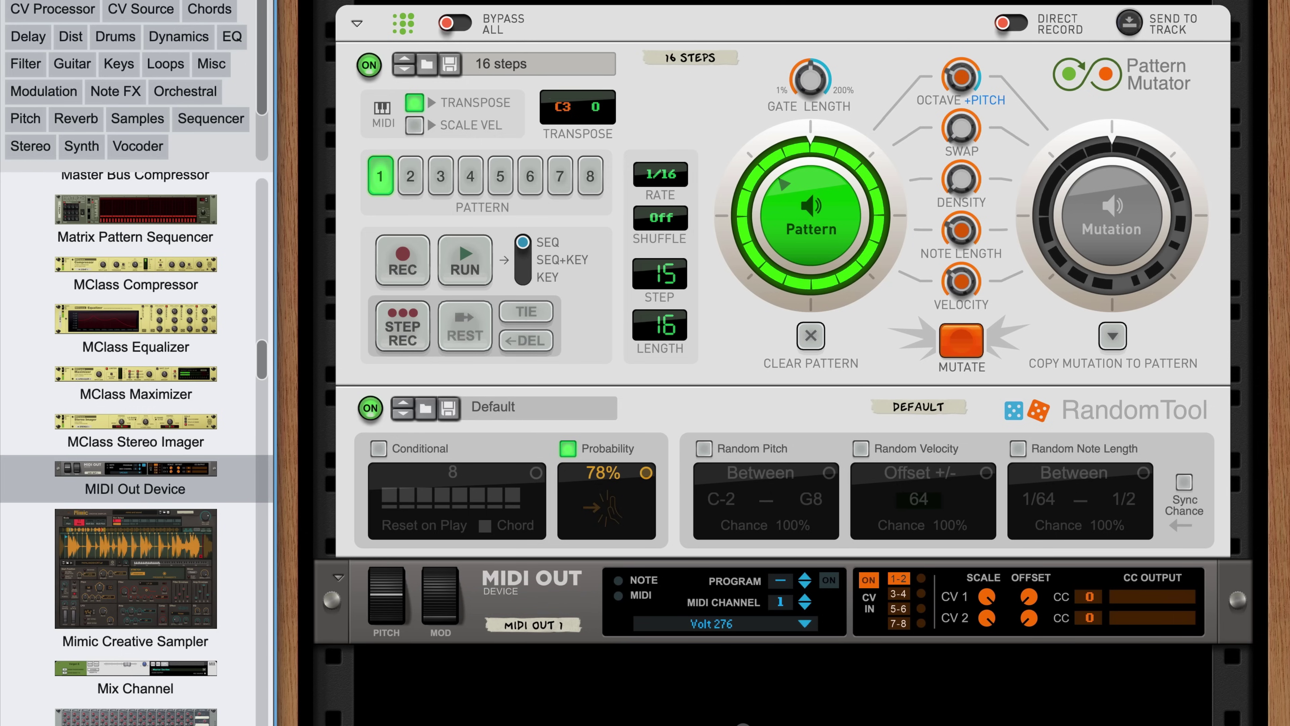
pyautogui.press('Tab')
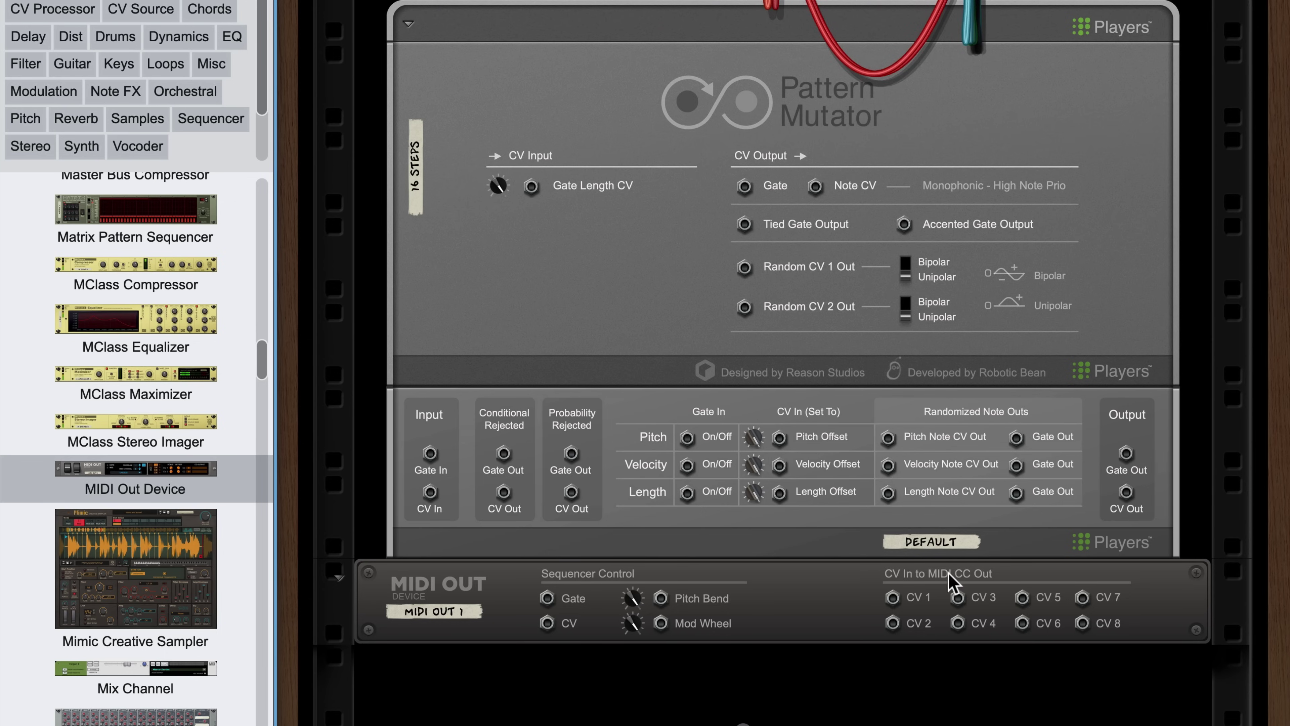
pyautogui.moveTo(1118, 460); pyautogui.dragTo(657, 324)
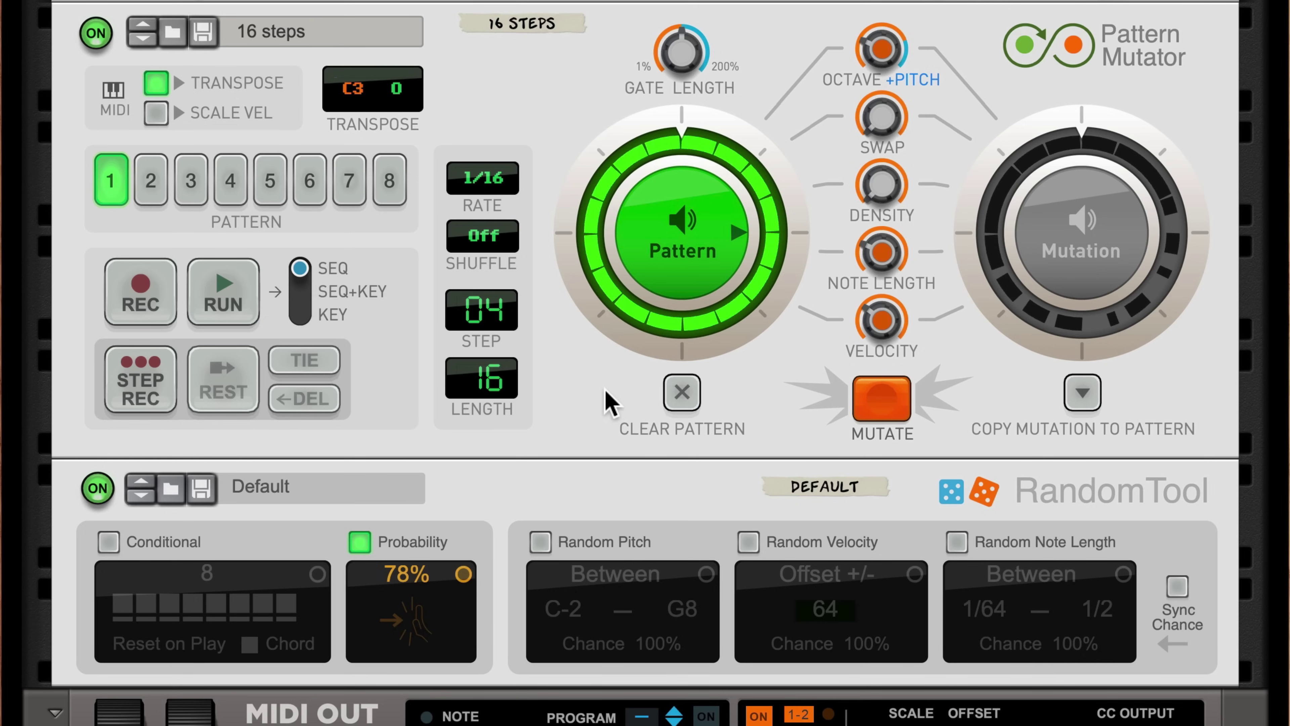
# Step: Set the Pattern Mutator's shuffle to 58% and turn off its MIDI Transpose option
pyautogui.click(481, 241)
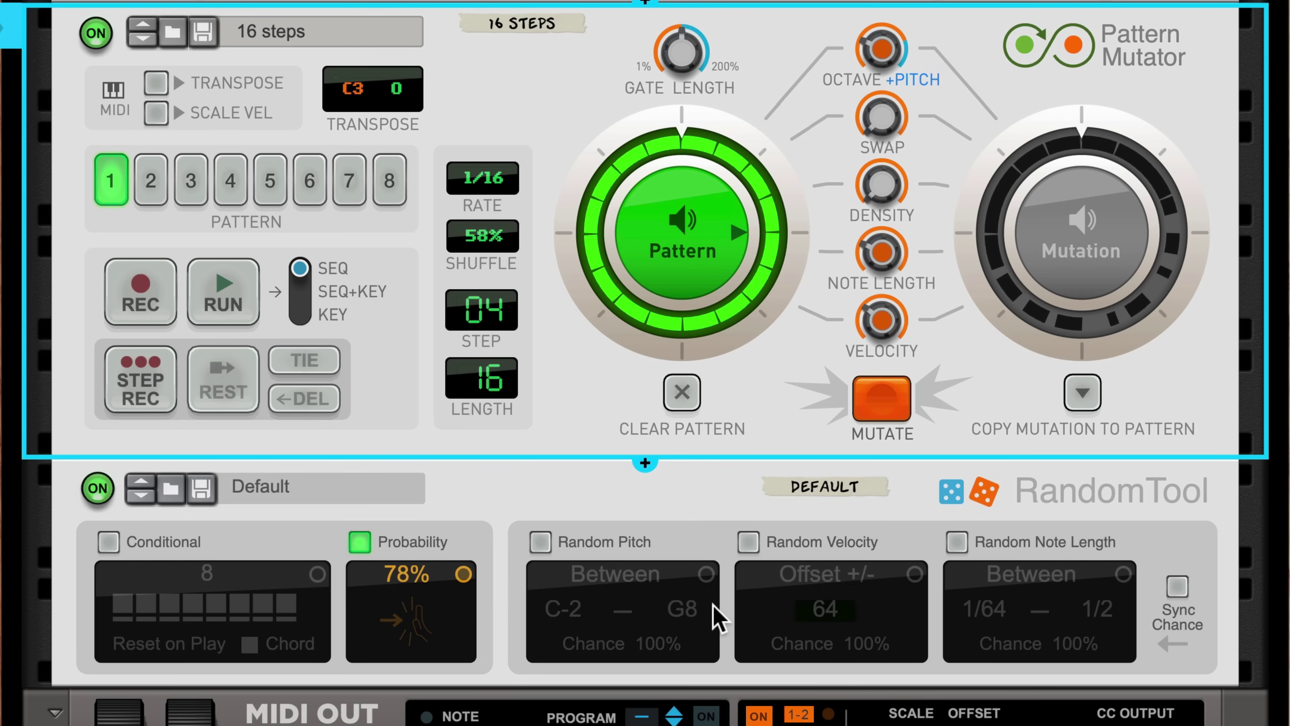
# Step: Enable Random Velocity on the RandomTool, set it to Between 20 and 50, and audition the pattern
pyautogui.click(749, 541)
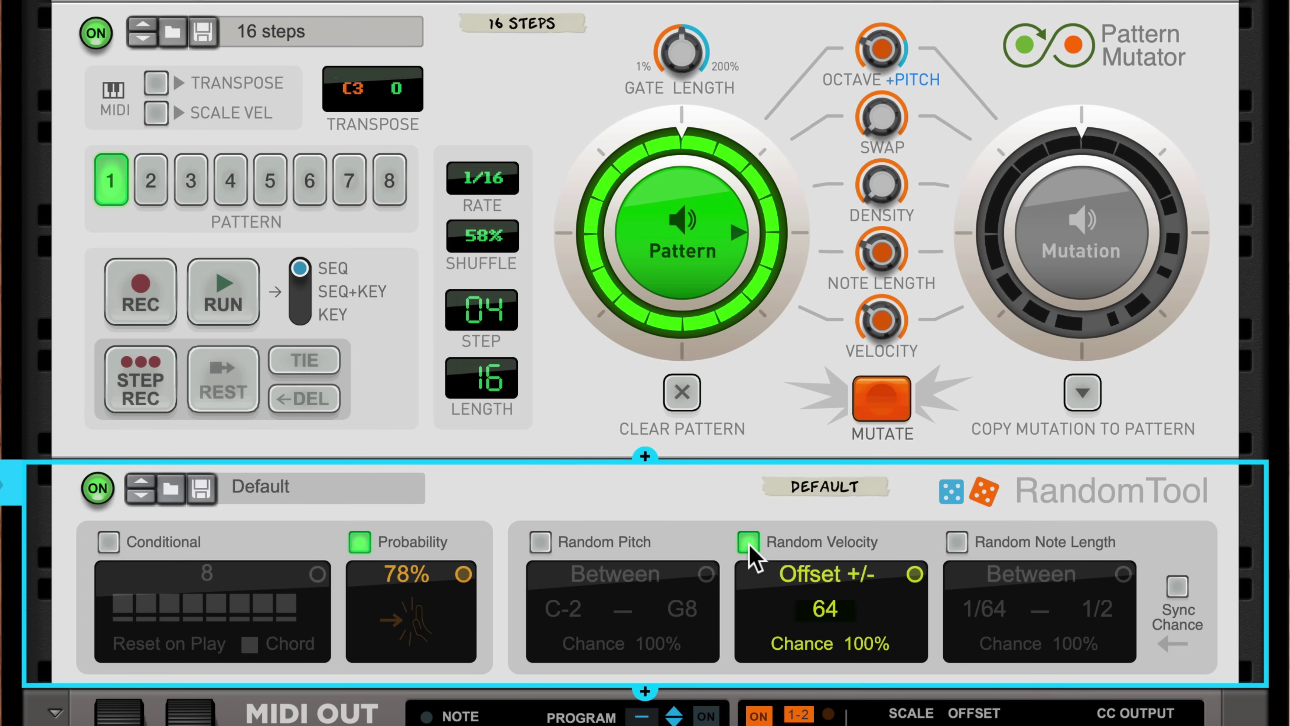
pyautogui.click(783, 572)
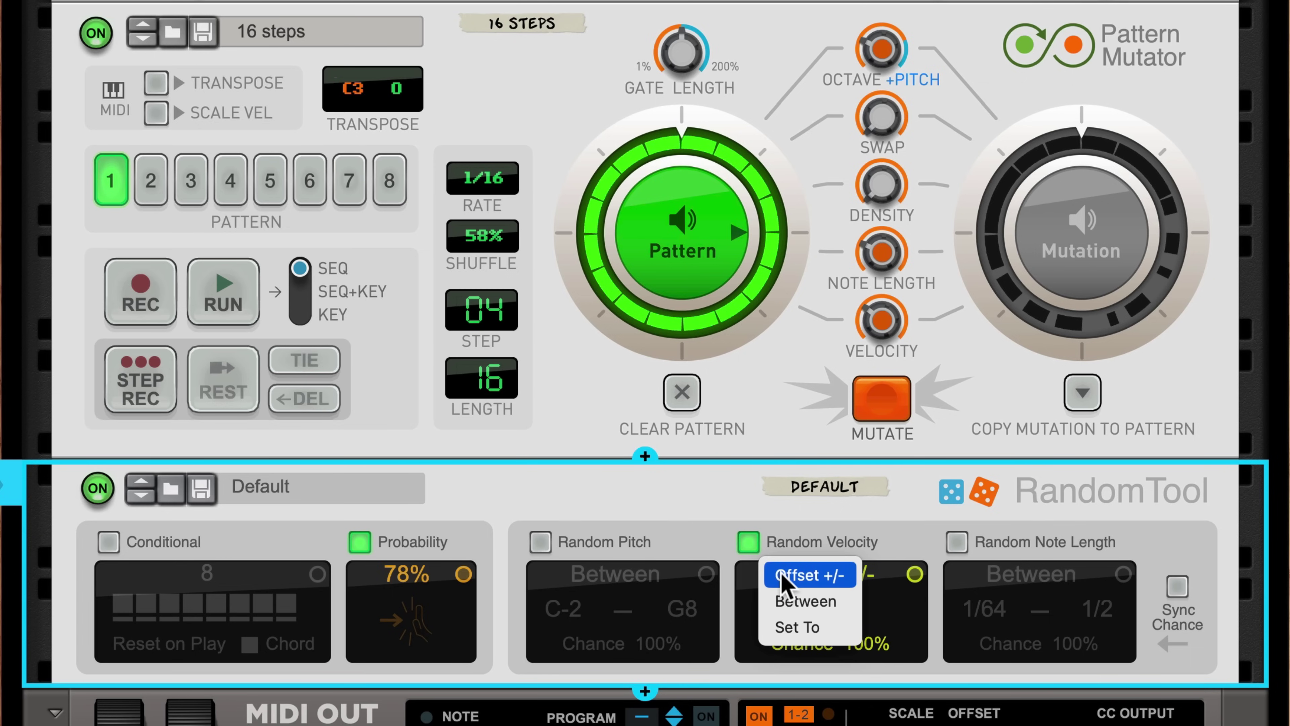
pyautogui.click(793, 601)
pyautogui.moveTo(272, 331); pyautogui.dragTo(287, 91)
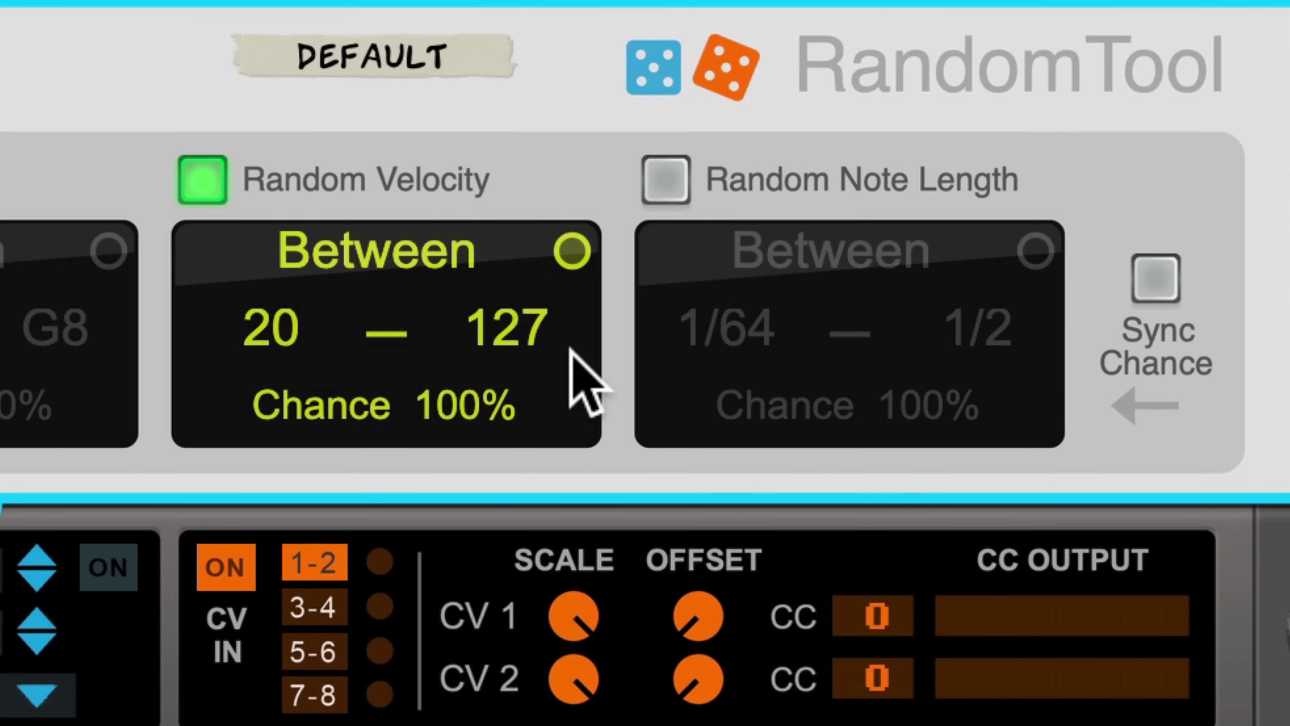
pyautogui.moveTo(512, 340); pyautogui.dragTo(528, 725)
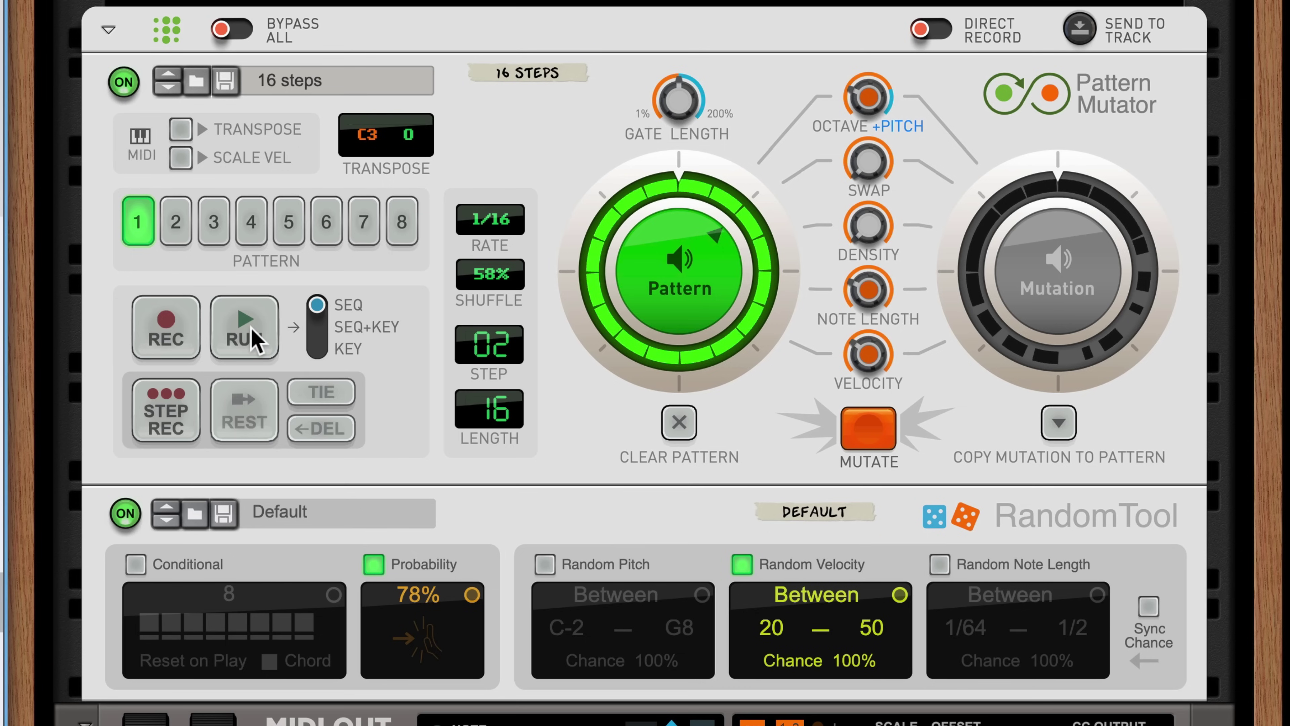
pyautogui.click(259, 342)
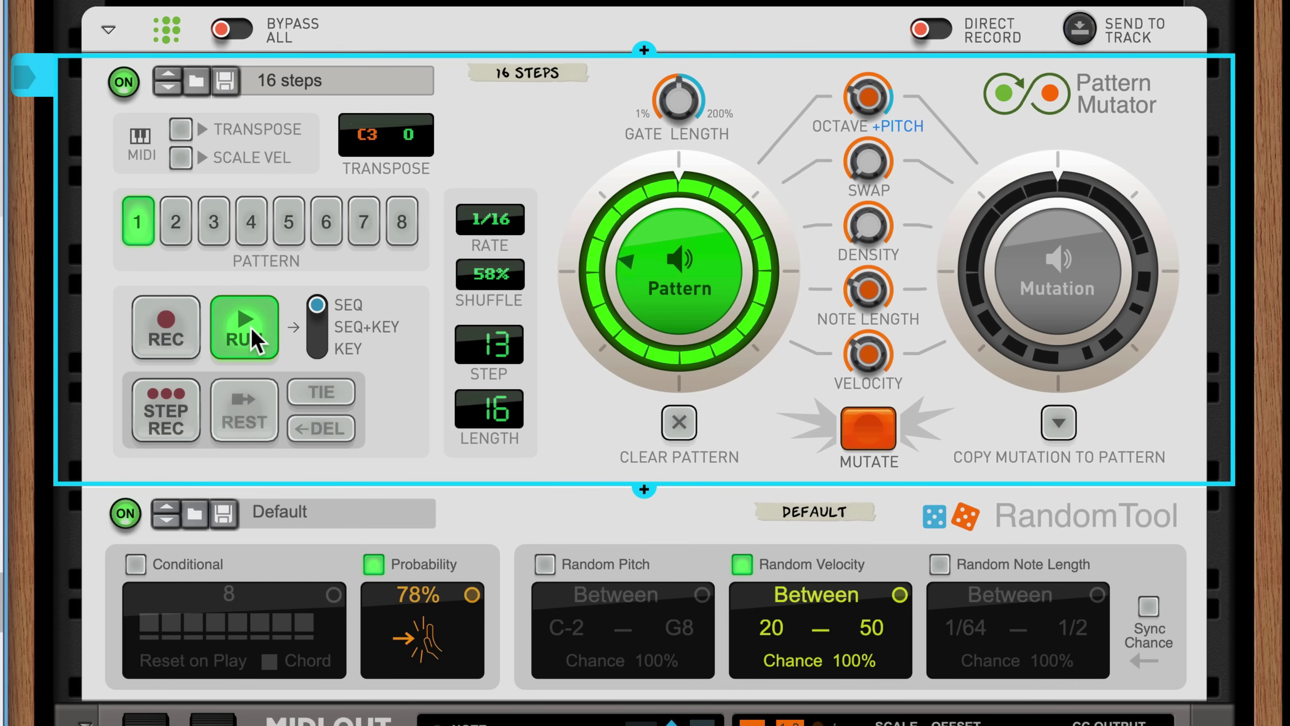
pyautogui.click(251, 329)
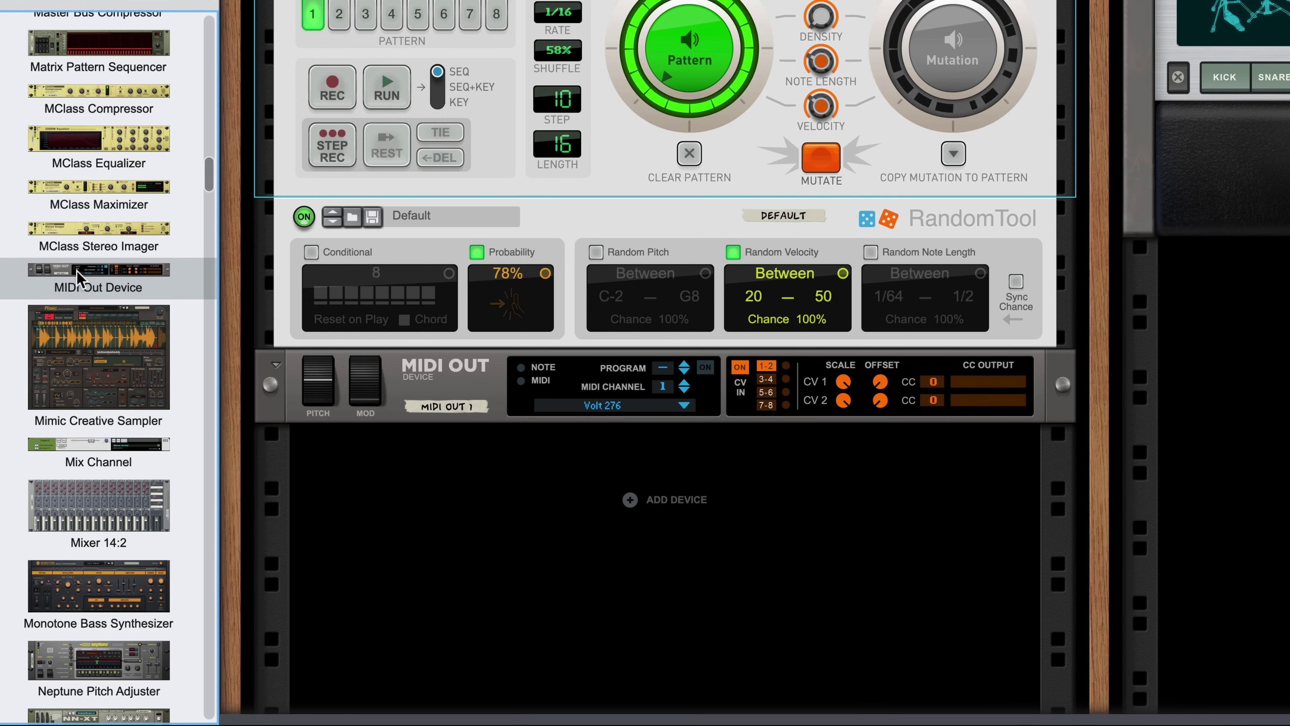
# Step: Add a second MIDI Out Device below the first and insert a Pattern Mutator above it
pyautogui.moveTo(78, 277); pyautogui.dragTo(338, 537)
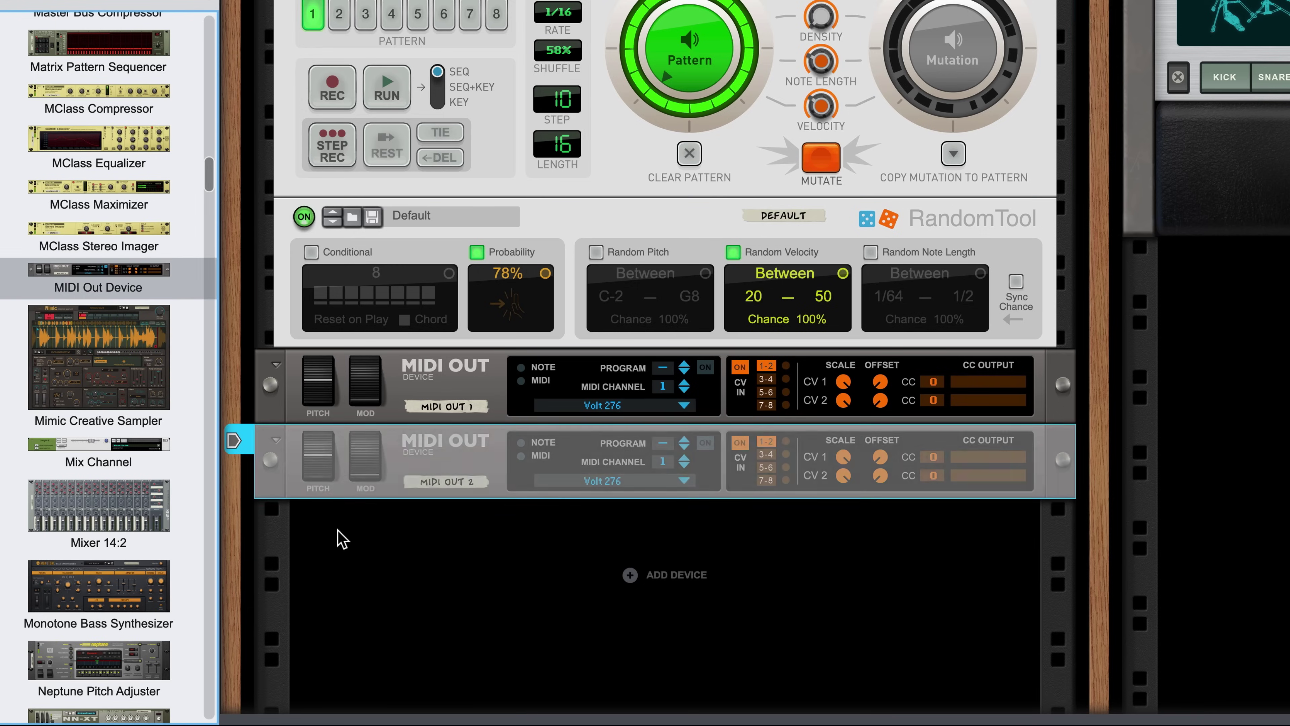
pyautogui.click(663, 420)
pyautogui.moveTo(691, 445)
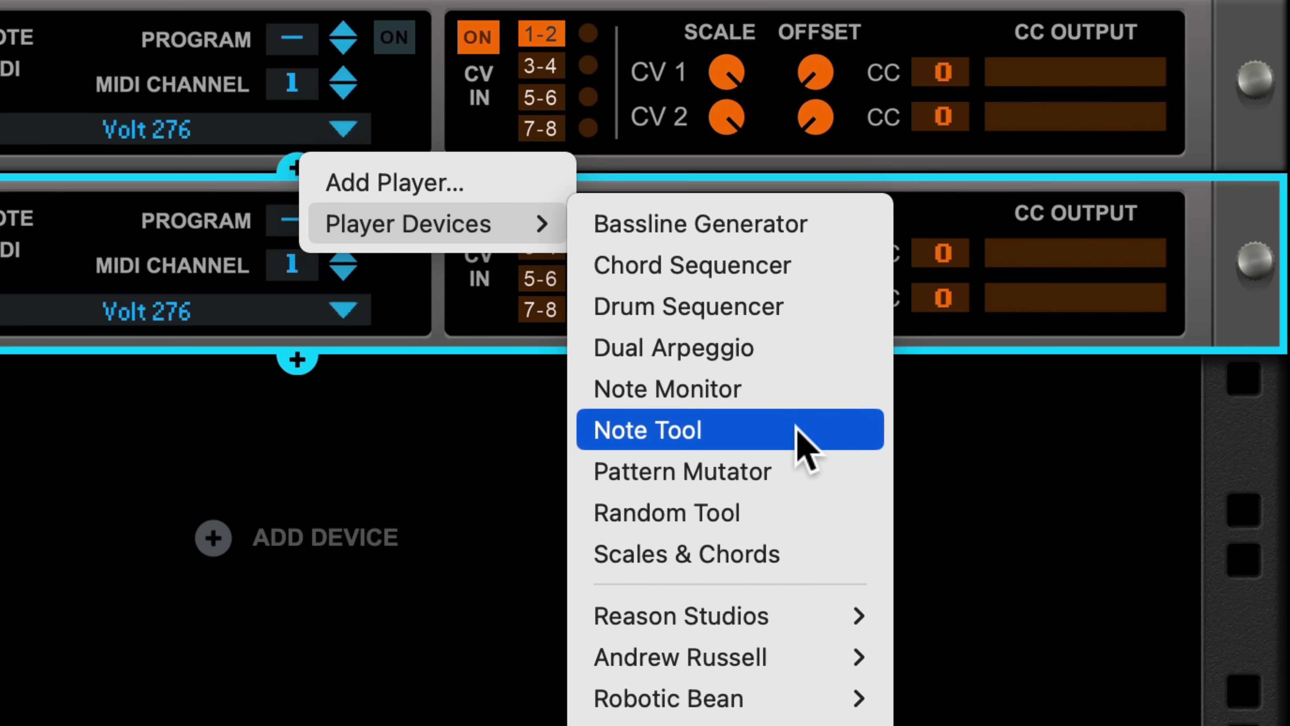
pyautogui.click(808, 471)
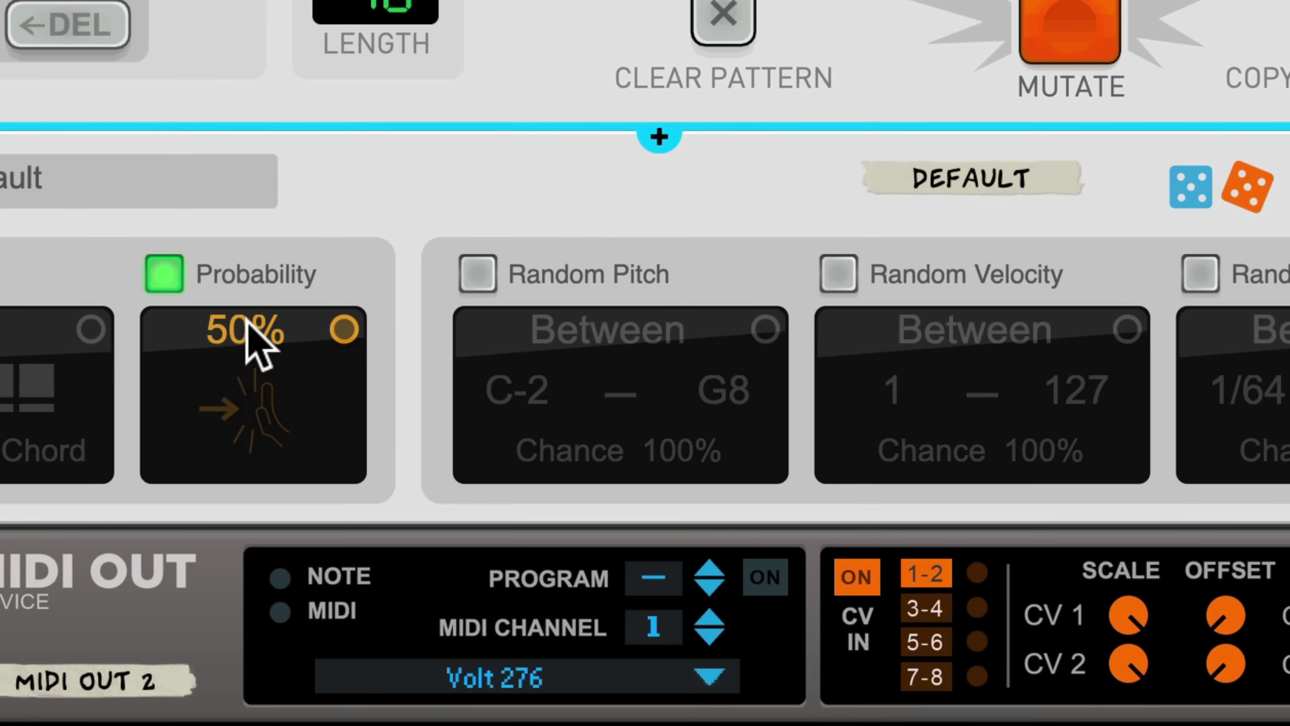
# Step: On the second MIDI Out's RandomTool, raise the probability above 50%, enable Random Velocity and narrow its range from both ends
pyautogui.moveTo(249, 321); pyautogui.dragTo(269, 198)
pyautogui.click(839, 274)
pyautogui.moveTo(897, 406); pyautogui.dragTo(904, 0)
pyautogui.moveTo(1083, 397); pyautogui.dragTo(1092, 595)
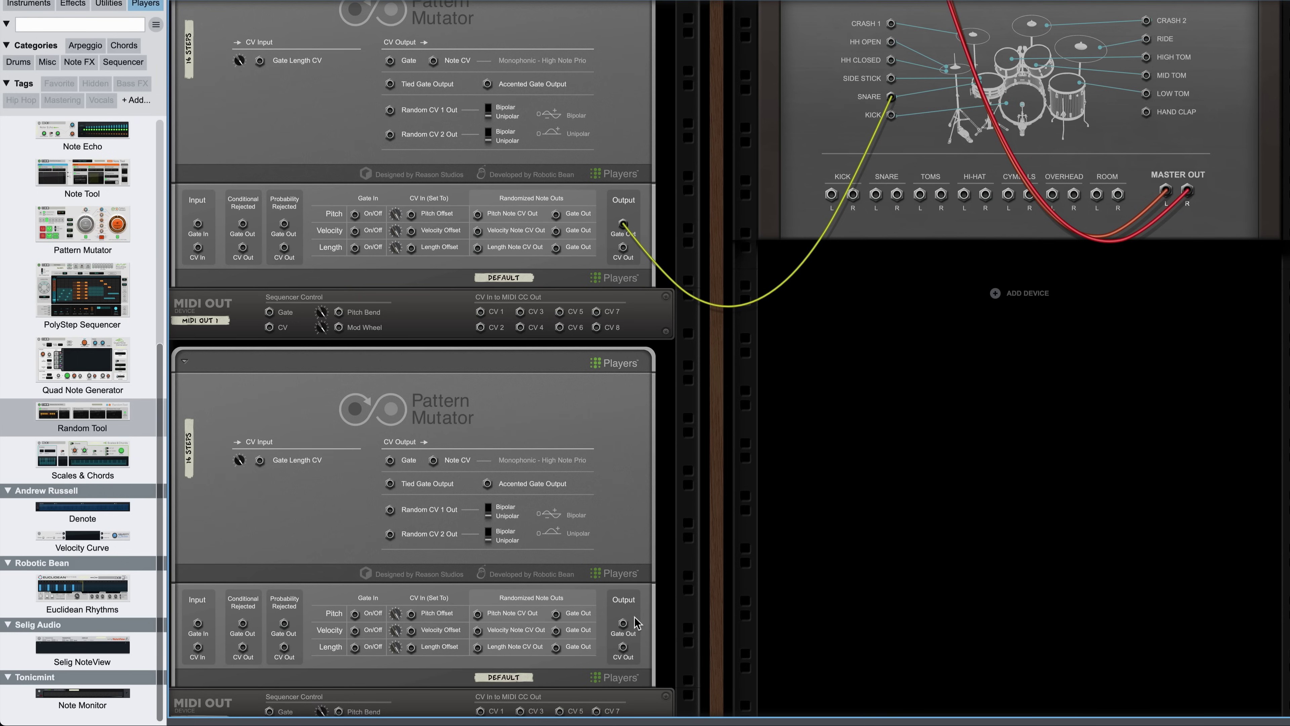
# Step: Route the second RandomTool's Gate Out to the drum device's Ride input
pyautogui.moveTo(623, 623); pyautogui.dragTo(1146, 38)
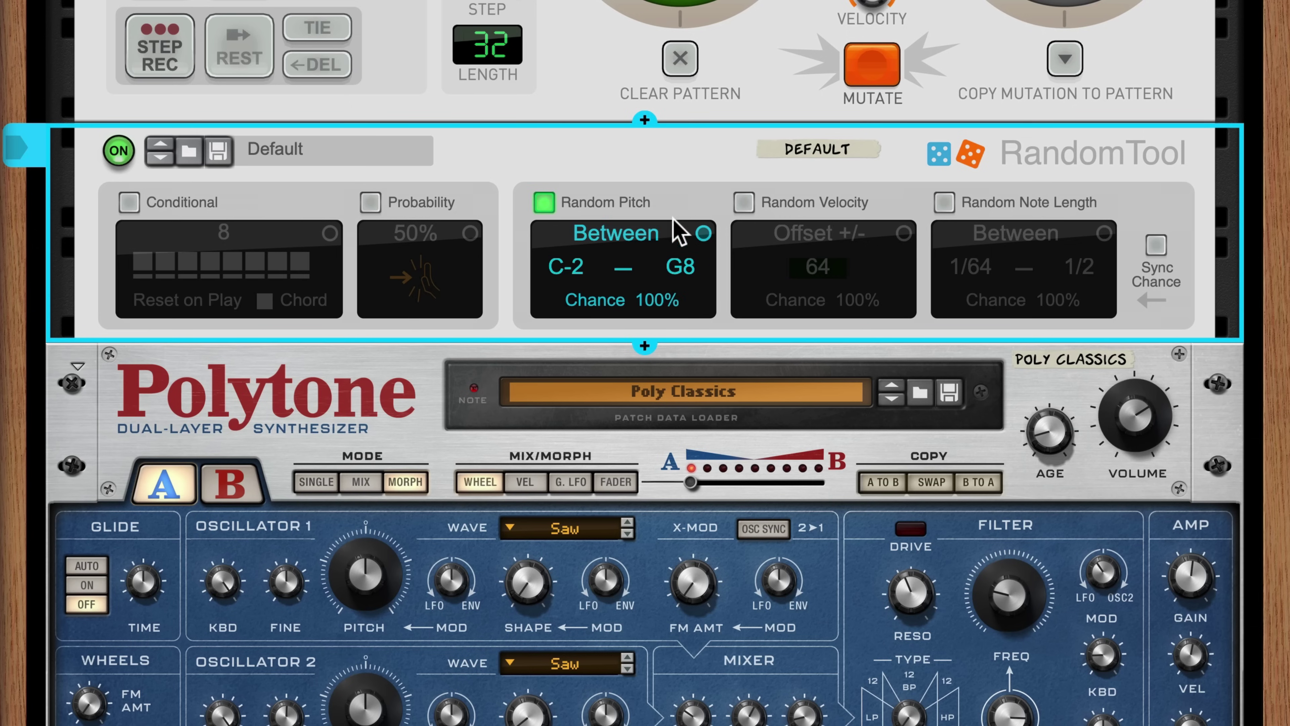
# Step: Enable Random Note Length on the RandomTool above Polytone
pyautogui.click(944, 203)
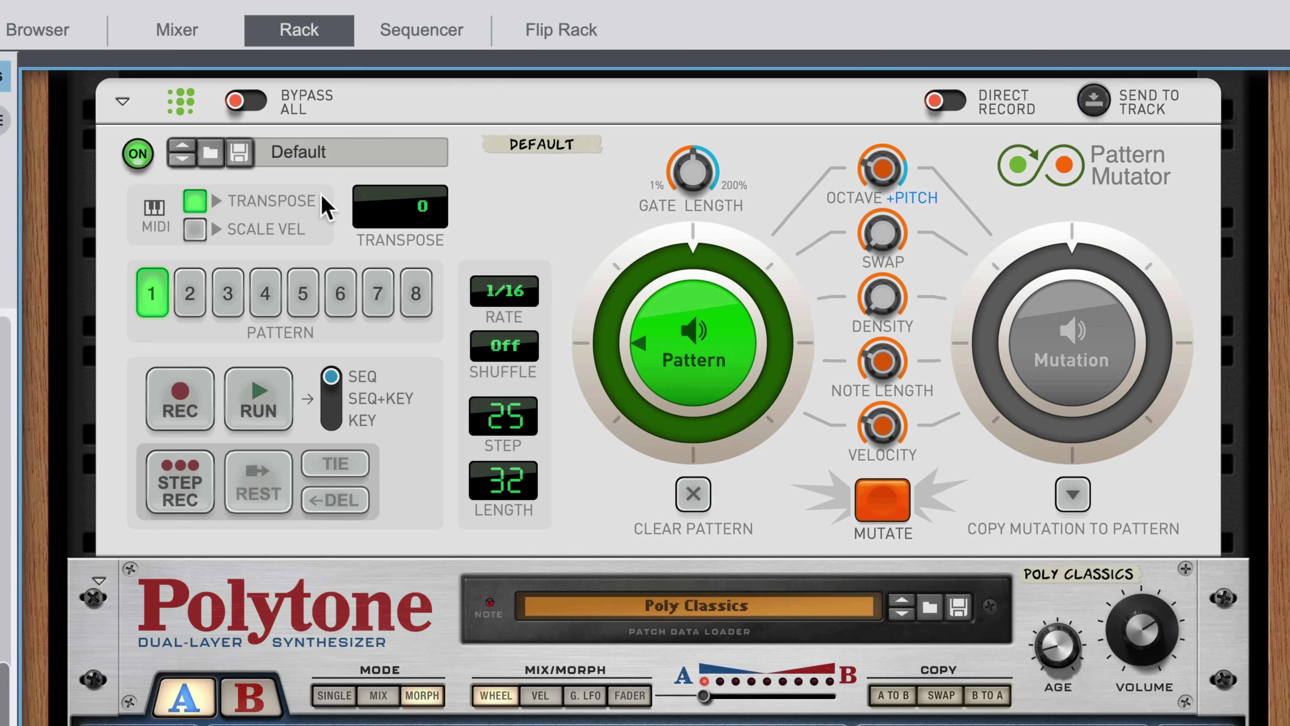
# Step: Load a 16-step patch in Polytone's Pattern Mutator and insert a RandomTool between the Mutator and Polytone
pyautogui.click(310, 153)
pyautogui.click(371, 38)
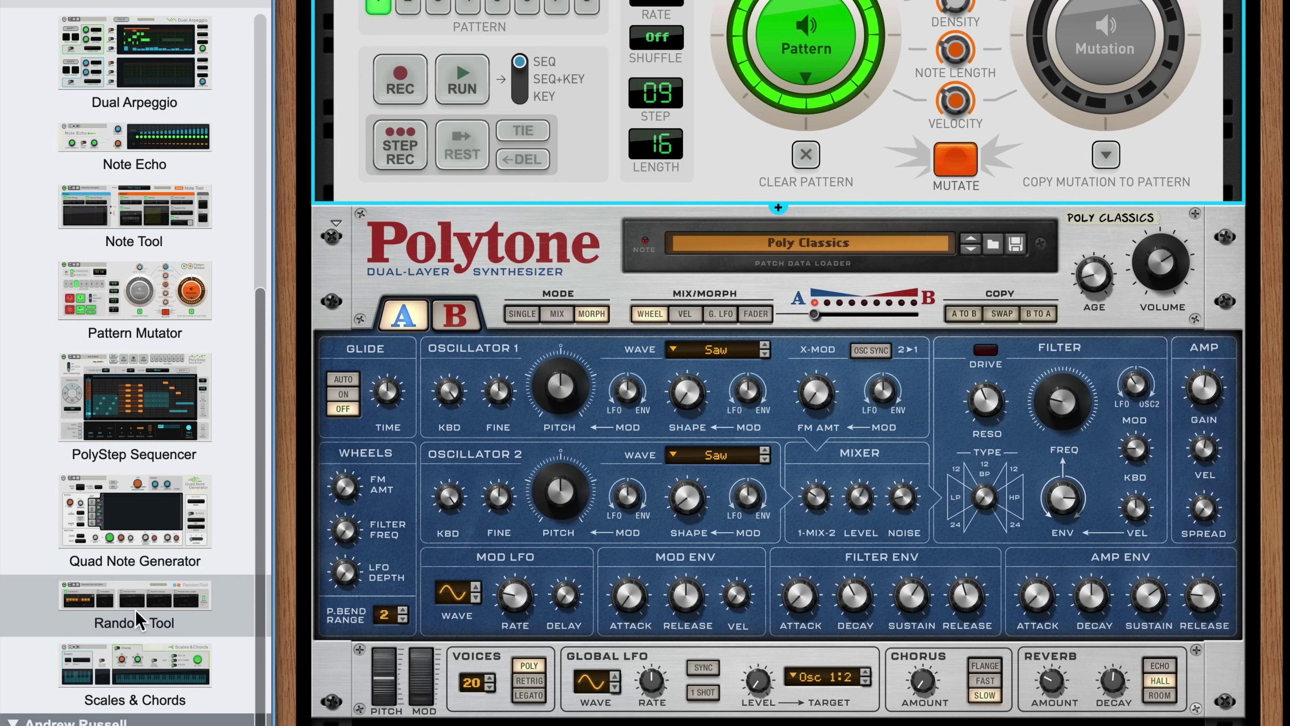
pyautogui.moveTo(130, 608); pyautogui.dragTo(573, 266)
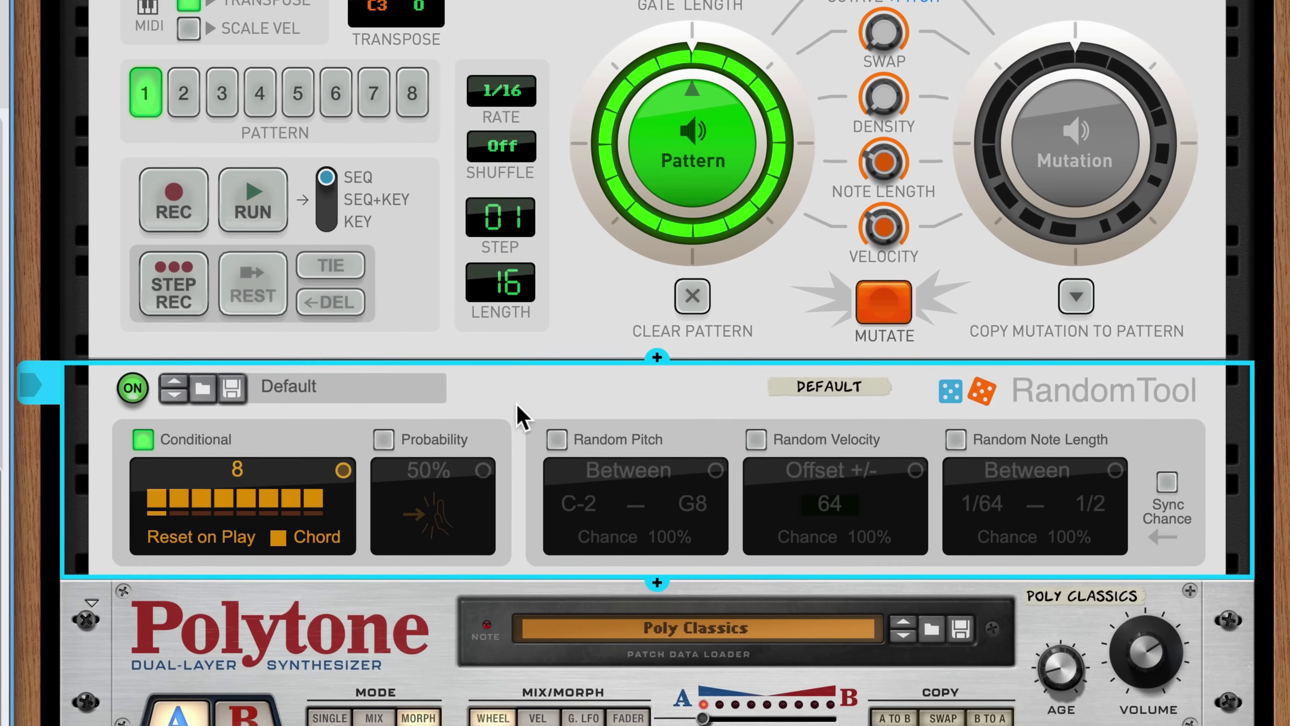
# Step: Audition Polytone's pattern and turn on Random Pitch in its RandomTool during playback
pyautogui.press('space')
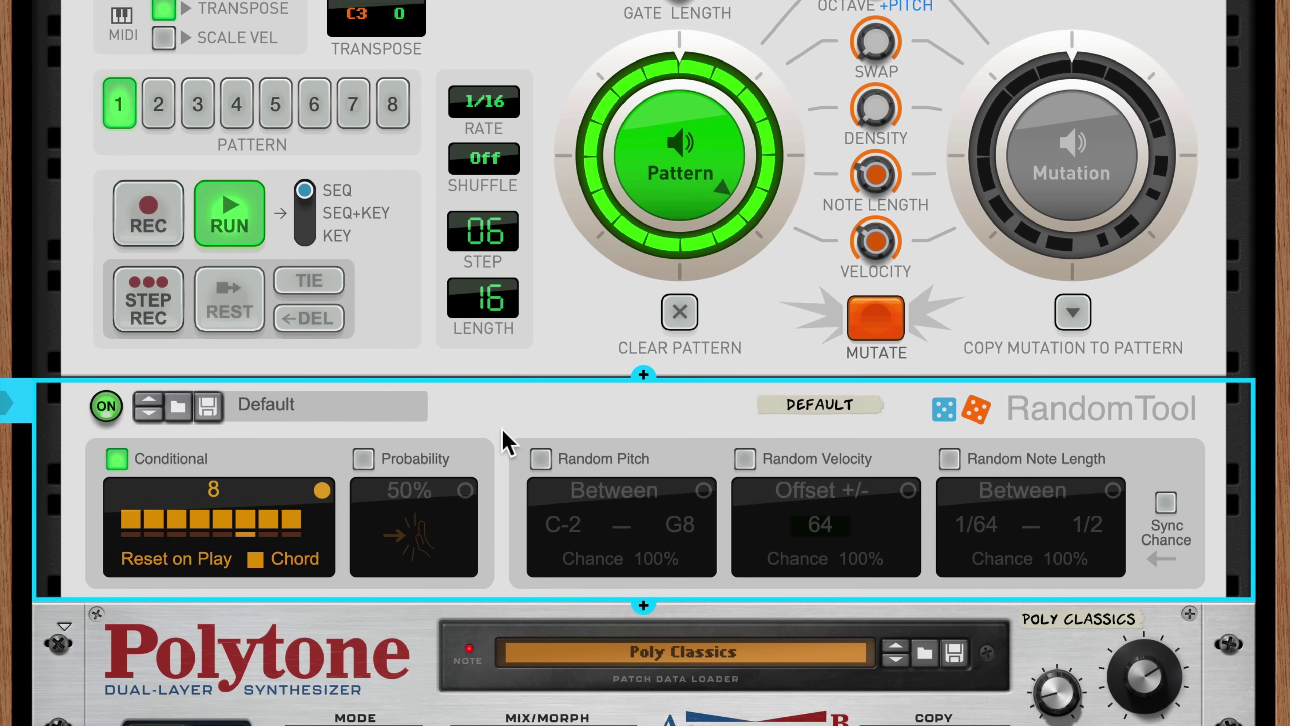
pyautogui.click(541, 459)
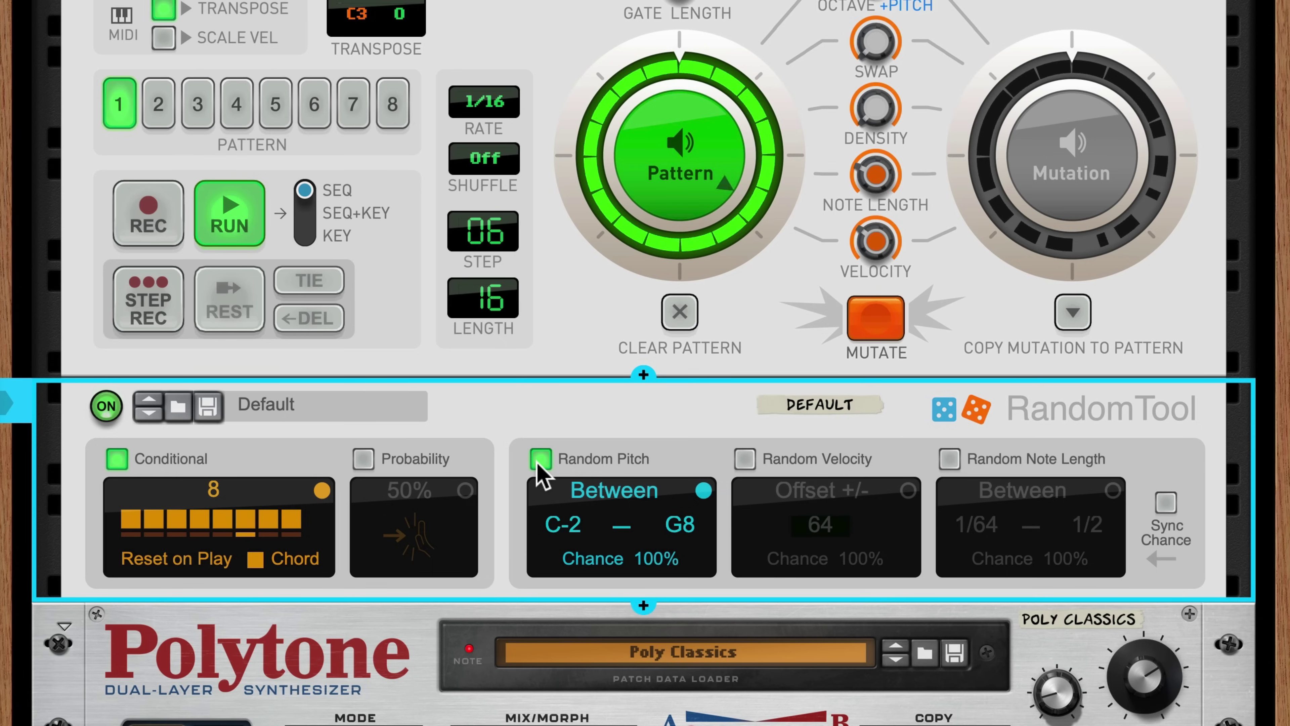
pyautogui.press('space')
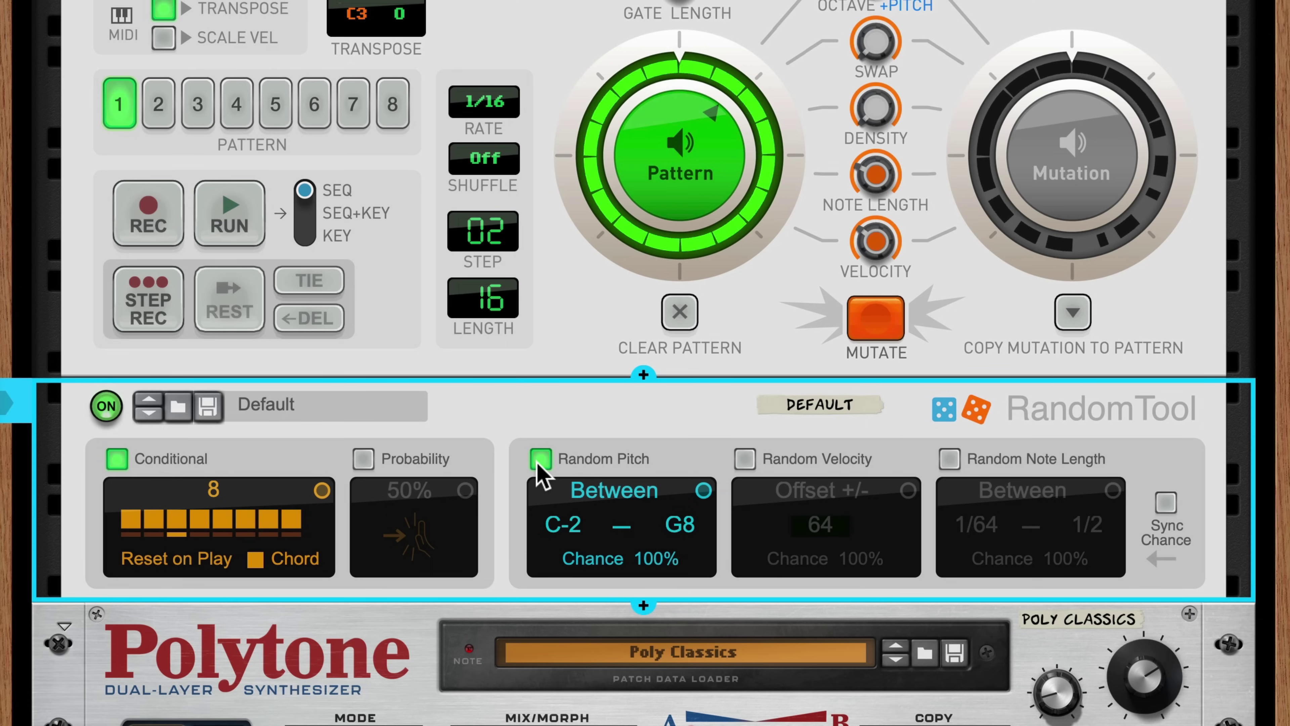
# Step: Limit Random Pitch to between D3 and F#4 and audition the pattern
pyautogui.moveTo(562, 524); pyautogui.dragTo(693, 626)
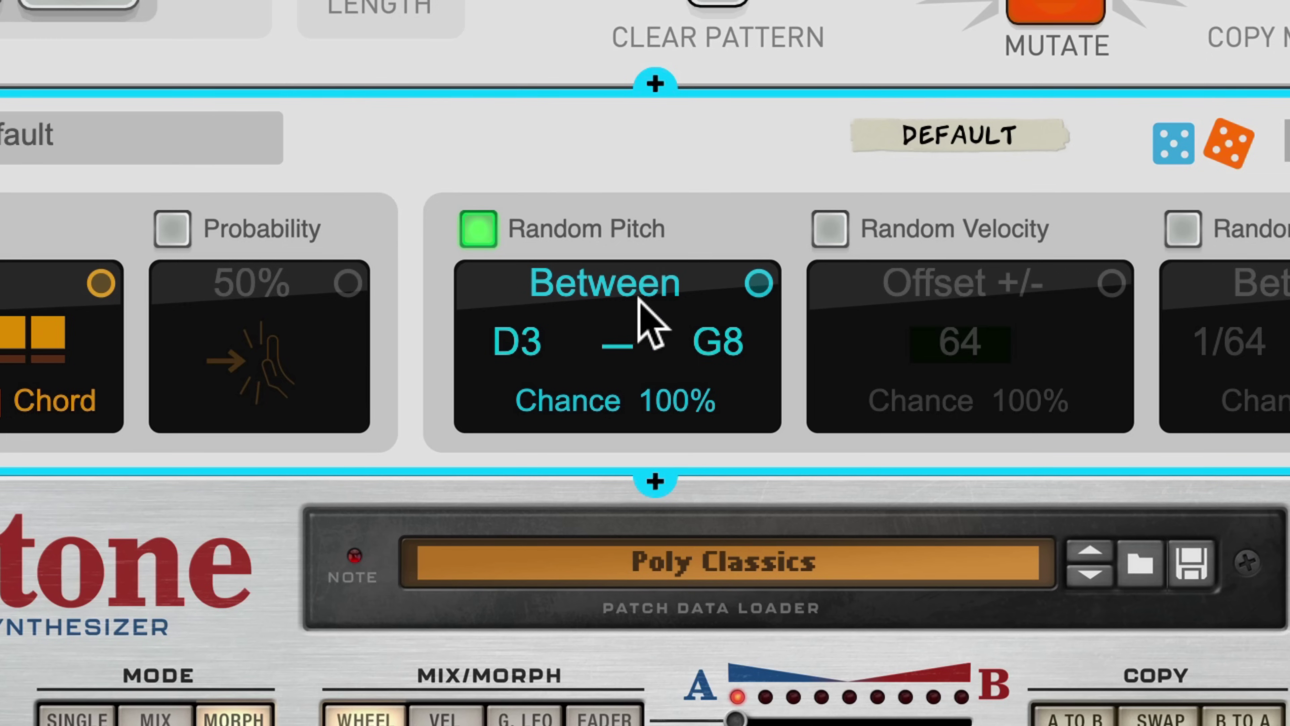
pyautogui.moveTo(741, 518); pyautogui.dragTo(743, 617)
pyautogui.press('space')
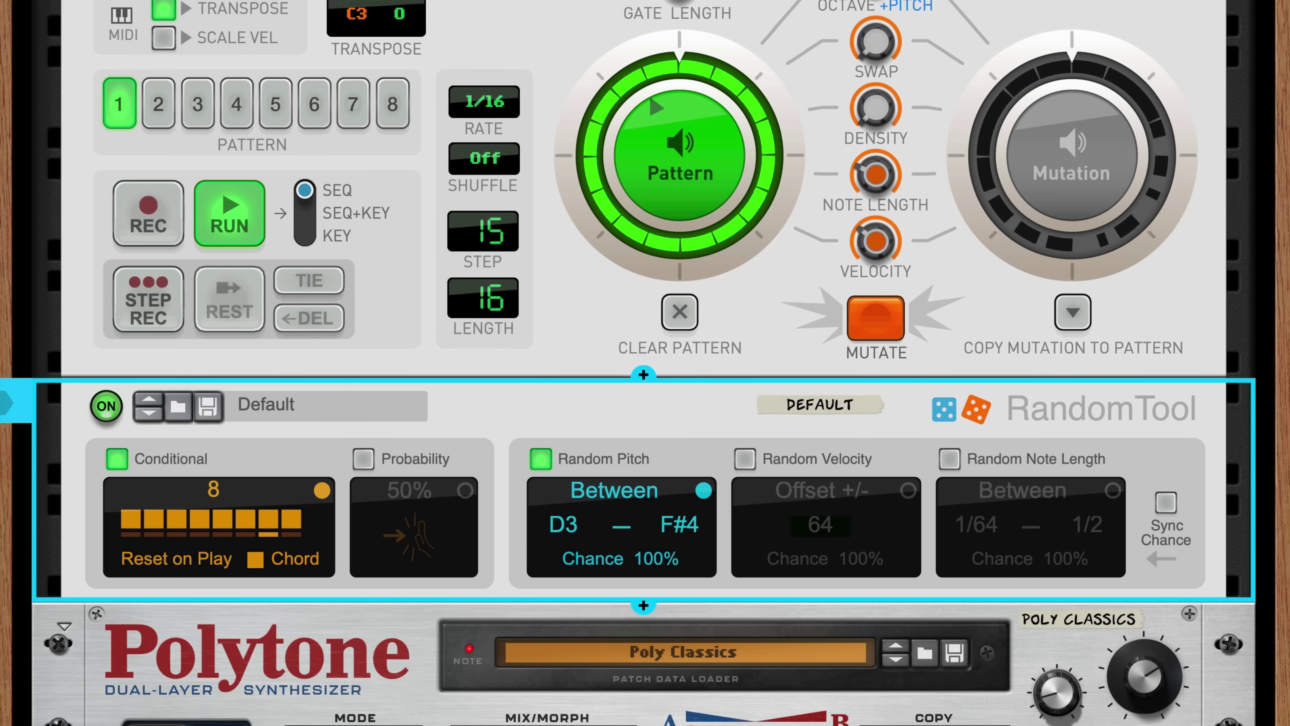
pyautogui.press('space')
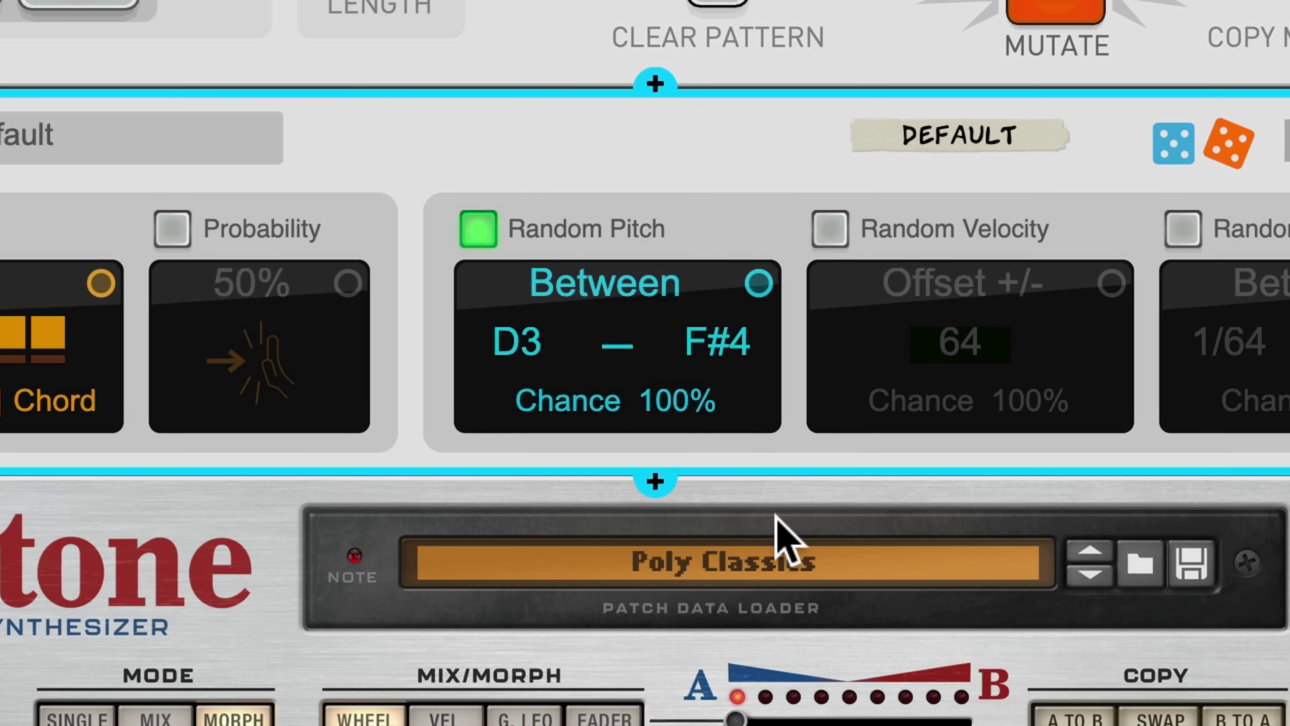
# Step: Lower the Random Pitch chance to 25% and audition the pattern
pyautogui.moveTo(642, 562); pyautogui.dragTo(649, 592)
pyautogui.moveTo(662, 457); pyautogui.dragTo(694, 683)
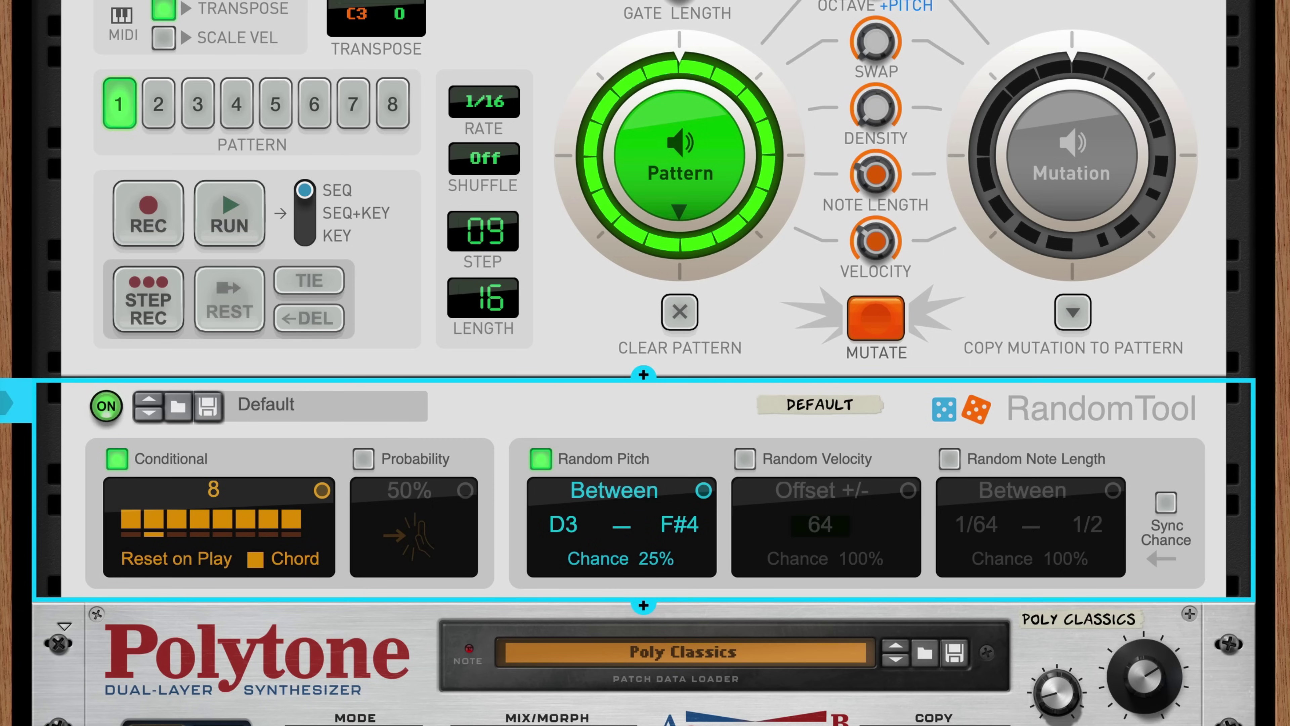
pyautogui.press('space')
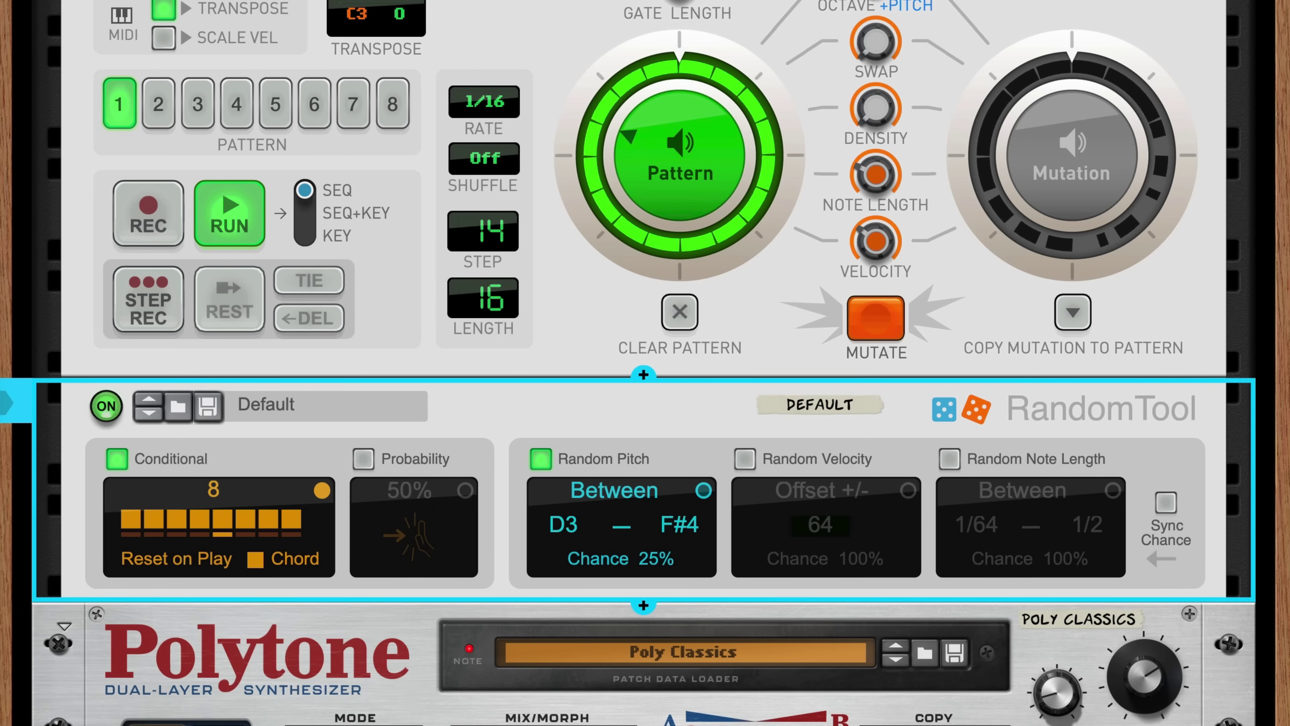
pyautogui.press('space')
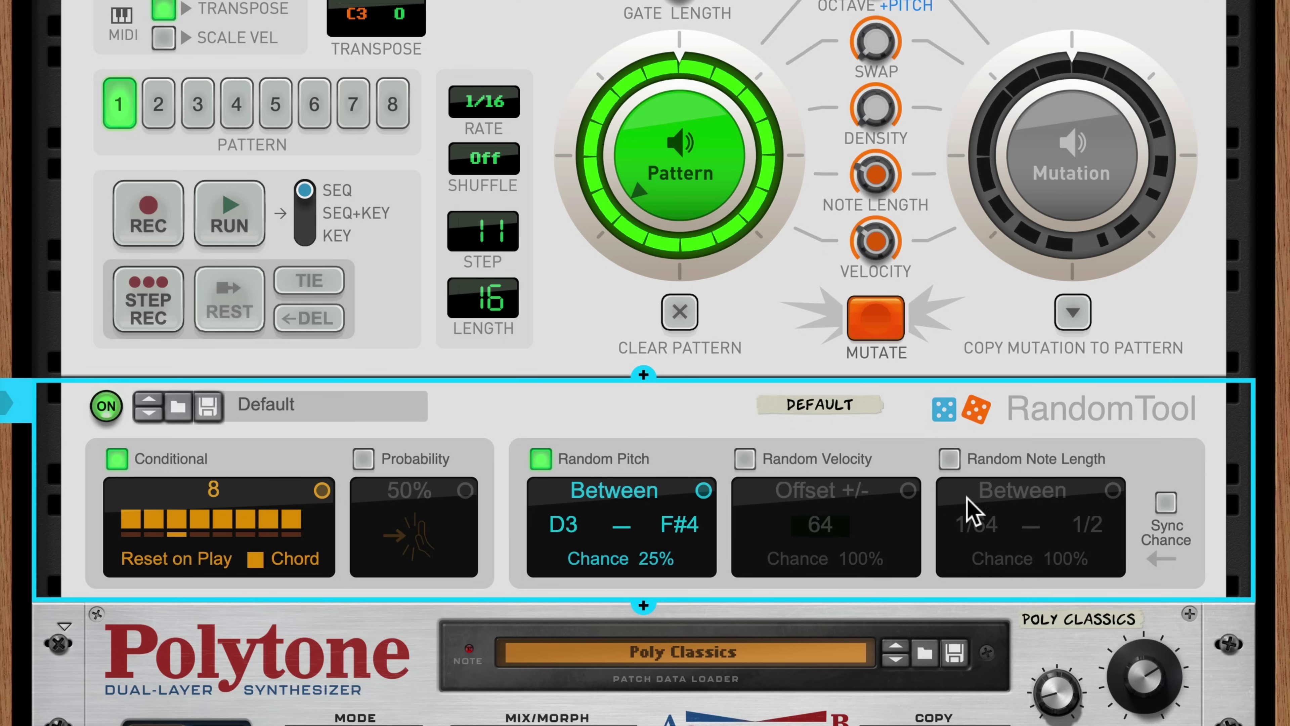
# Step: Enable Random Note Length and set its range to between 1/32 and 1/16
pyautogui.click(950, 459)
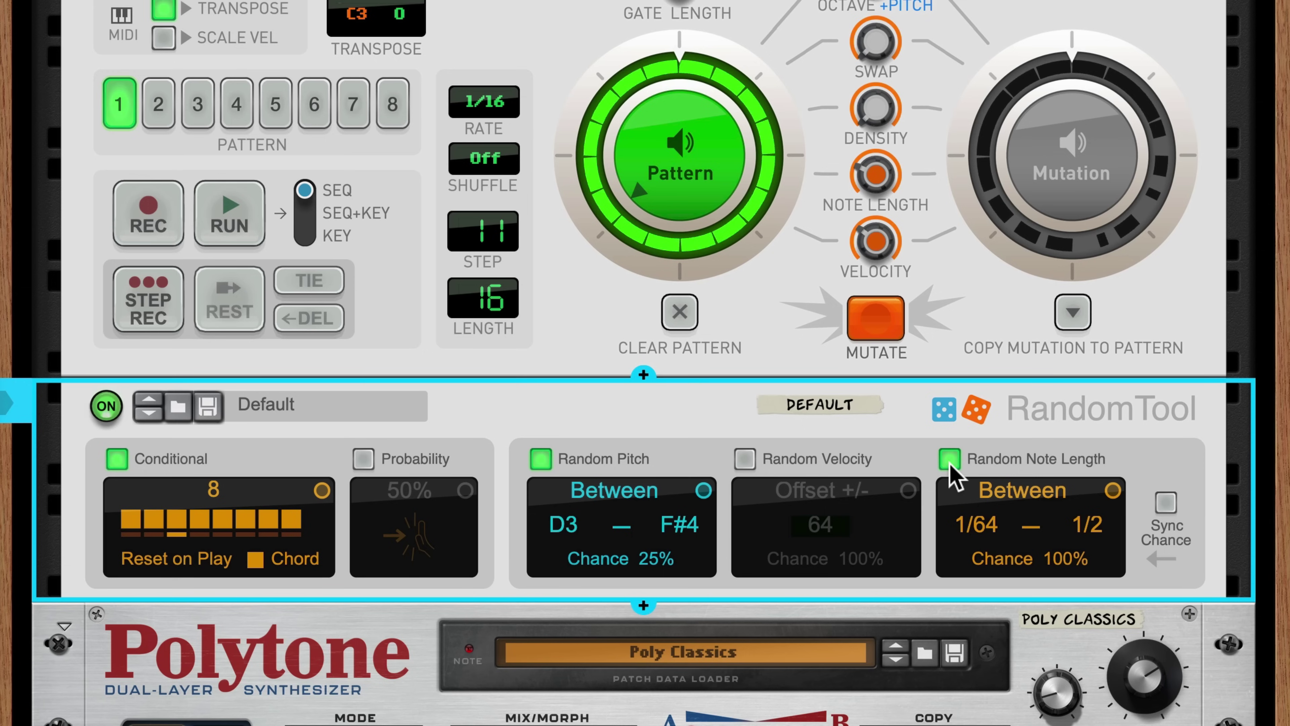
pyautogui.click(1077, 523)
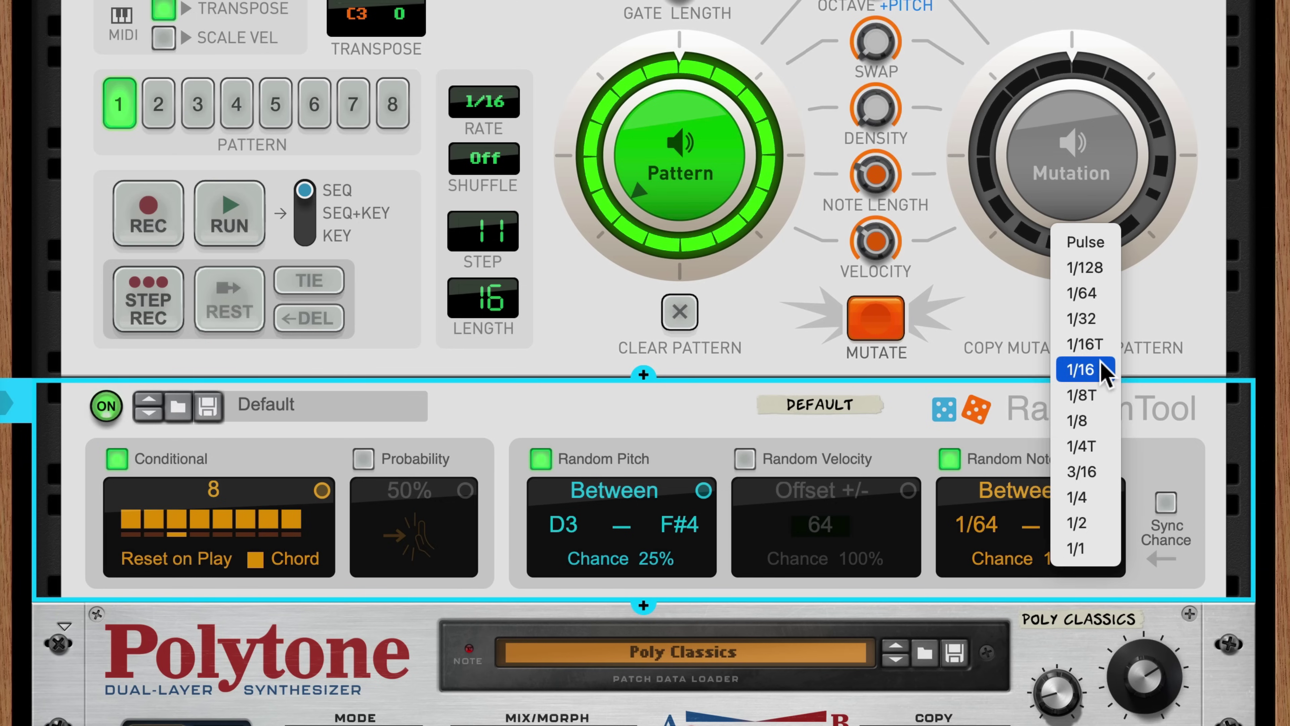
pyautogui.click(1092, 369)
pyautogui.click(988, 532)
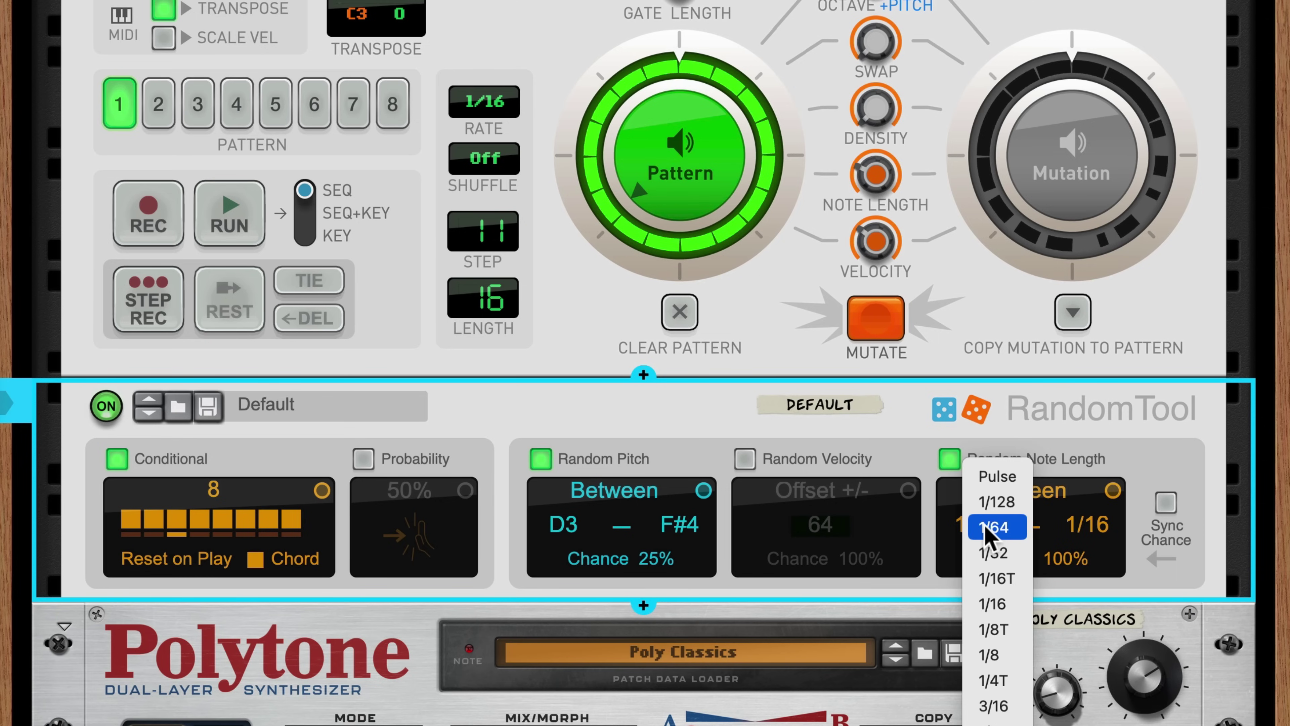
pyautogui.click(993, 553)
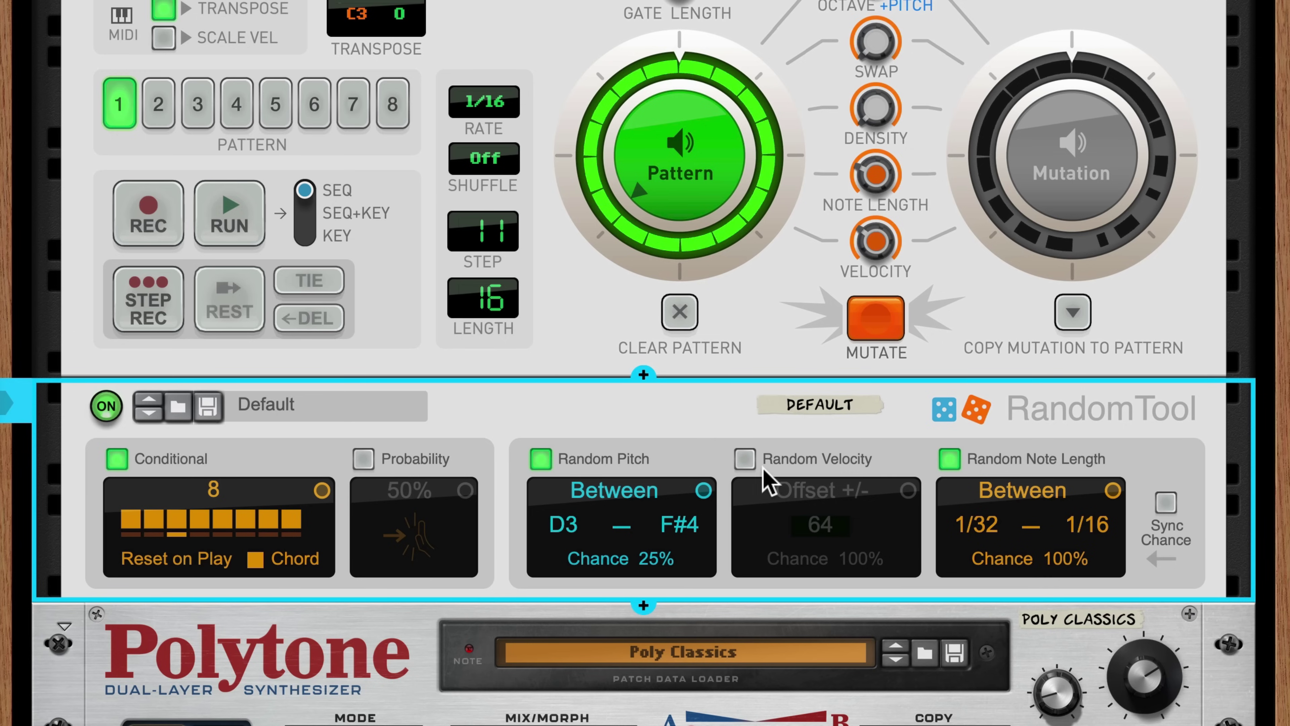
# Step: Enable Random Velocity on Polytone's RandomTool and set its offset to 77
pyautogui.click(744, 459)
pyautogui.moveTo(815, 527); pyautogui.dragTo(836, 453)
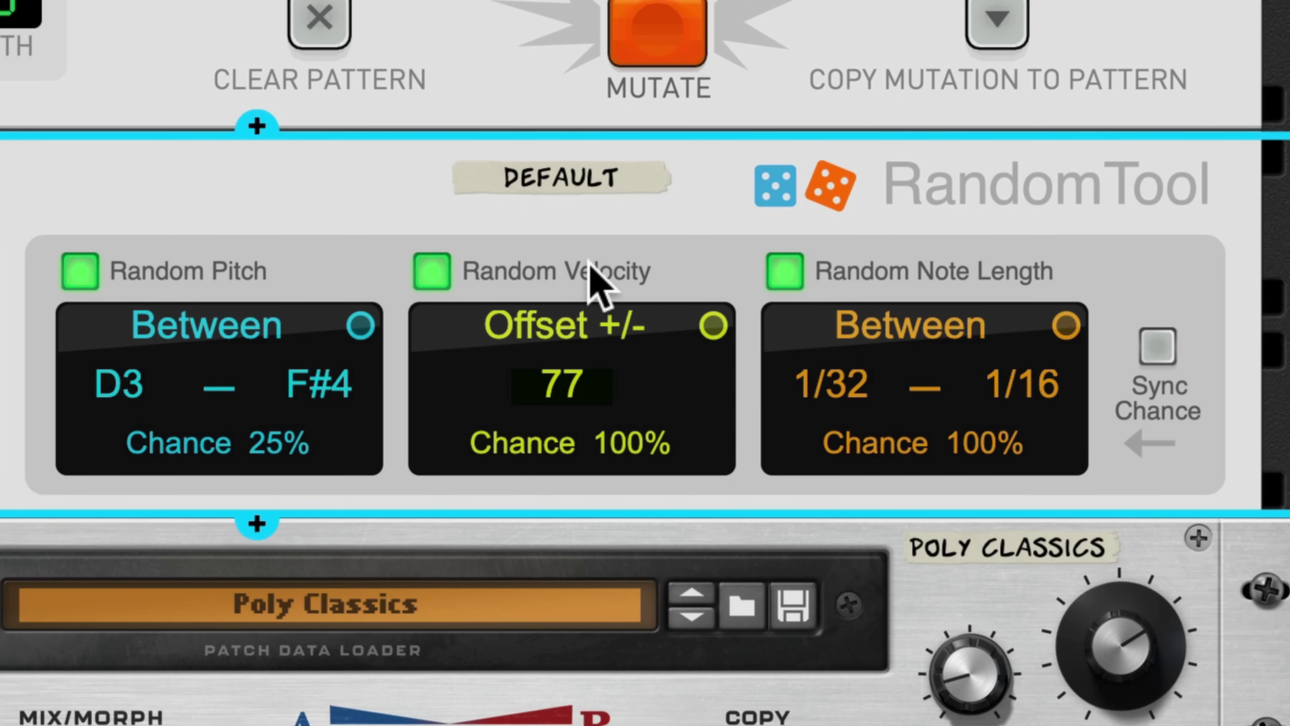
# Step: Set Random Velocity's offset to 79 and its chance to 57%
pyautogui.moveTo(589, 260); pyautogui.dragTo(591, 254)
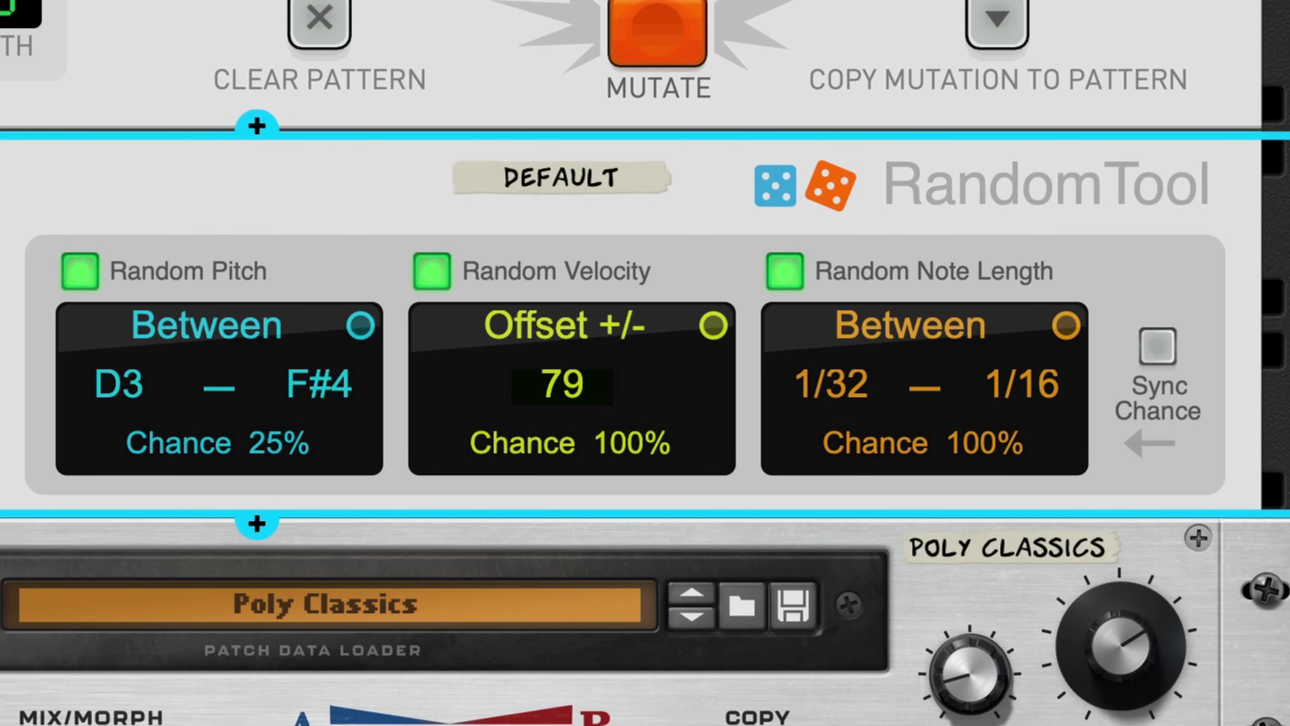
pyautogui.moveTo(637, 453); pyautogui.dragTo(699, 594)
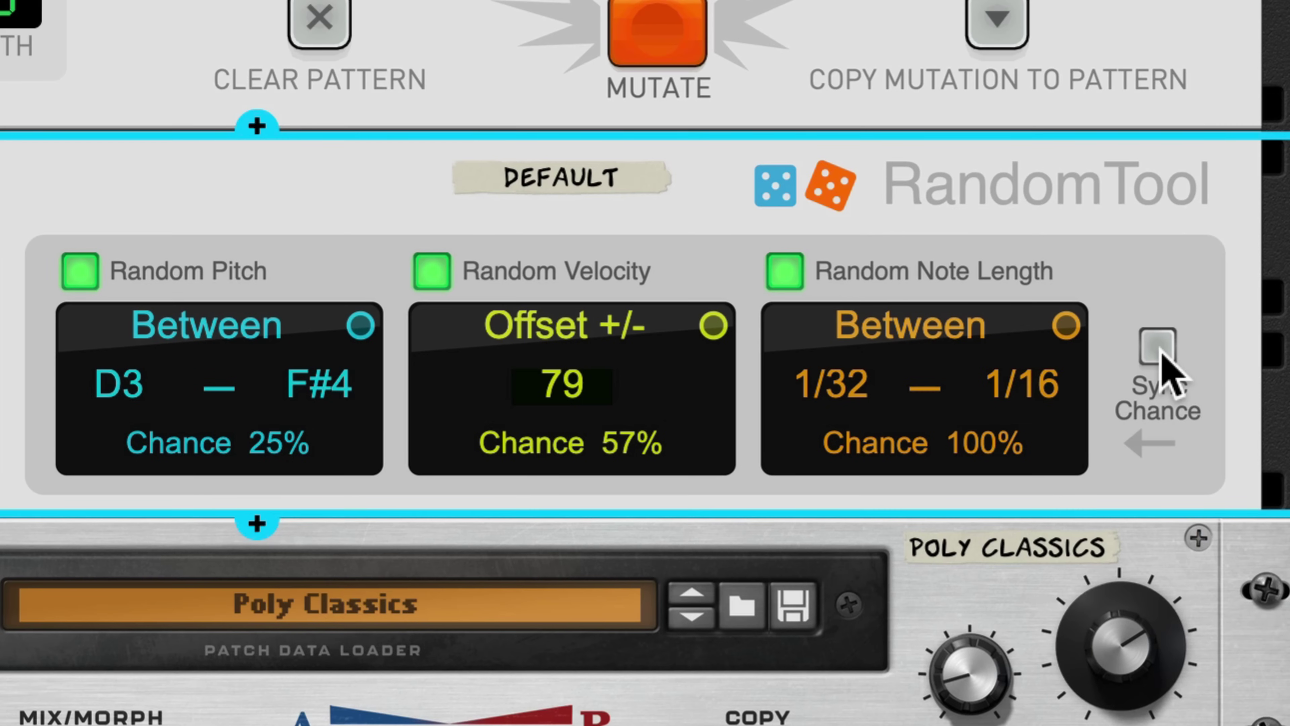
# Step: Try out Sync Chance with the note length chance, switch it off again and audition the pattern
pyautogui.click(1159, 348)
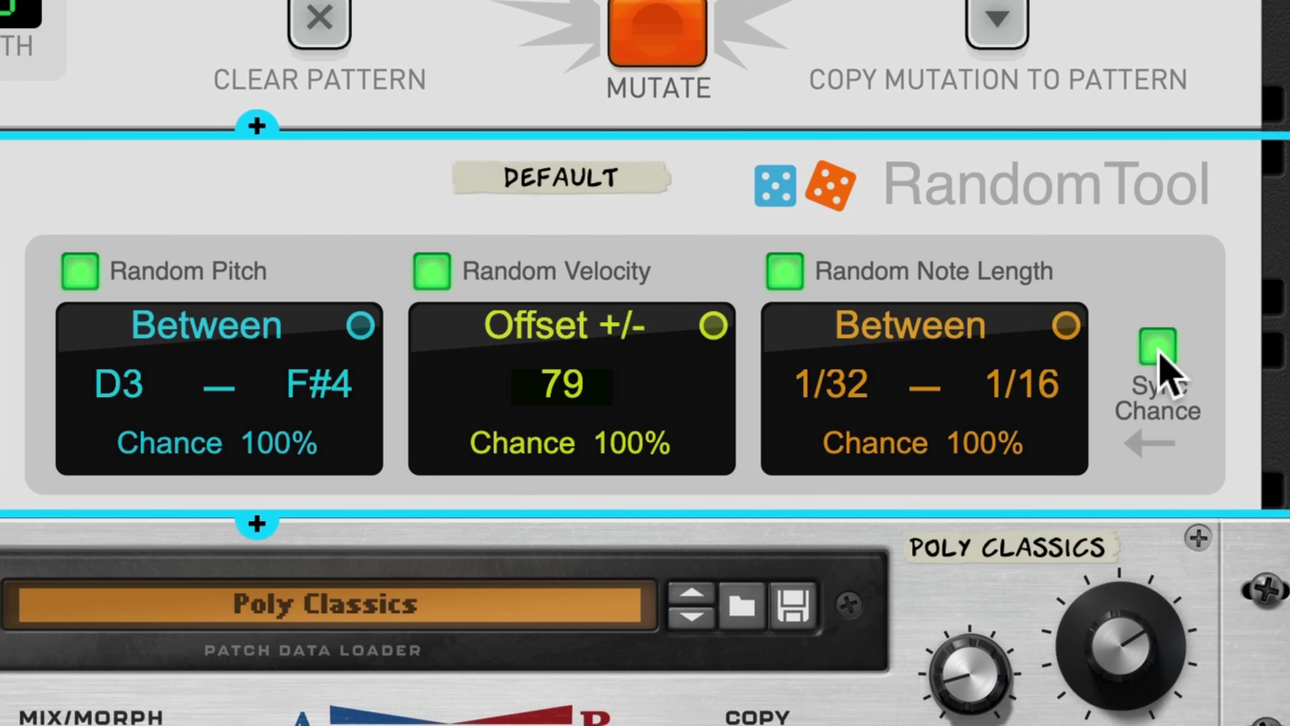
pyautogui.moveTo(985, 451)
pyautogui.mouseDown()
pyautogui.moveTo(980, 605)
pyautogui.moveTo(997, 438)
pyautogui.mouseUp()
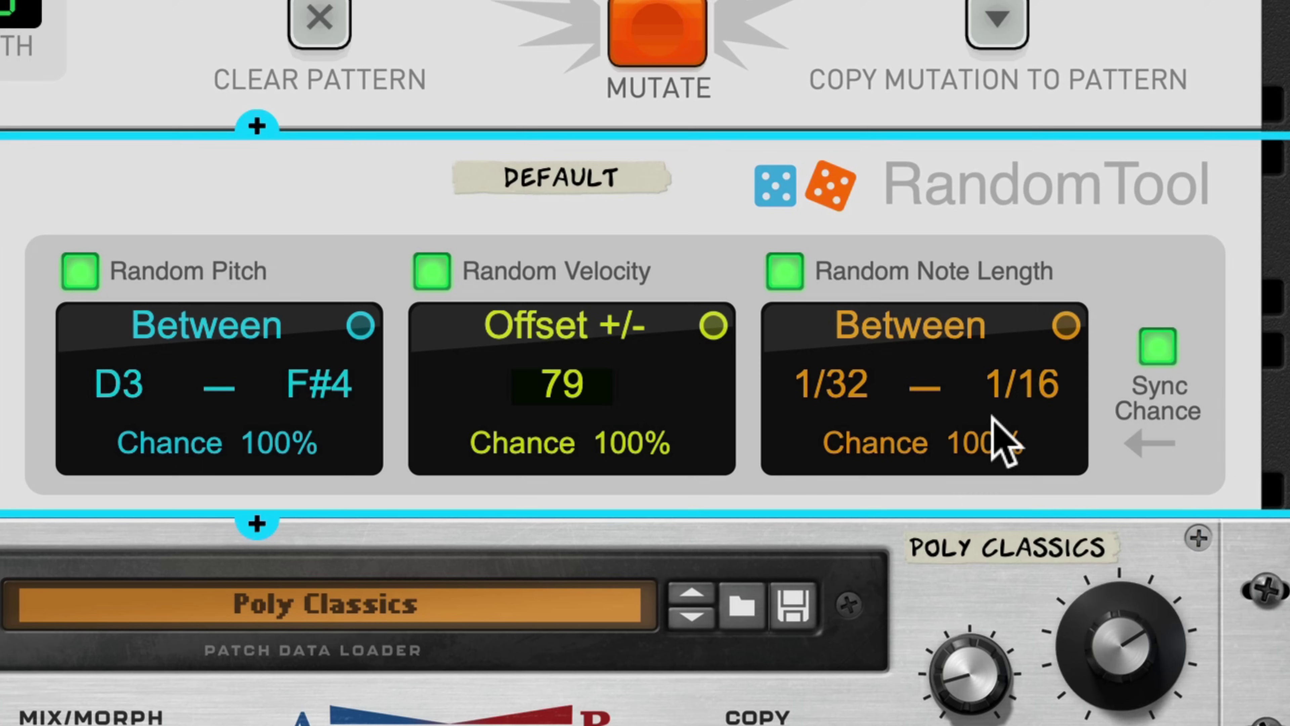
pyautogui.click(1160, 361)
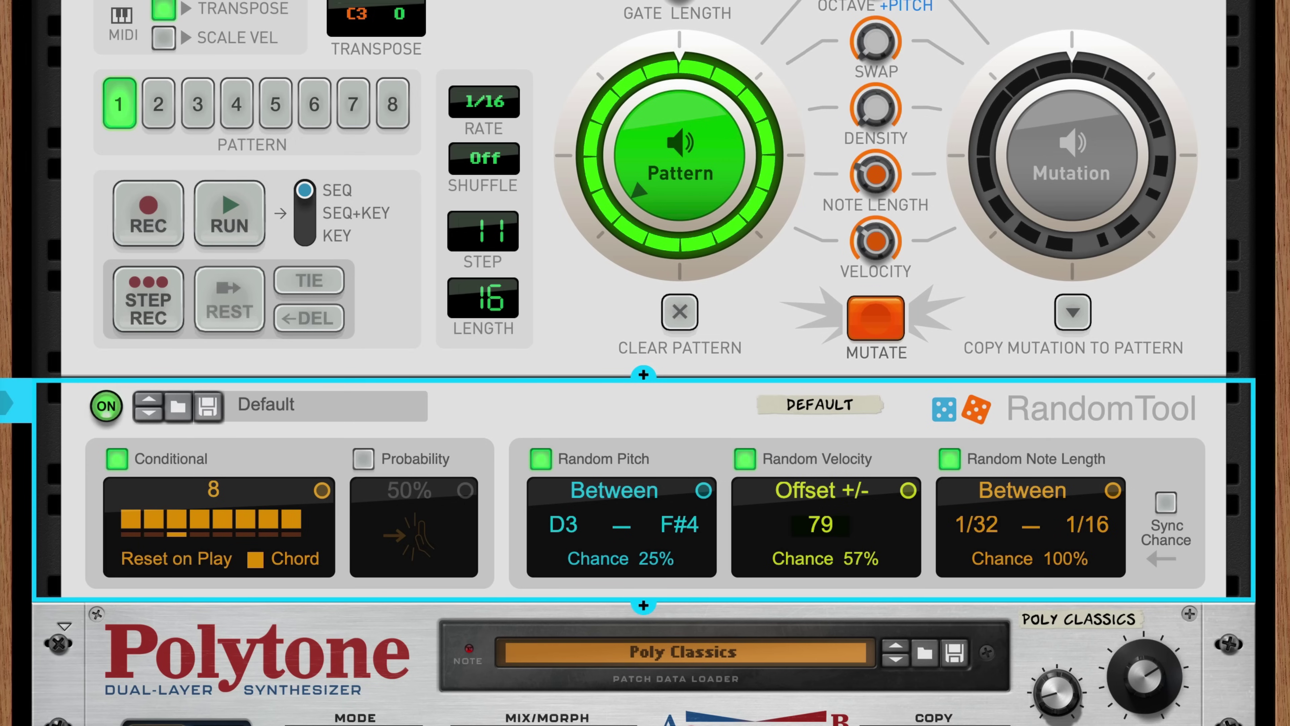
pyautogui.press('space')
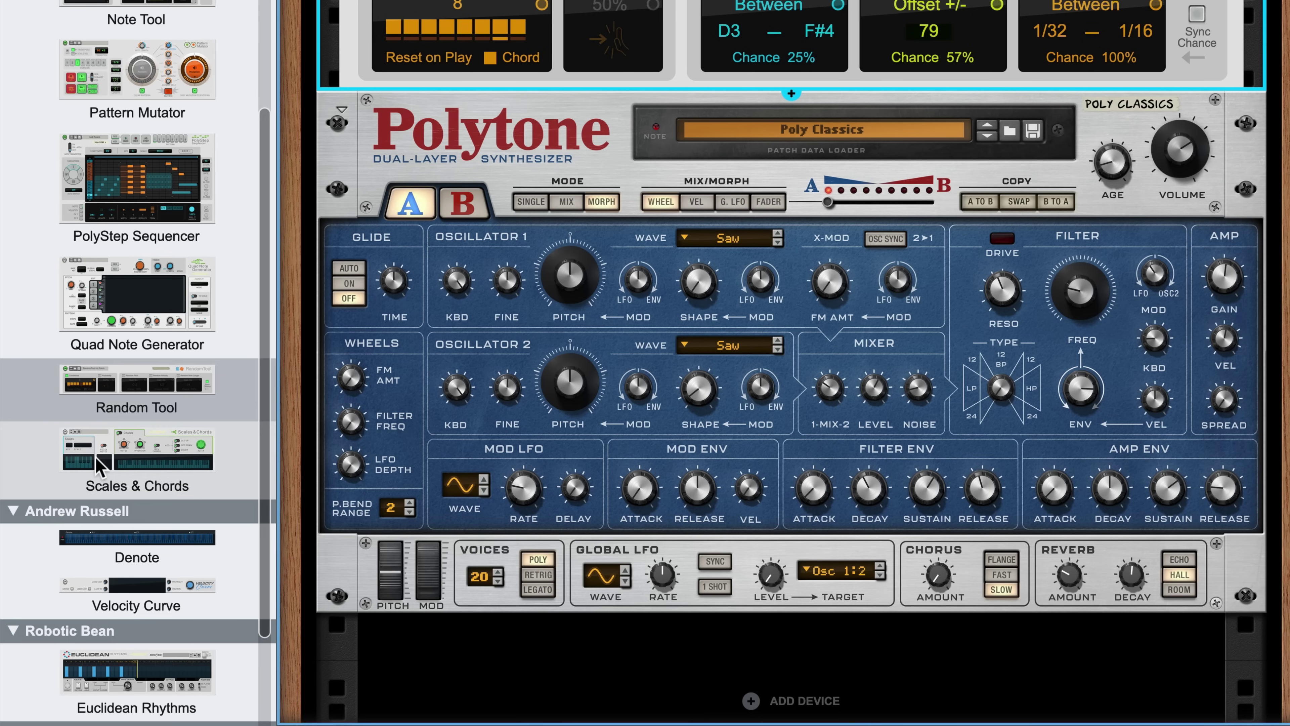
# Step: Insert a Scales & Chords player between RandomTool and Polytone, with Chords off and the scale set to D Lydian
pyautogui.moveTo(103, 452); pyautogui.dragTo(558, 135)
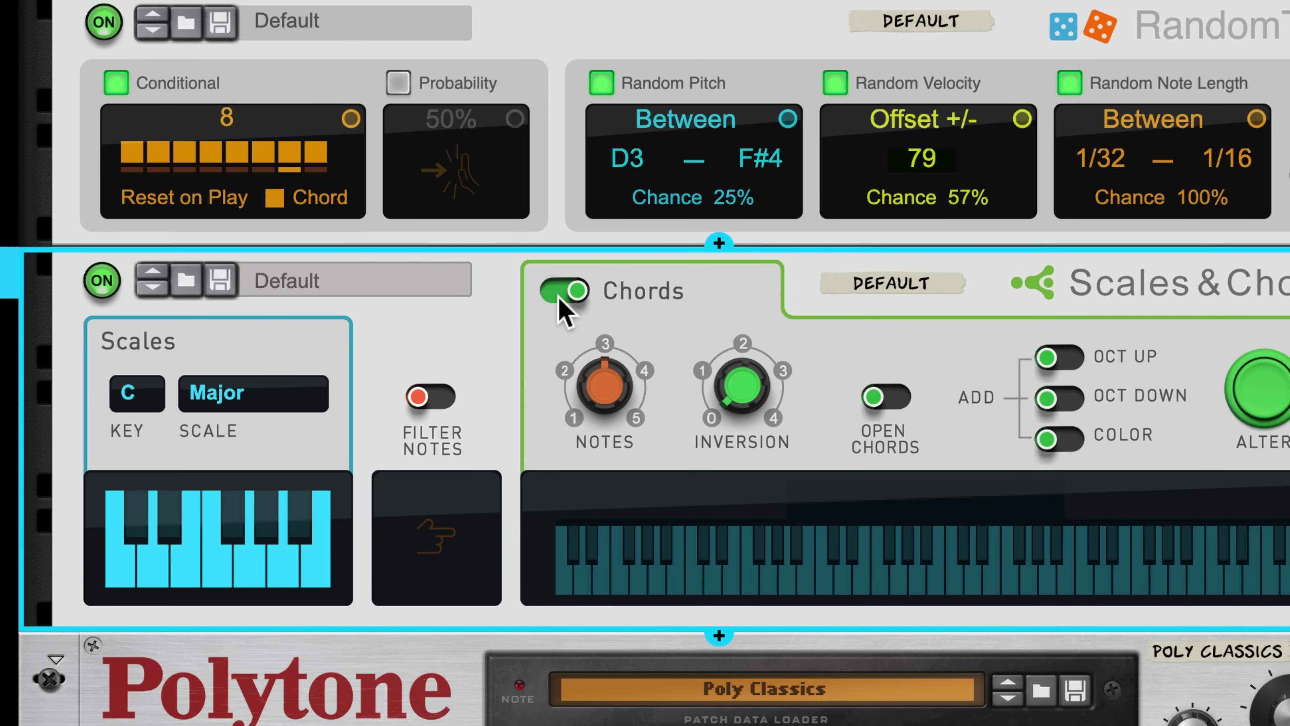
pyautogui.click(686, 124)
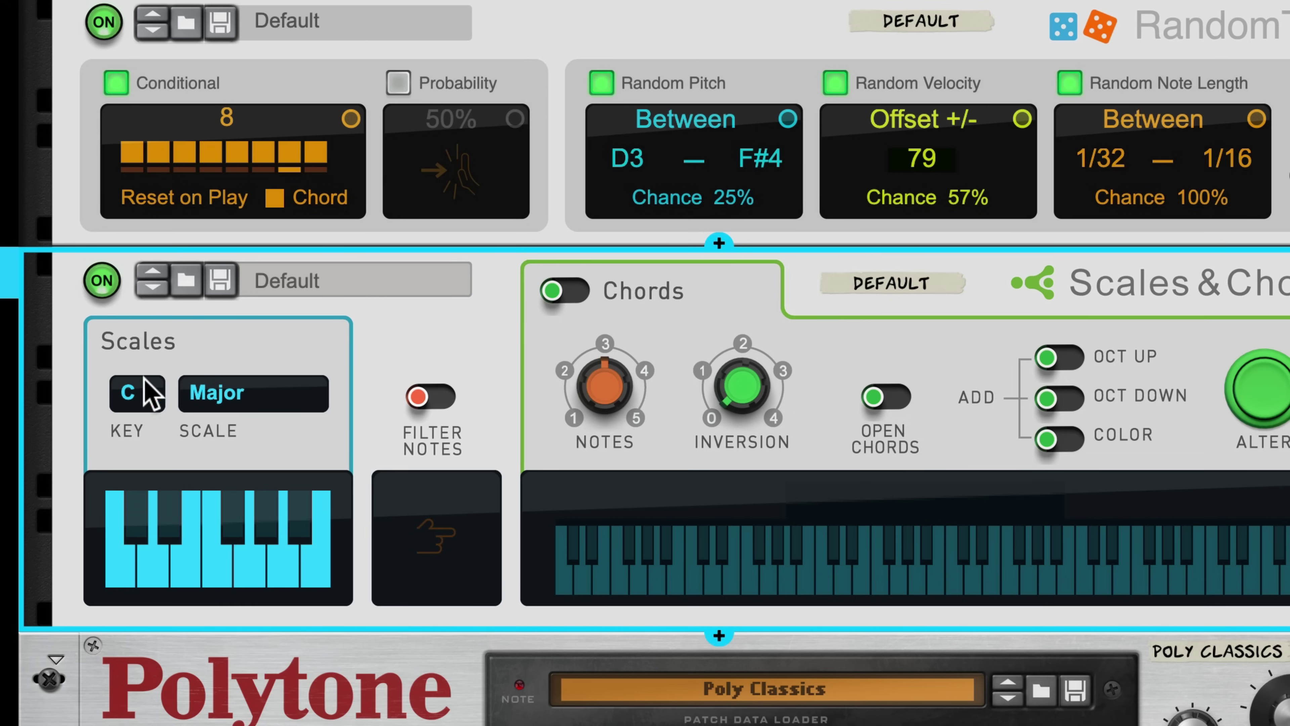
pyautogui.click(127, 407)
pyautogui.click(135, 455)
pyautogui.click(218, 402)
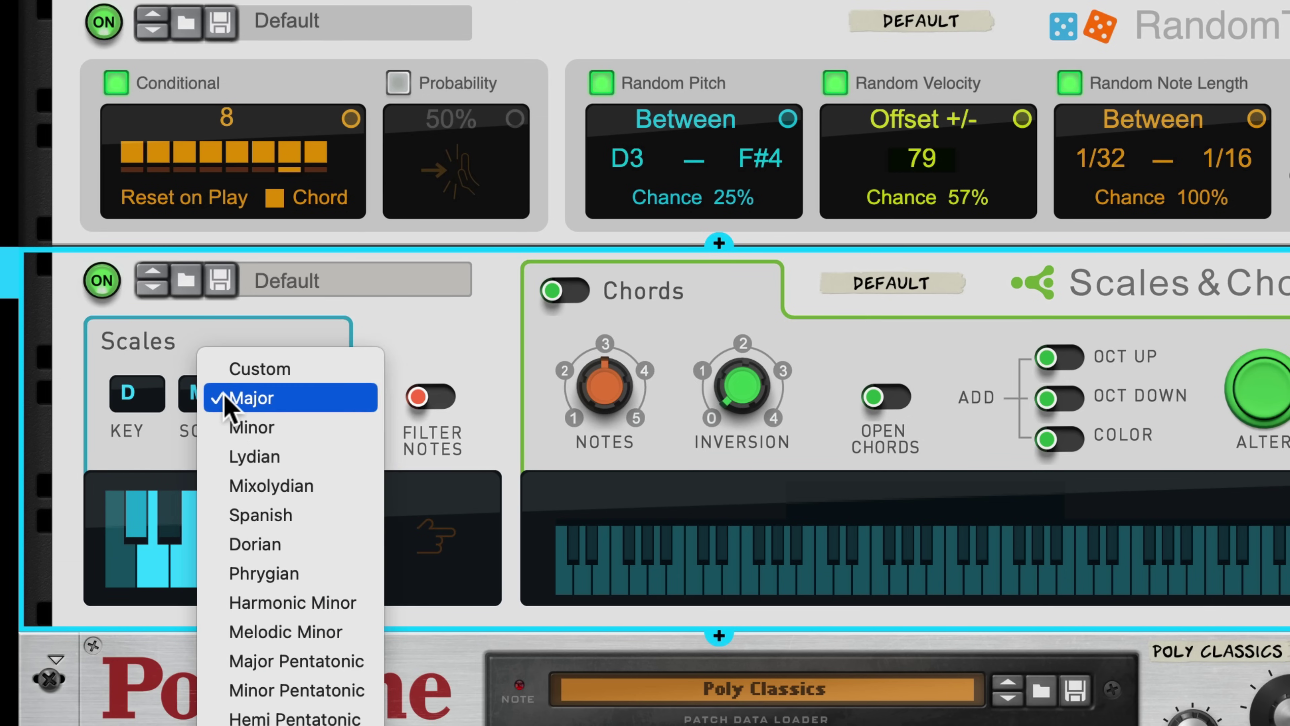
pyautogui.click(233, 457)
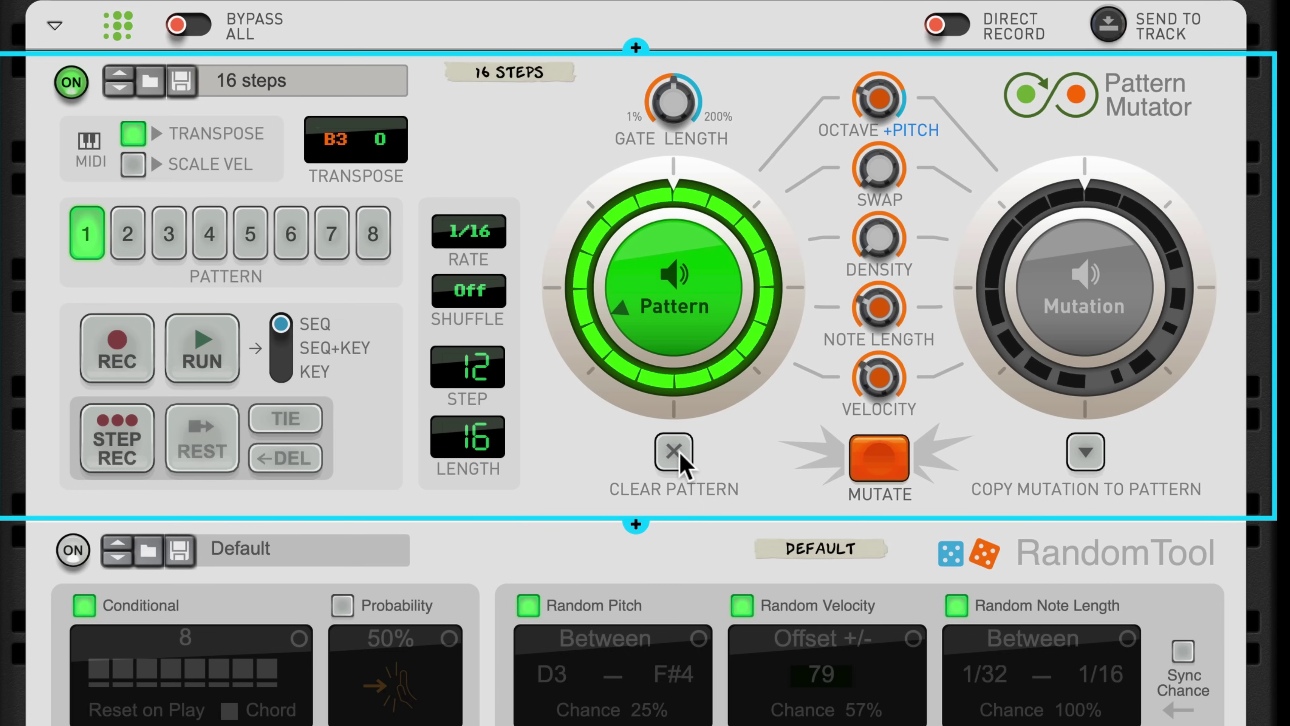
# Step: Clear the Pattern Mutator pattern, step-record a new 16-step one and audition it with RandomTool bypassed
pyautogui.click(678, 454)
pyautogui.click(143, 452)
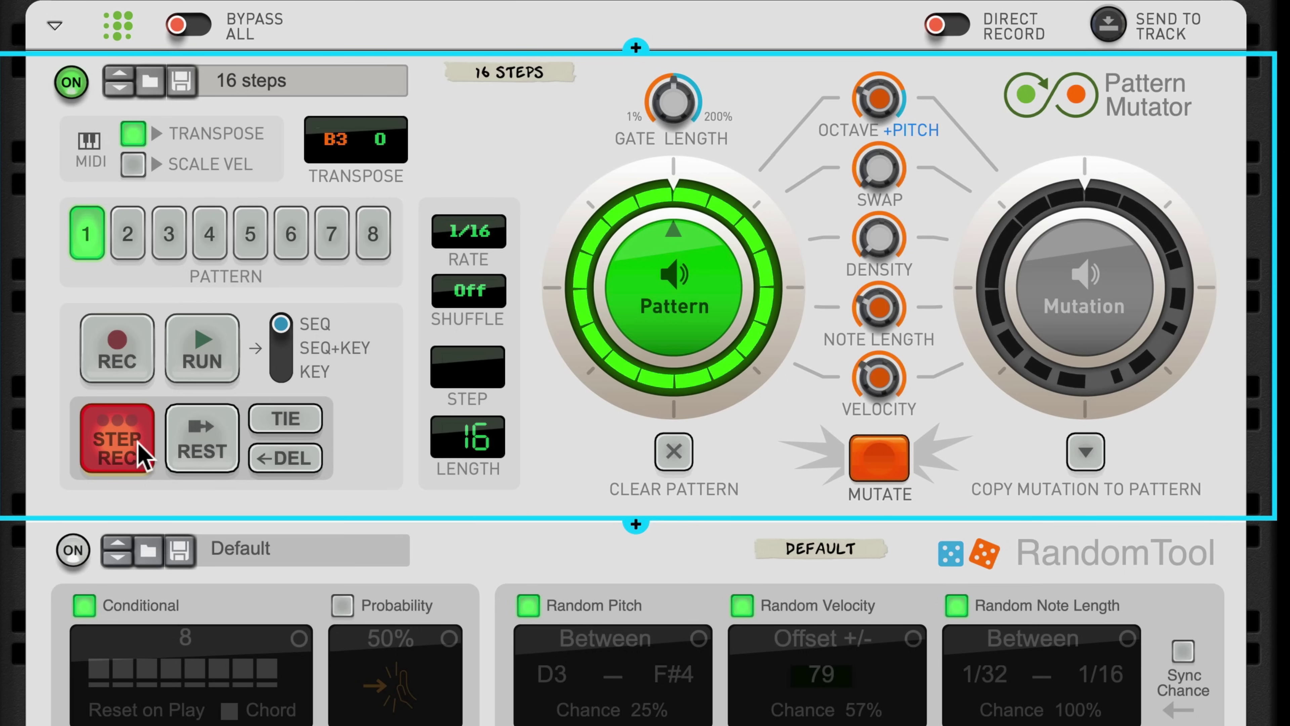
pyautogui.click(139, 442)
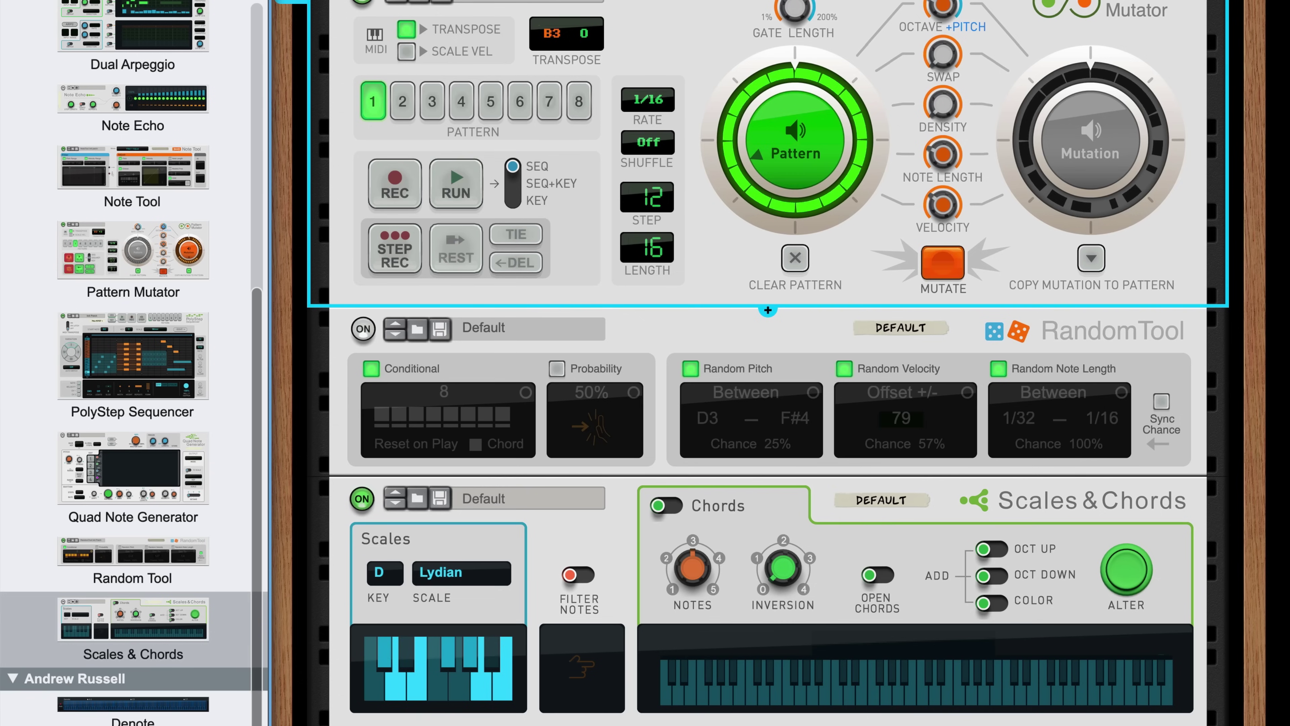
pyautogui.press('space')
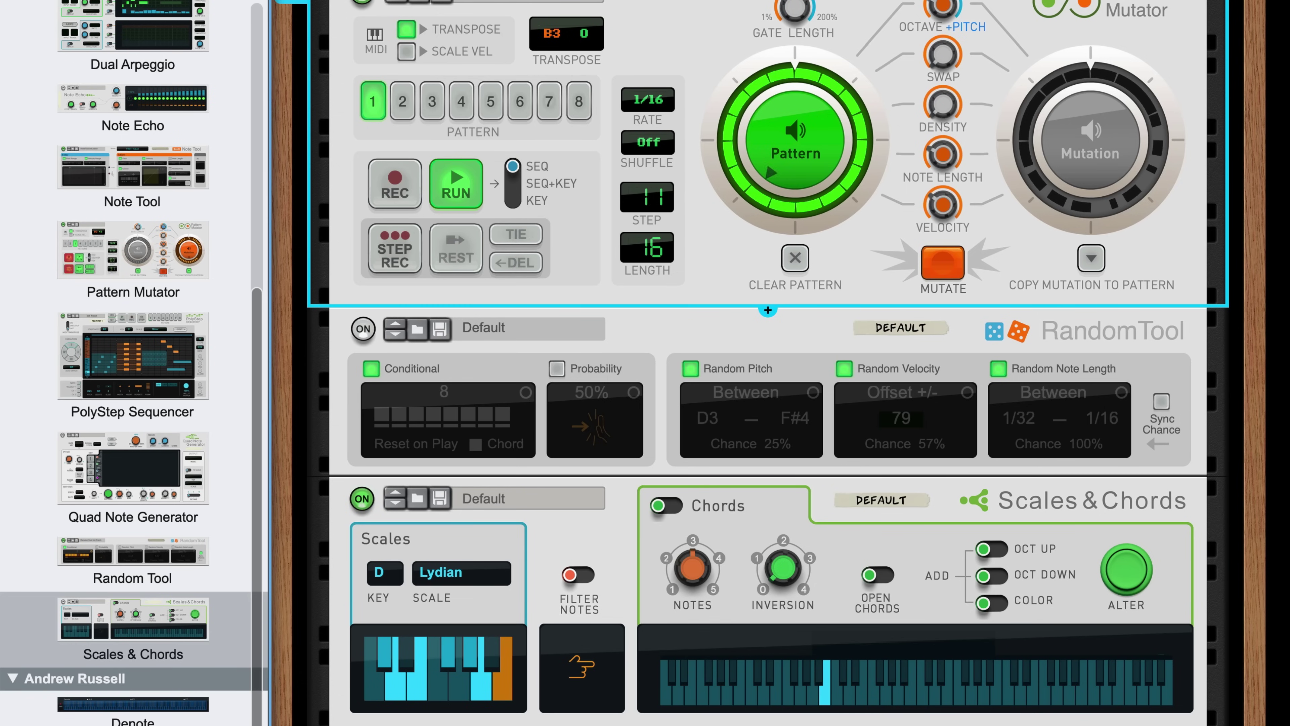
pyautogui.press('space')
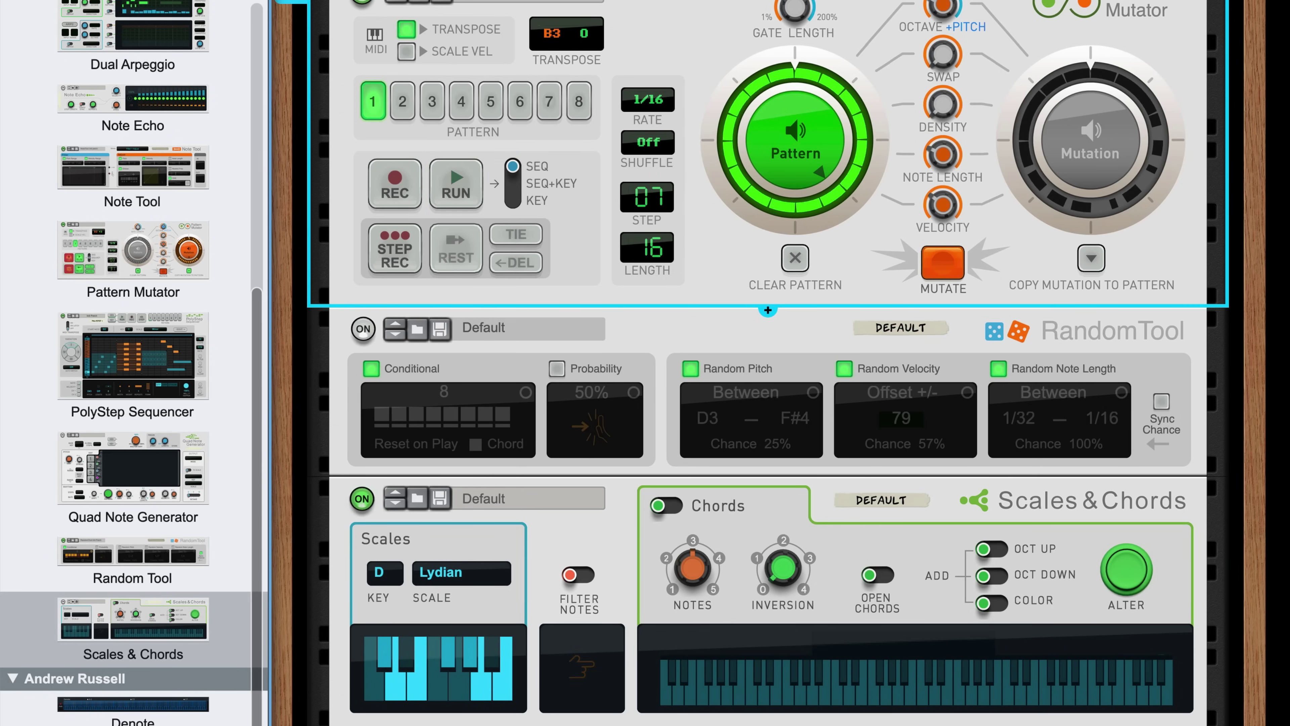
# Step: Set the Pattern Mutator rate to 1/8 and switch RandomTool back on
pyautogui.click(648, 99)
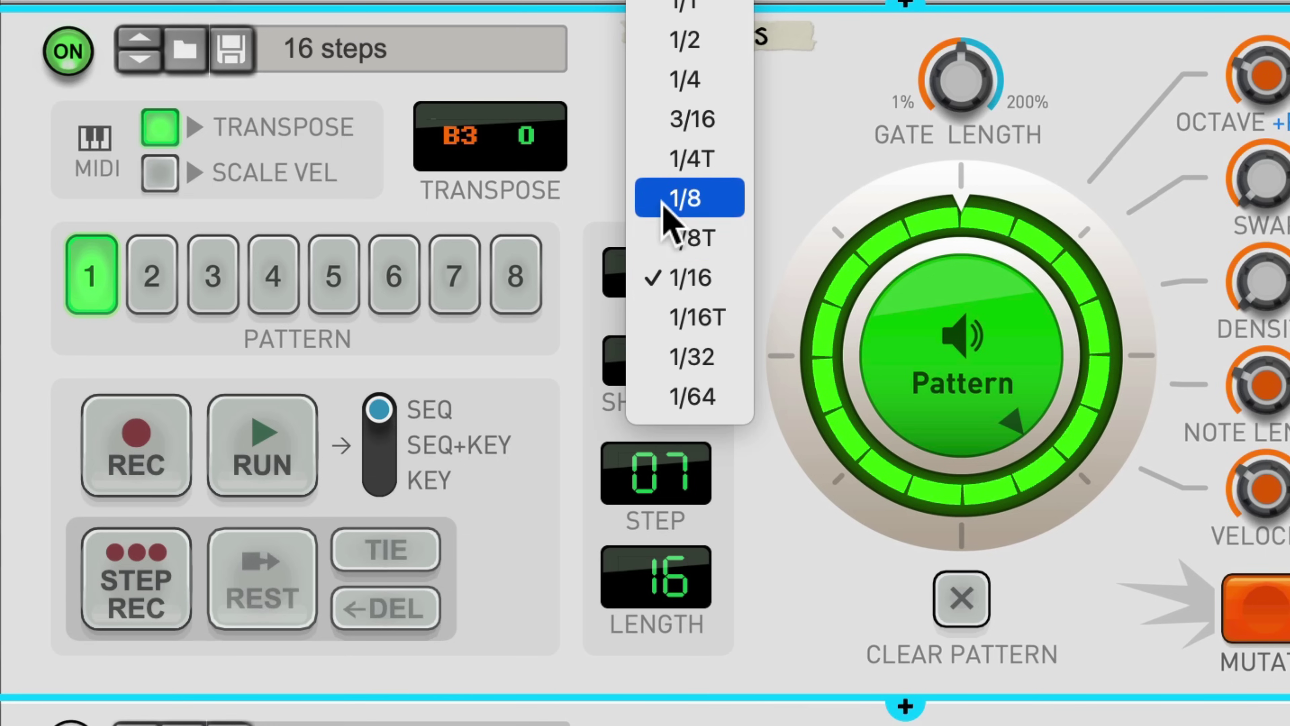
pyautogui.click(663, 202)
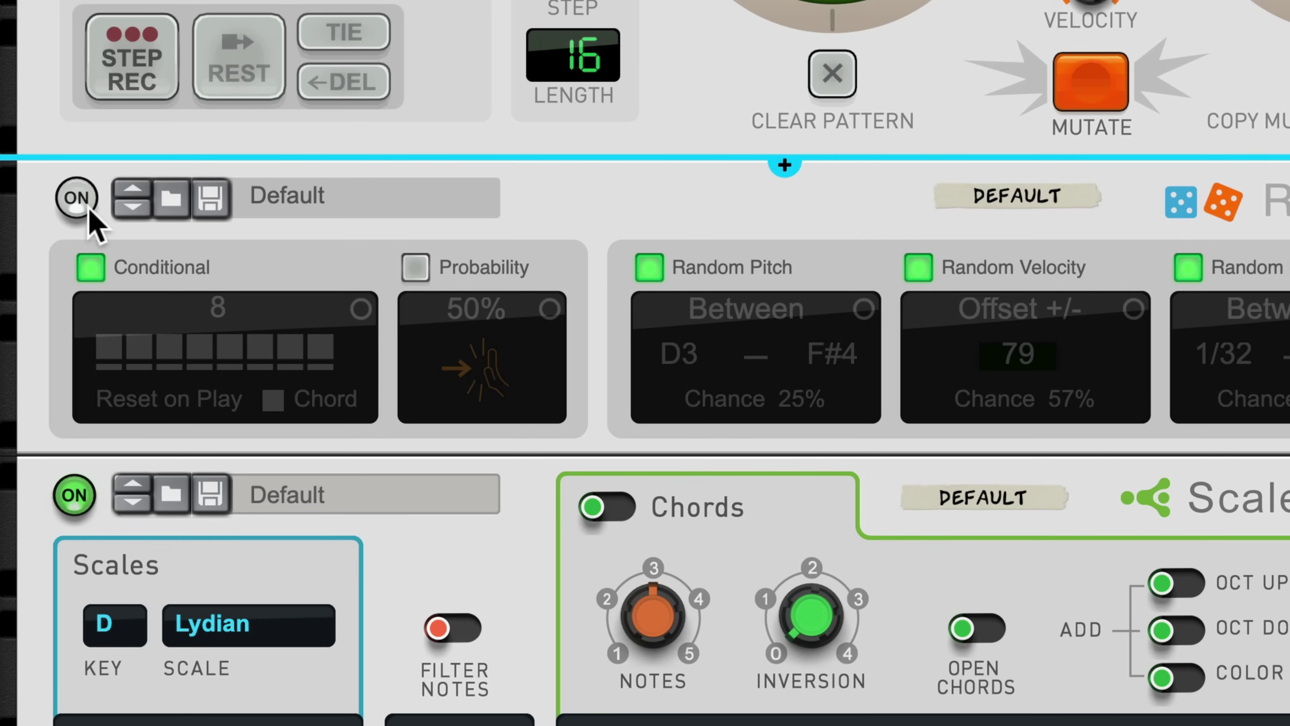
pyautogui.click(88, 206)
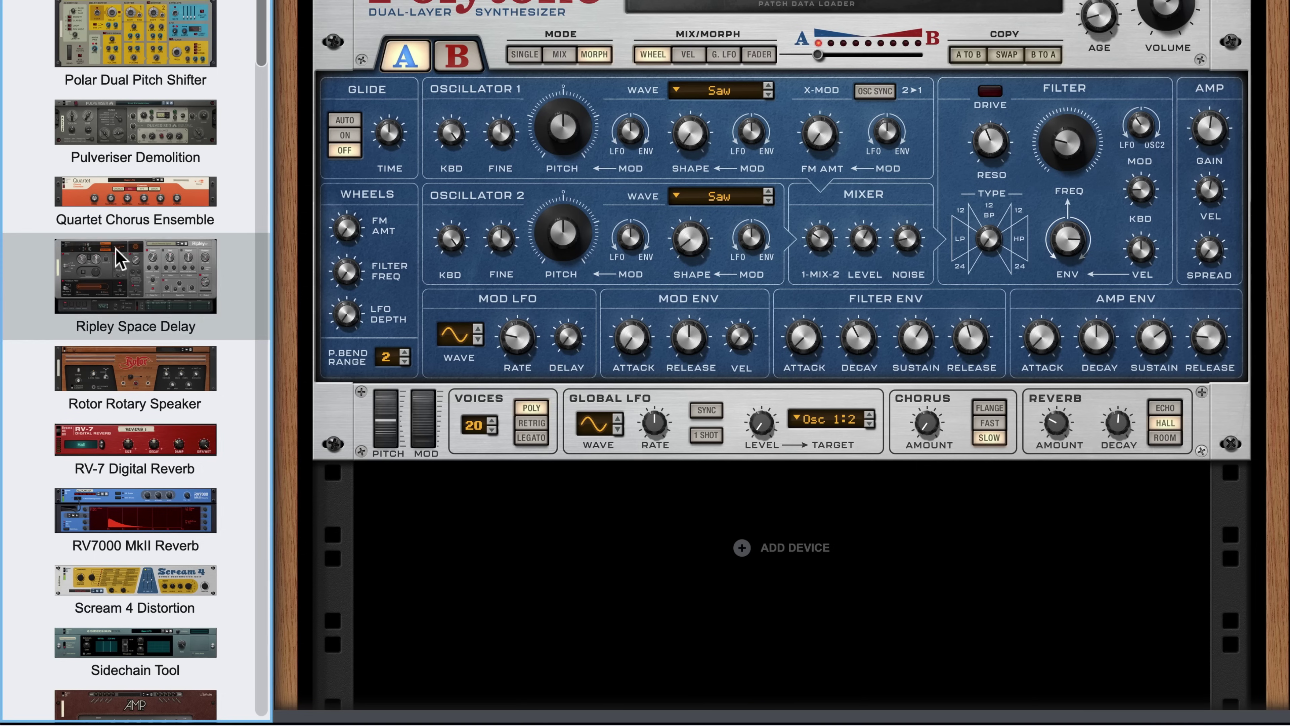
# Step: Add a Ripley Space Delay below Polytone and insert a Note Tool player between RandomTool and Scales & Chords
pyautogui.moveTo(136, 277); pyautogui.dragTo(384, 499)
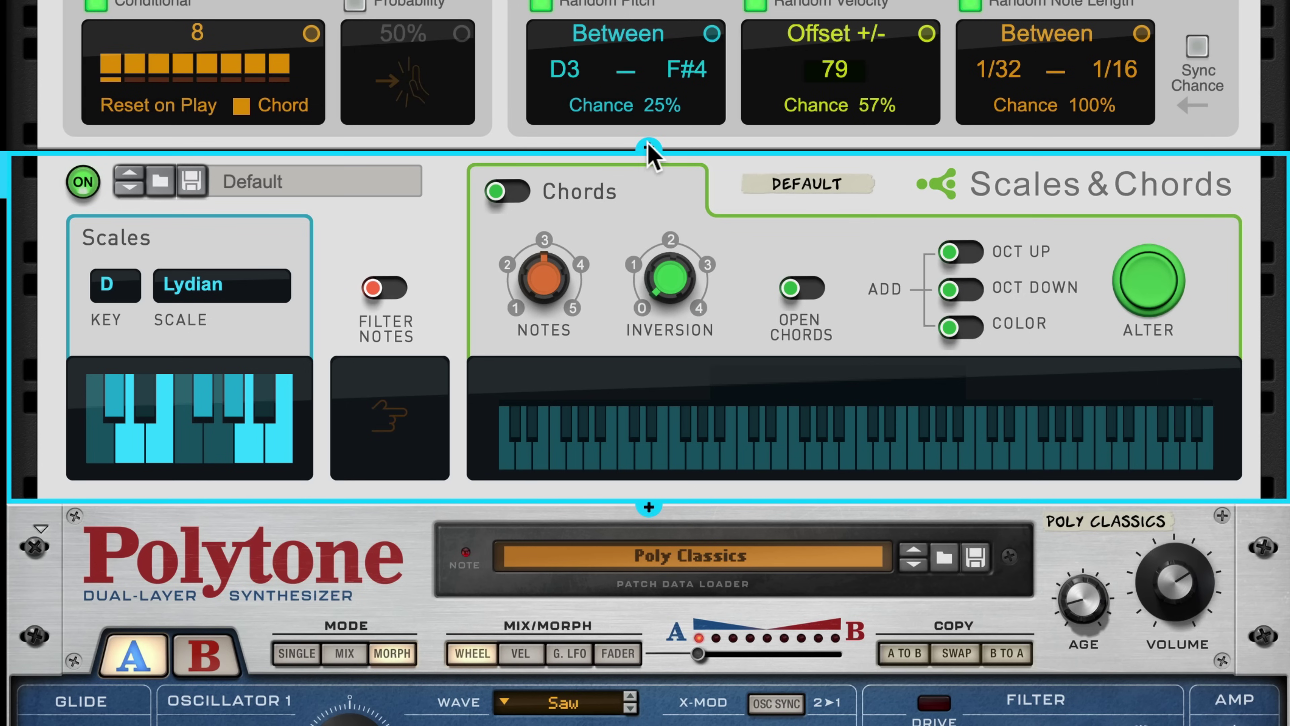
pyautogui.click(648, 149)
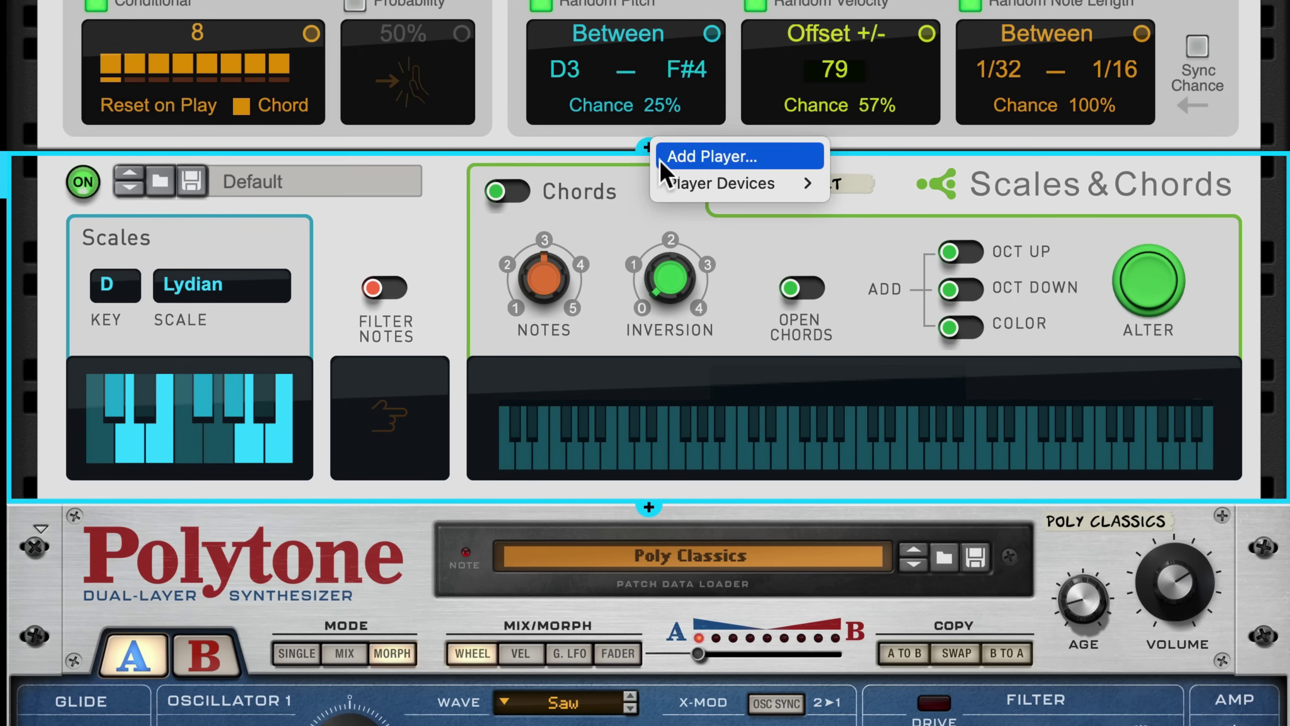
pyautogui.moveTo(680, 189)
pyautogui.click(864, 316)
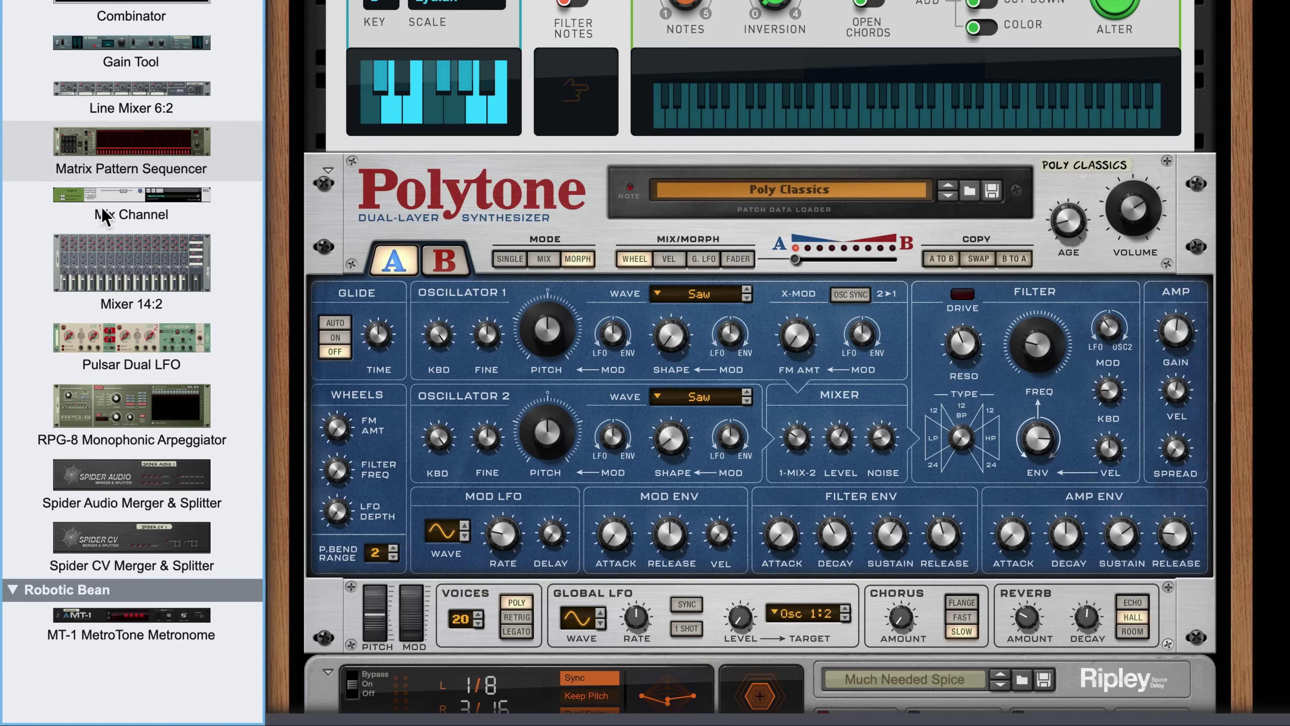
# Step: Add a Pulsar Dual LFO below Polytone and route its LFO 1 CV output to Note Tool's Octave Offset input
pyautogui.moveTo(116, 367); pyautogui.dragTo(467, 651)
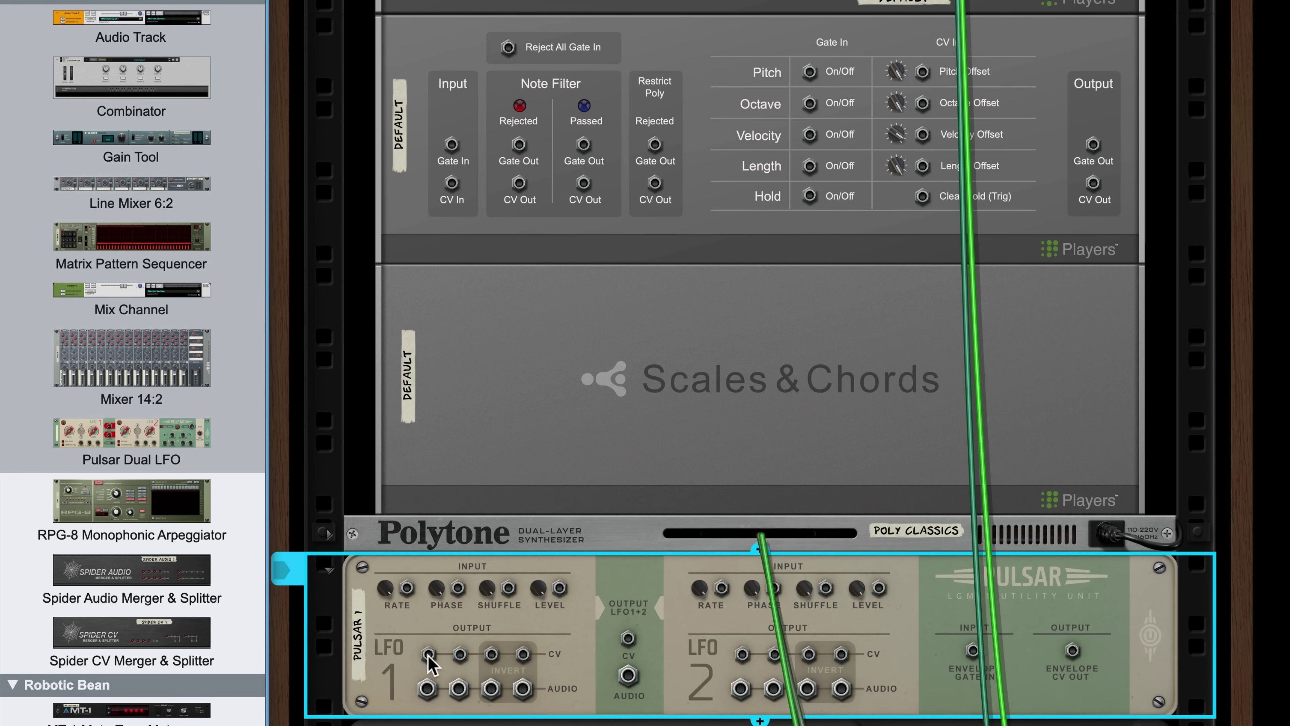
pyautogui.moveTo(429, 656); pyautogui.dragTo(923, 103)
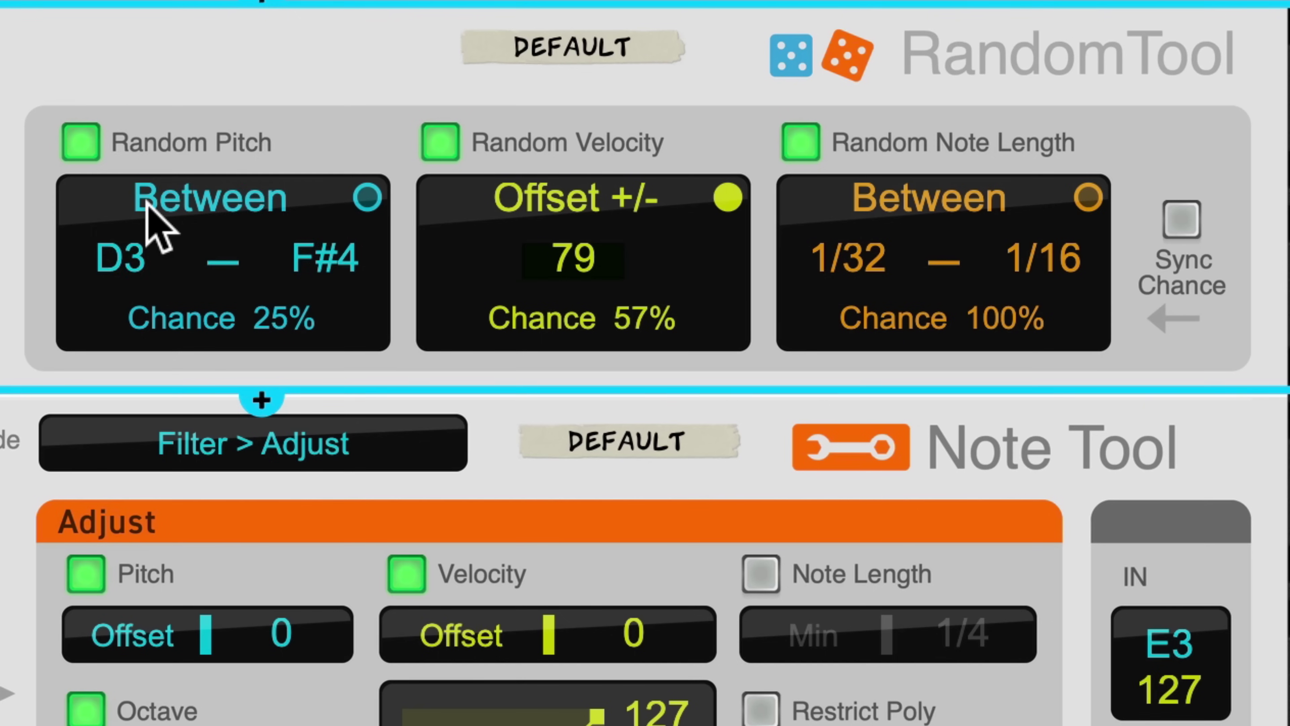
# Step: Change RandomTool's Random Pitch mode to Octaves +
pyautogui.click(150, 206)
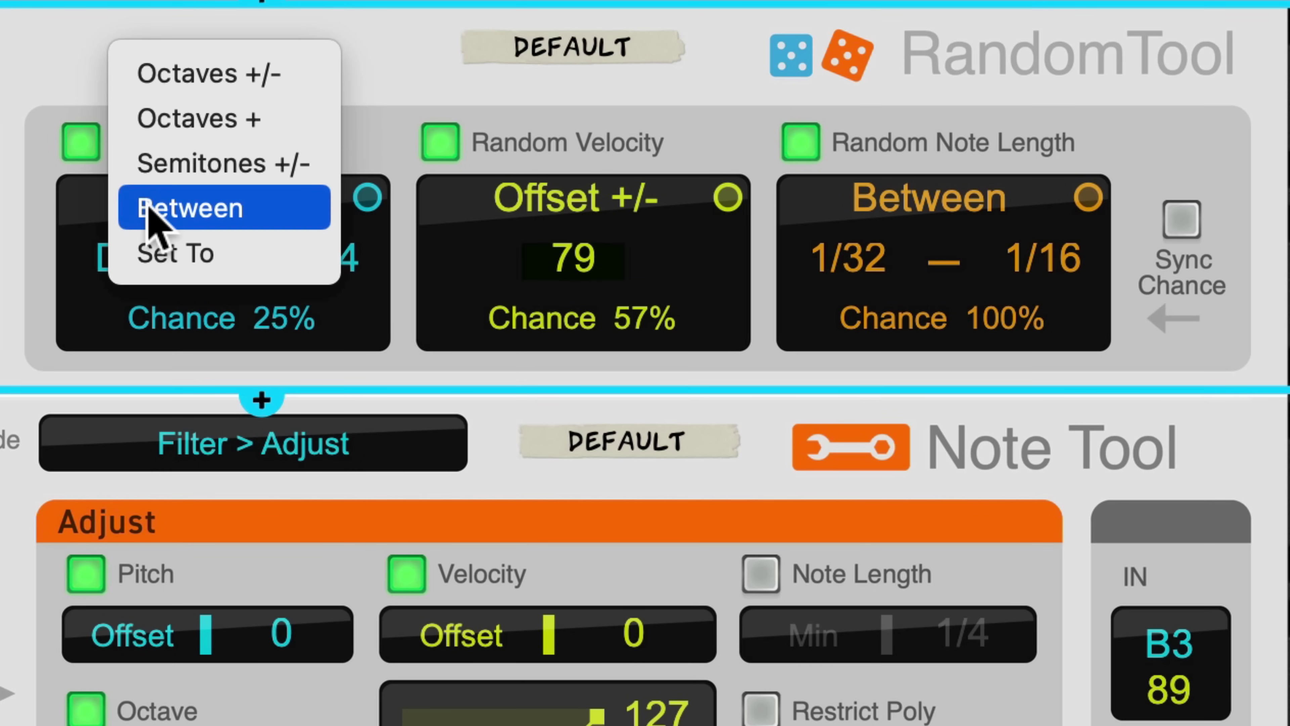
pyautogui.click(164, 120)
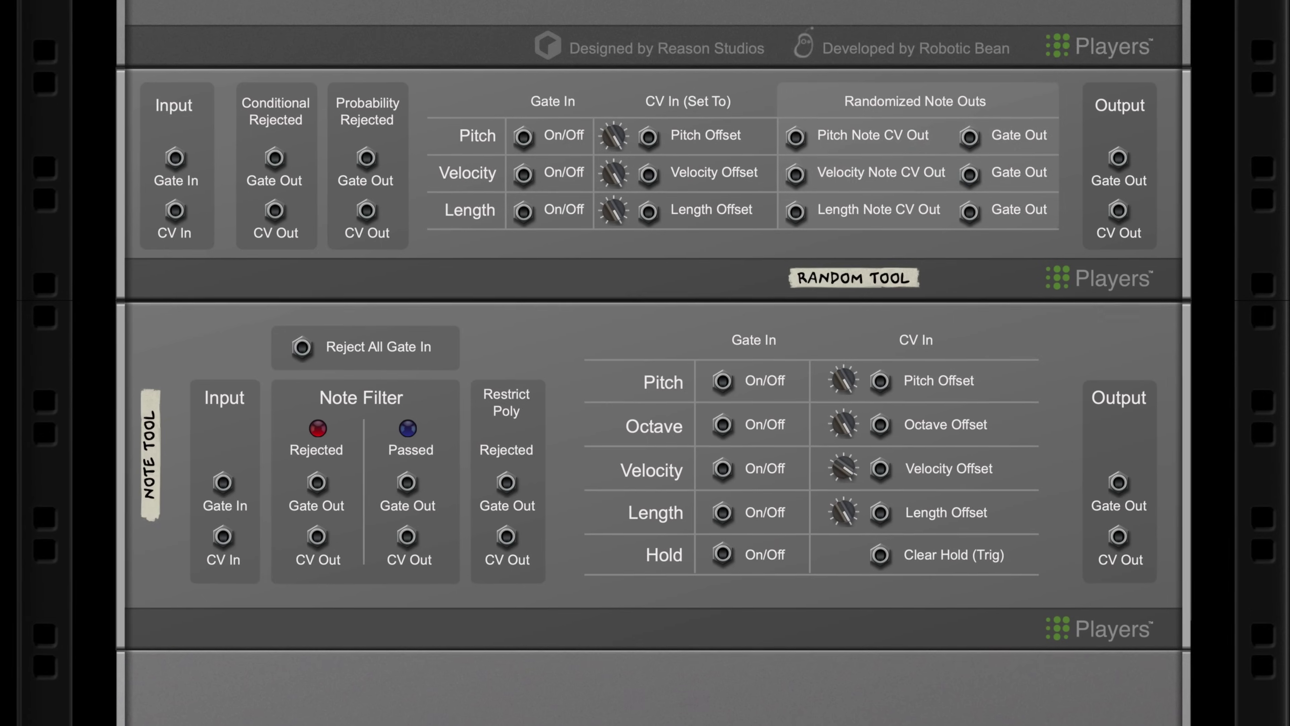